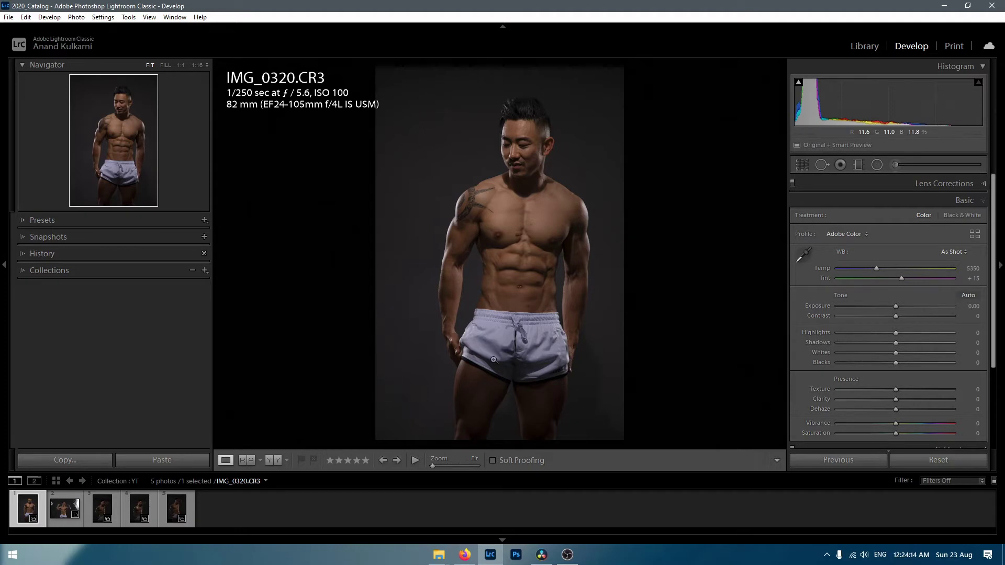
- Open IMG_0475.CR3 and examine the skin highlights on the chest and abdomen at 1:1 magnification
mouse_move(61, 514)
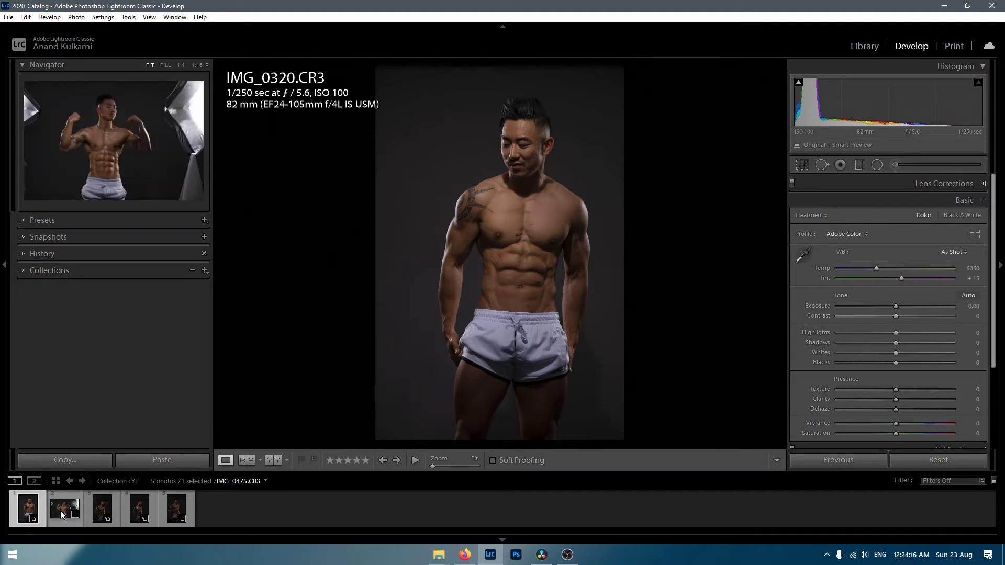
left_click(61, 514)
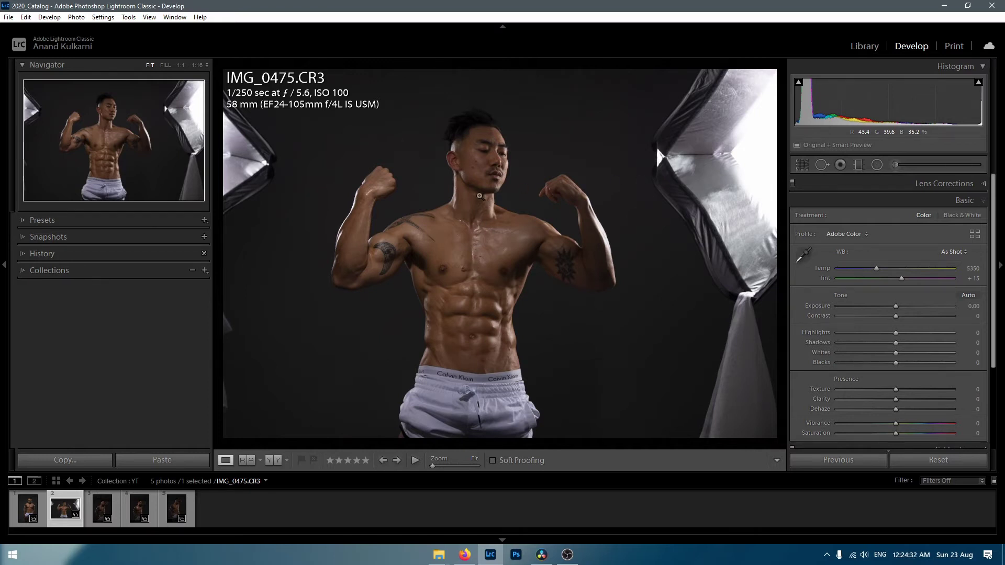
left_click(487, 244)
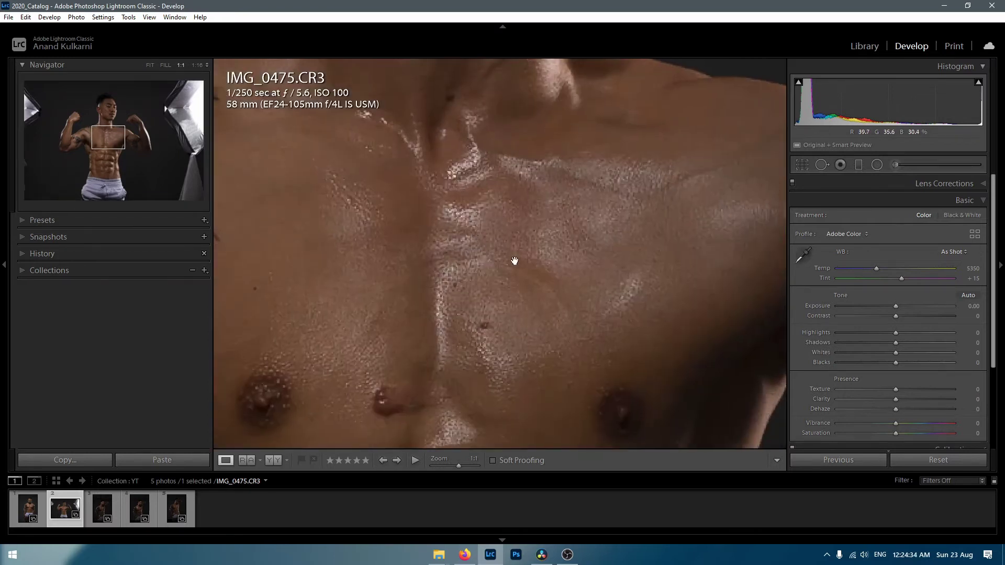
left_click_drag(413, 295, 485, 119)
left_click_drag(530, 362, 493, 184)
left_click_drag(478, 325, 524, 261)
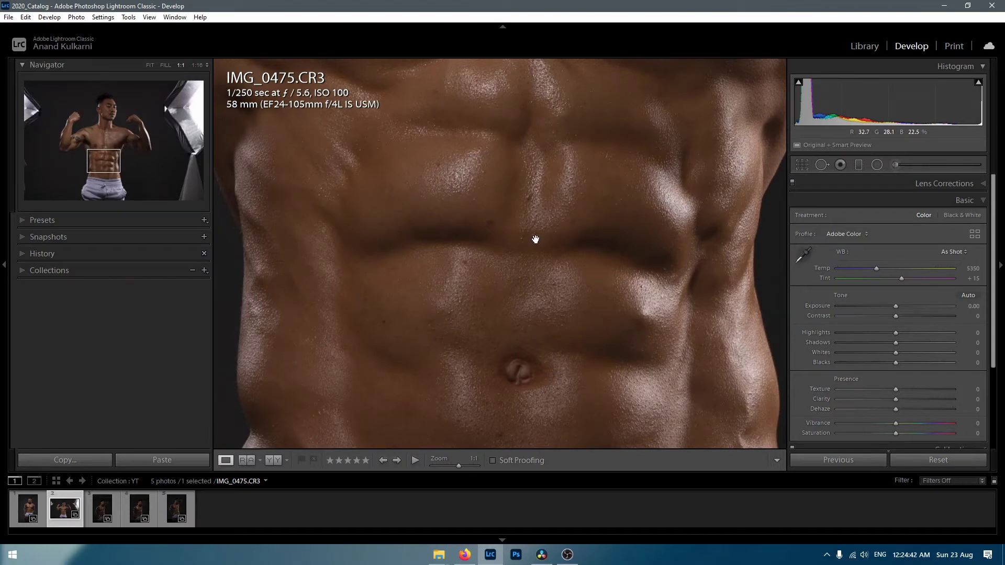
left_click(538, 239)
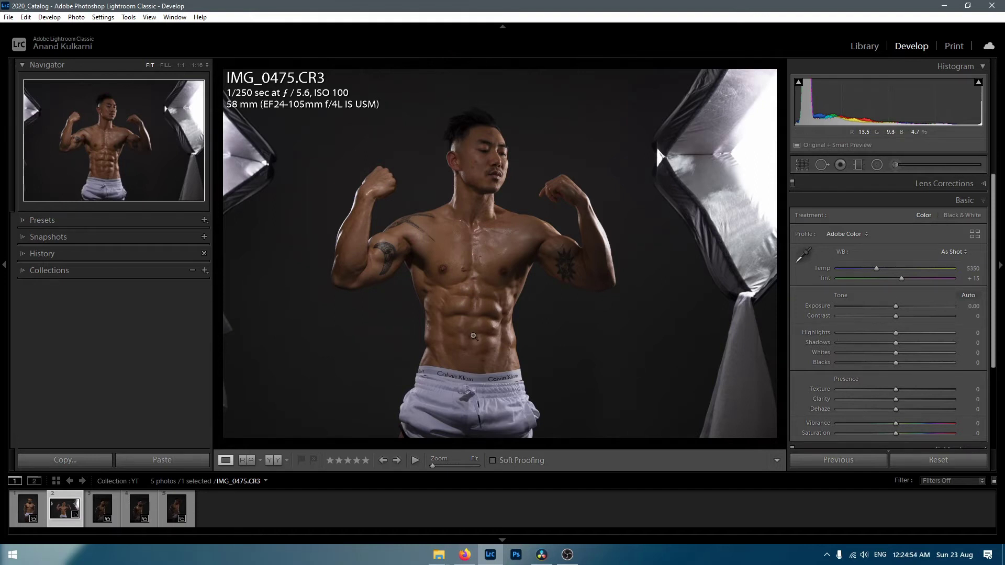
- View IMG_0542, IMG_0543 and IMG_0548 in turn, then return to IMG_0475 to compare the lighting
left_click(102, 514)
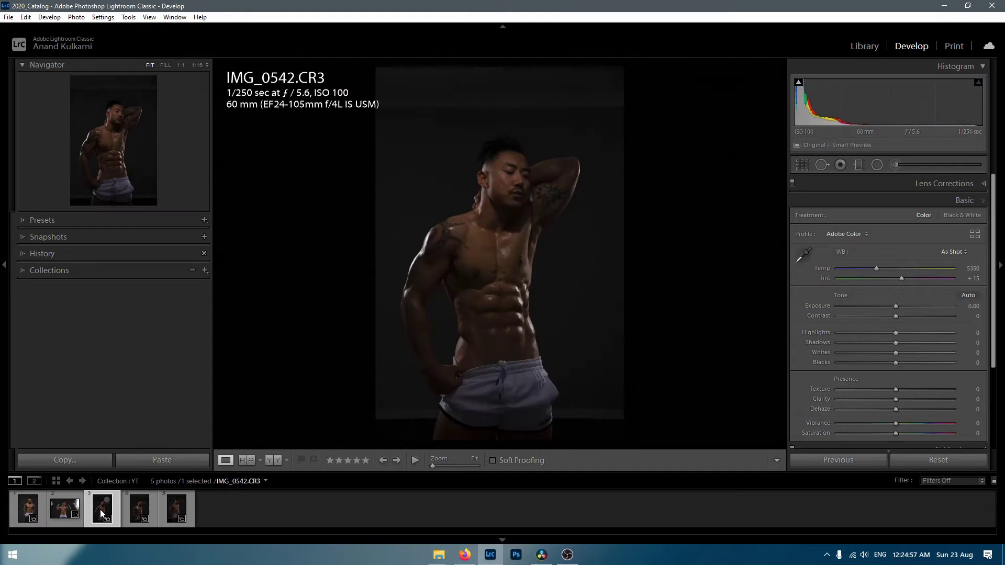
left_click(138, 508)
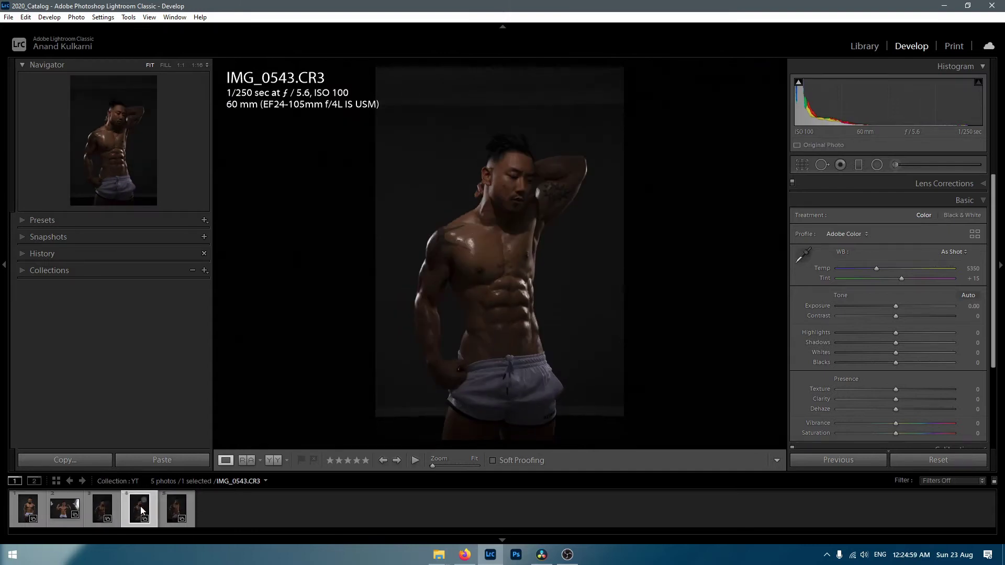
left_click(177, 507)
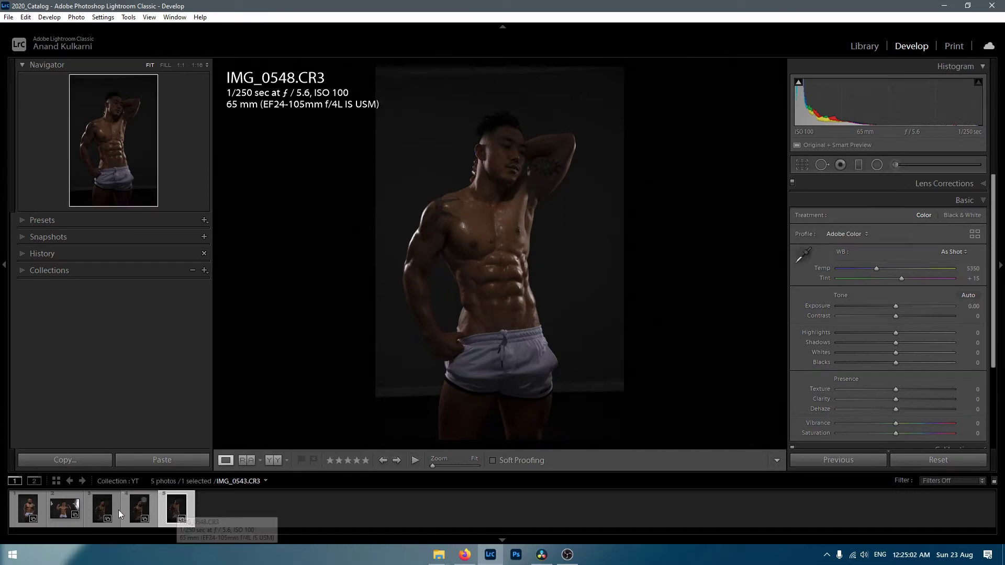
left_click(99, 510)
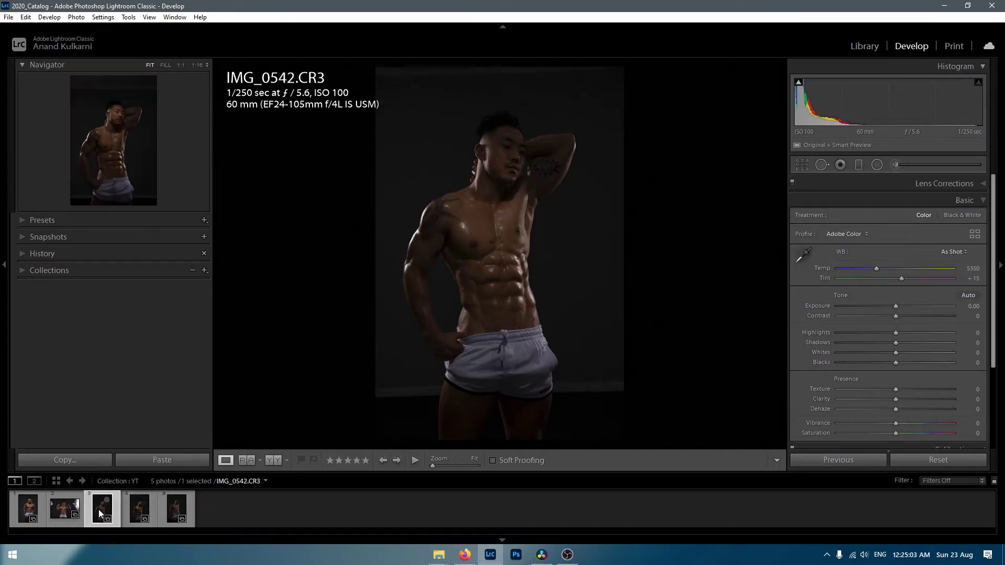
left_click(65, 510)
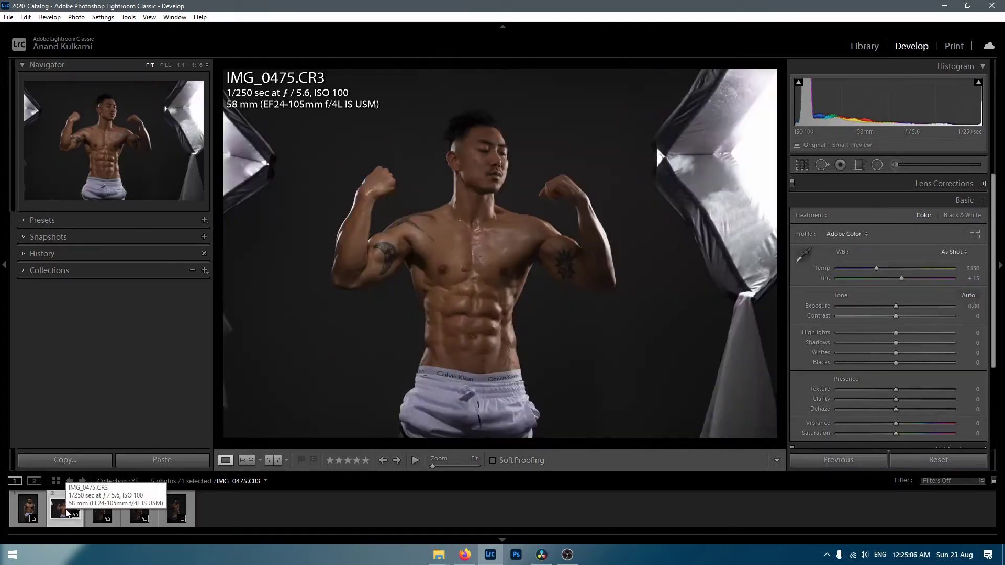
- Compare the shooting information of all five photos, going back from IMG_0548 to IMG_0320 and forward again to IMG_0548
left_click(175, 509)
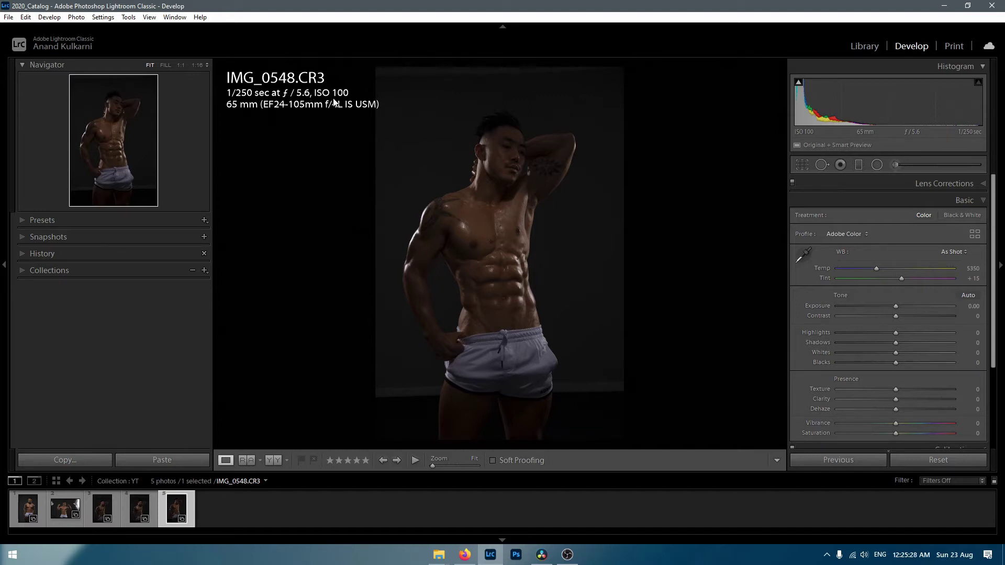
left_click(138, 510)
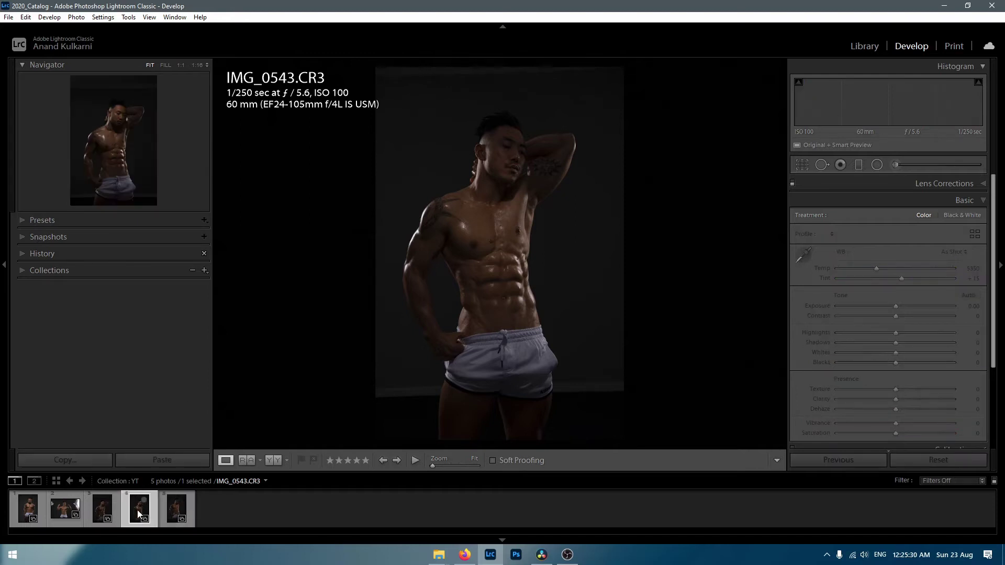
left_click(99, 507)
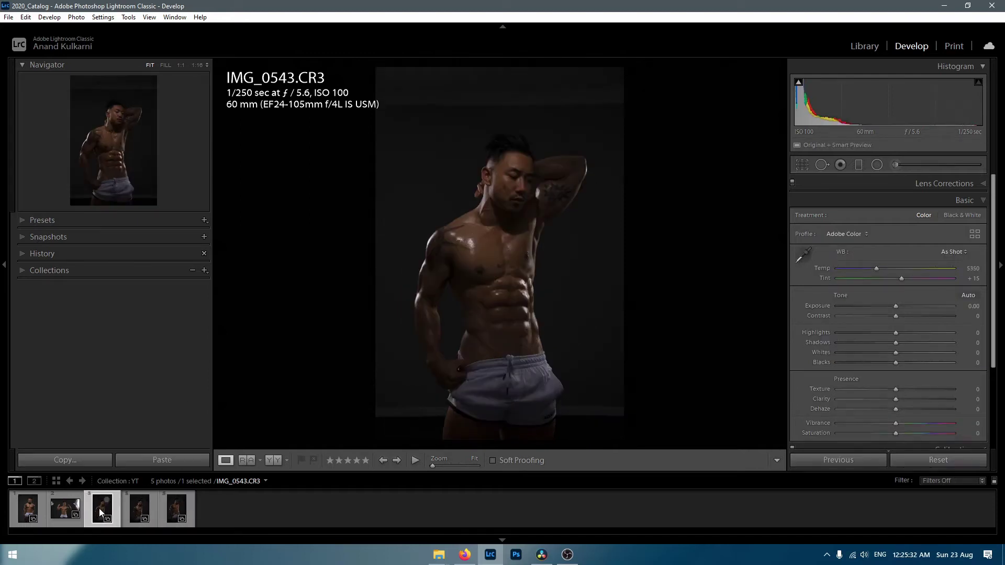
left_click(63, 507)
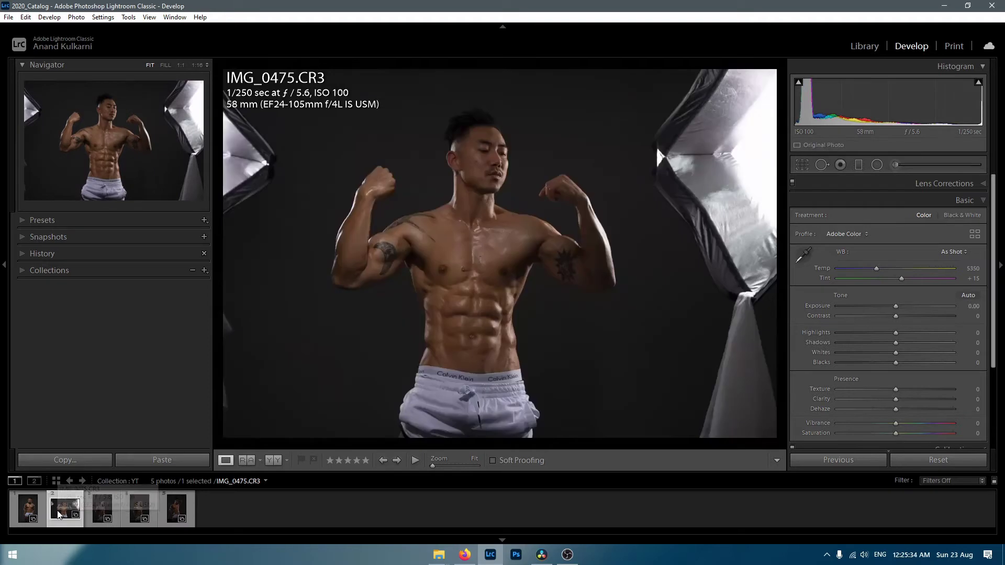
left_click(27, 511)
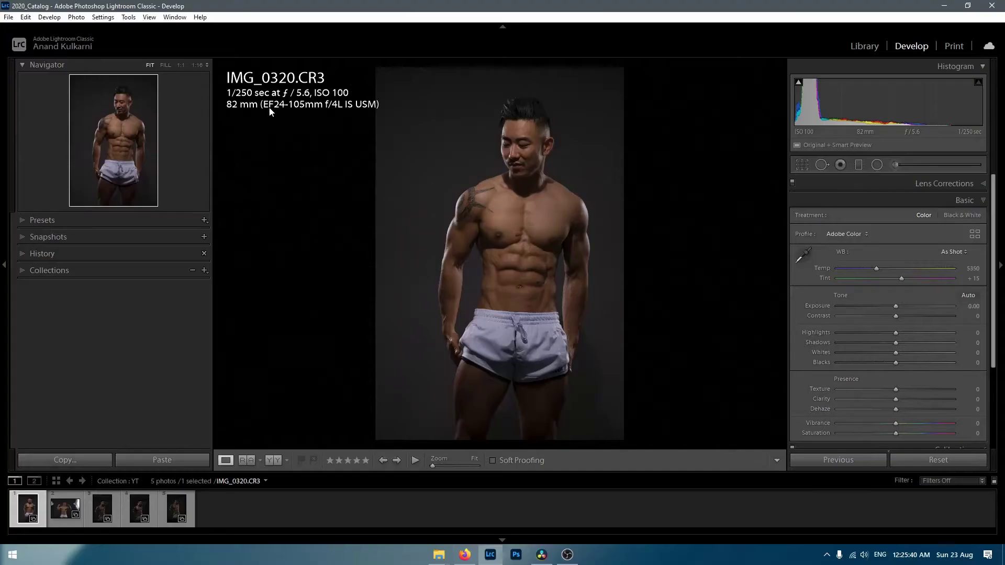
left_click(65, 510)
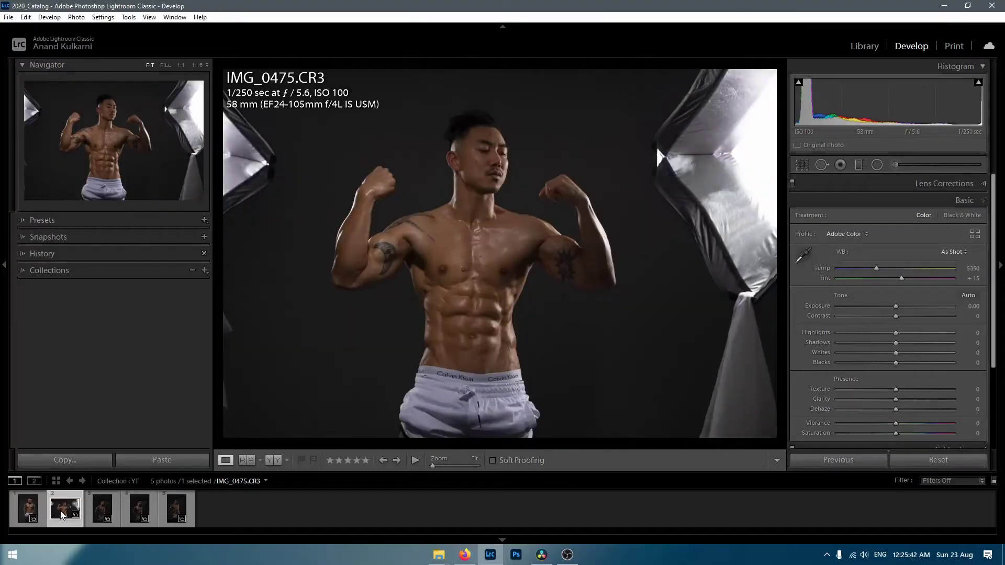
left_click(101, 507)
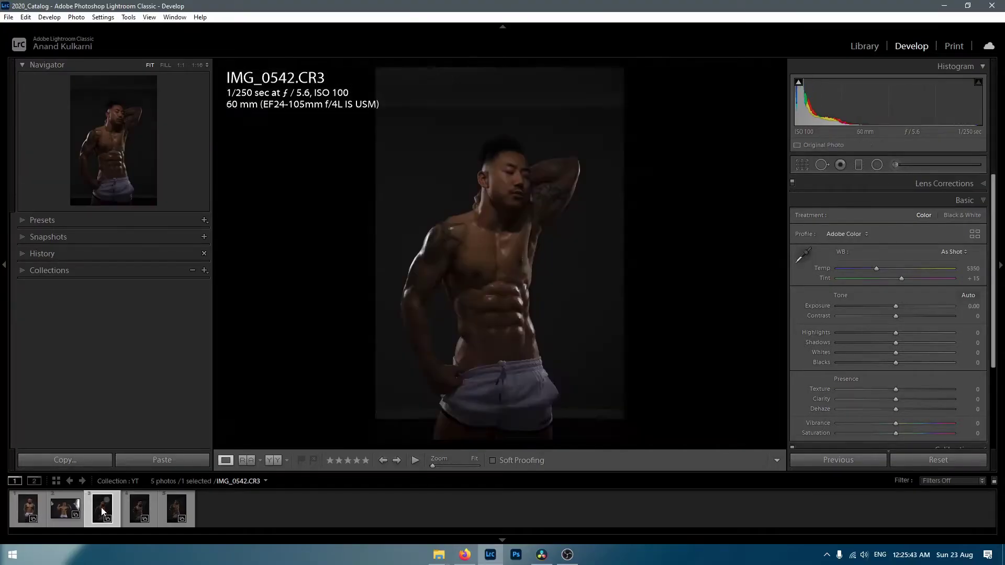
left_click(132, 509)
left_click(171, 510)
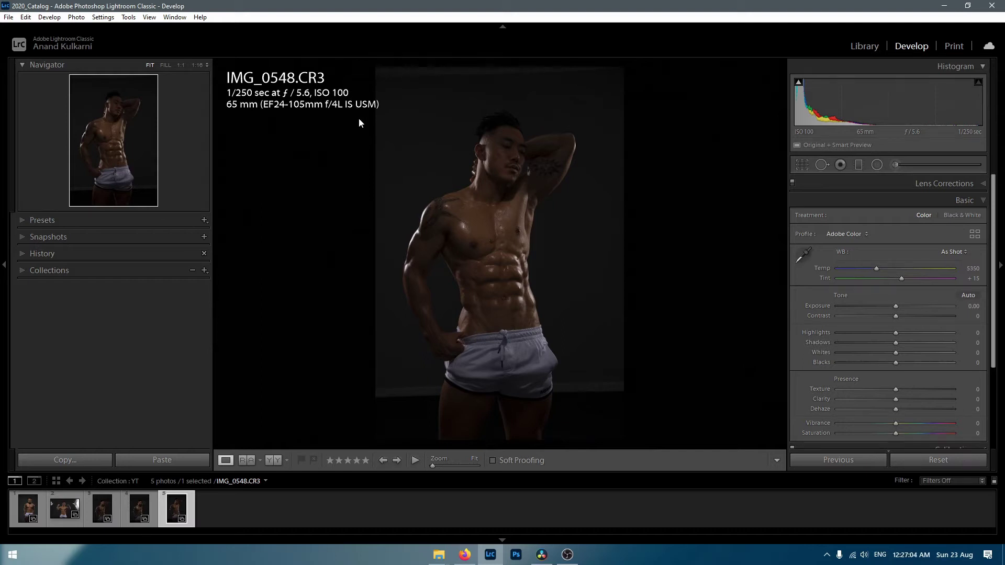
- Inspect the dark background, ear and hair edges of IMG_0548 at 1:1, and raise its exposure to +1.56
left_click(439, 147)
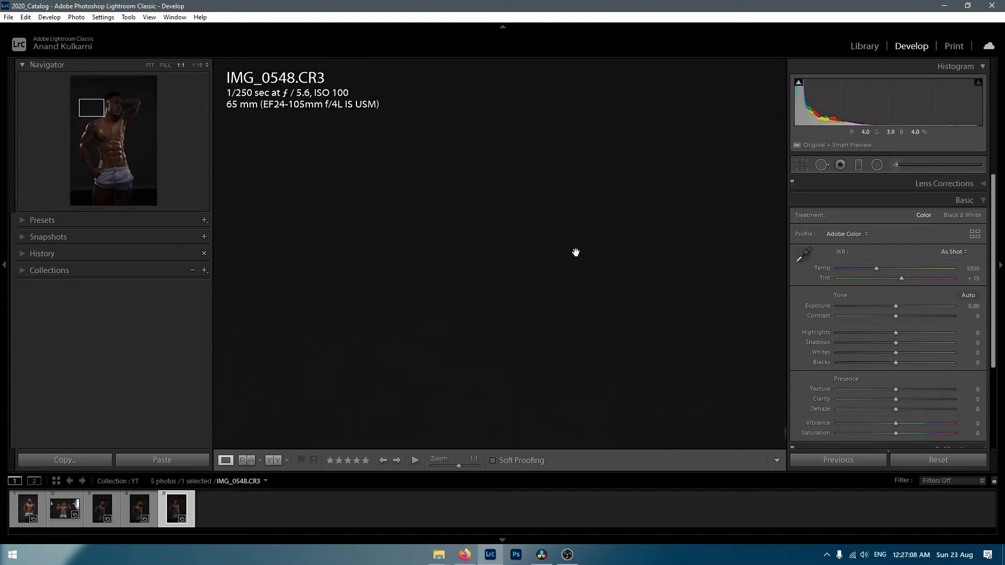
left_click_drag(555, 249, 453, 246)
left_click_drag(653, 251, 498, 276)
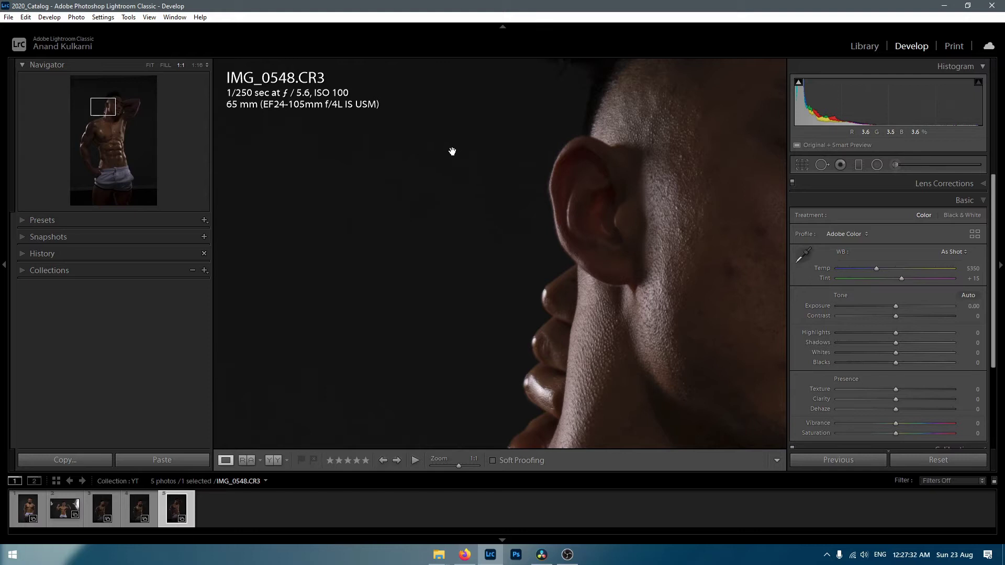
left_click_drag(500, 153, 413, 286)
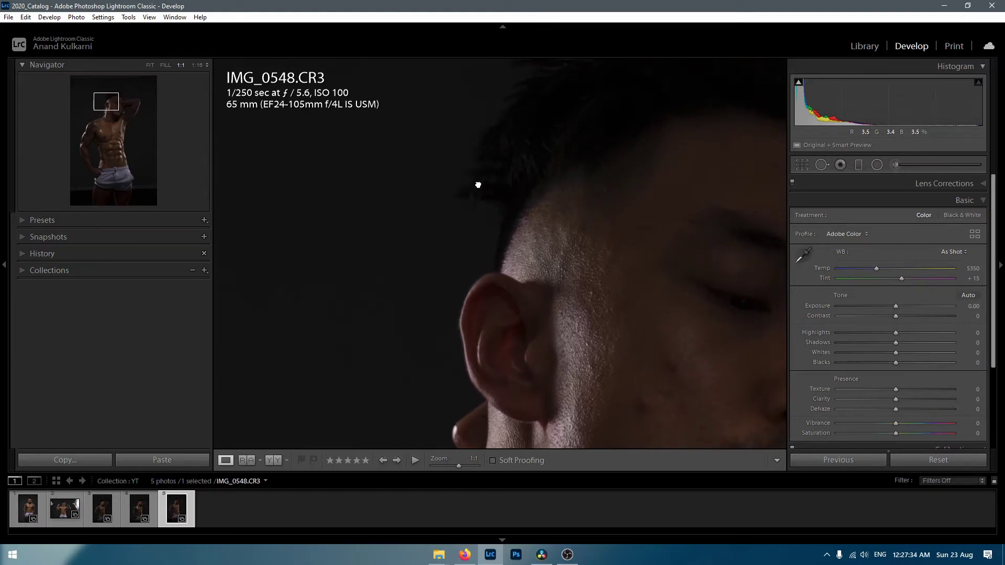
left_click_drag(478, 183, 325, 263)
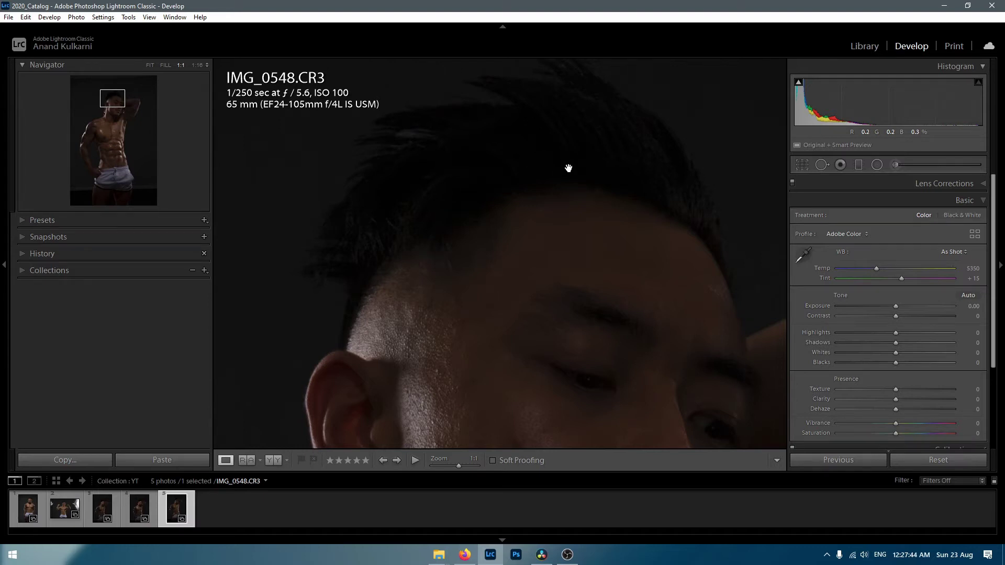
left_click(536, 169)
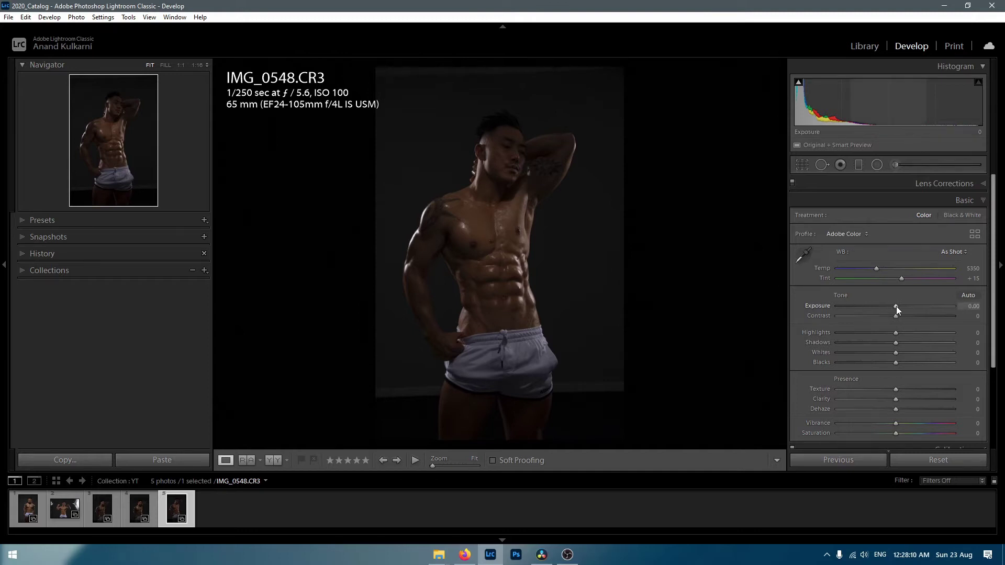
left_click_drag(897, 307, 912, 306)
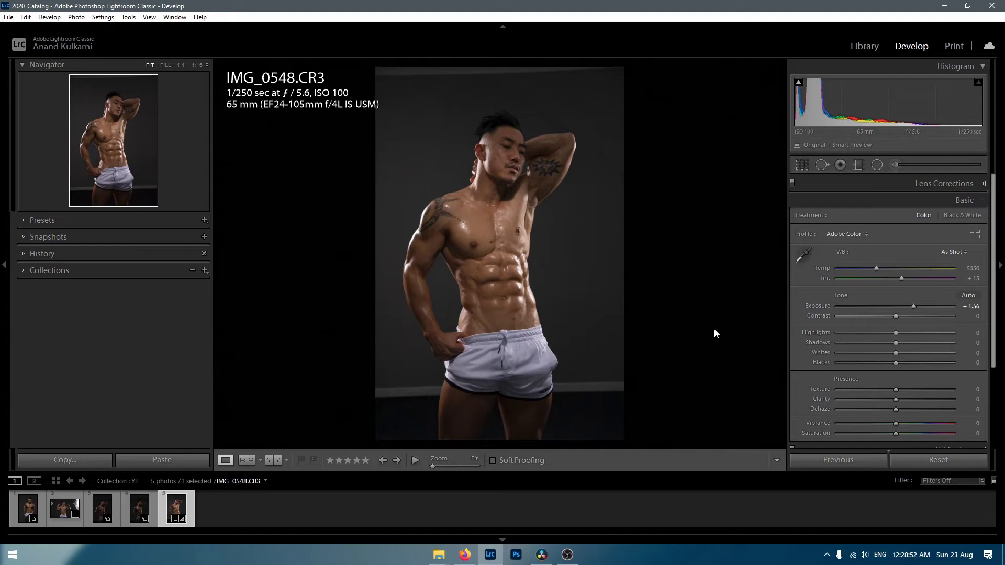
- Start cropping IMG_0548, try the 5 x 7 aspect ratio, and settle on 4 x 5 / 8 x 10
left_click(802, 165)
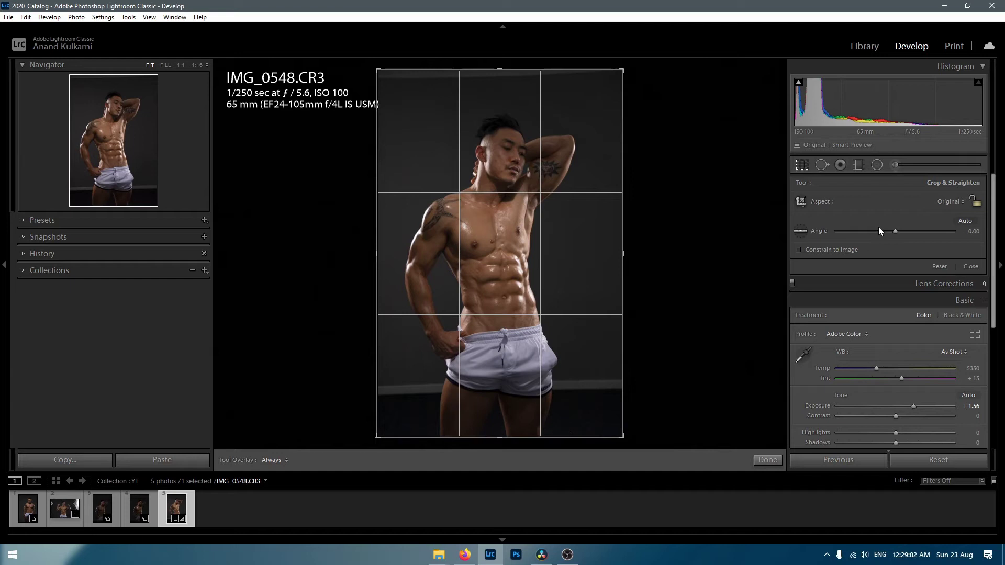
left_click(954, 202)
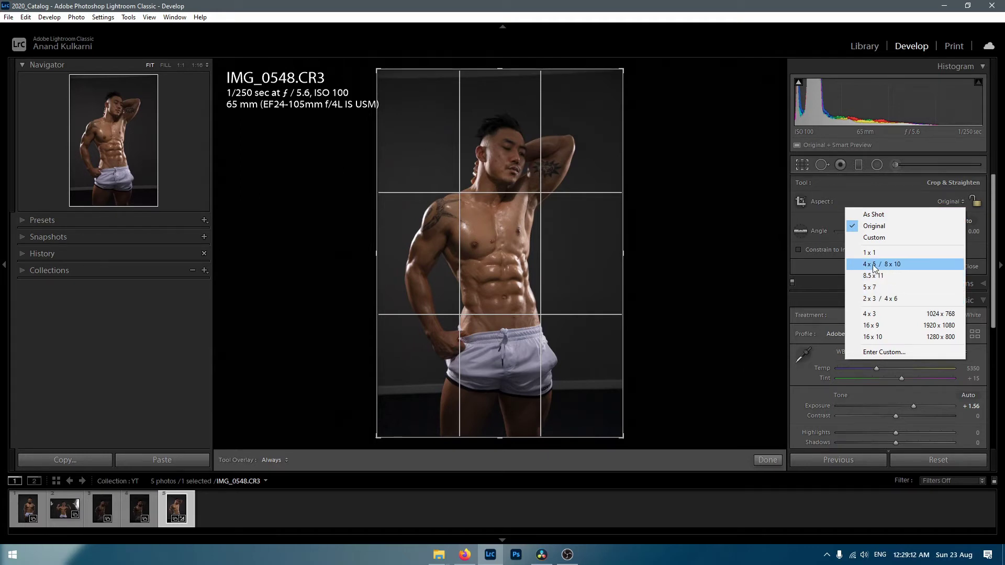
left_click(873, 267)
left_click(941, 204)
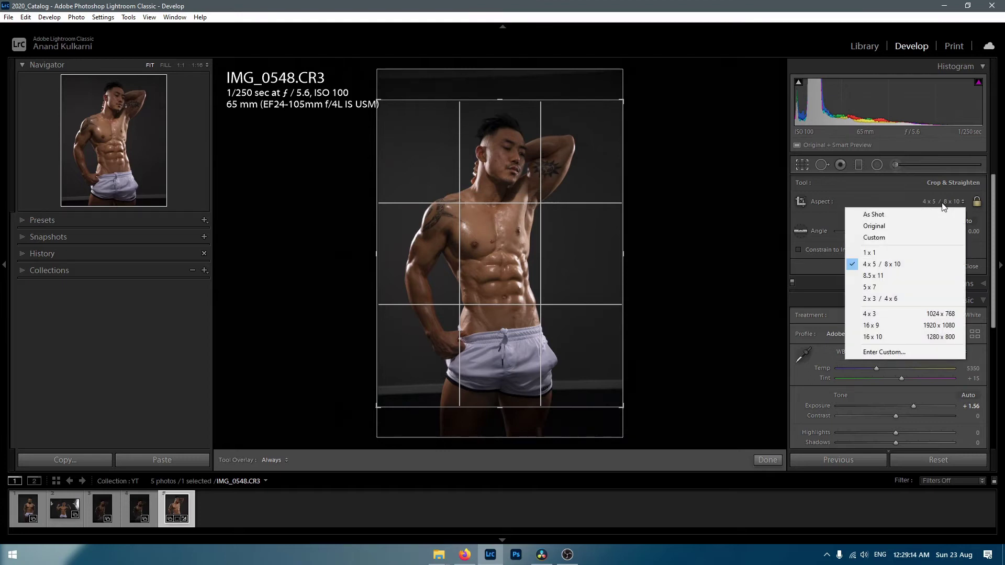
left_click(877, 288)
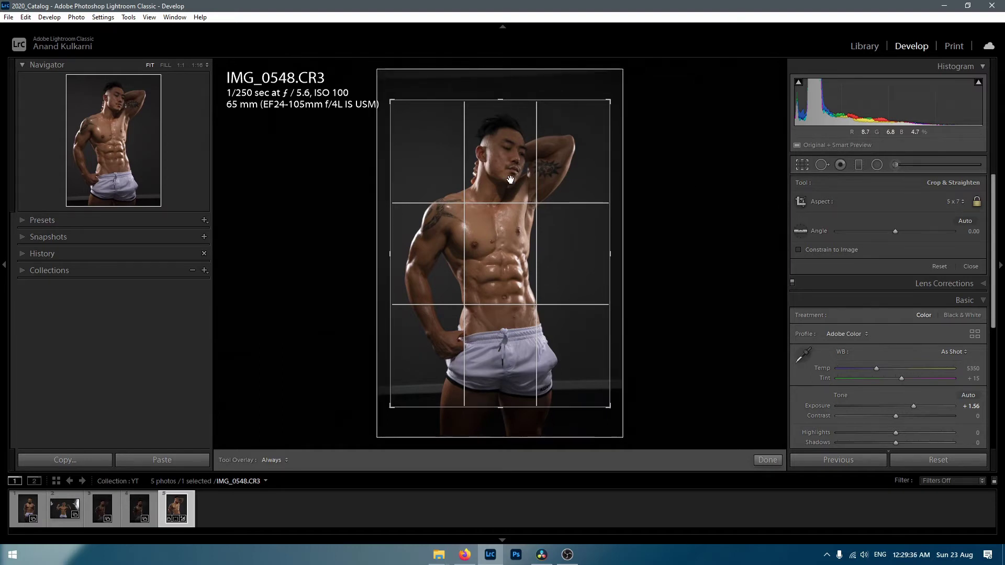
left_click(956, 202)
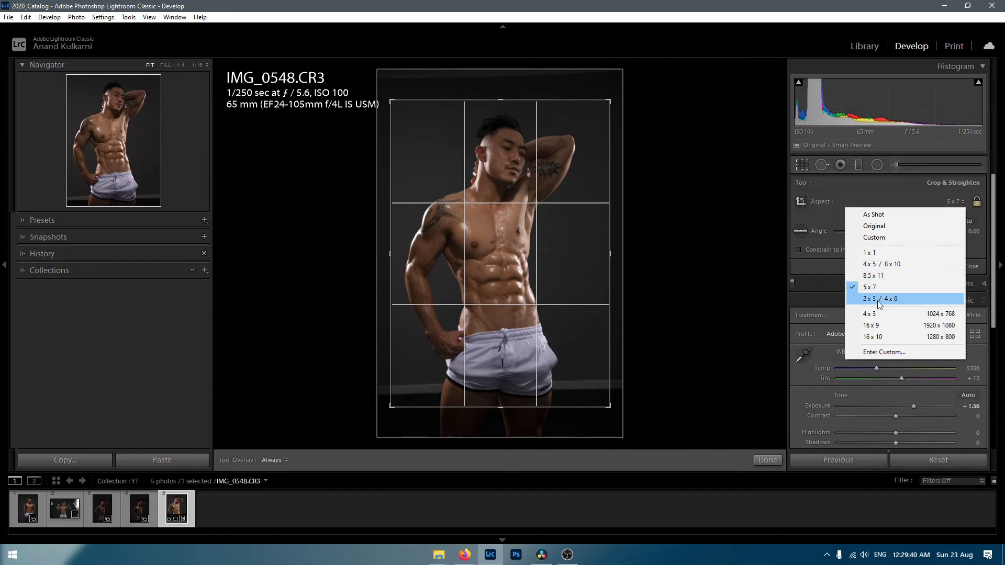
left_click(881, 264)
- Tighten and reposition the crop frame around the model, from just above the hair down to the lower part of the shorts
left_click_drag(551, 254, 611, 254)
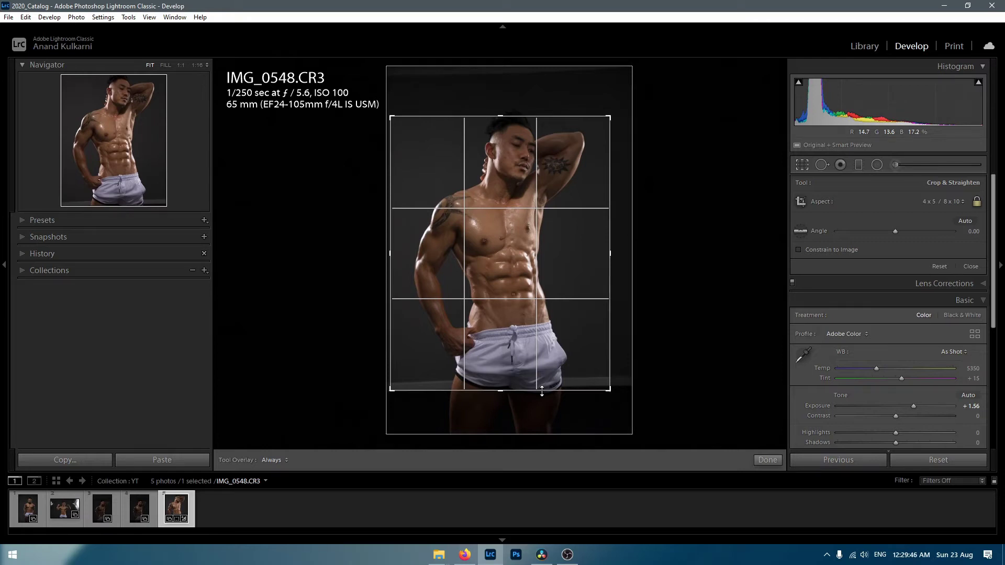
left_click_drag(534, 296, 532, 298)
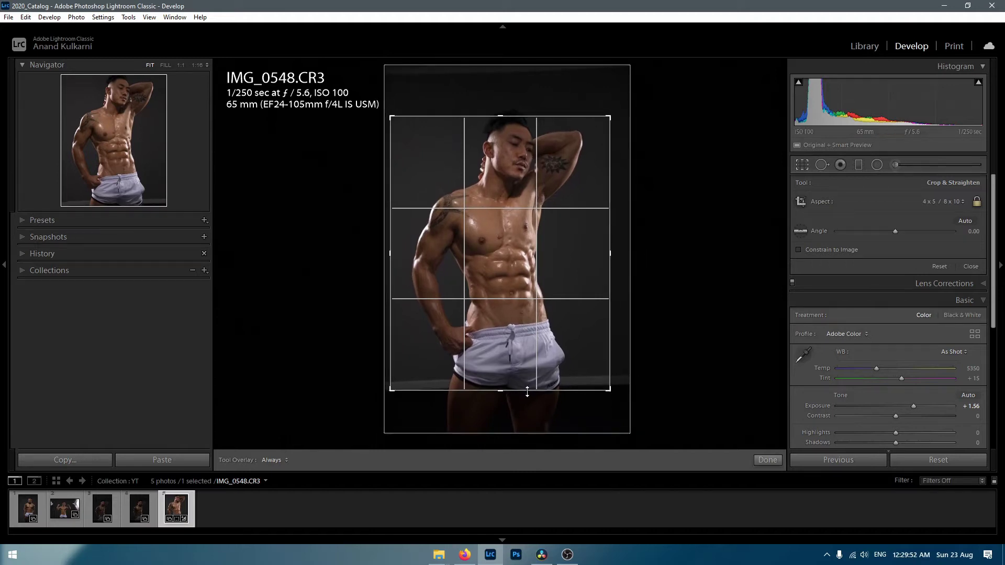
left_click_drag(527, 392, 530, 379)
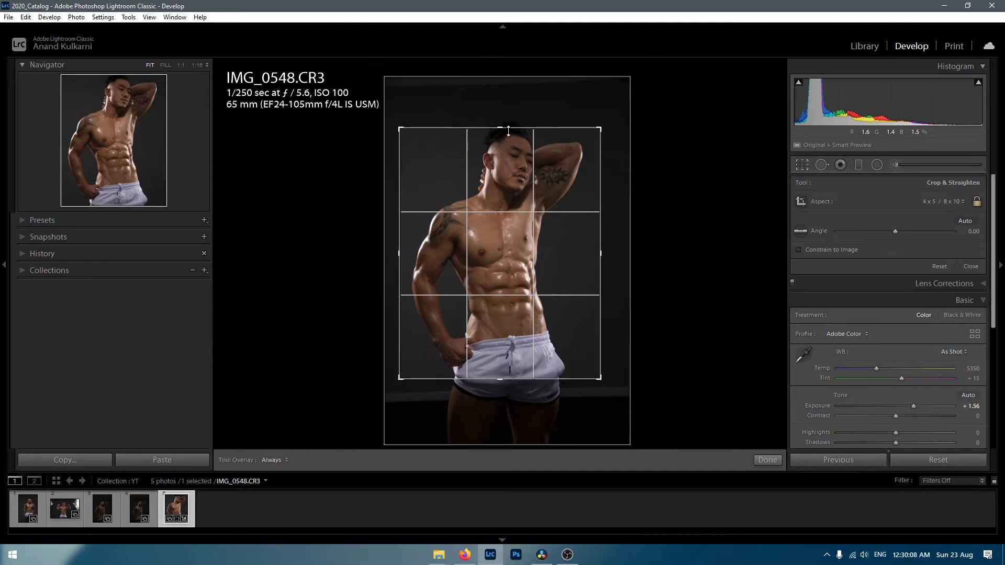
left_click_drag(517, 127, 519, 127)
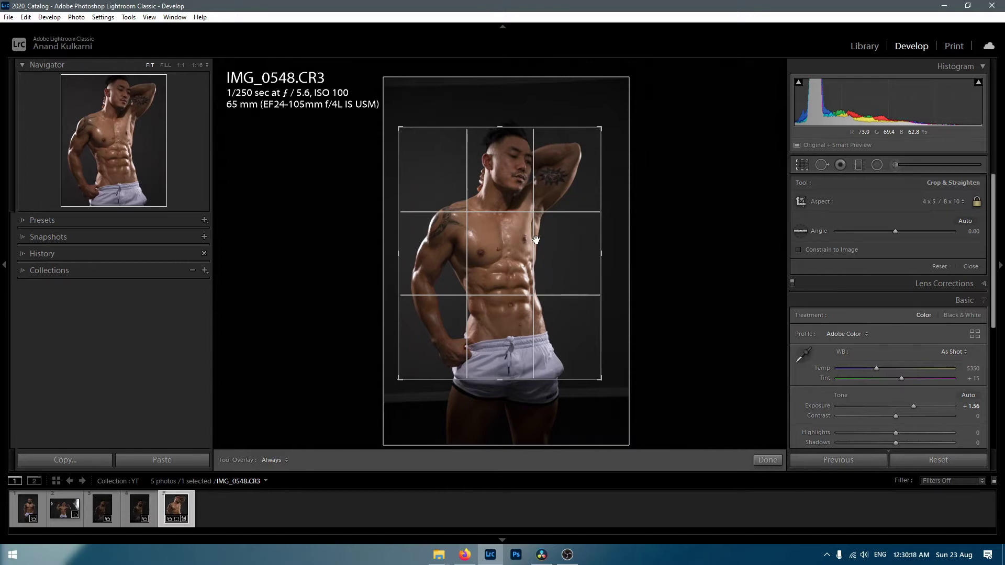
left_click_drag(532, 242, 534, 244)
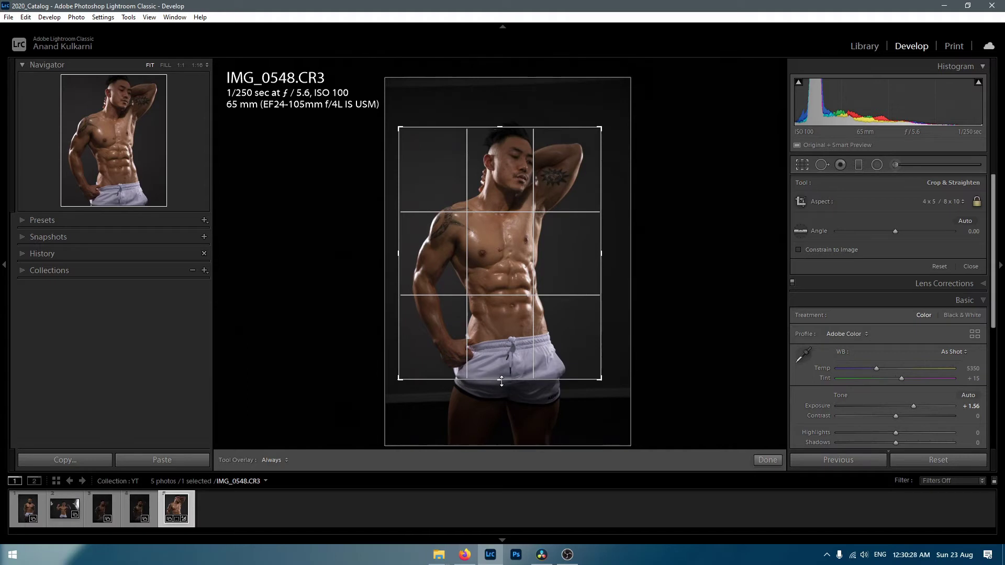
left_click_drag(502, 381, 502, 382)
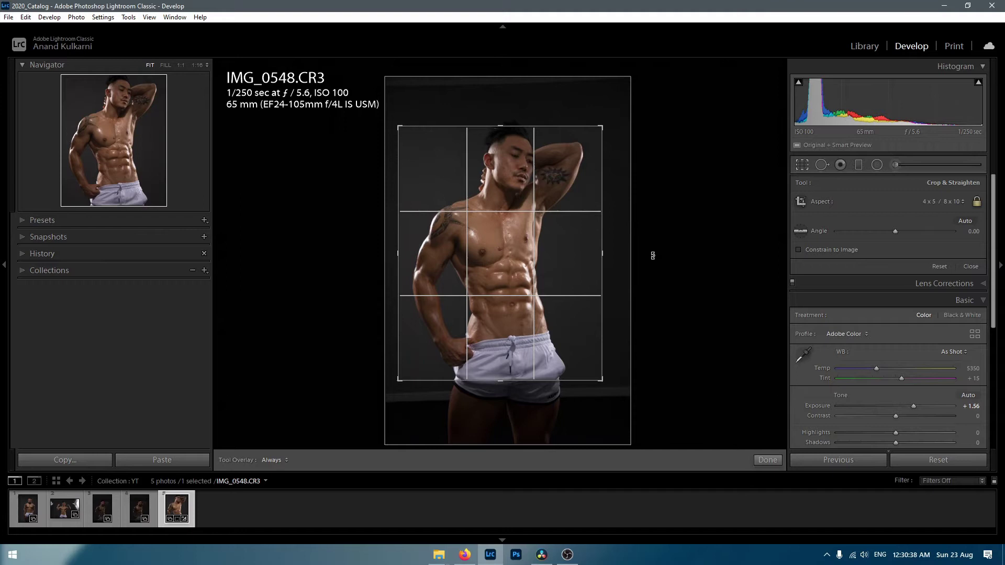
- Rotate the crop of IMG_0548 to an angle of -2.98, enlarge the frame slightly above the hair, and apply the crop
left_click_drag(648, 258, 652, 250)
left_click_drag(530, 258, 529, 258)
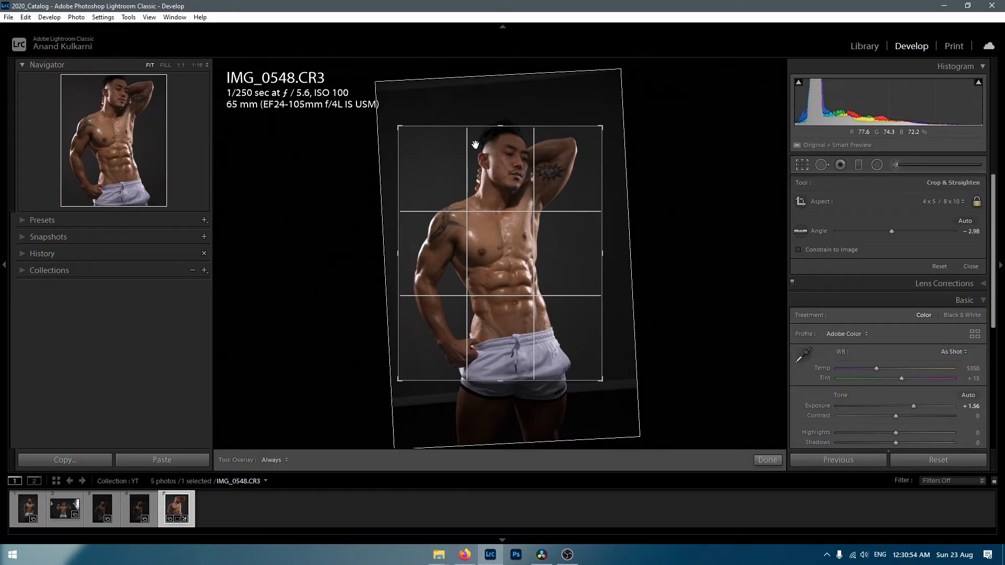
left_click_drag(503, 126, 504, 124)
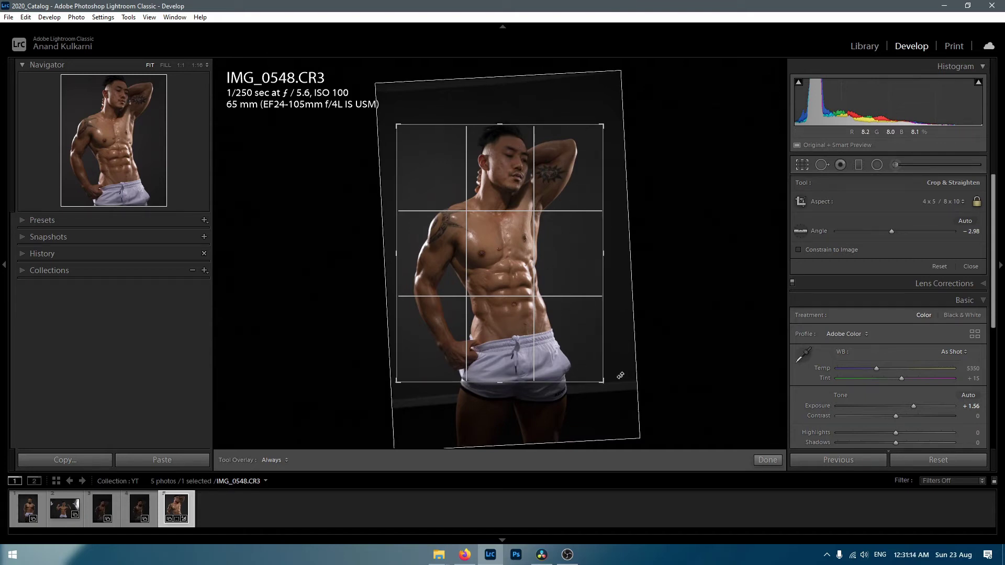
left_click(768, 460)
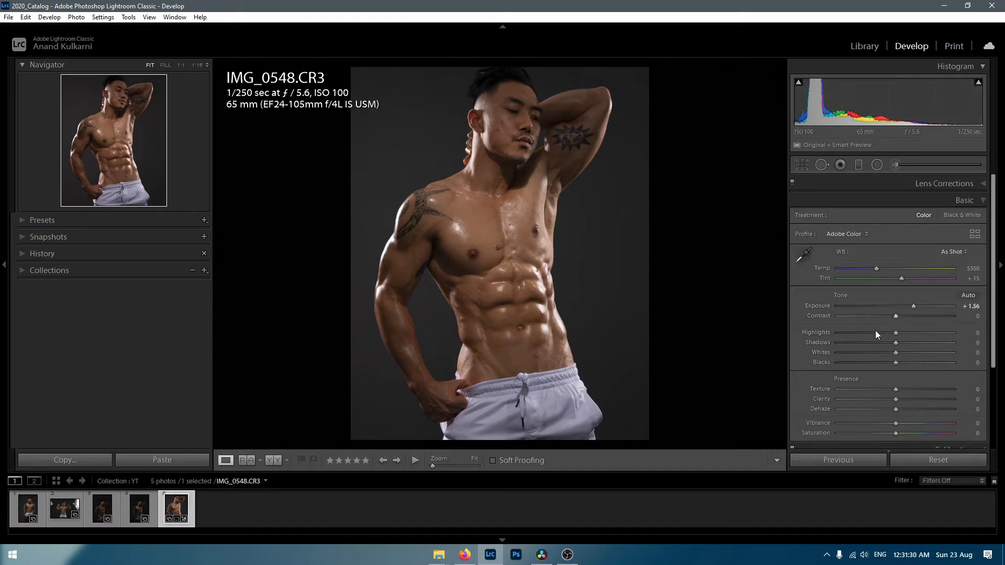
- Try the highlights at -100 and +100, and reset them to 0
left_click_drag(896, 333, 813, 341)
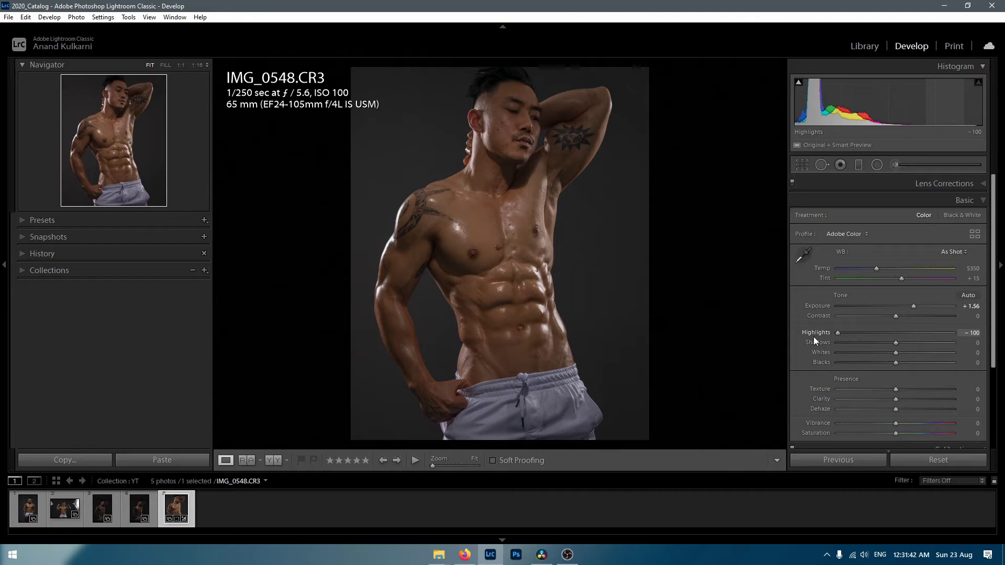
left_click_drag(834, 334, 983, 346)
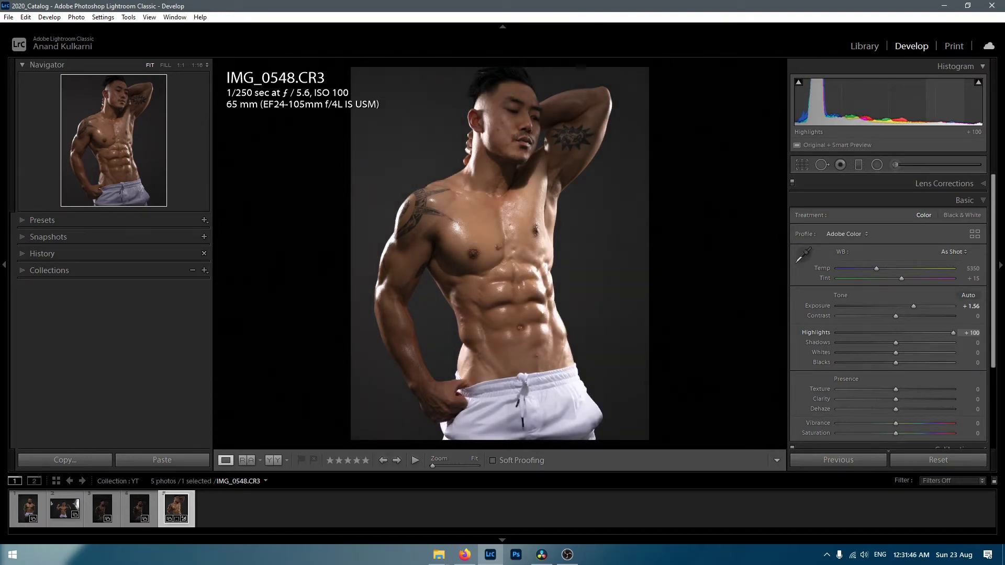
left_click_drag(948, 341, 887, 344)
double_click(818, 334)
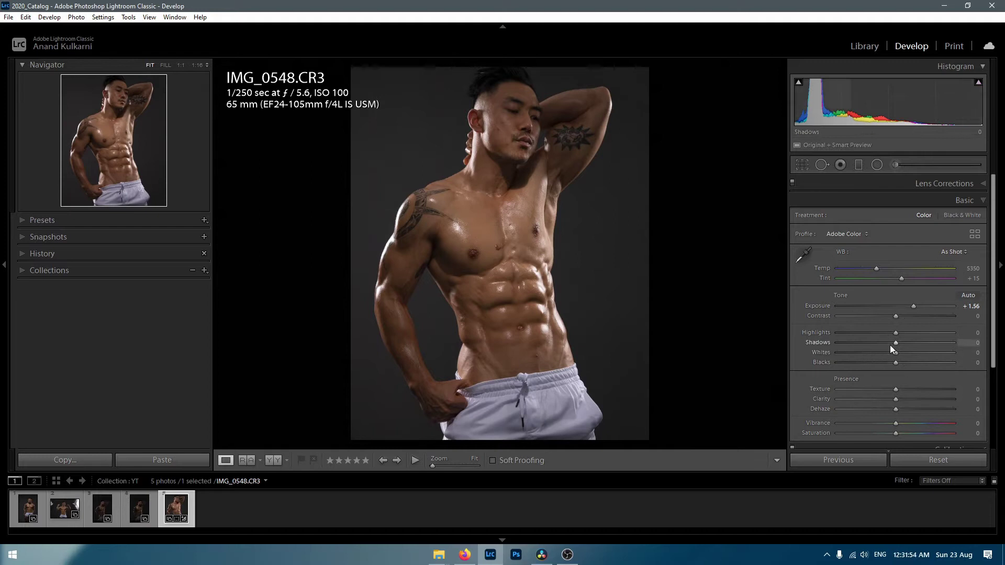
- Lower the shadows to -100 and raise the whites to +34
left_click_drag(892, 345, 811, 347)
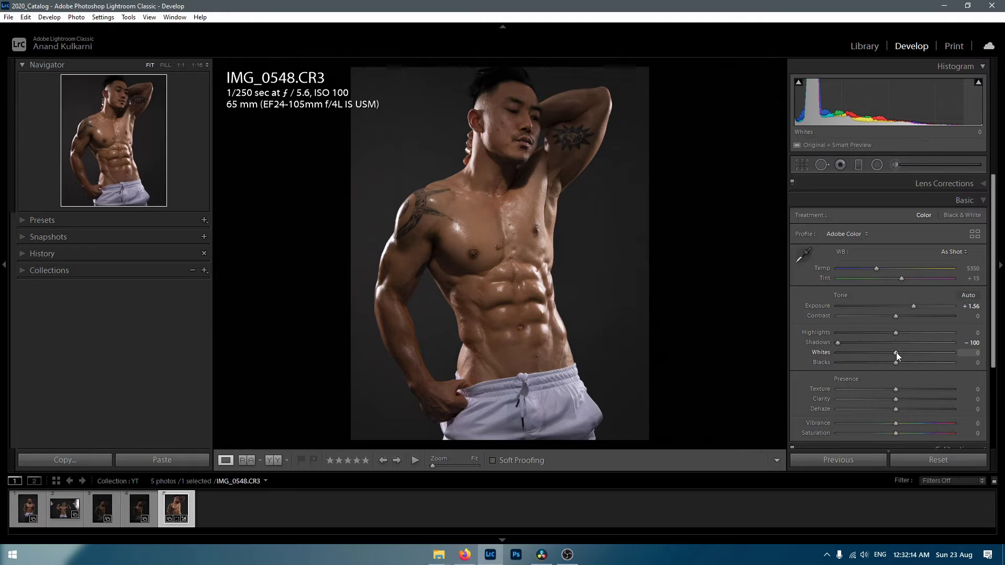
left_click_drag(896, 353, 916, 352)
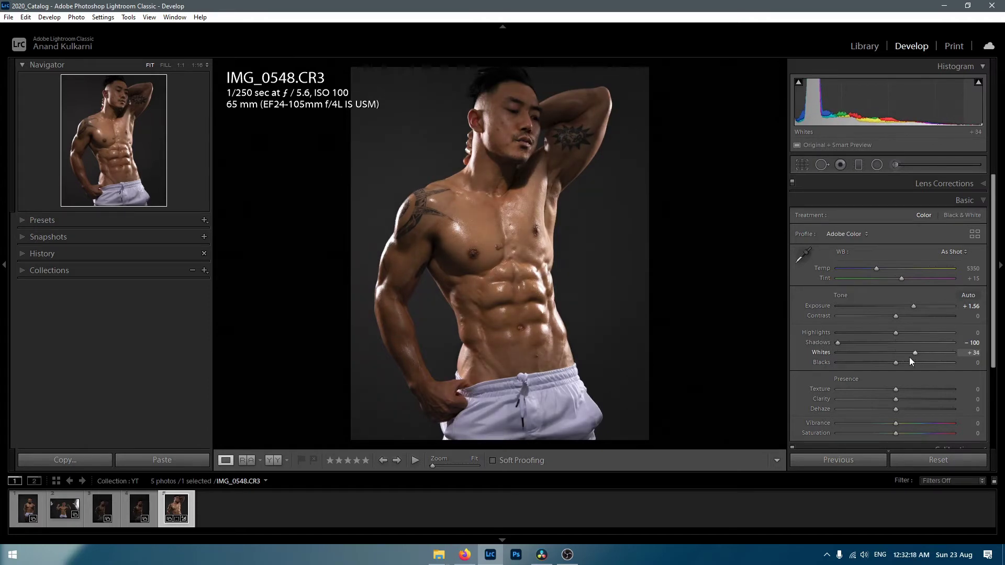
- Preview the shadow and highlight clipping on the photo, and leave the highlight clipping warning on
mouse_move(798, 85)
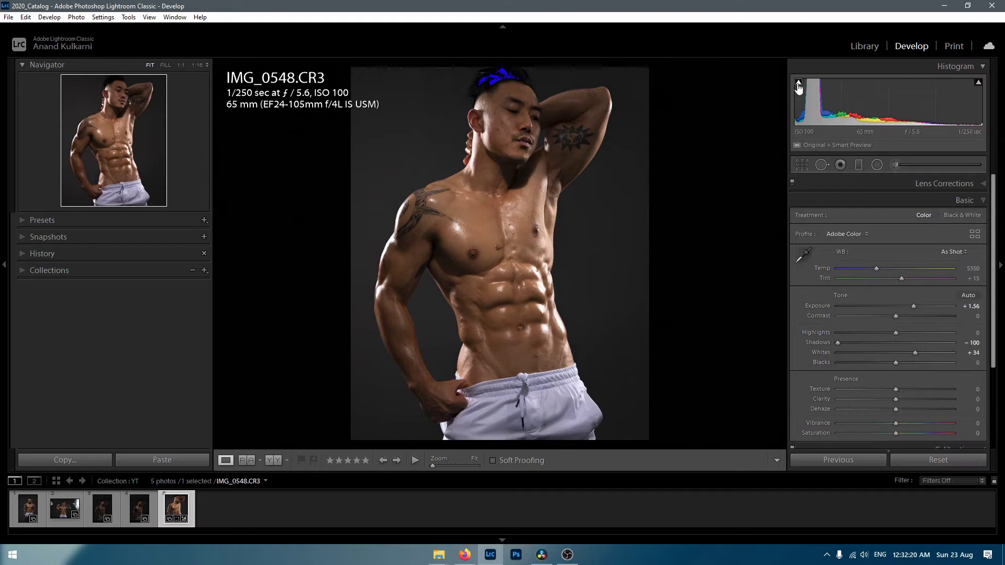
mouse_move(979, 85)
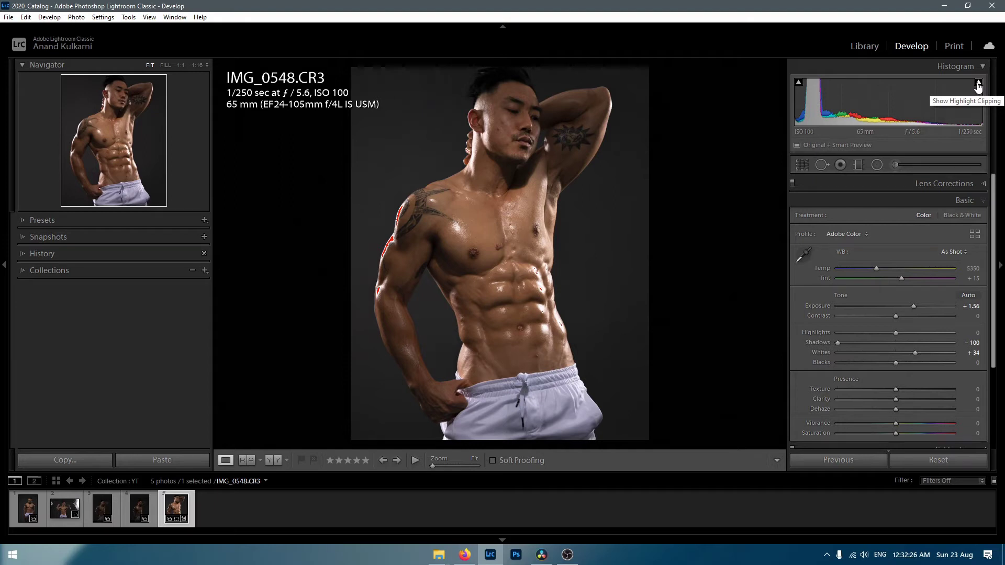
left_click(978, 84)
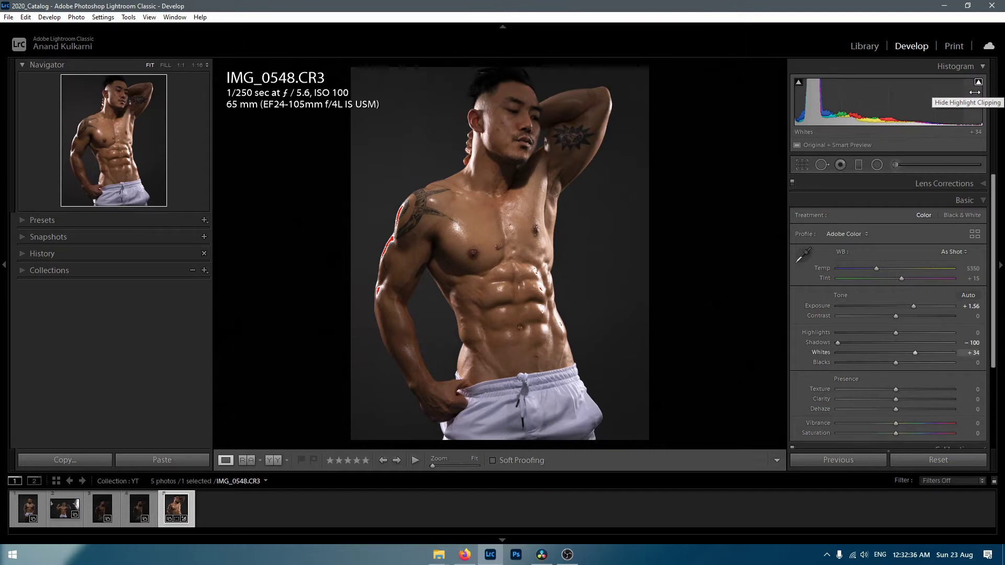
left_click(978, 82)
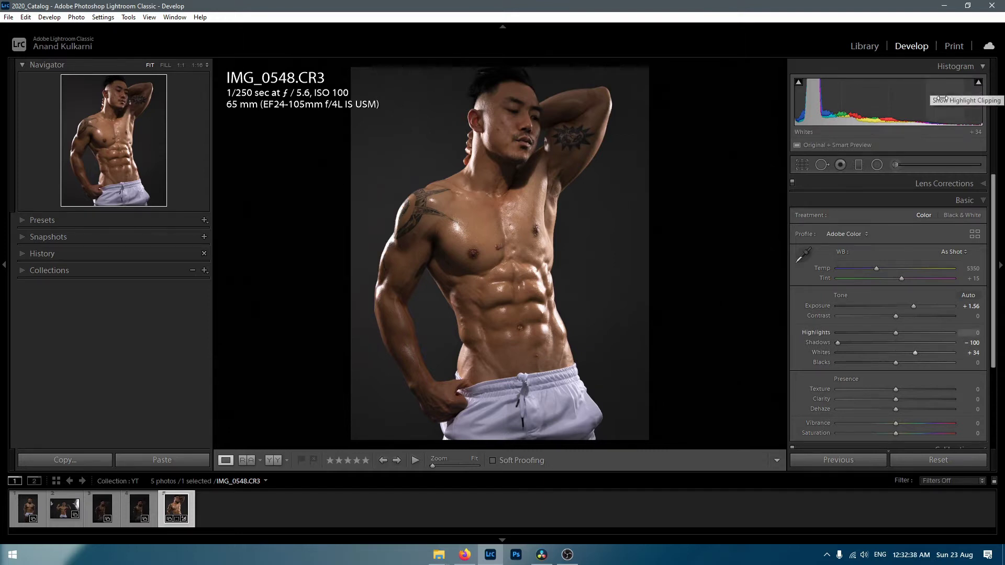
left_click(978, 83)
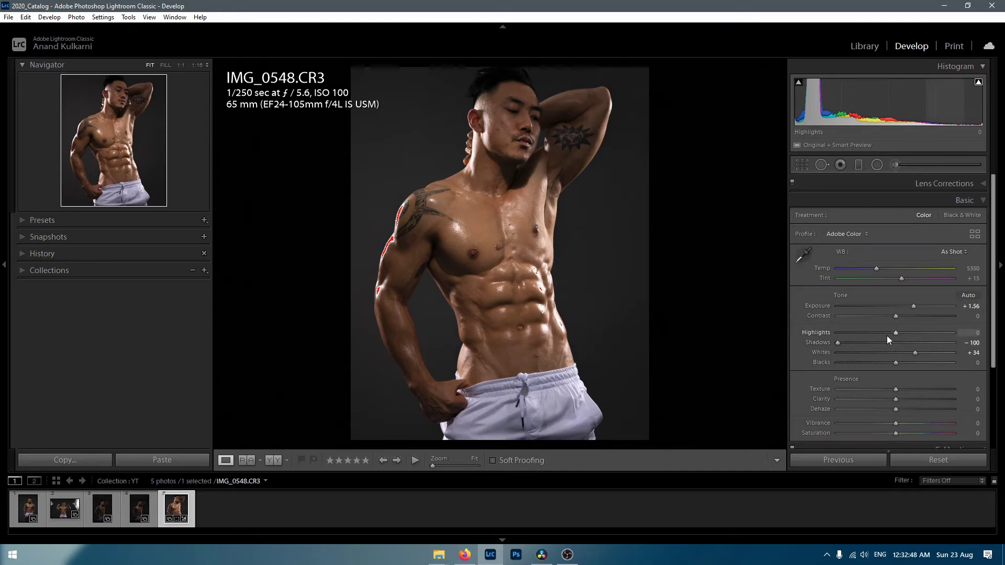
- Try the exposure at +5.00 to check highlight clipping, and settle on +2.01
left_click_drag(914, 306, 958, 305)
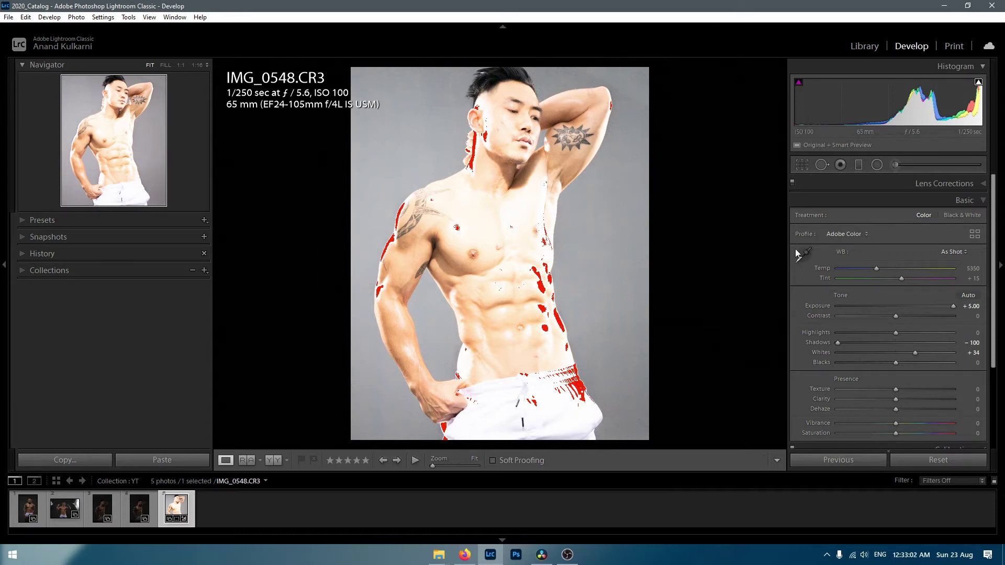
left_click_drag(950, 307, 917, 310)
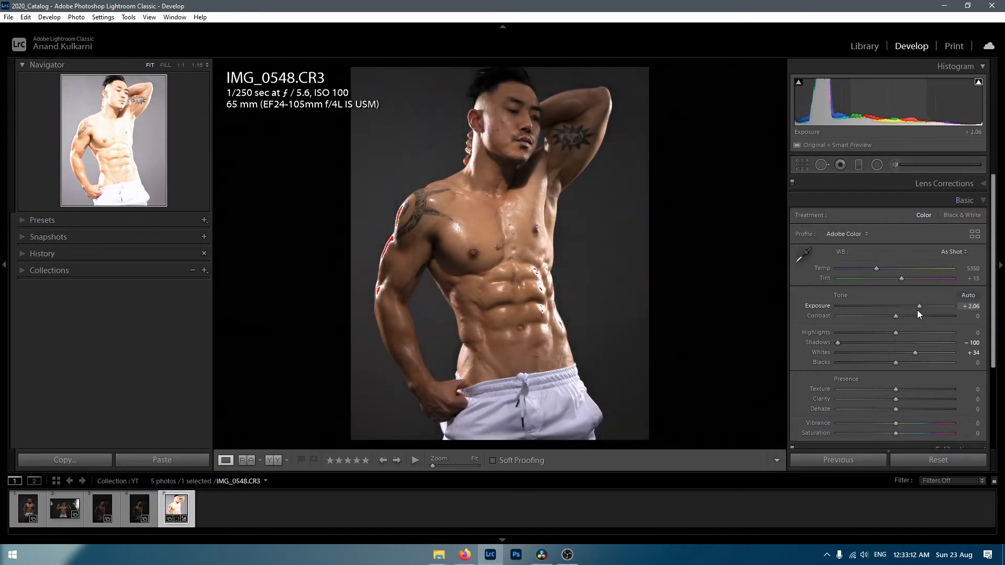
scroll(916, 310, "down", 5)
- Inspect the clipped highlights on the model's abdomen at 1:1 and return to the full view
left_click(544, 292)
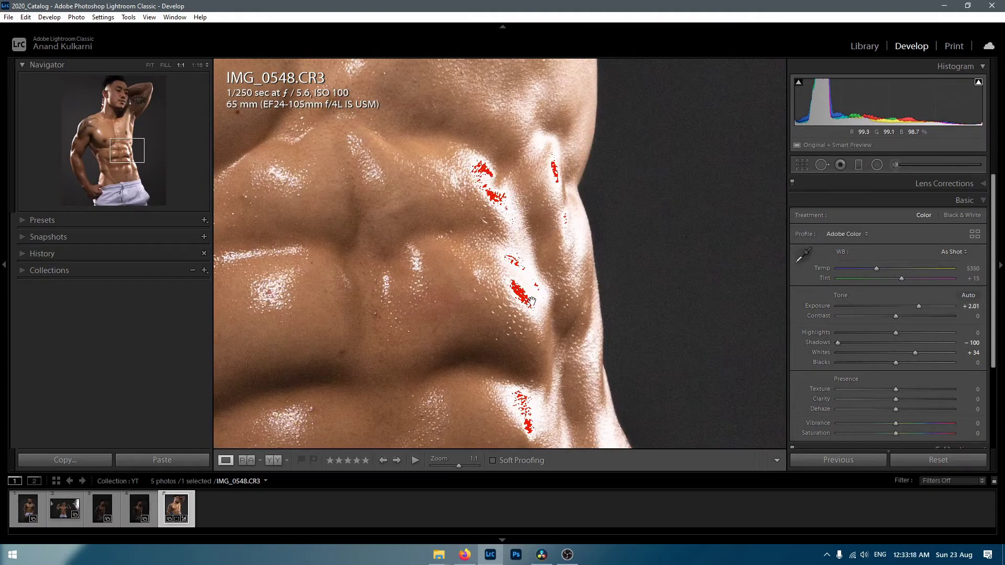
left_click(518, 286)
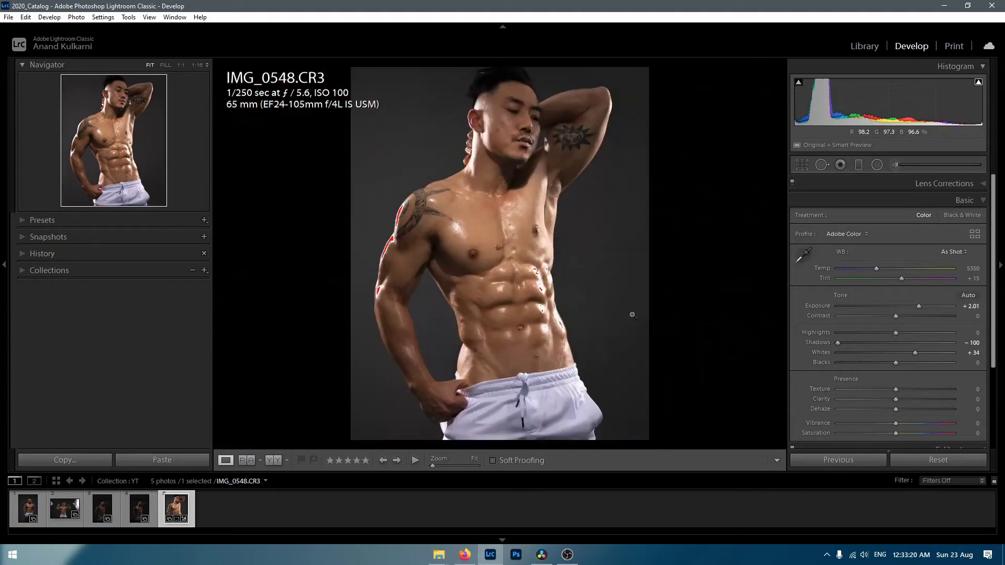
left_click(542, 289)
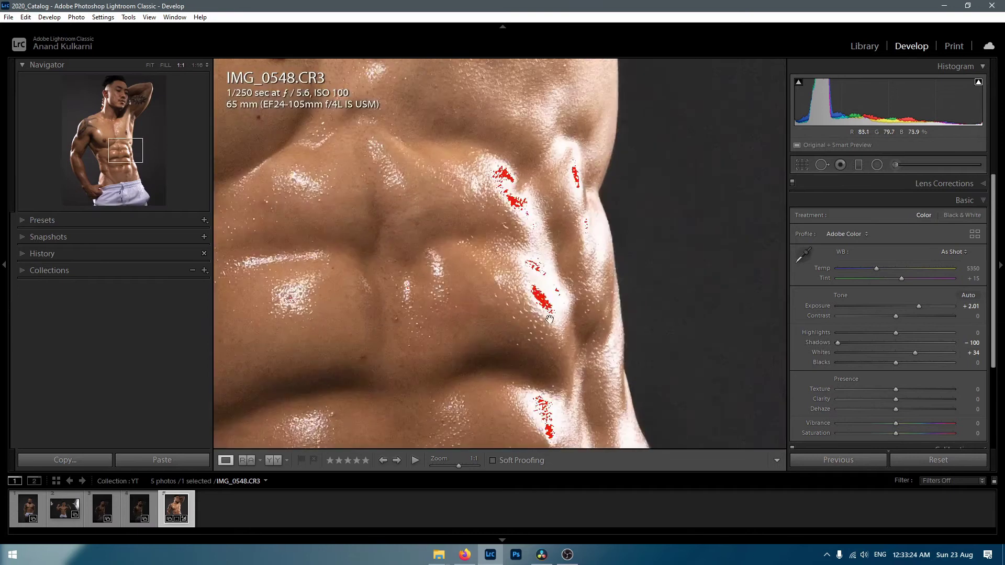
left_click(522, 296)
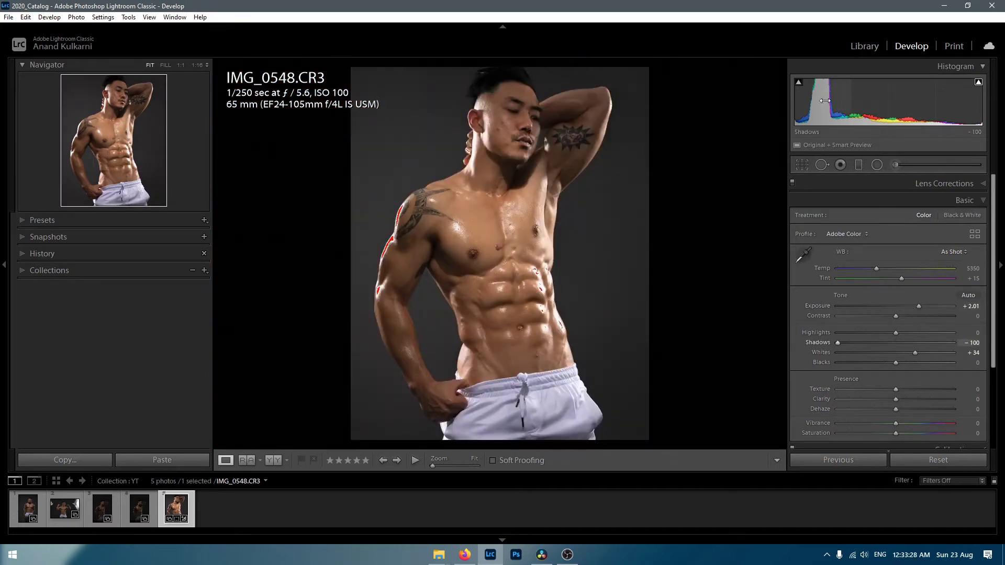
- Turn on the shadow clipping warning and compare the model's hair at 1:1 with and without the overlay
left_click(798, 84)
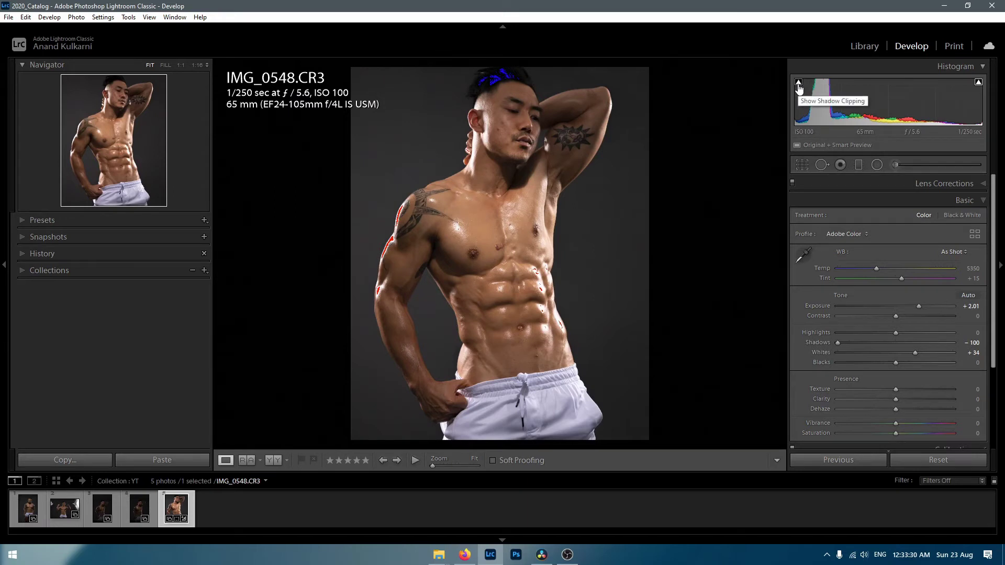
left_click(799, 84)
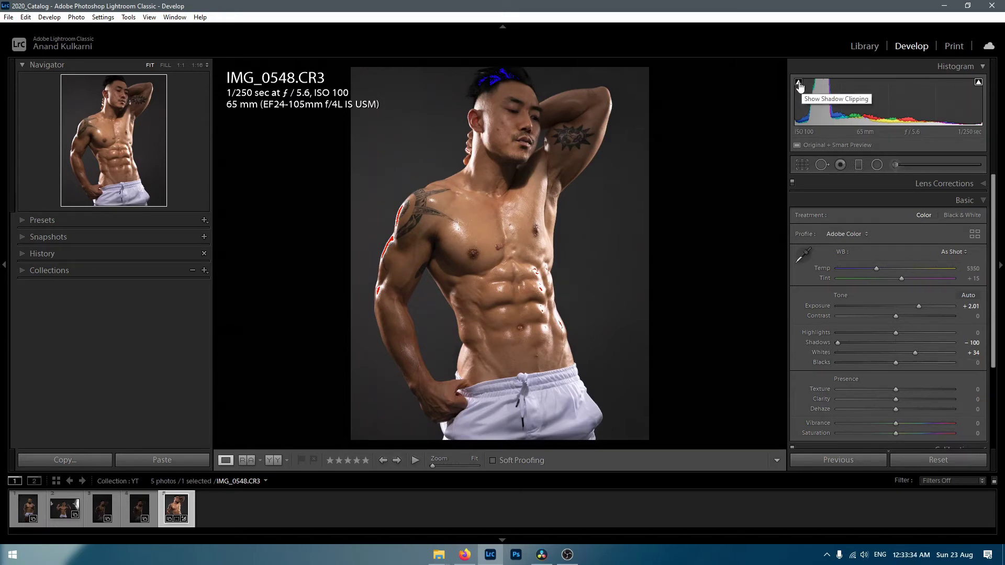
left_click(799, 85)
left_click(798, 85)
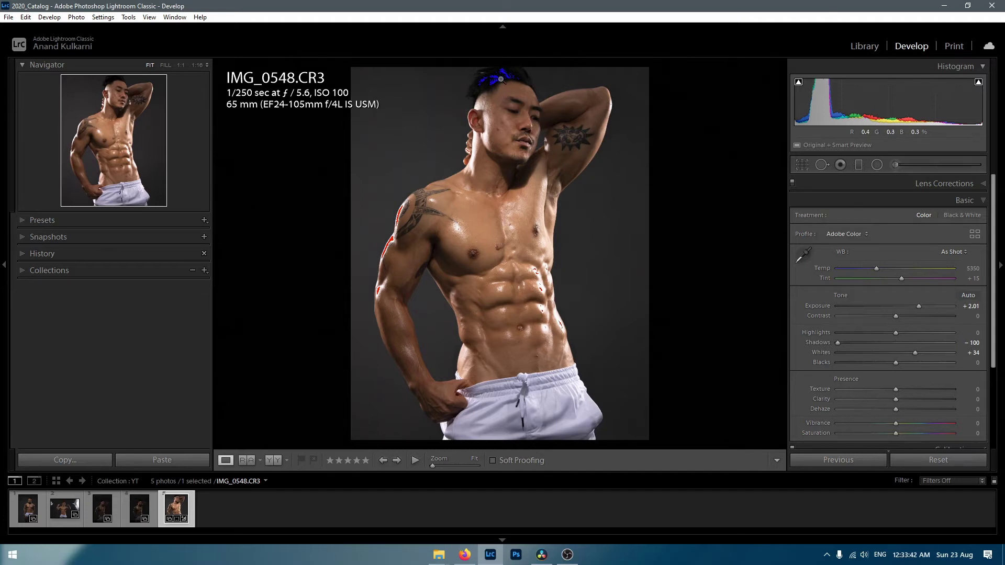
left_click_drag(495, 79, 493, 186)
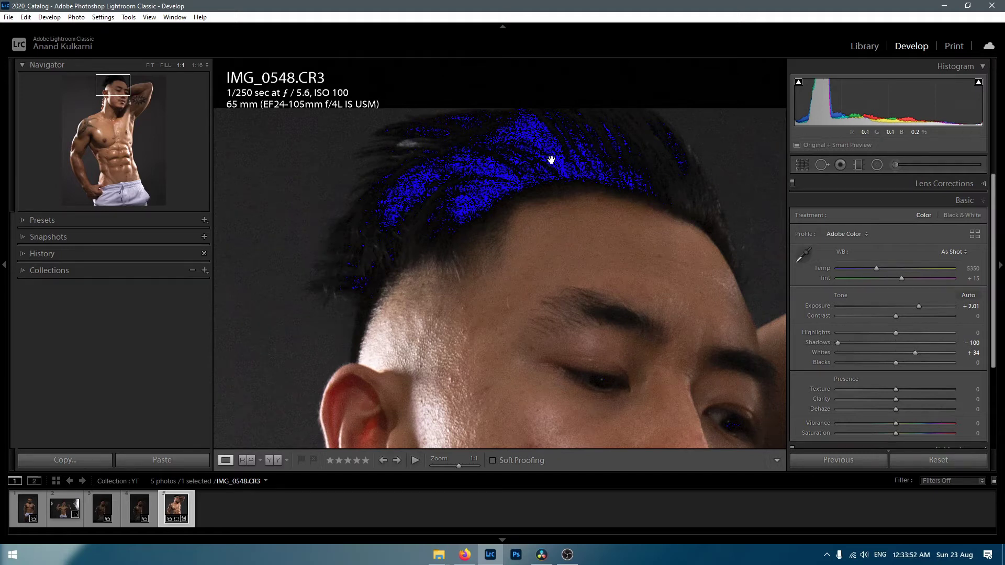
left_click(799, 83)
left_click(798, 84)
left_click(538, 173)
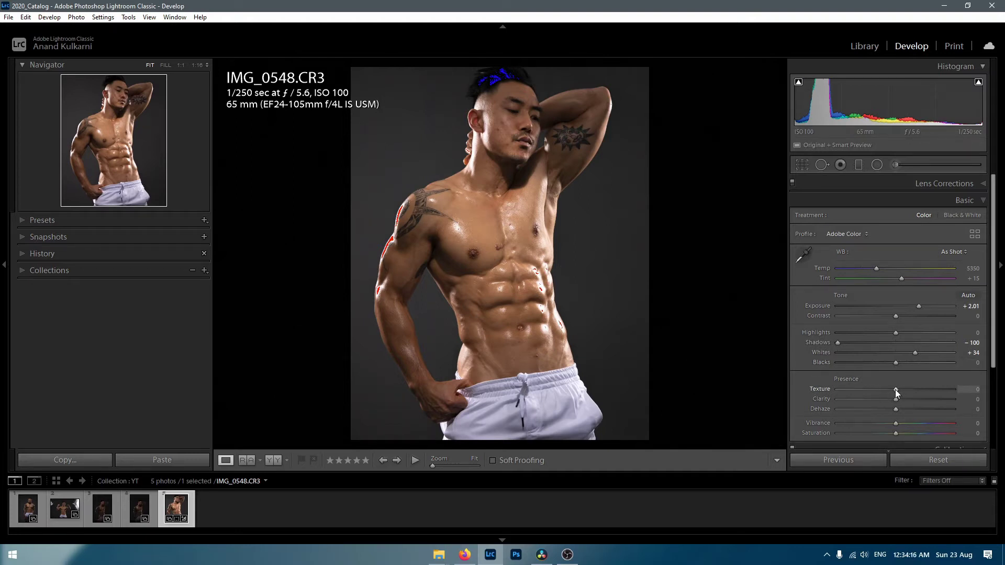
- Lower the blacks to -15 and turn off both the shadow and highlight clipping warnings
left_click_drag(896, 362, 886, 365)
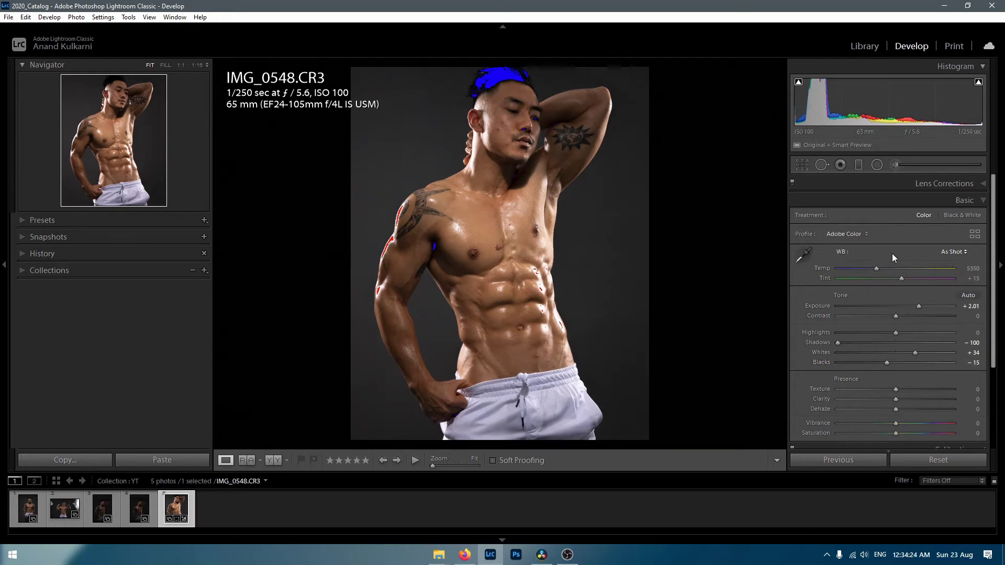
left_click(798, 82)
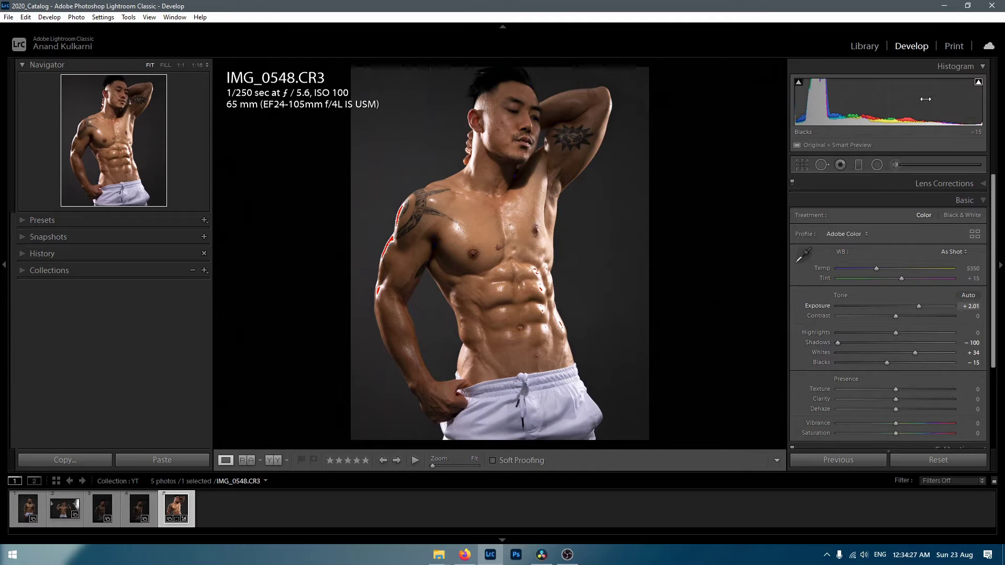
left_click(978, 82)
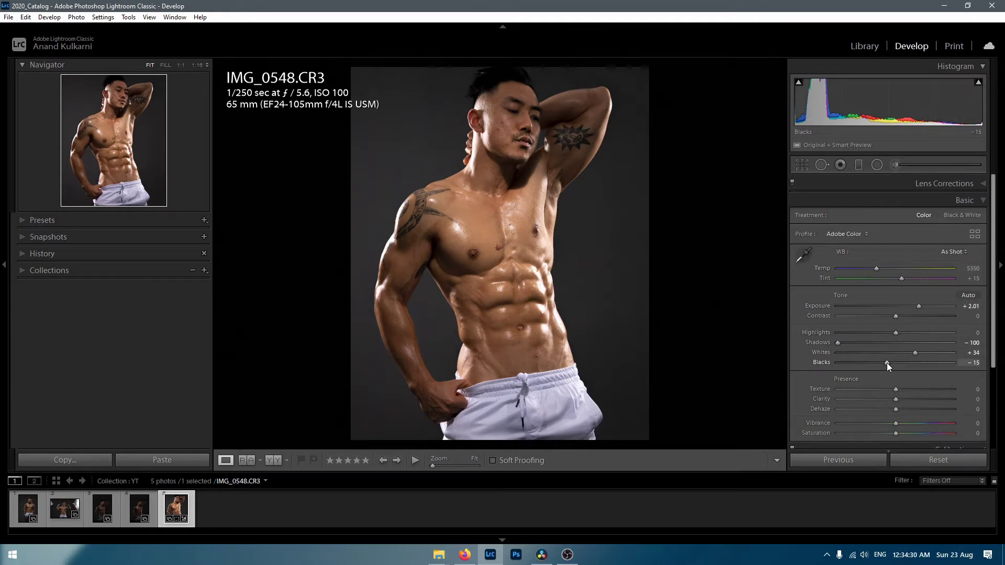
- Refine the tones by setting the whites to +22 and the blacks to -11, keeping the shadows at -100
left_click_drag(888, 363, 908, 353)
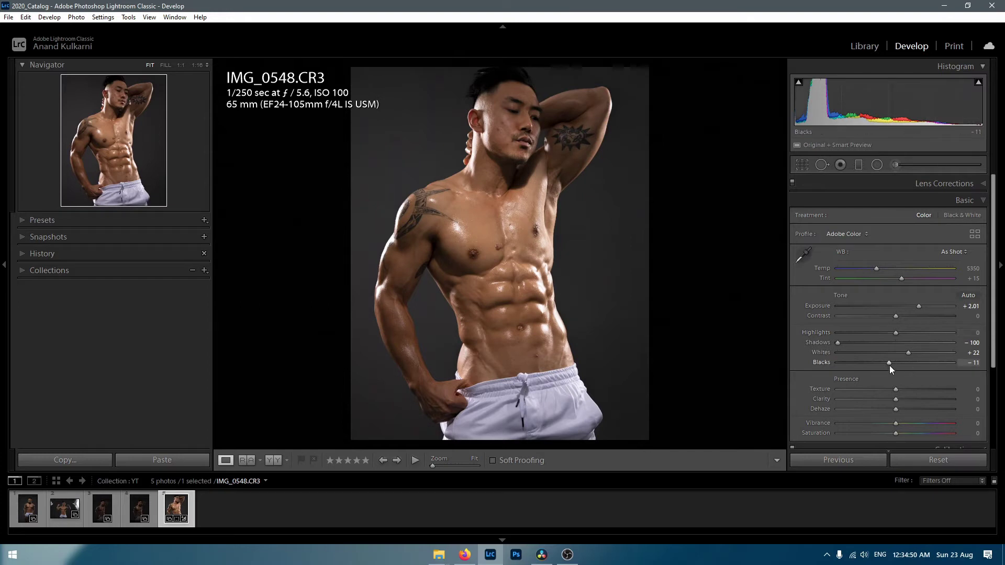
mouse_move(836, 343)
left_mouse_down()
mouse_move(868, 340)
mouse_move(837, 341)
left_mouse_up()
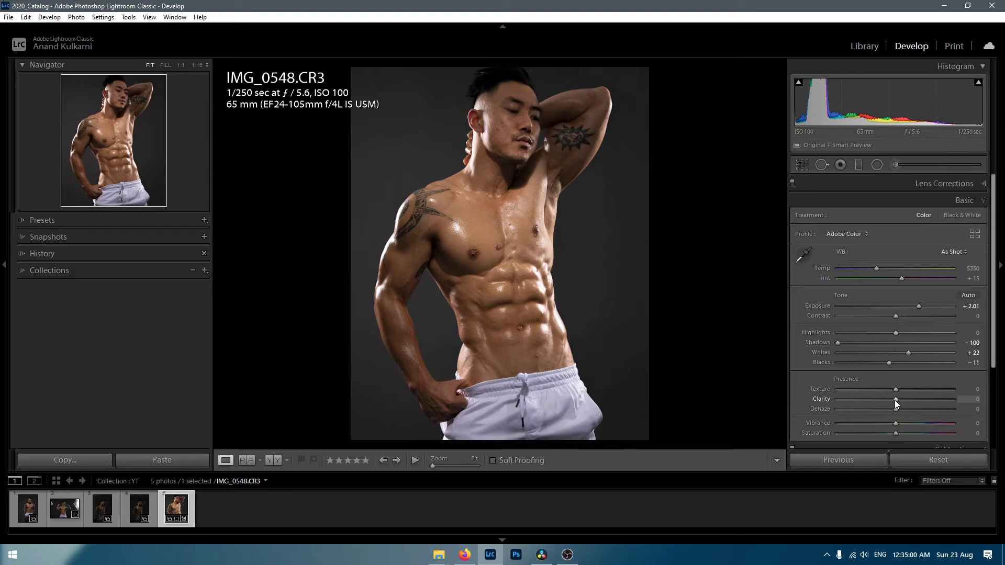
- Try the clarity at +100 and -100, and settle on +17
left_click_drag(895, 399, 984, 400)
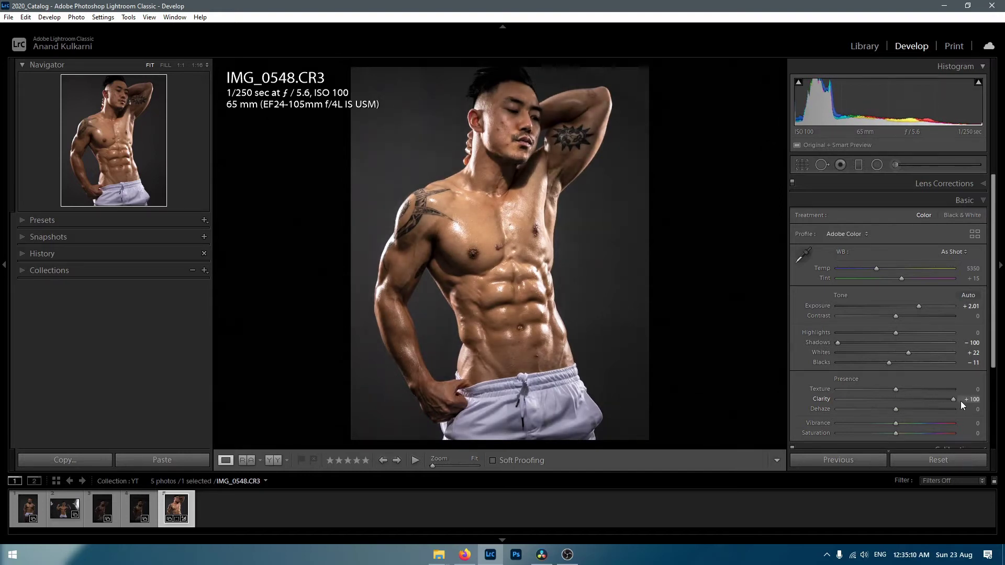
left_click_drag(960, 401, 811, 404)
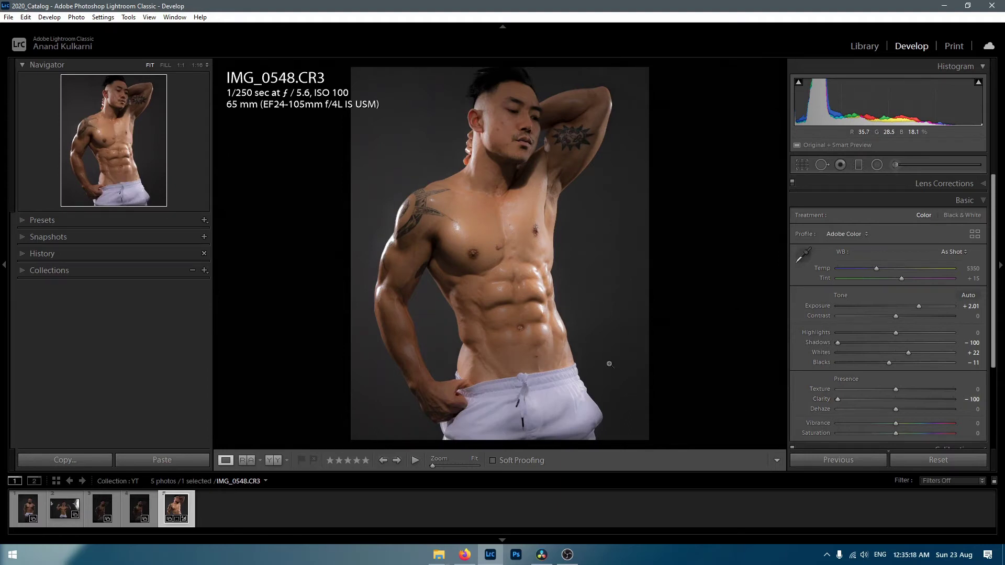
left_click_drag(837, 400, 896, 403)
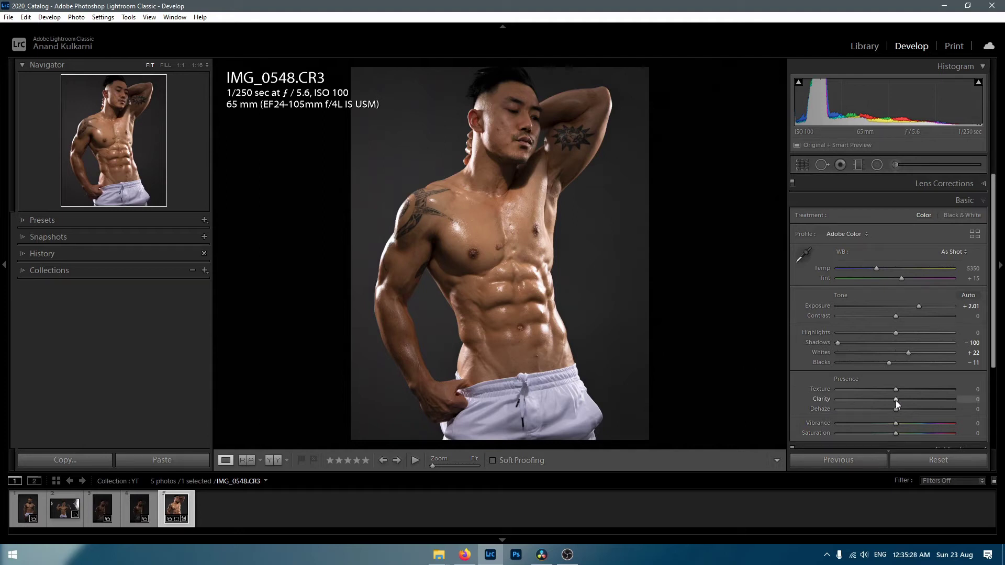
left_click_drag(897, 401, 906, 400)
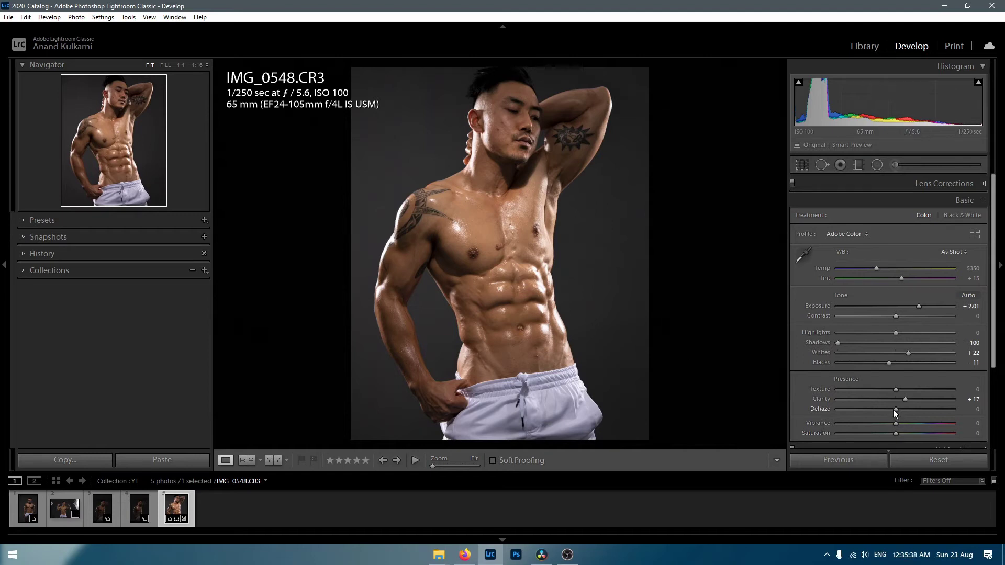
- Try a negative dehaze of -39, and set the dehaze to +14
left_click_drag(887, 411, 872, 412)
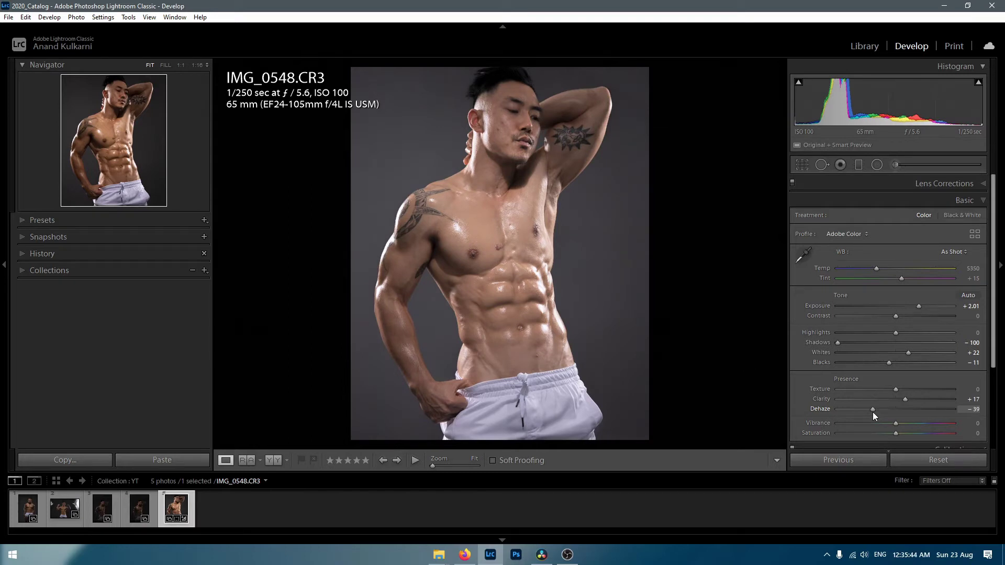
left_click_drag(872, 412, 903, 412)
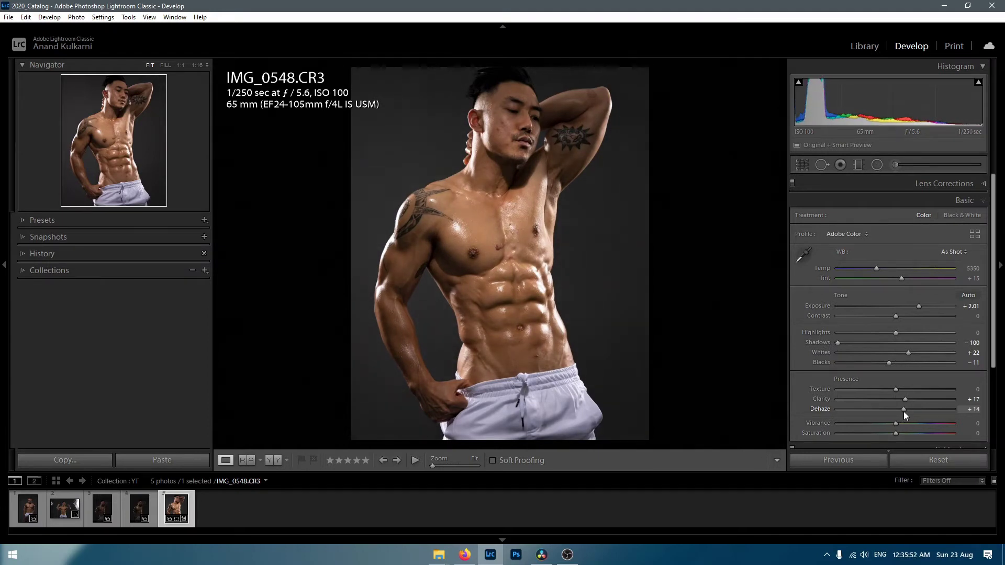
- Sample the grey backdrop beside the torso as the white balance neutral, and set the temp to 4851 and the tint to +20
left_click_drag(903, 411, 903, 411)
left_click(805, 256)
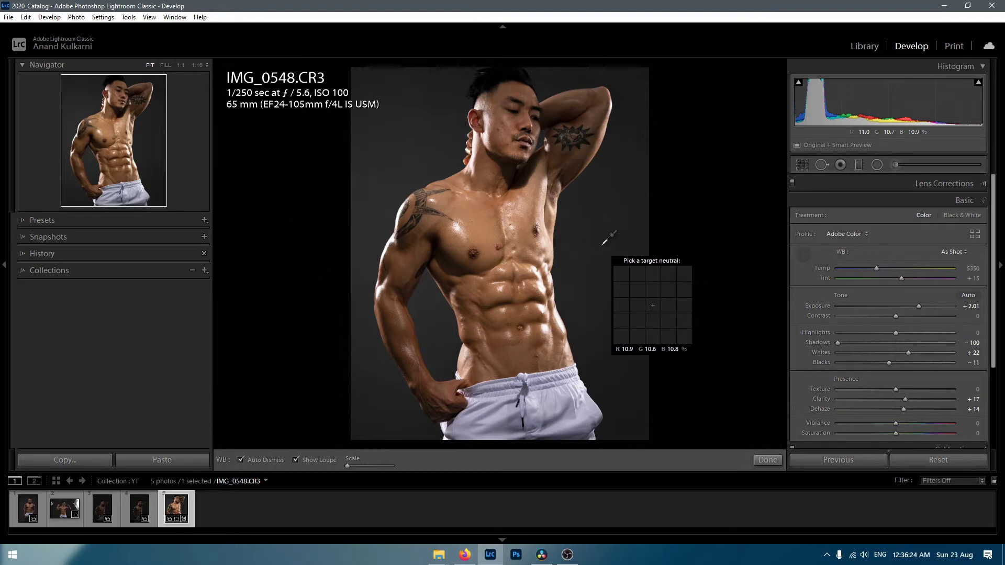
left_click(602, 244)
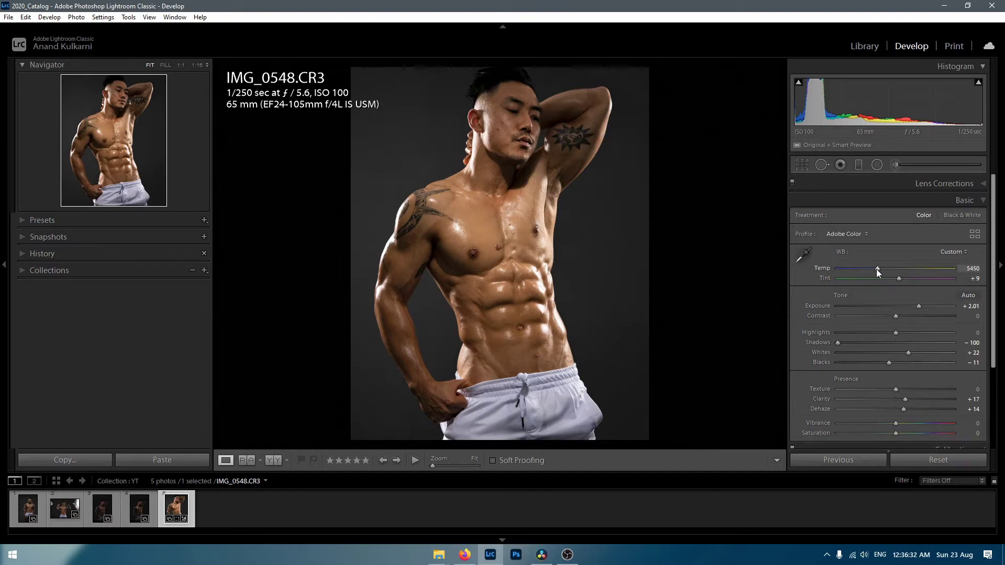
left_click_drag(878, 272, 909, 282)
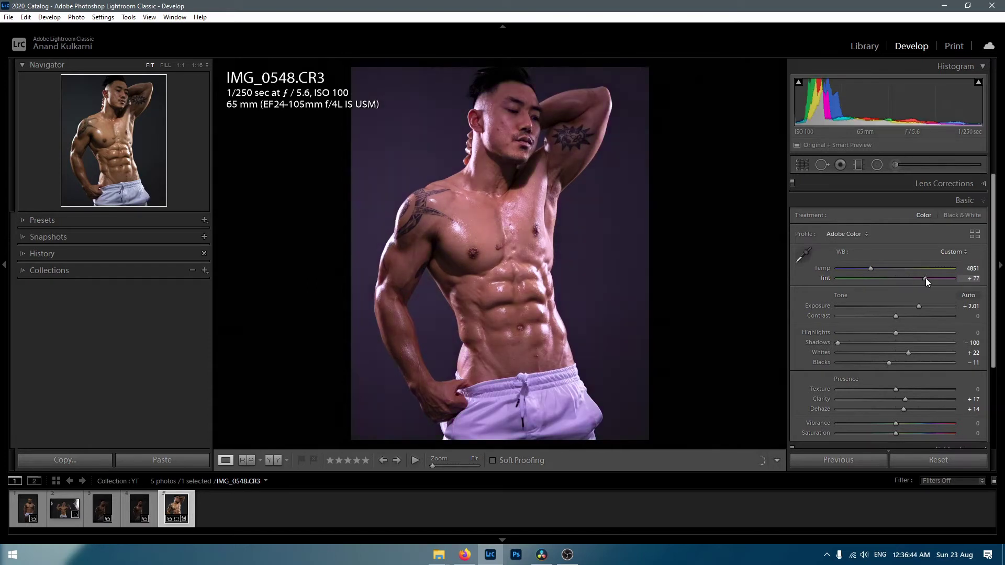
left_click_drag(918, 279, 907, 282)
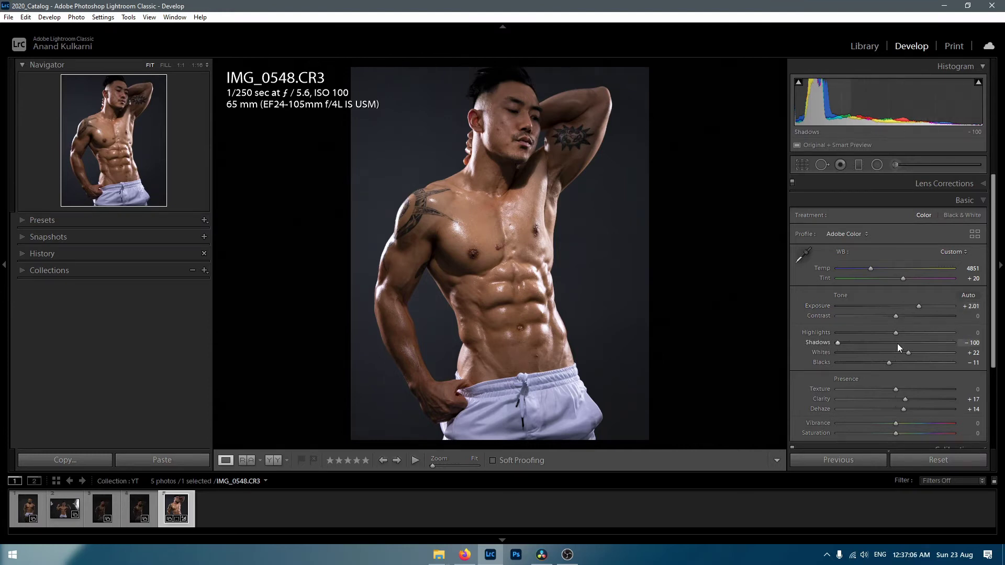
- In the camera calibration, set the red primary hue to +100 and the blue primary hue to -100
left_click_drag(993, 304, 994, 373)
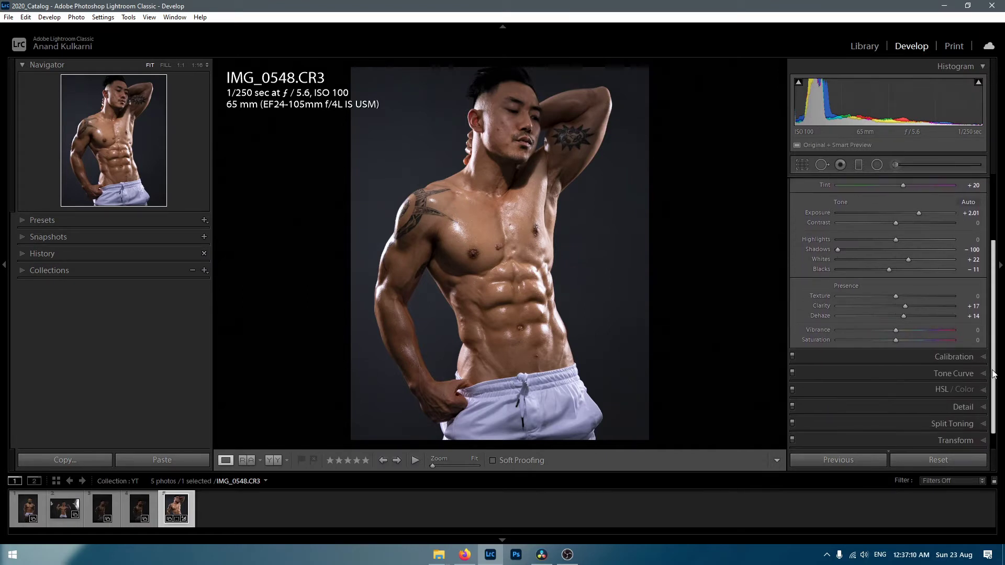
left_click(946, 355)
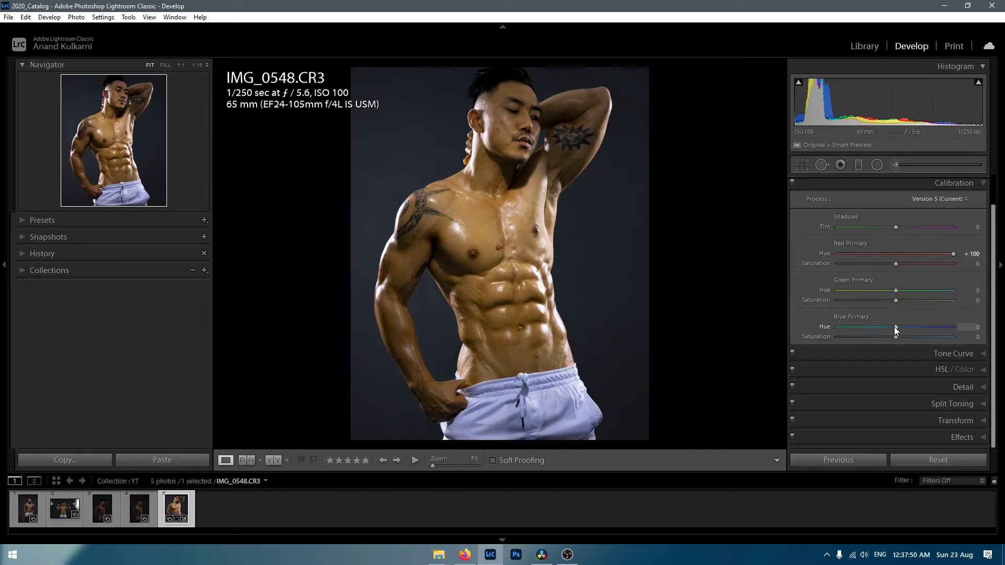
left_click_drag(897, 327, 799, 327)
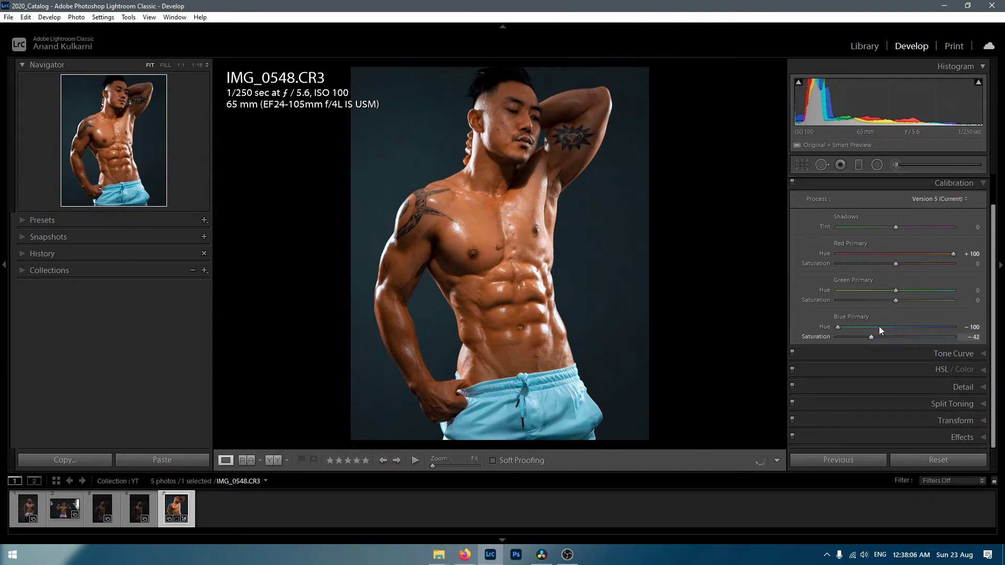
- Reduce the red primary saturation and set the blue primary saturation to -30, and collapse the calibration settings
left_click_drag(895, 264, 872, 264)
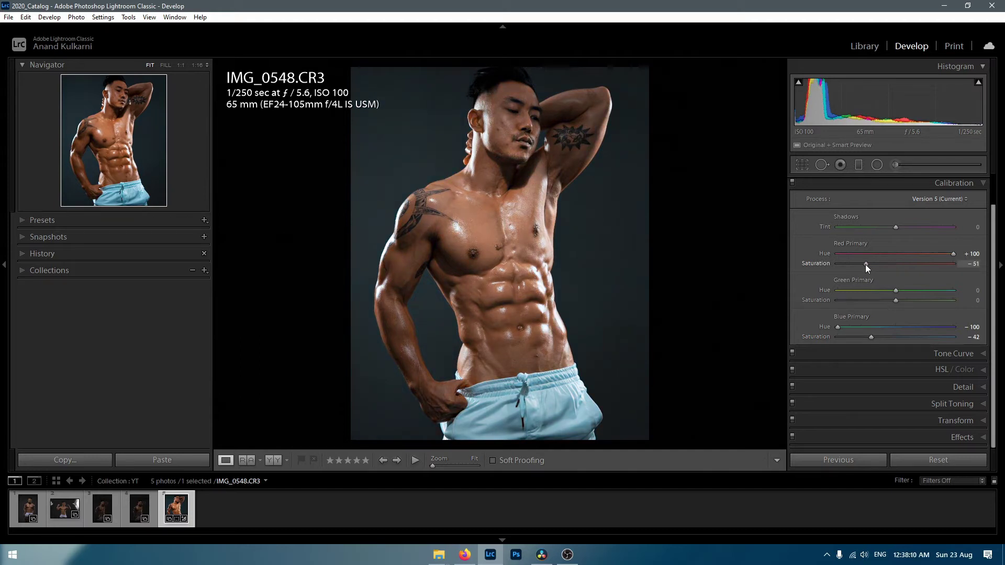
left_click_drag(865, 265, 867, 265)
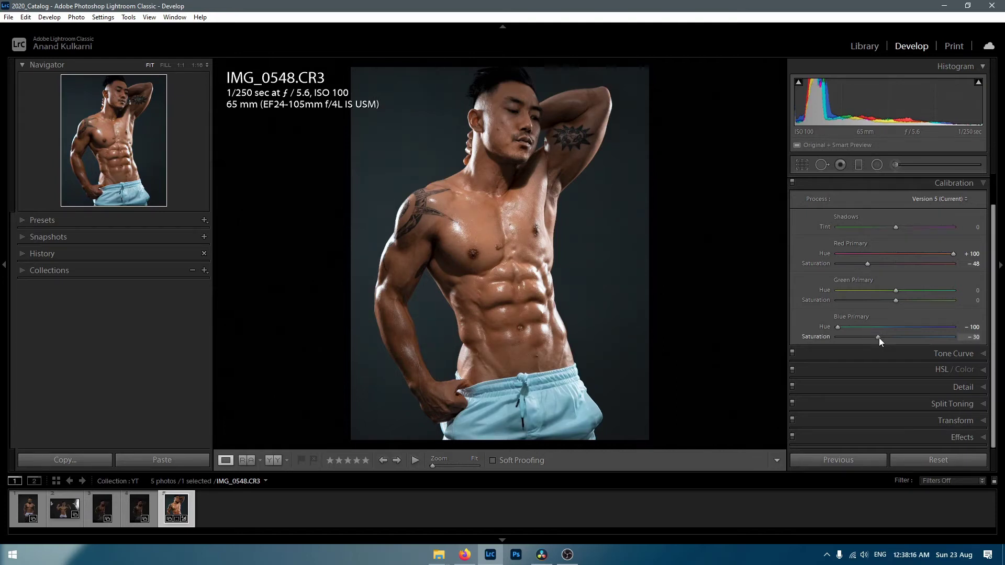
left_click_drag(868, 263, 883, 269)
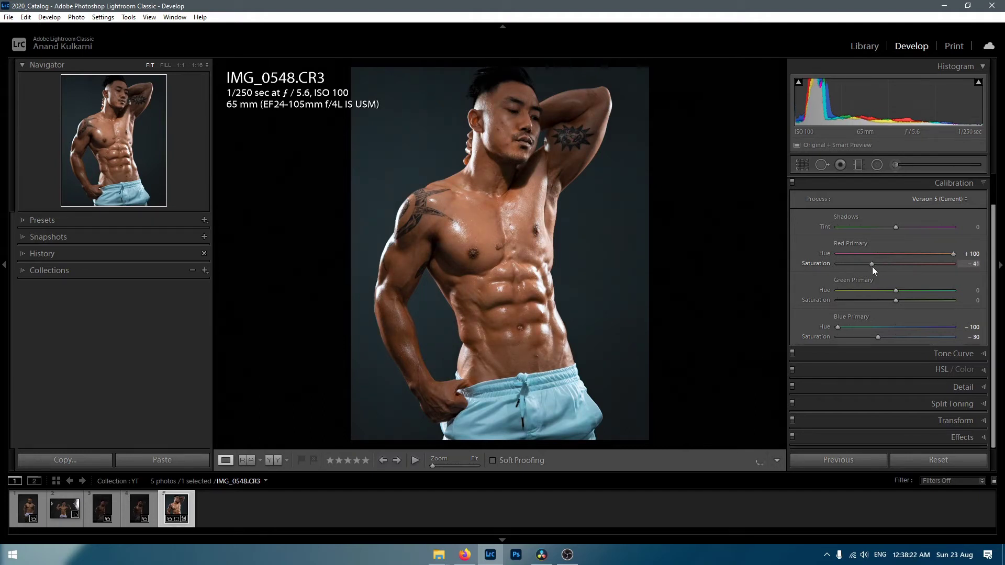
left_click_drag(873, 267, 866, 268)
left_click(959, 183)
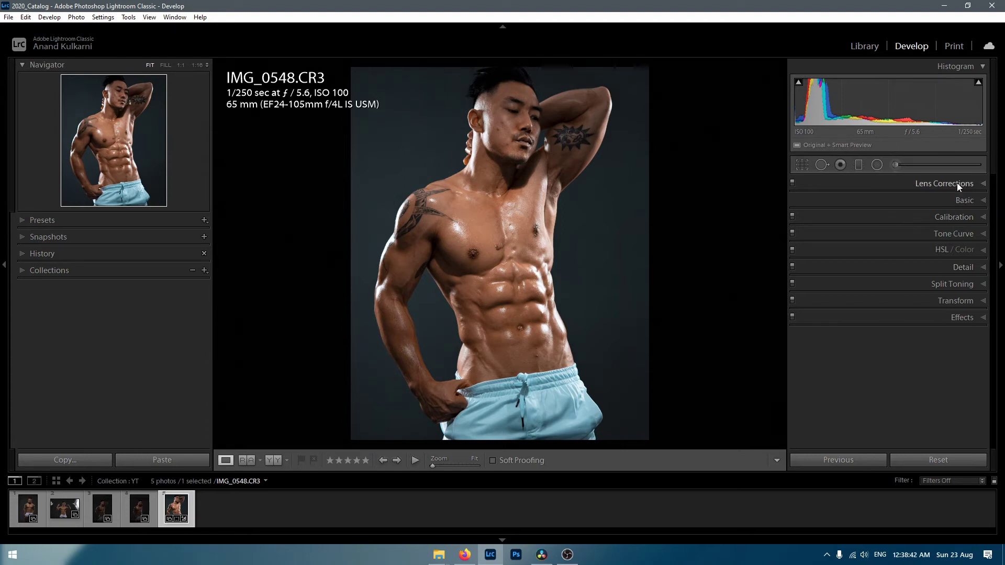
- Check the Solo Mode option of the adjustment sections by expanding Lens Corrections and Basic one after the other
right_click(873, 182)
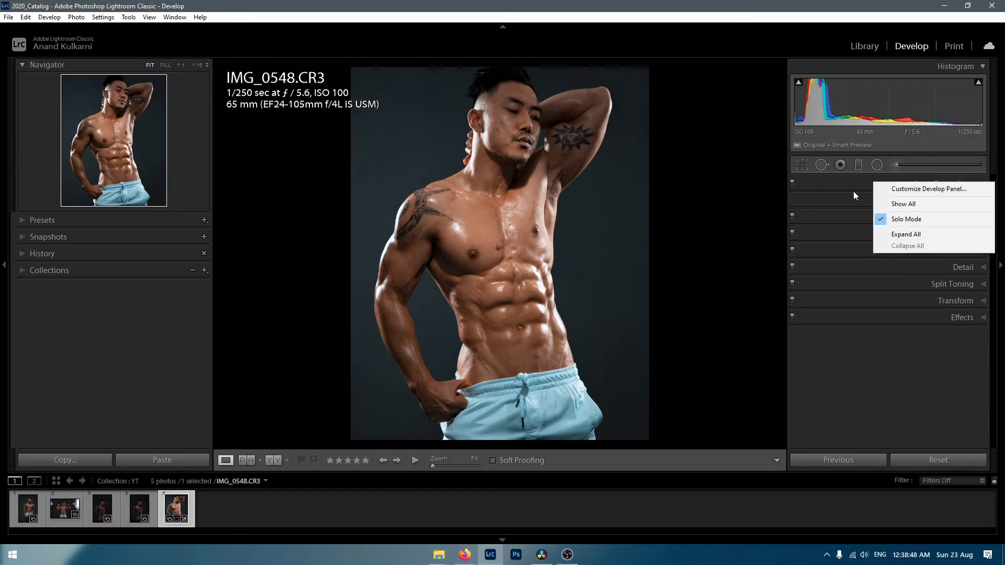
left_click(857, 184)
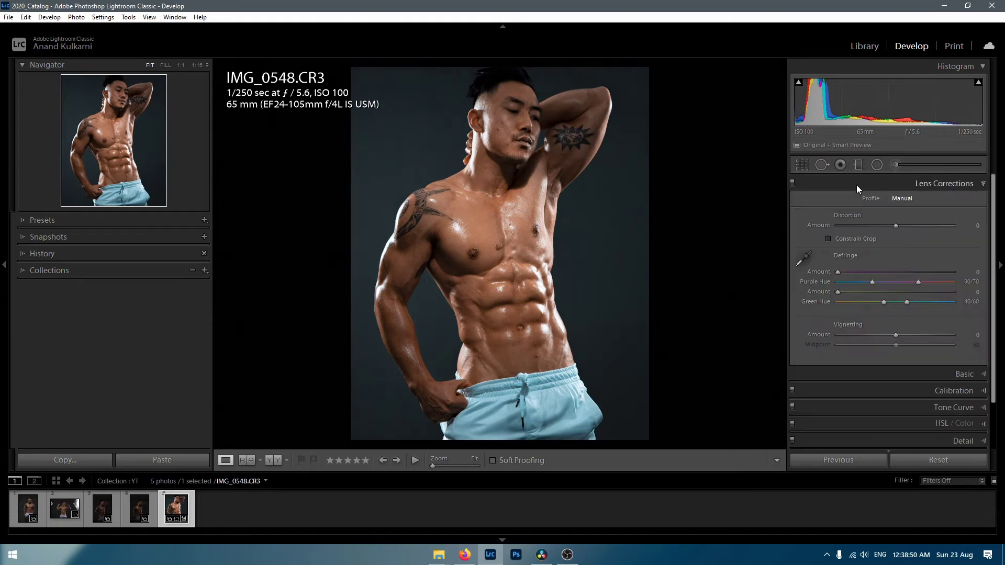
left_click(968, 373)
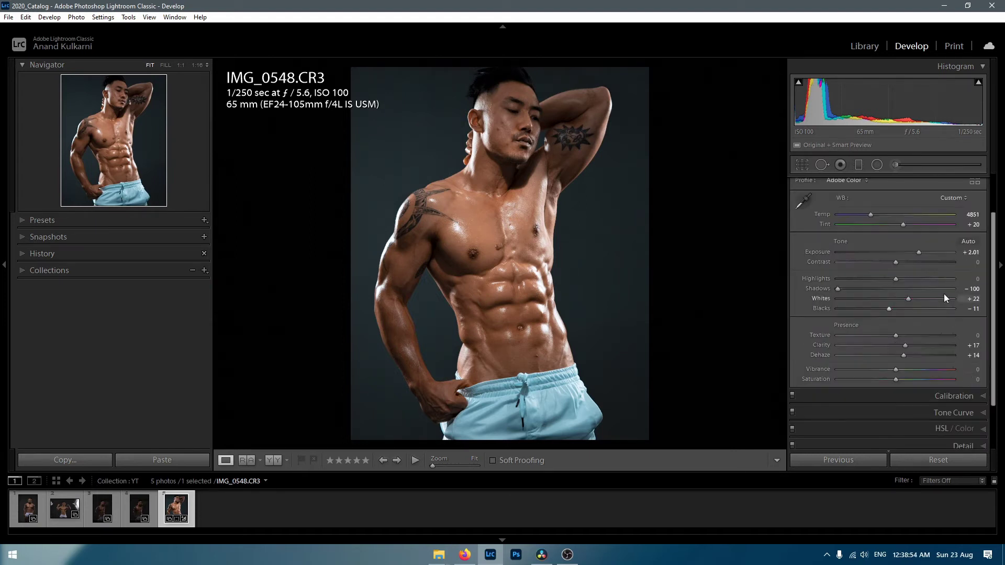
scroll(944, 294, "up", 1)
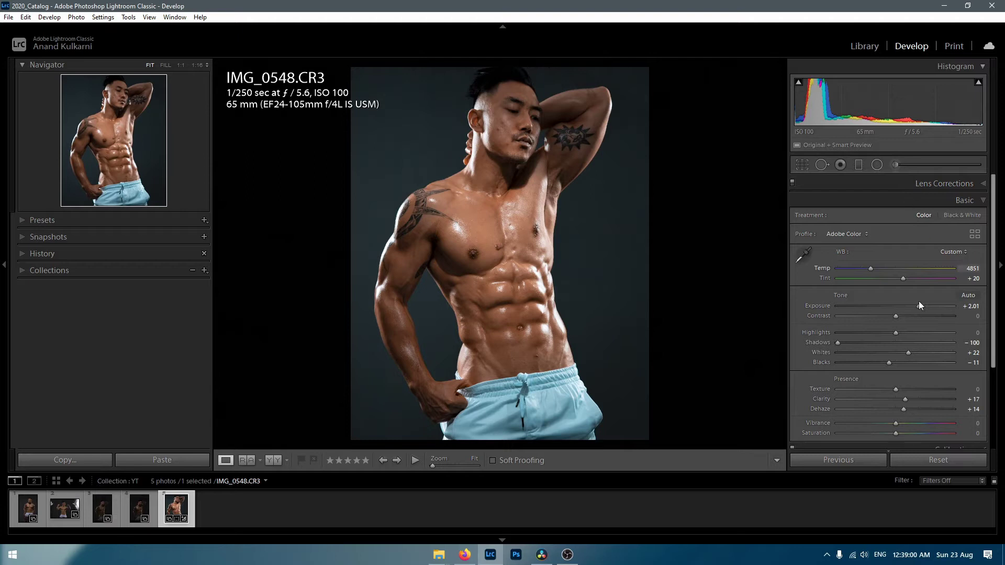
- Turn off Solo Mode, expand Lens Corrections alongside Basic to compare, and turn Solo Mode back on
right_click(888, 182)
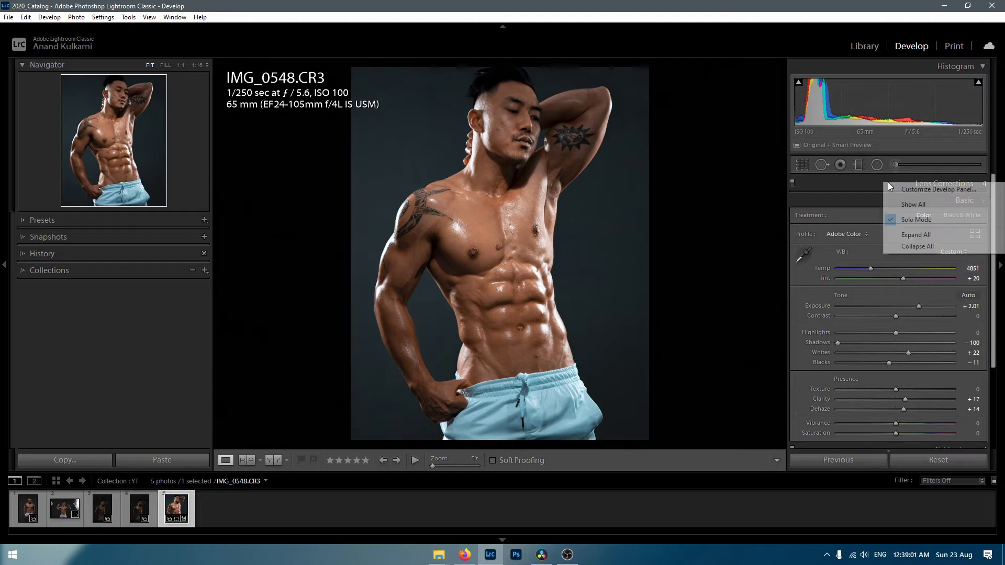
left_click(909, 221)
left_click(941, 183)
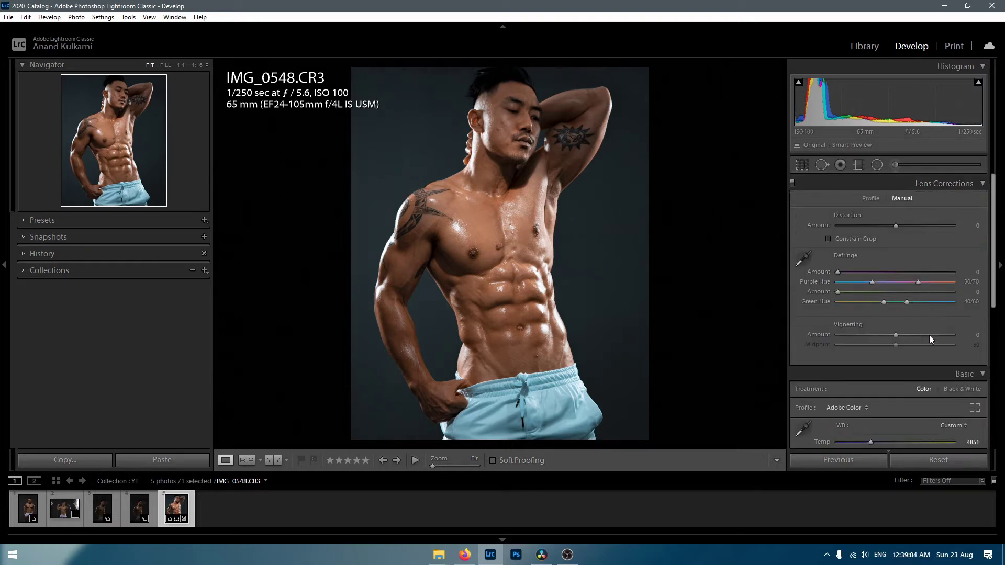
scroll(933, 357, "down", 6)
scroll(932, 357, "up", 6)
right_click(900, 185)
left_click(924, 222)
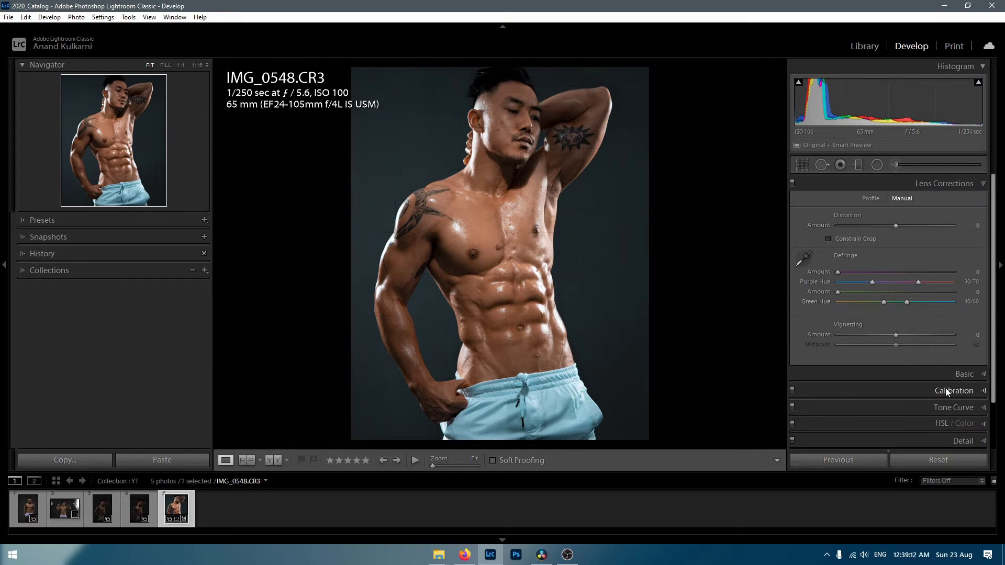
- Lower the vibrance beyond -22 to mute the skin and shorts colours, and collapse the Basic adjustments
left_click(953, 374)
mouse_move(895, 371)
left_mouse_down()
mouse_move(874, 375)
mouse_move(881, 374)
left_mouse_up()
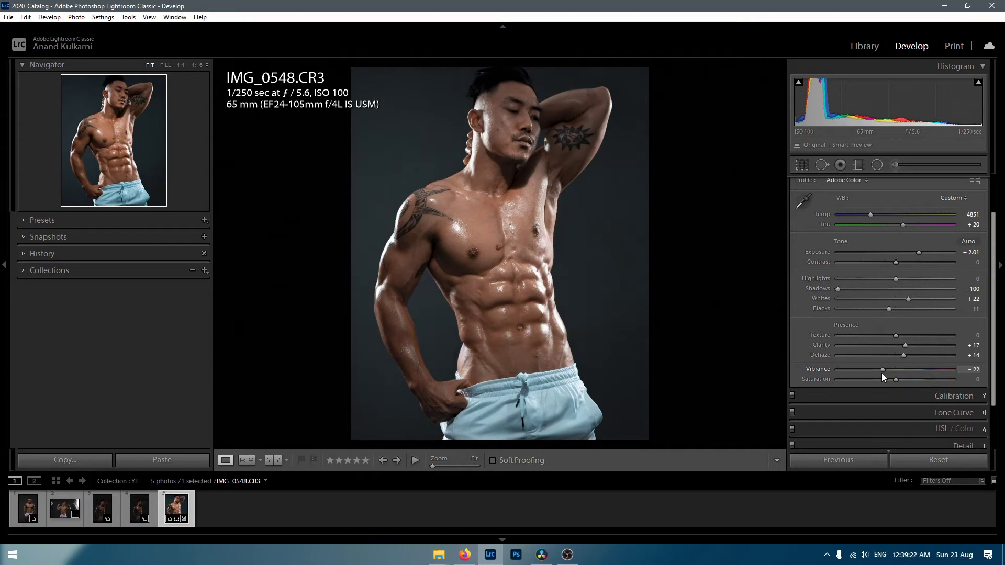
left_click_drag(902, 372, 875, 375)
scroll(902, 384, "up", 5)
left_click(966, 200)
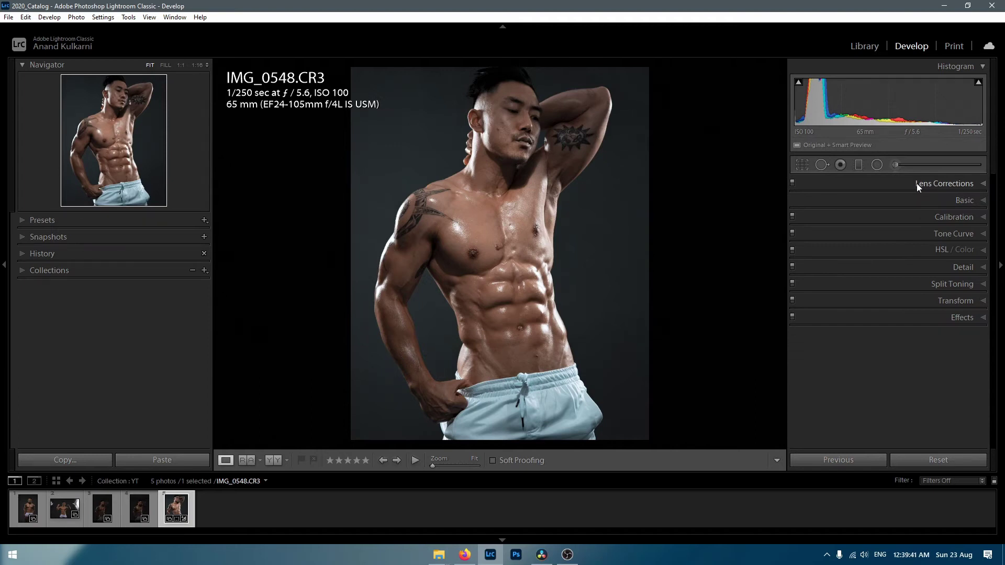
- Enable chromatic aberration removal and lens profile corrections, switching the profile corrections off and on to compare
left_click(916, 183)
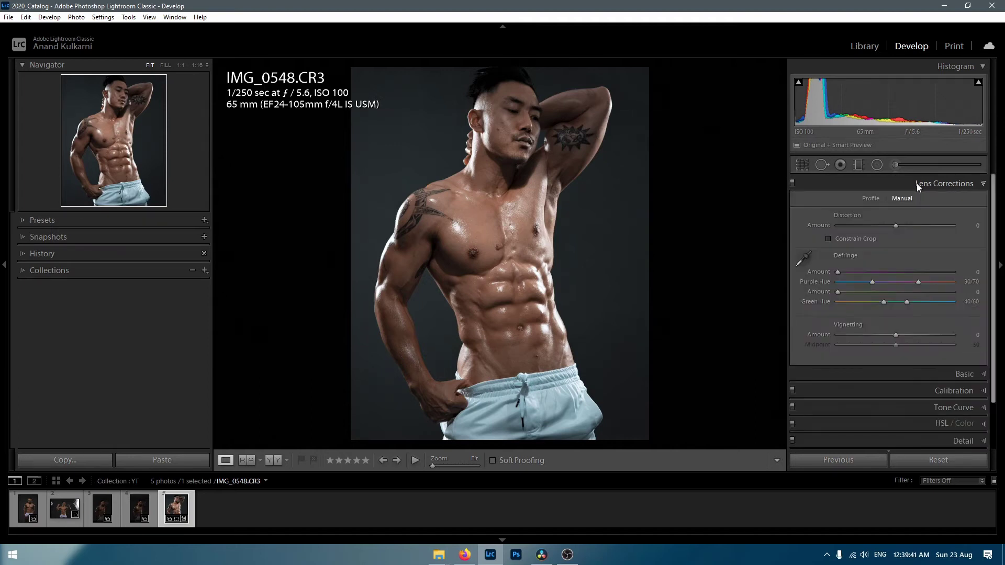
left_click(870, 199)
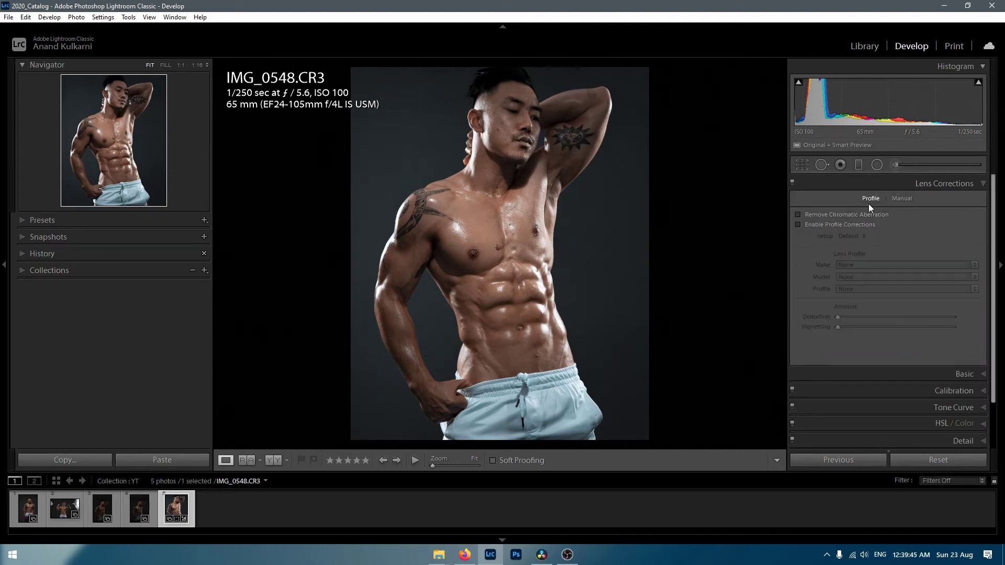
left_click(797, 214)
left_click(797, 225)
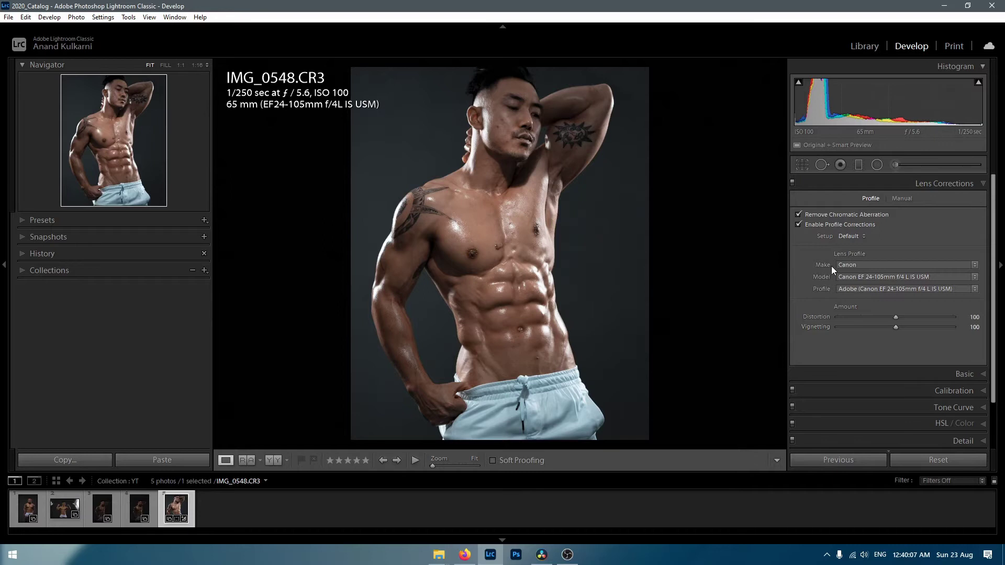
left_click(799, 225)
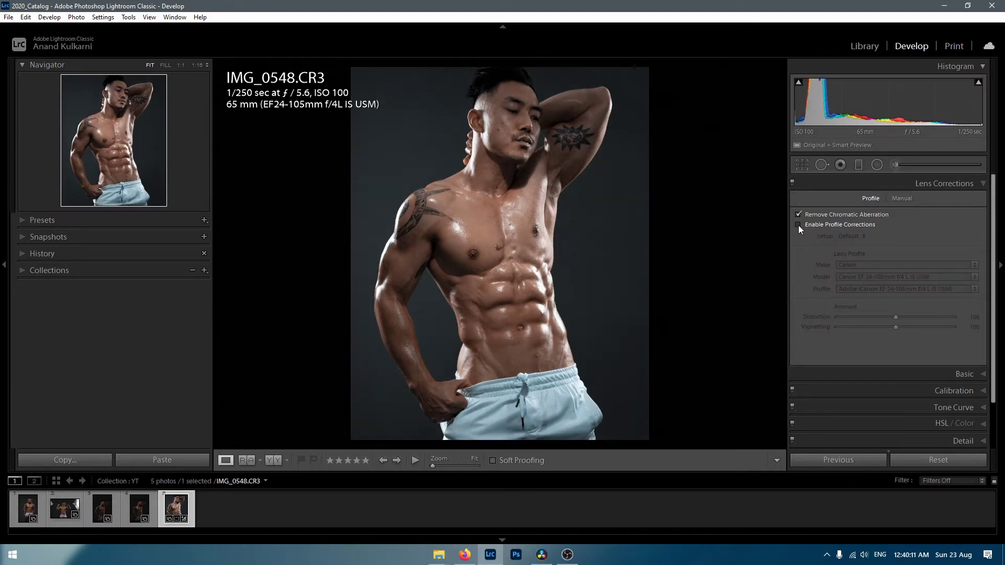
left_click(798, 225)
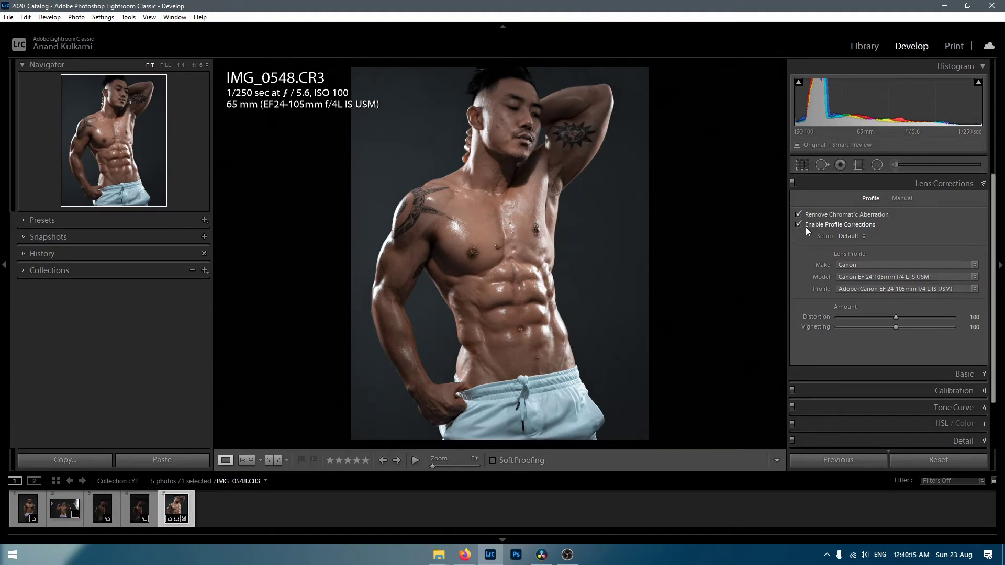
- Set the manual lens distortion amount to +15 and enable Constrain Crop
left_click(902, 198)
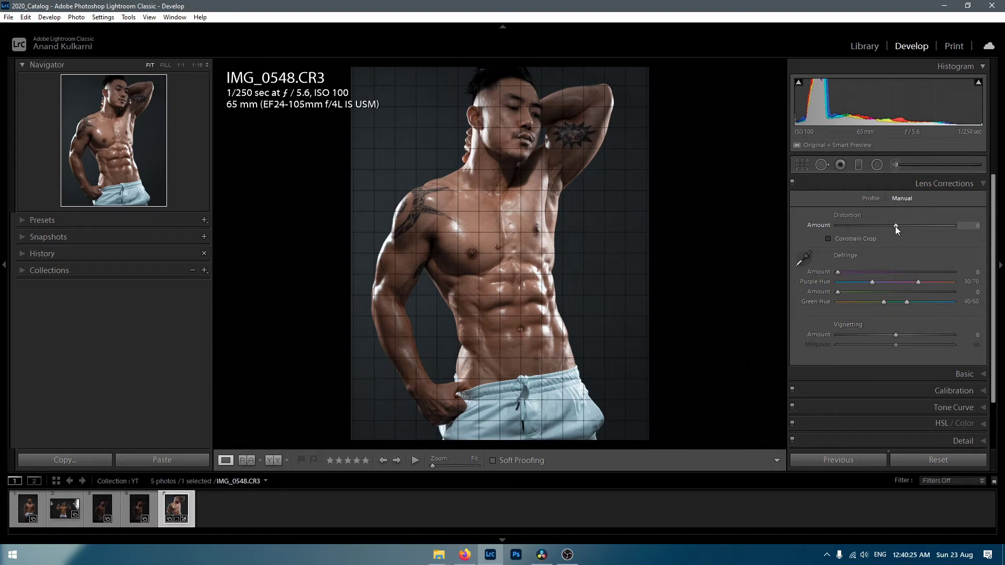
left_click_drag(895, 226, 903, 226)
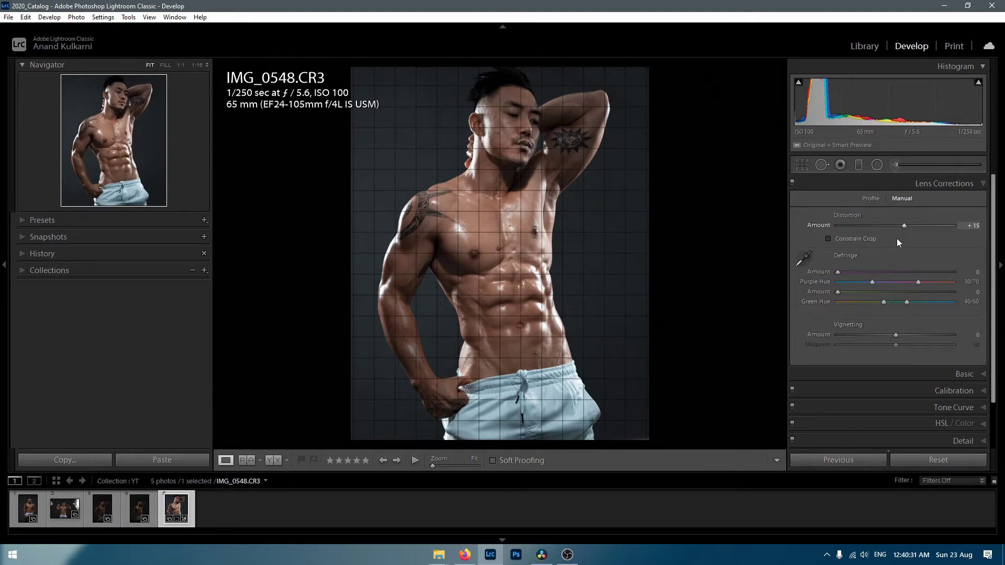
left_click(828, 239)
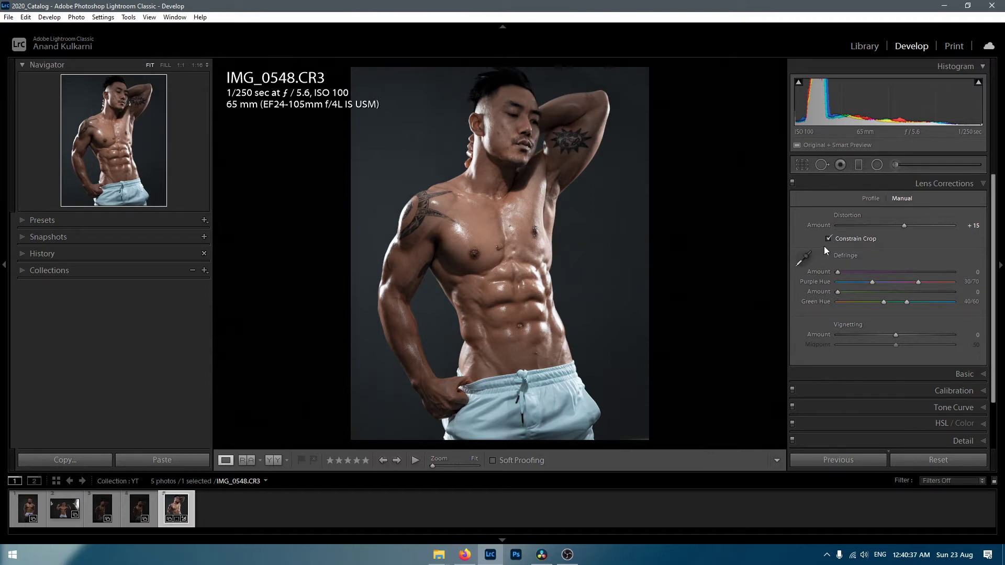
left_click_drag(899, 226, 900, 226)
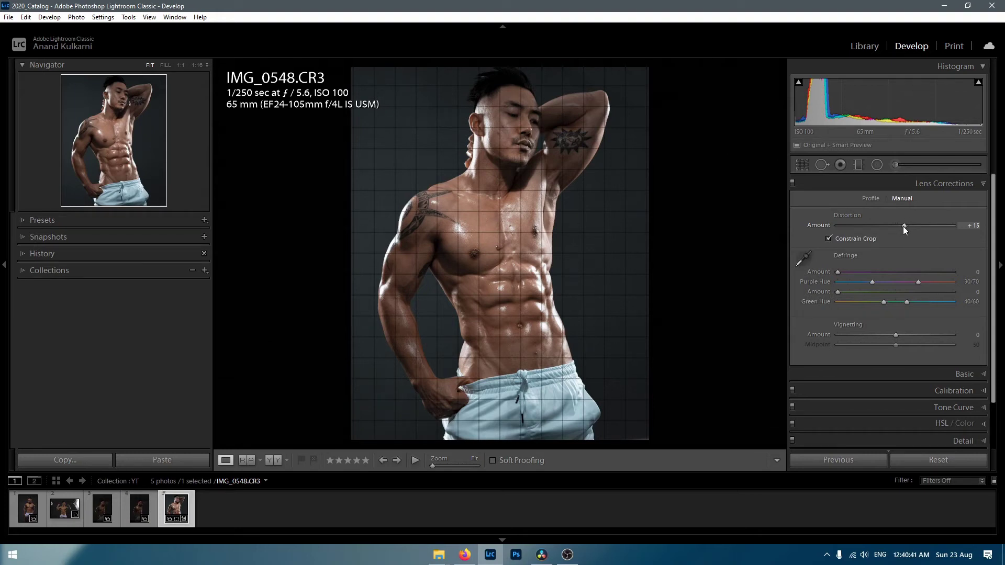
left_click_drag(904, 226, 905, 226)
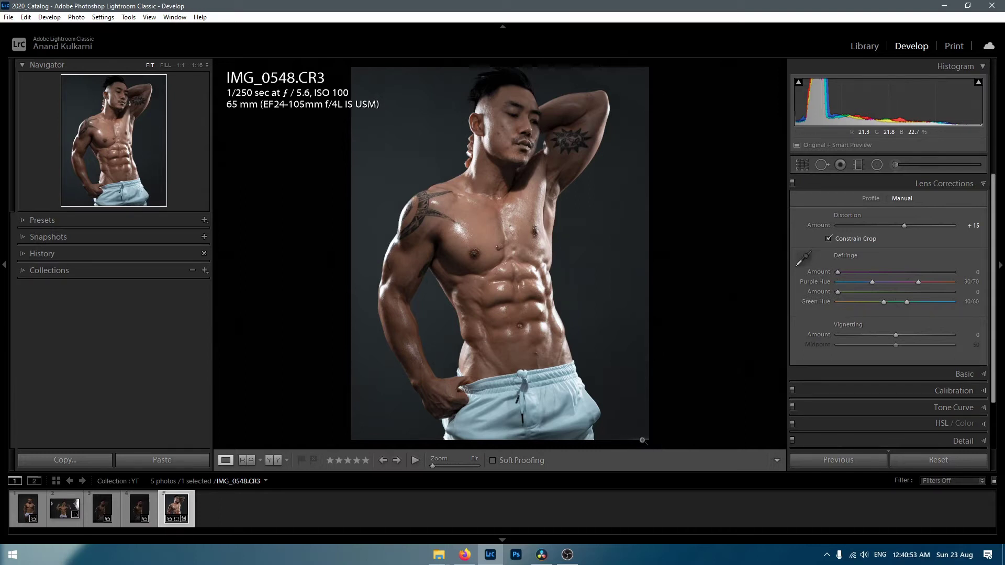
- Tighten the 4 x 5 crop slightly from its lower edge and apply it
left_click(802, 165)
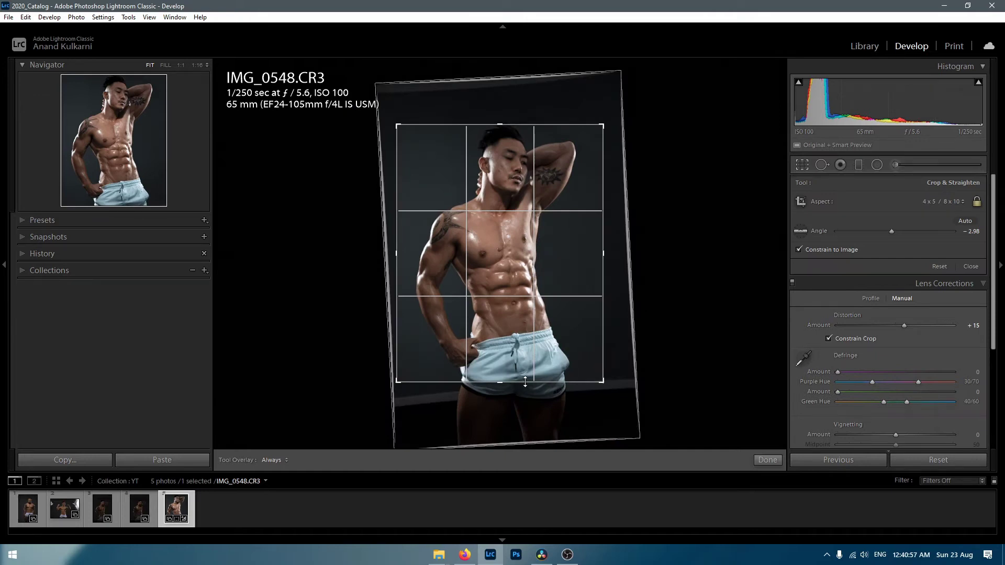
left_click_drag(525, 382, 525, 381)
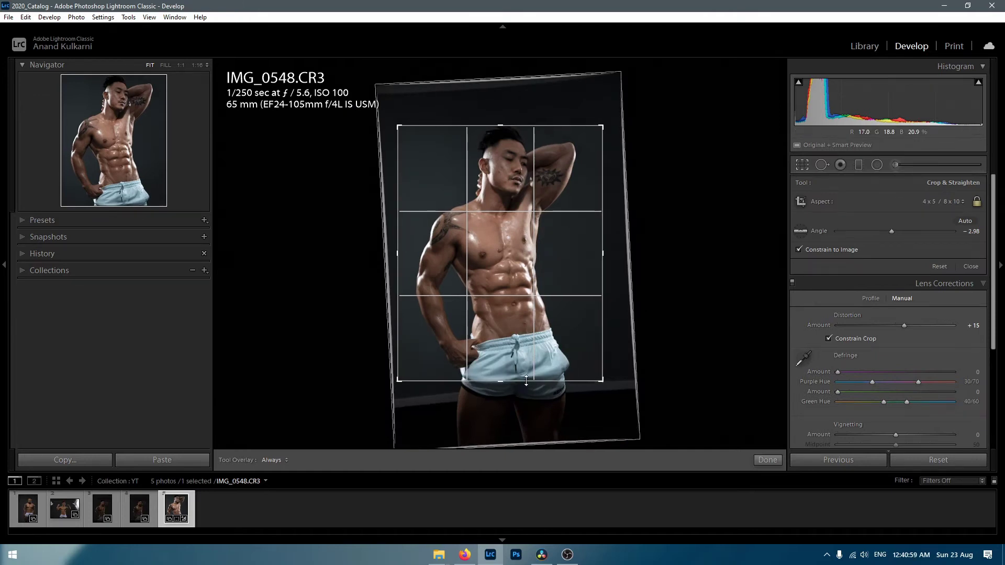
left_click(772, 460)
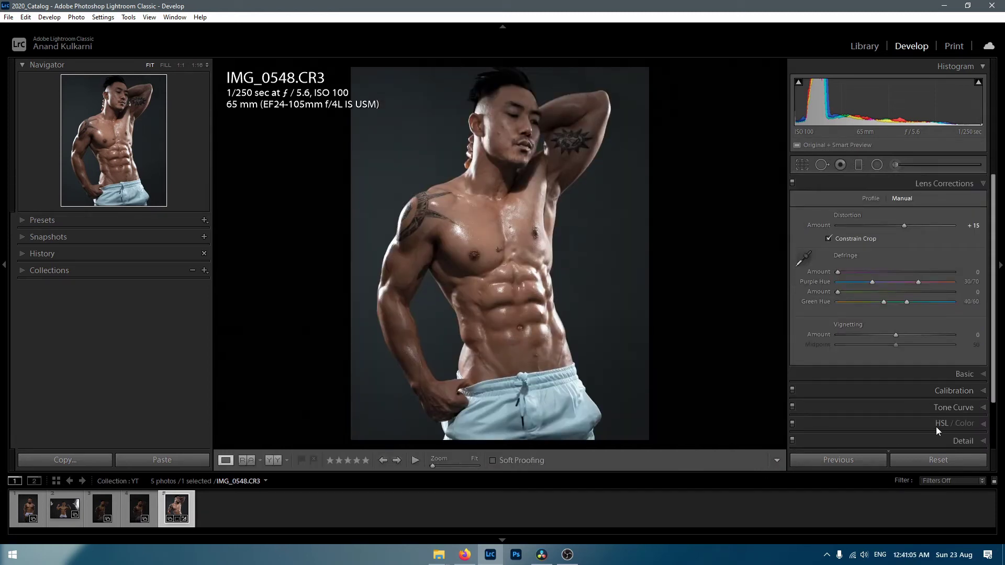
- Raise the highlights region of the tone curve to +38
left_click(946, 405)
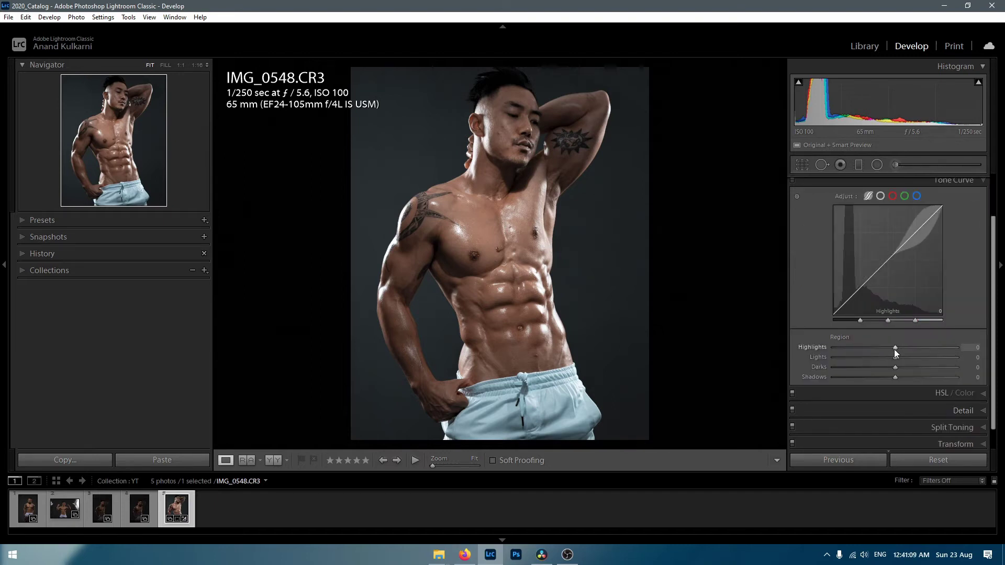
left_click_drag(894, 347, 918, 349)
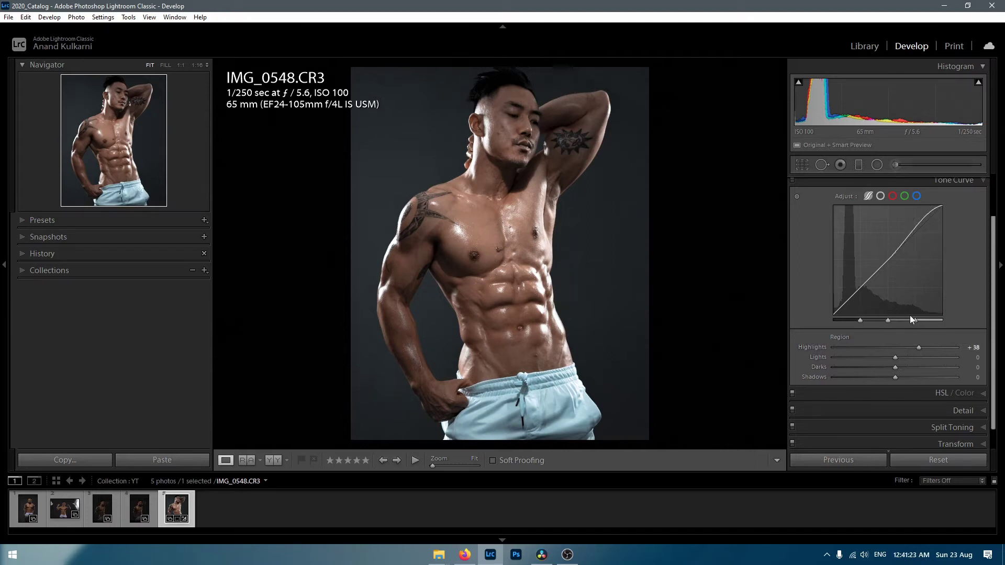
- Turn on the highlight clipping display and set the tone curve's Highlights region to +32 after testing about +91
left_click(977, 84)
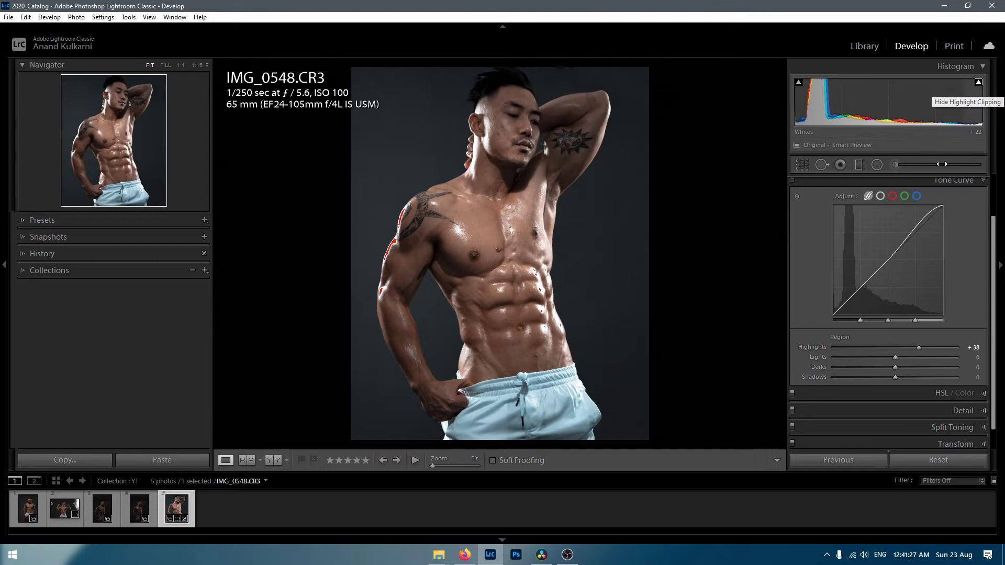
left_click_drag(919, 348, 951, 347)
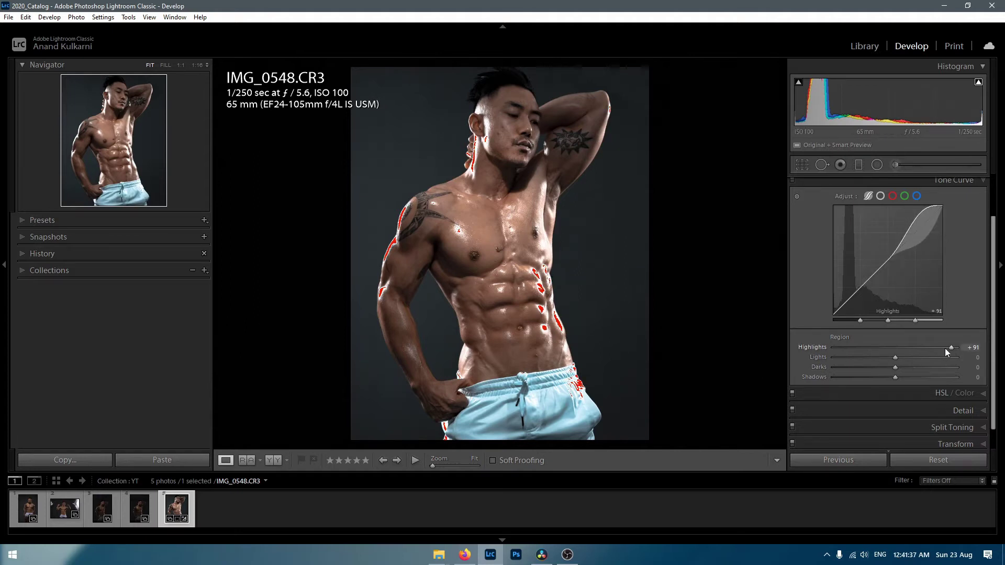
left_click_drag(950, 349, 913, 349)
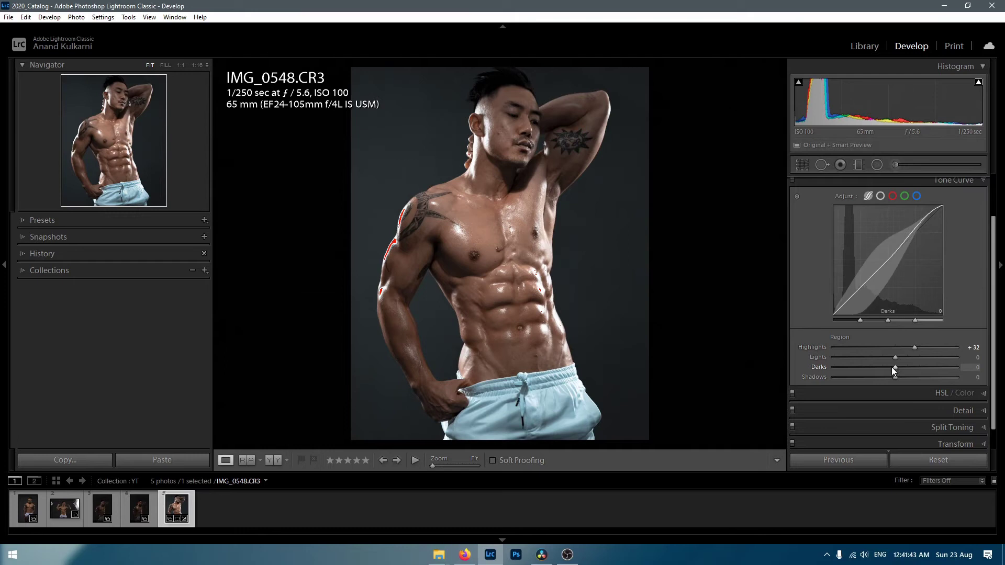
- Set the tone curve regions to Lights +15, Darks -18 and Shadows +33
mouse_move(897, 358)
left_mouse_down()
mouse_move(887, 358)
mouse_move(904, 358)
left_mouse_up()
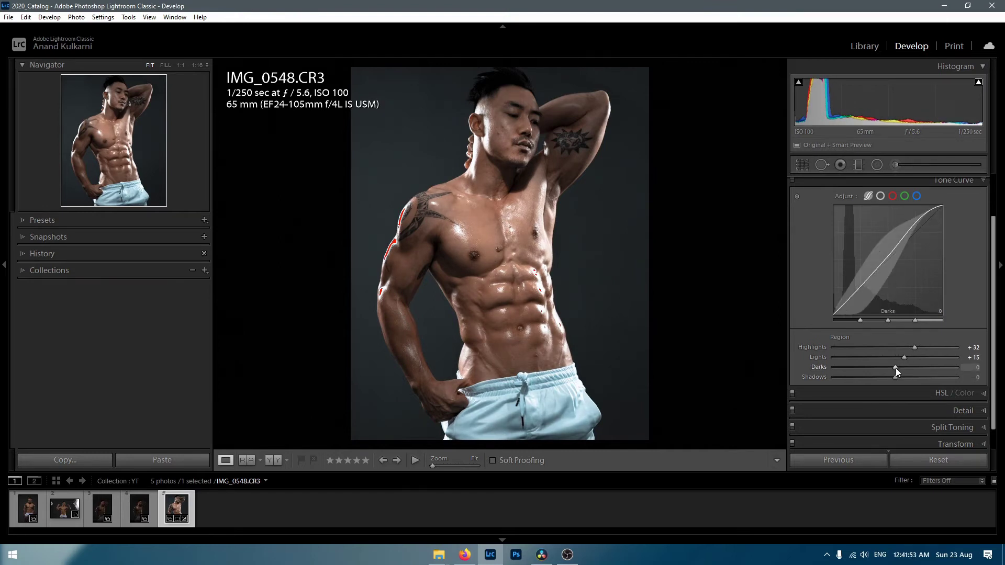
left_click_drag(896, 368, 917, 375)
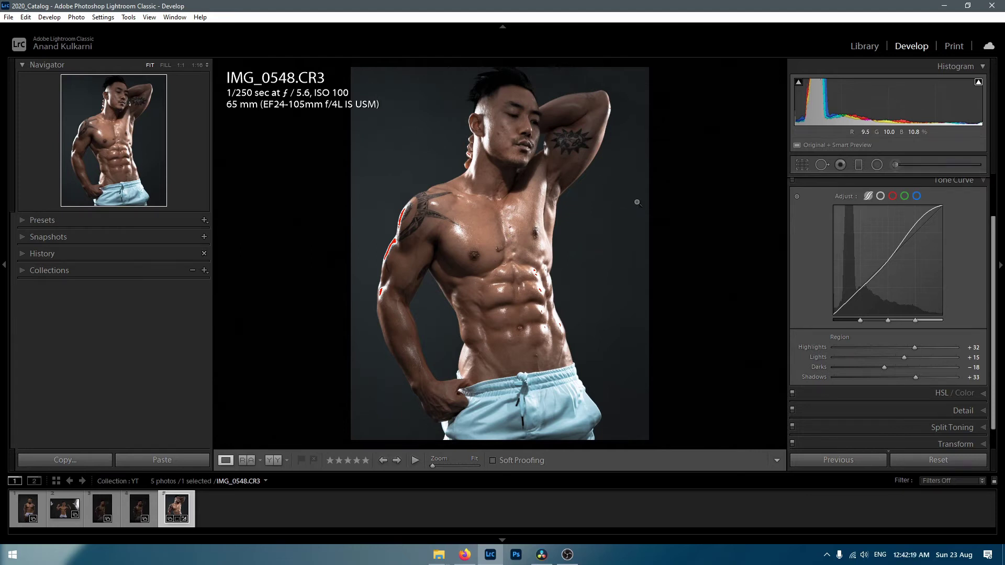
- Compare the edited photo with its unedited version, toggling the before view twice
key("backslash")
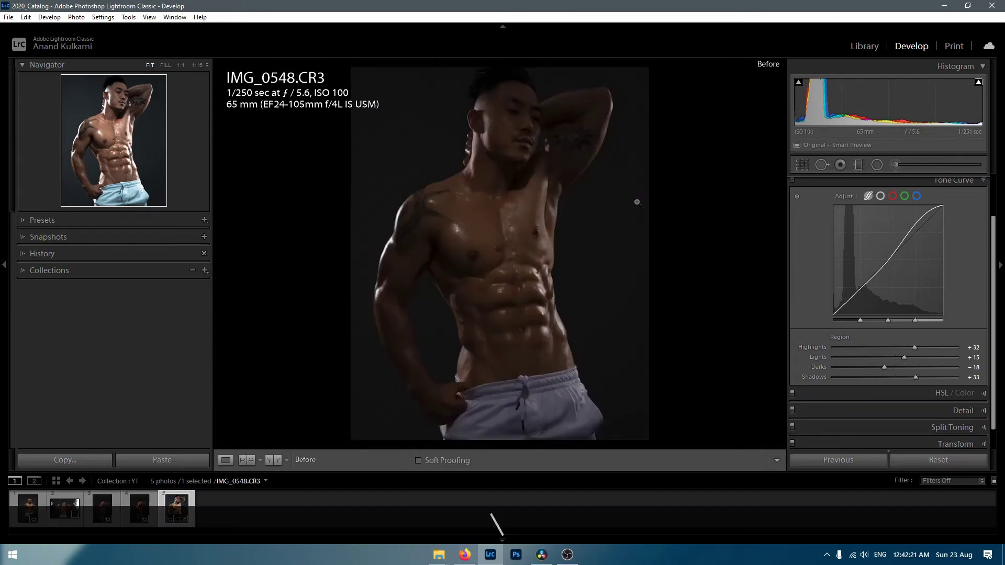
key("backslash")
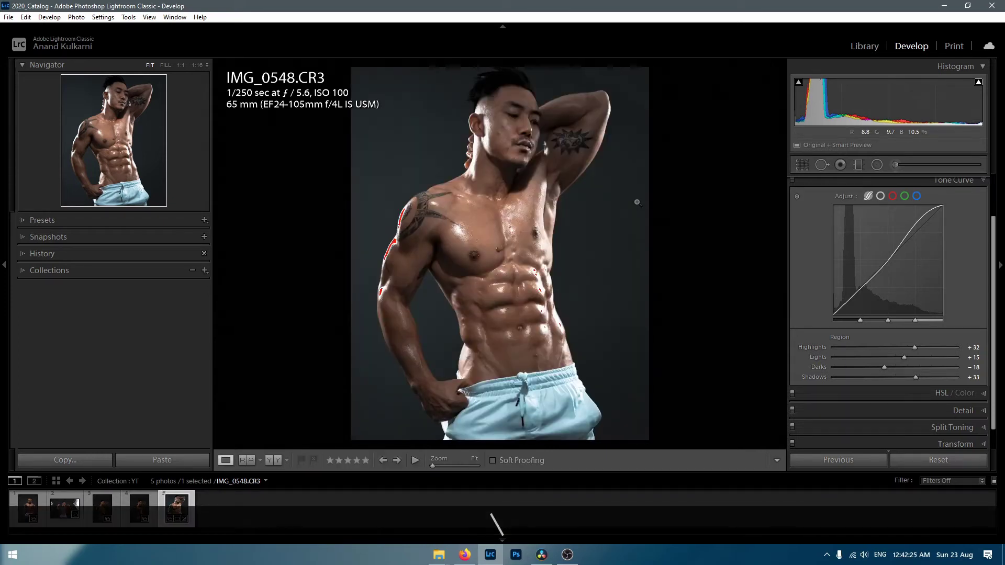
key("backslash")
key("backslash")
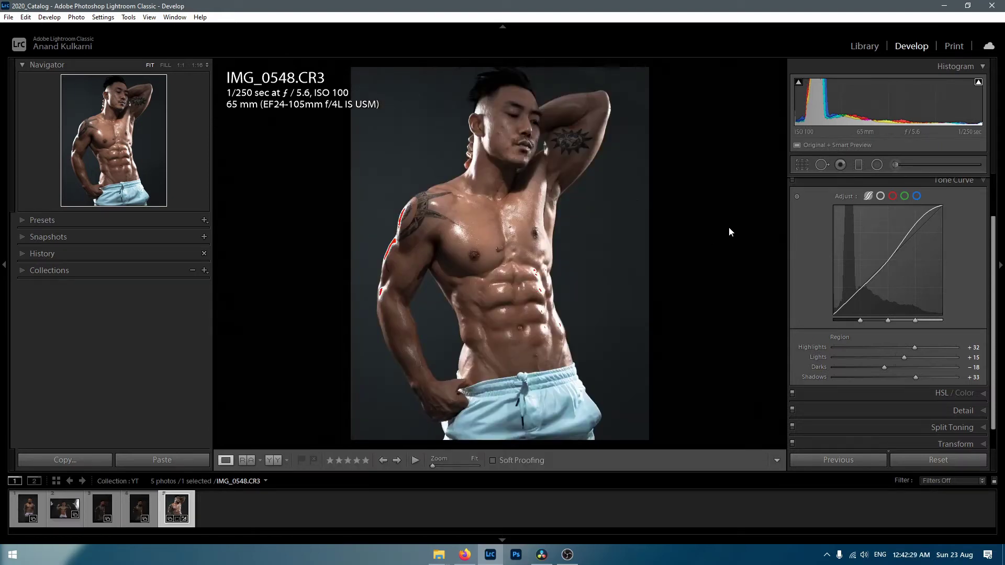
- Open the HSL adjustments, look through the colour modes and set the orange saturation to +15
scroll(995, 334, "down", 1)
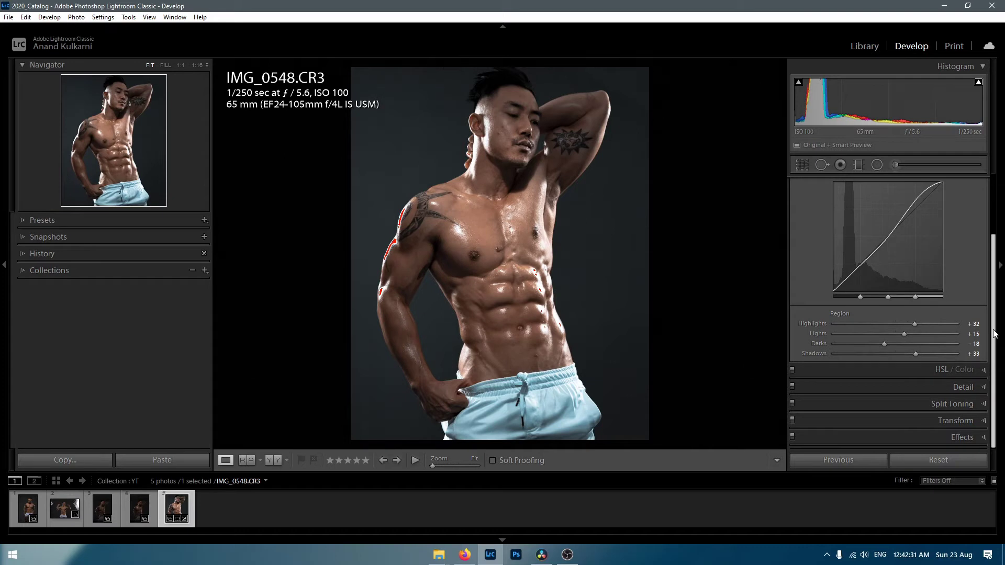
left_click(941, 369)
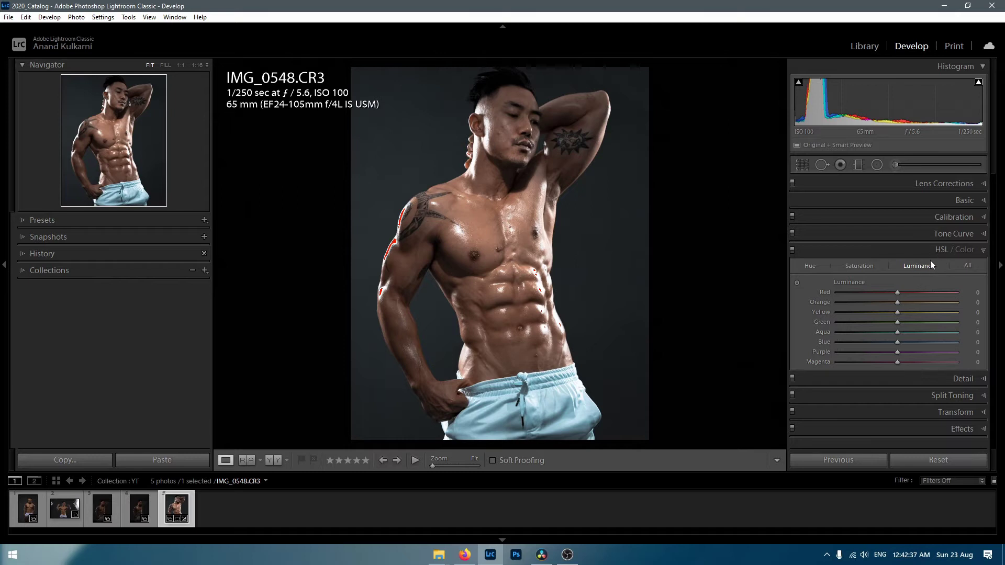
left_click(964, 253)
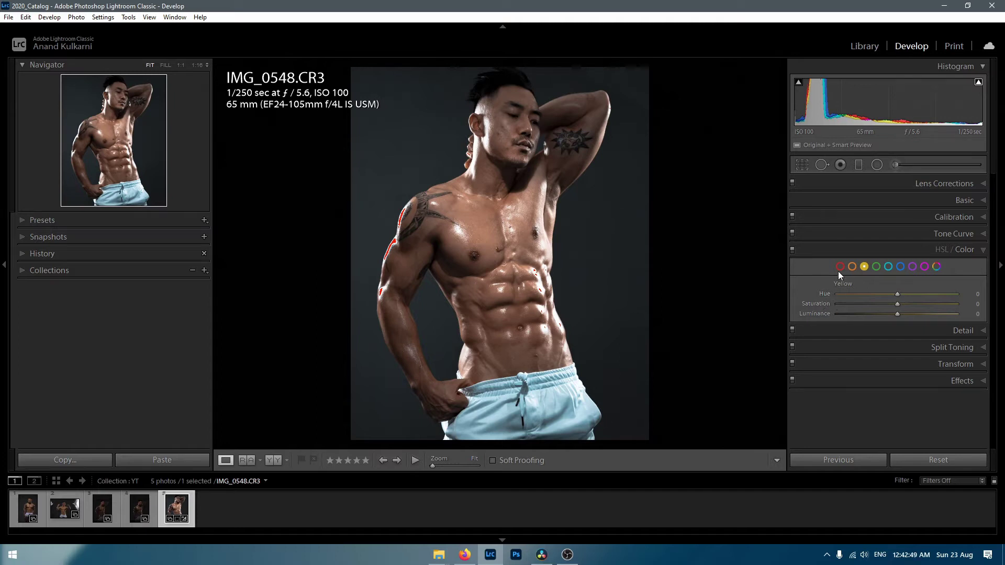
left_click(941, 250)
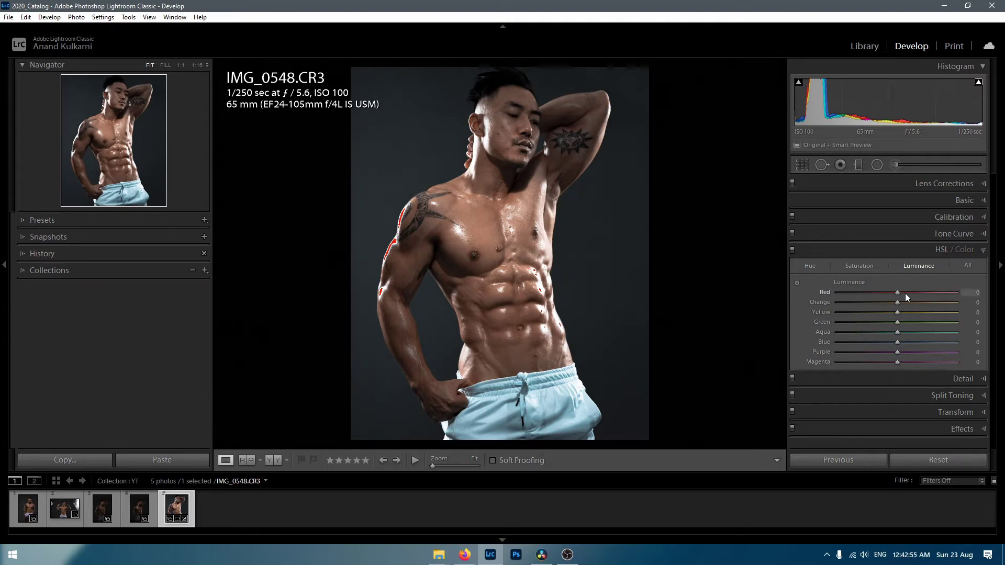
left_click(857, 266)
left_click(811, 265)
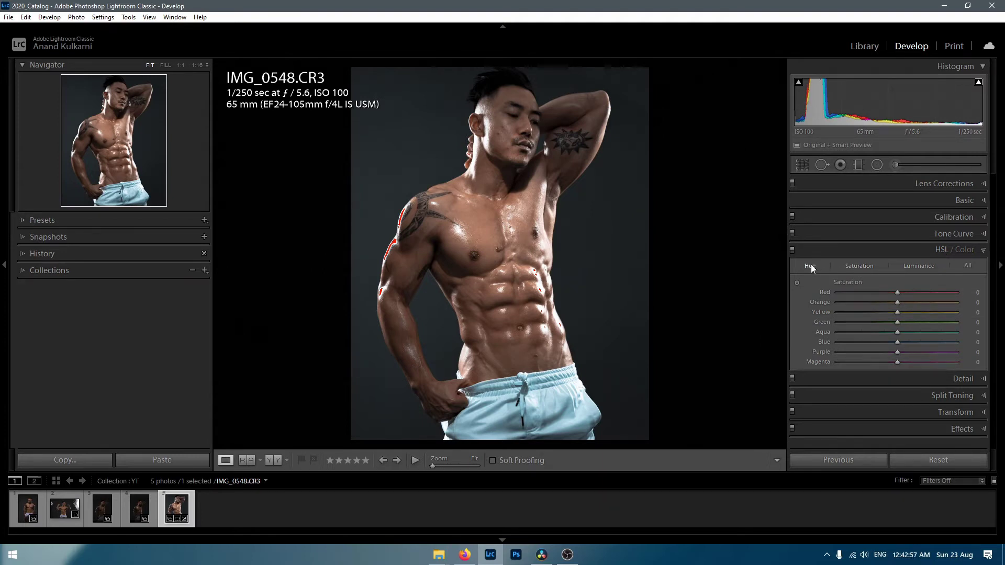
left_click(859, 266)
left_click_drag(898, 303, 906, 303)
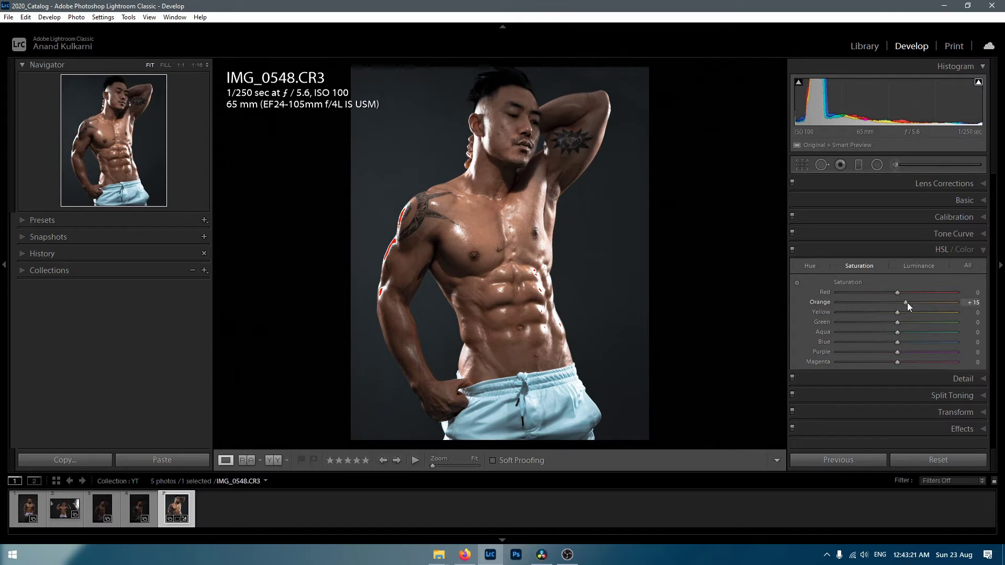
- Try the orange luminance at -100 and set it to -13 to deepen the skin tone
left_click(921, 268)
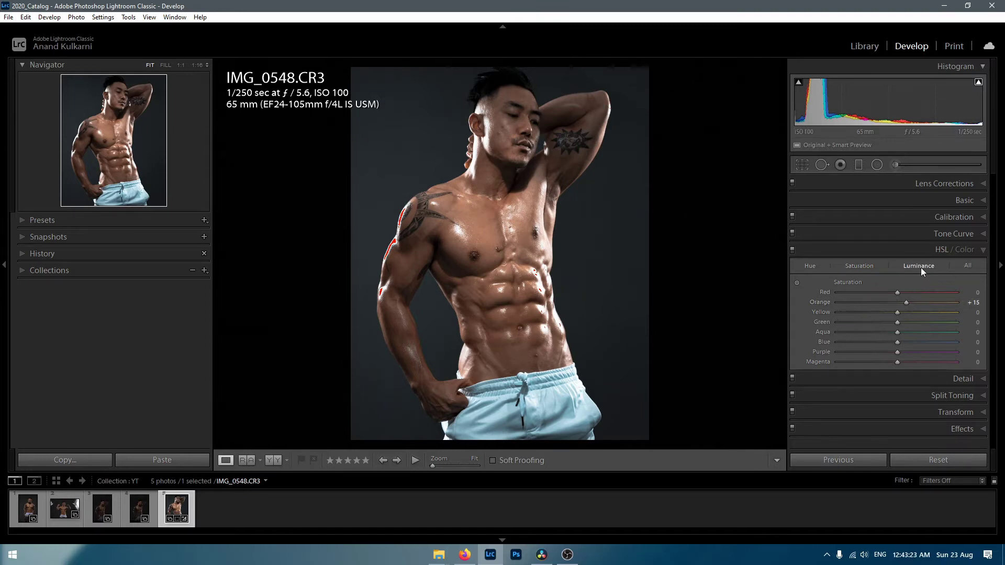
left_click_drag(898, 302, 818, 307)
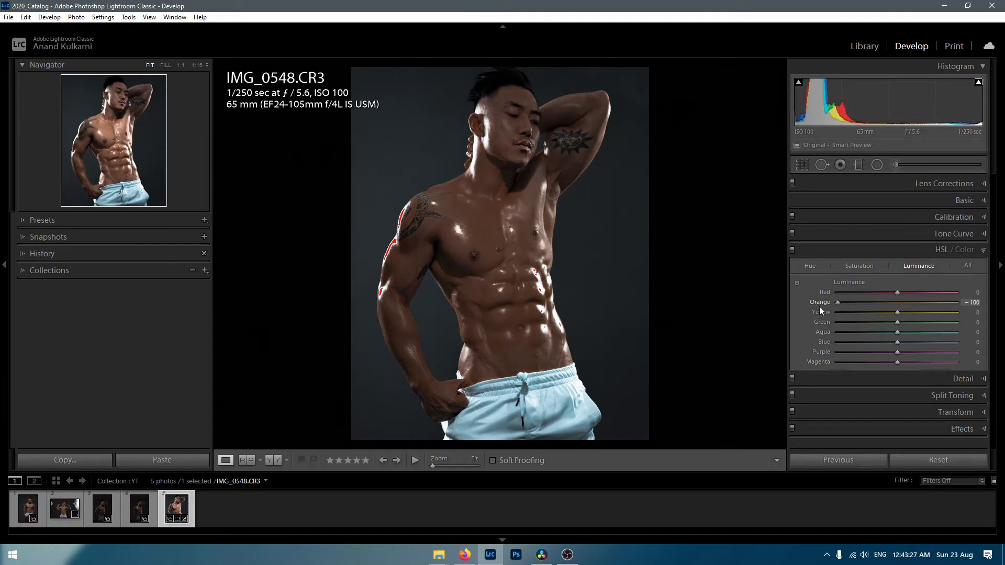
left_click_drag(837, 306, 890, 304)
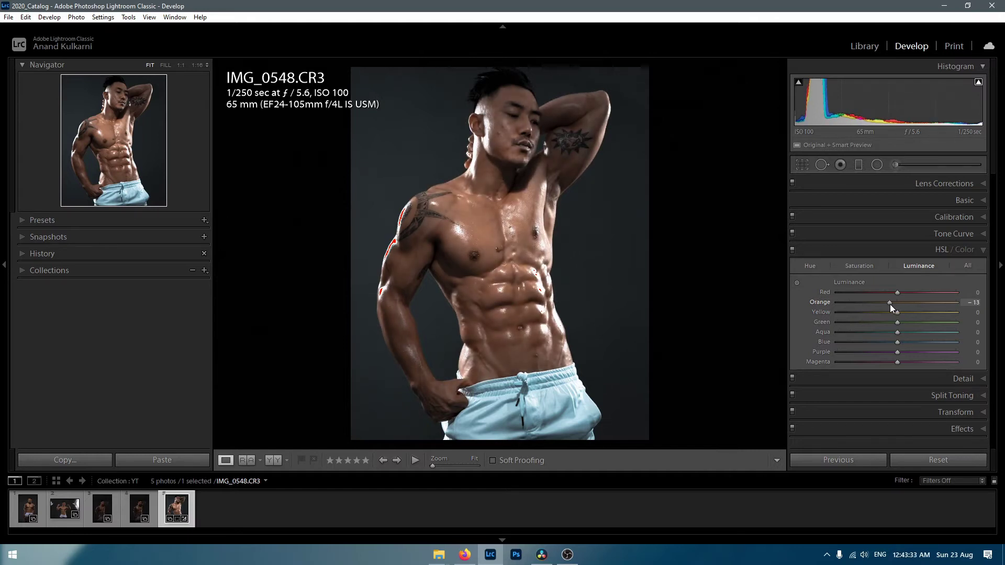
scroll(890, 304, "up", 1)
- Try shifting the orange hue to +100 and return it to 0
left_click(812, 267)
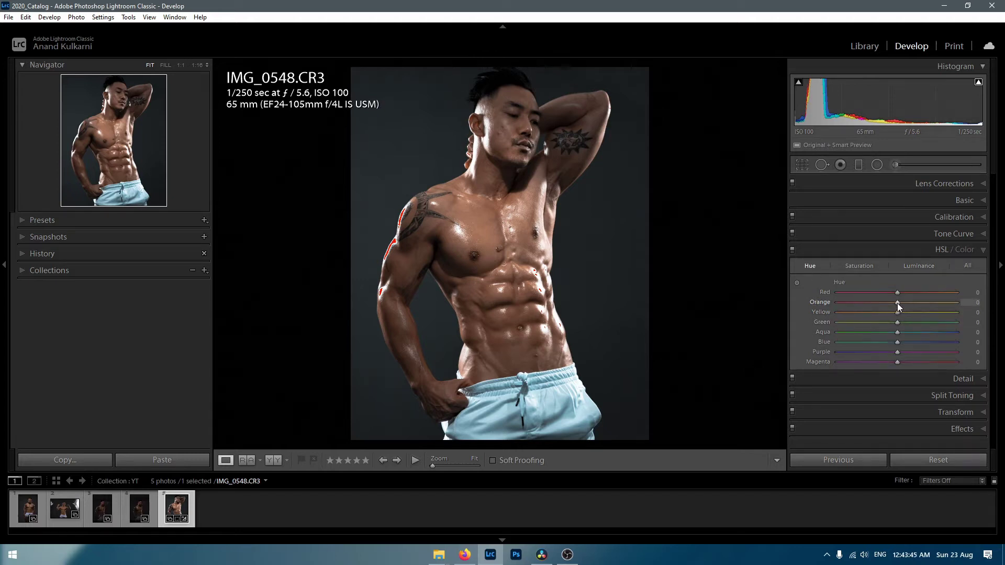
left_click_drag(895, 306, 944, 306)
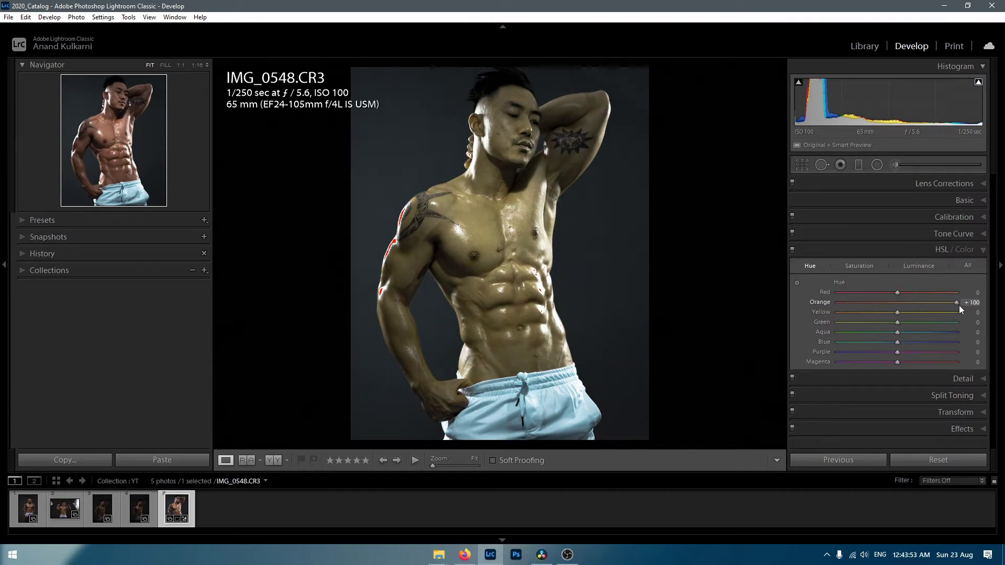
left_click_drag(958, 307, 901, 308)
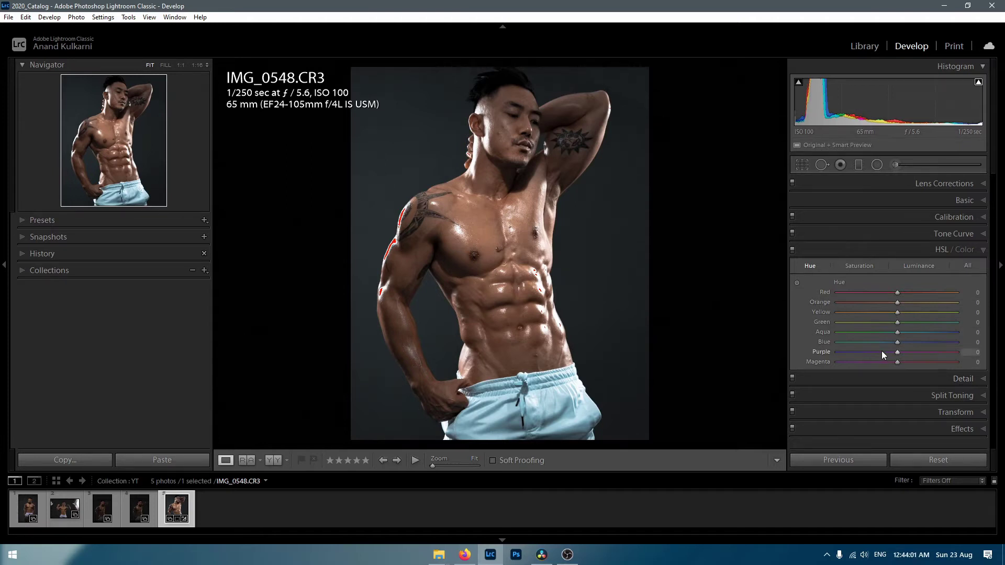
- Try extreme saturation values for yellow and red, resetting each colour to 0
left_click(865, 266)
scroll(897, 305, "up", 3)
left_click_drag(899, 312, 993, 326)
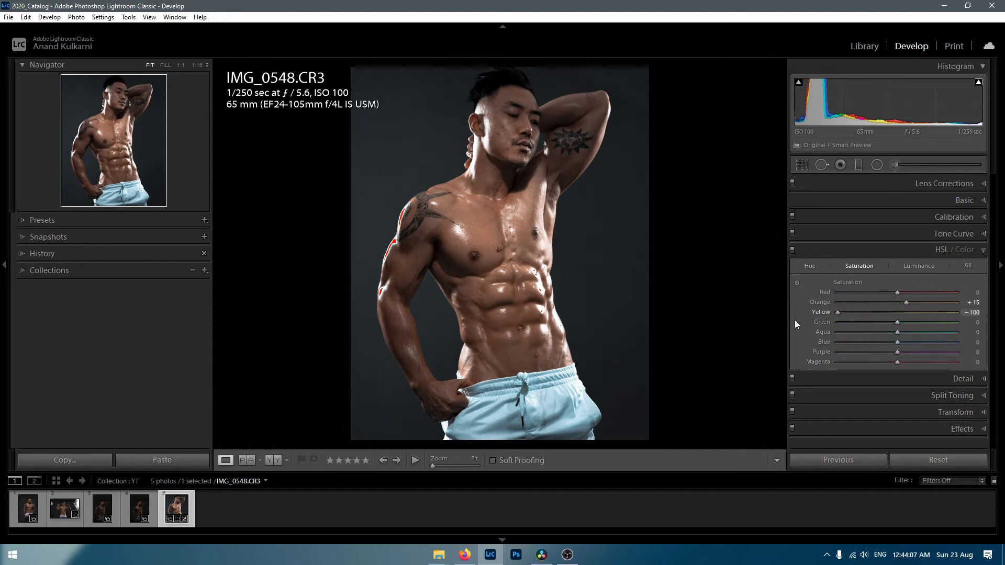
double_click(822, 312)
scroll(897, 293, "up", 20)
left_click_drag(956, 292, 814, 298)
double_click(825, 291)
- Try the blue saturation at -100, compare with the unedited photo and settle on a milder reduction for the shorts
left_click_drag(897, 343, 805, 345)
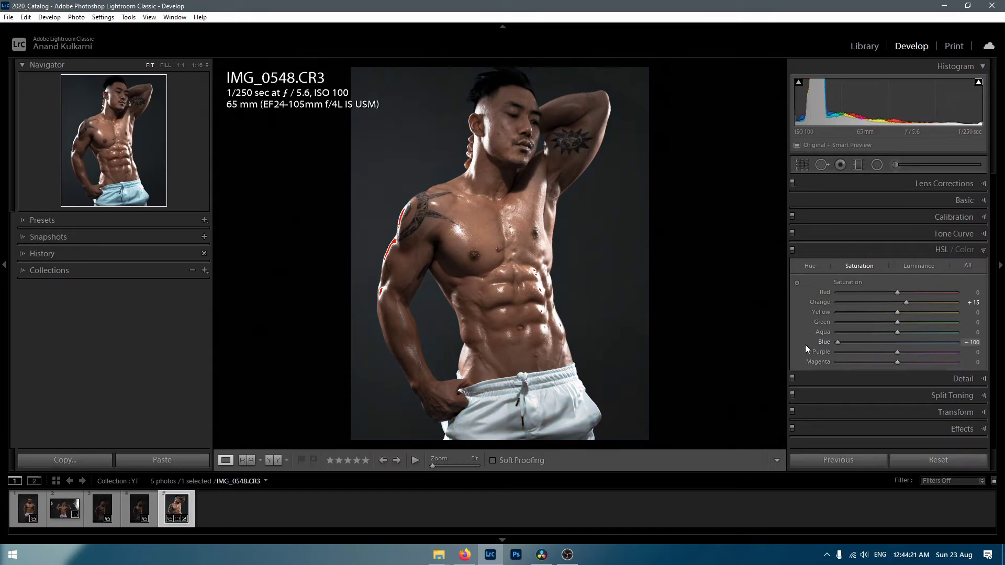
key("backslash")
key("backslash")
left_click_drag(760, 348, 883, 347)
- Try luminance noise reduction at 50 in the Detail settings, check the skin texture and reduce it to 22
left_click(962, 384)
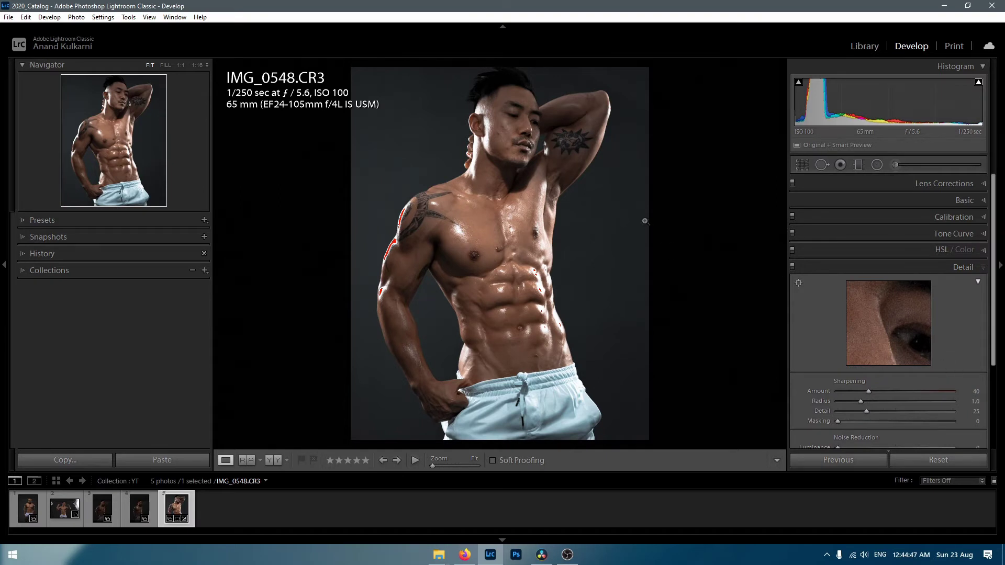
left_click(595, 196)
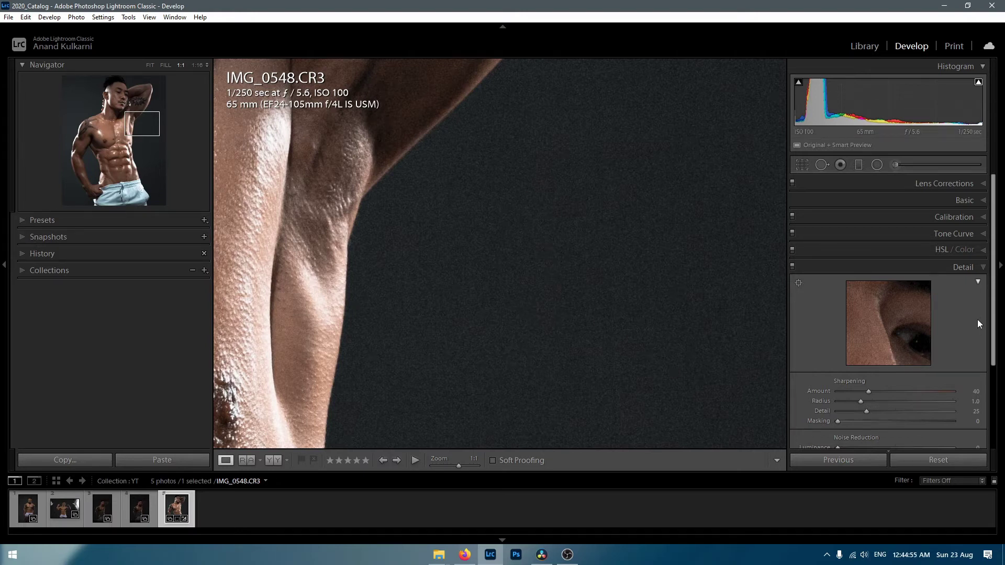
scroll(995, 301, "down", 5)
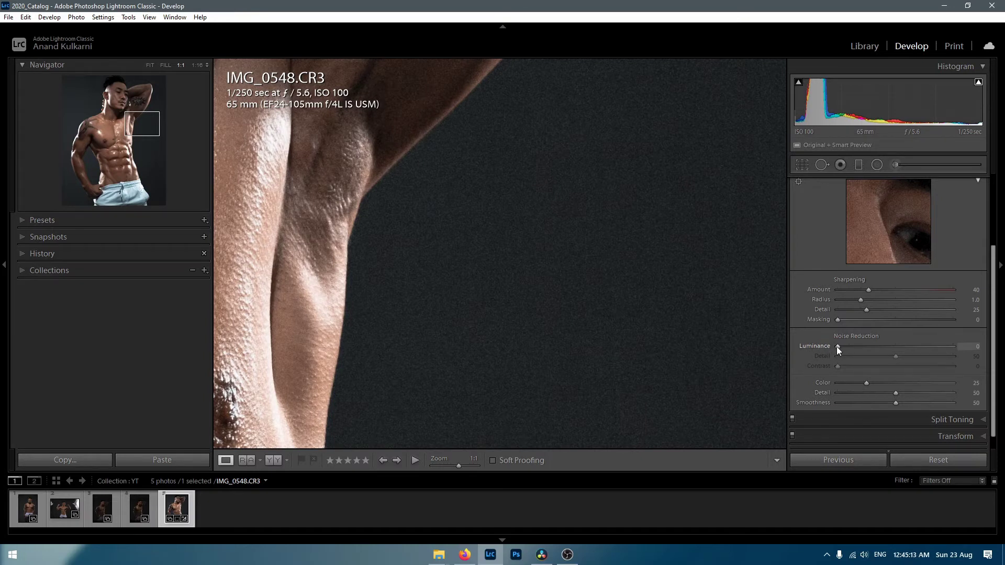
left_click_drag(838, 346, 843, 347)
left_click_drag(878, 347, 879, 348)
left_click_drag(880, 347, 896, 347)
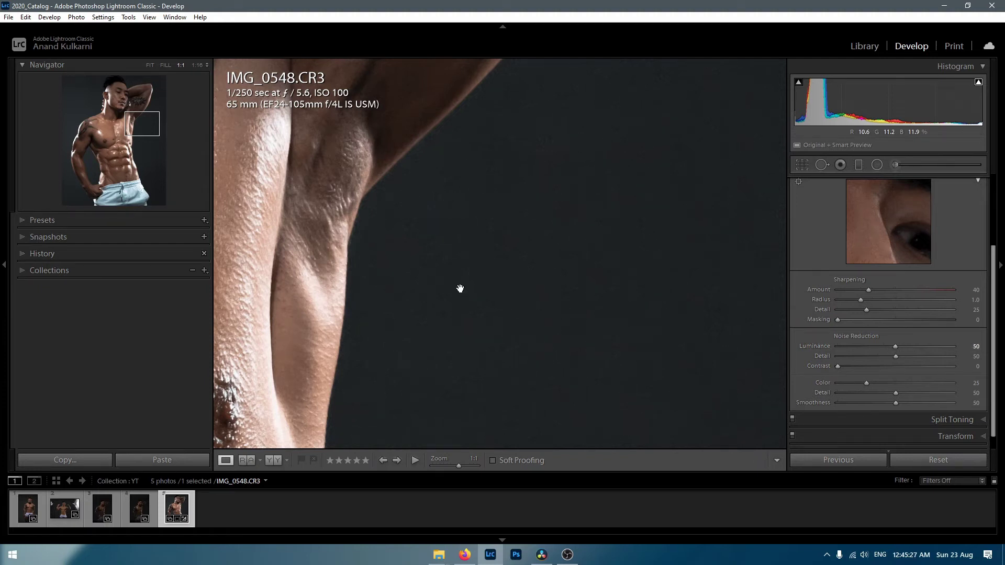
left_click_drag(413, 281, 701, 281)
left_click_drag(489, 321, 618, 218)
left_click_drag(493, 292, 629, 265)
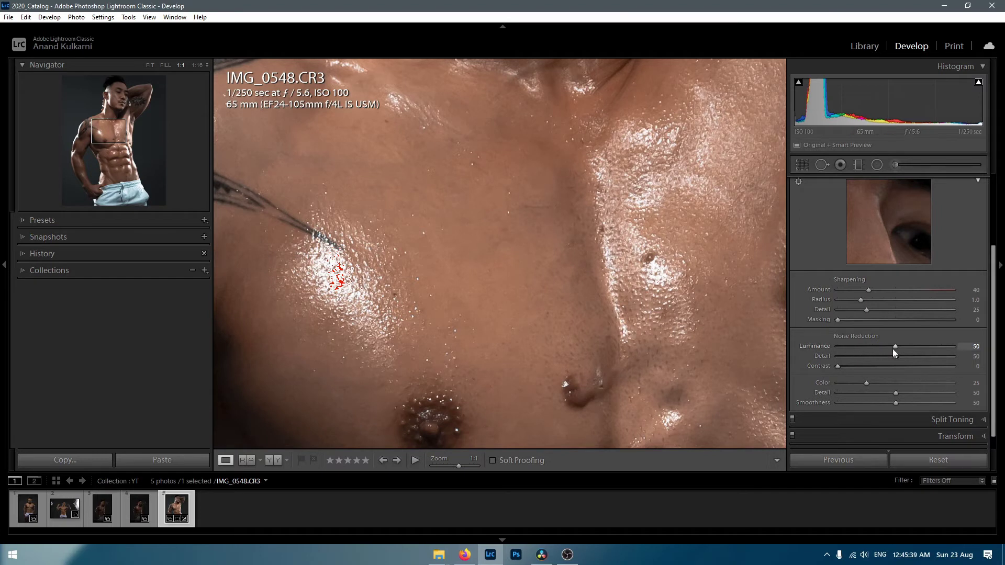
left_click_drag(896, 350, 872, 346)
- Examine the chest and dark background at 1:1 and at full view for remaining noise and skin texture
left_click_drag(657, 268, 479, 257)
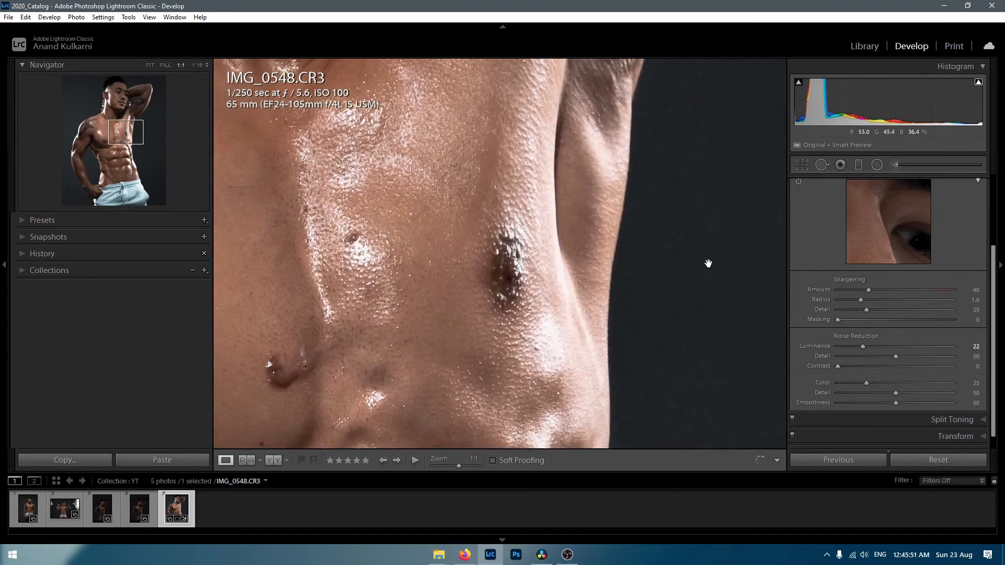
left_click_drag(708, 243, 545, 260)
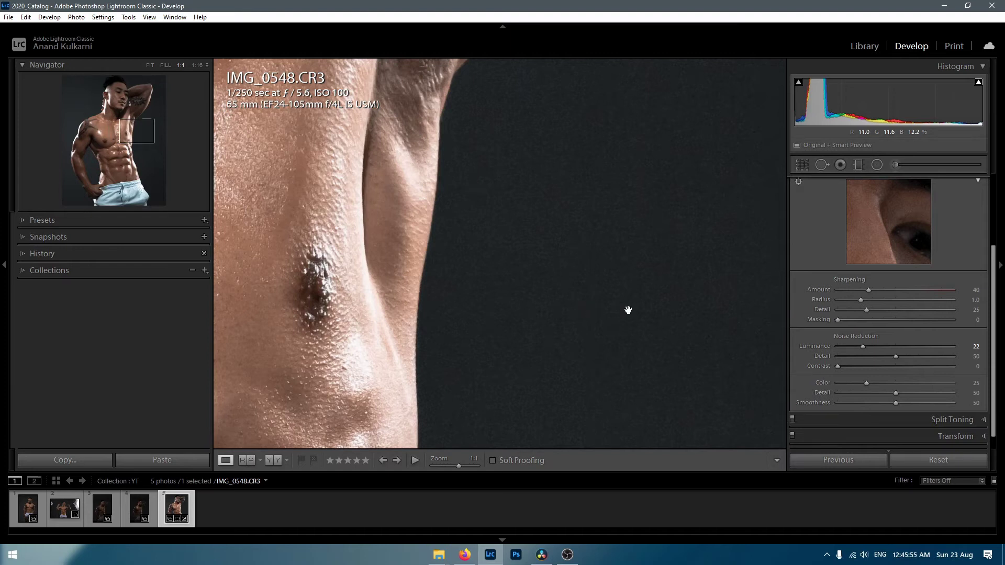
left_click(565, 287)
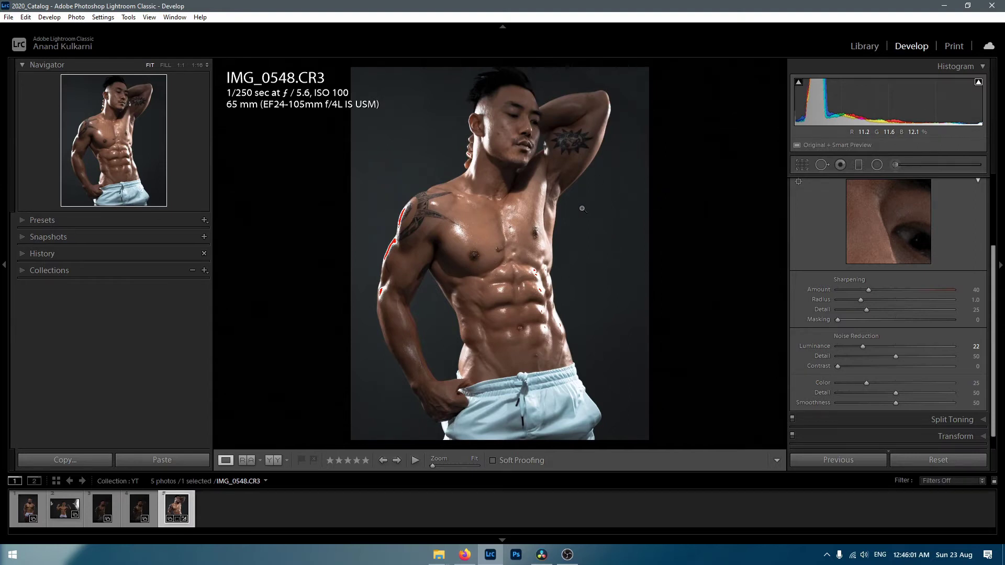
left_click(587, 240)
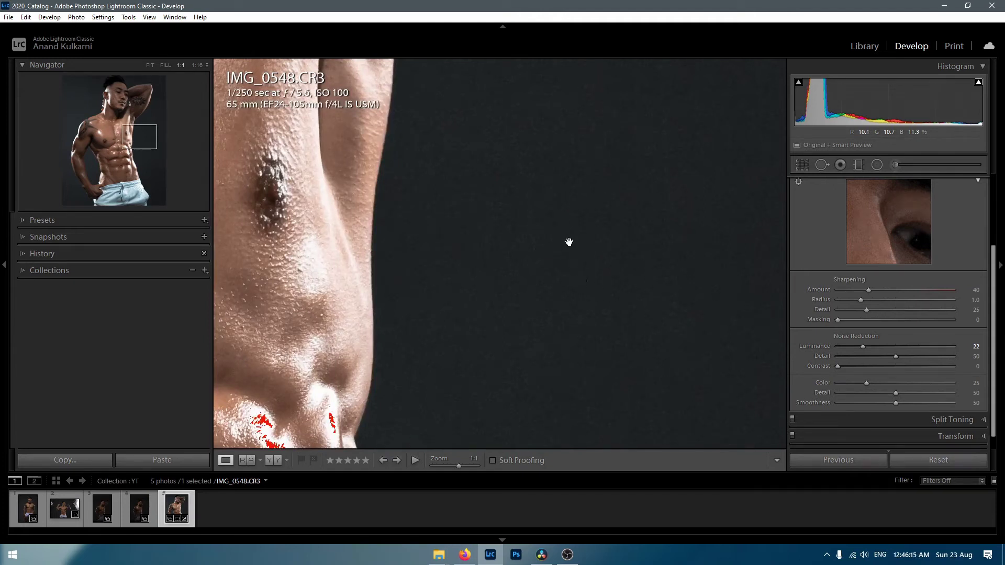
left_click(570, 243)
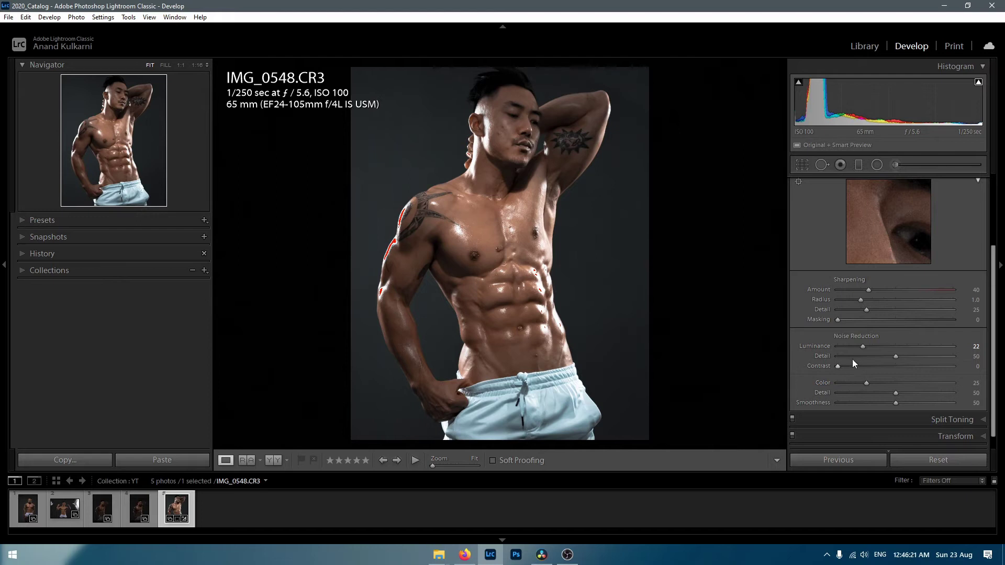
- Set the colour noise reduction to 100 and check the result on the arm tattoo
left_click(588, 284)
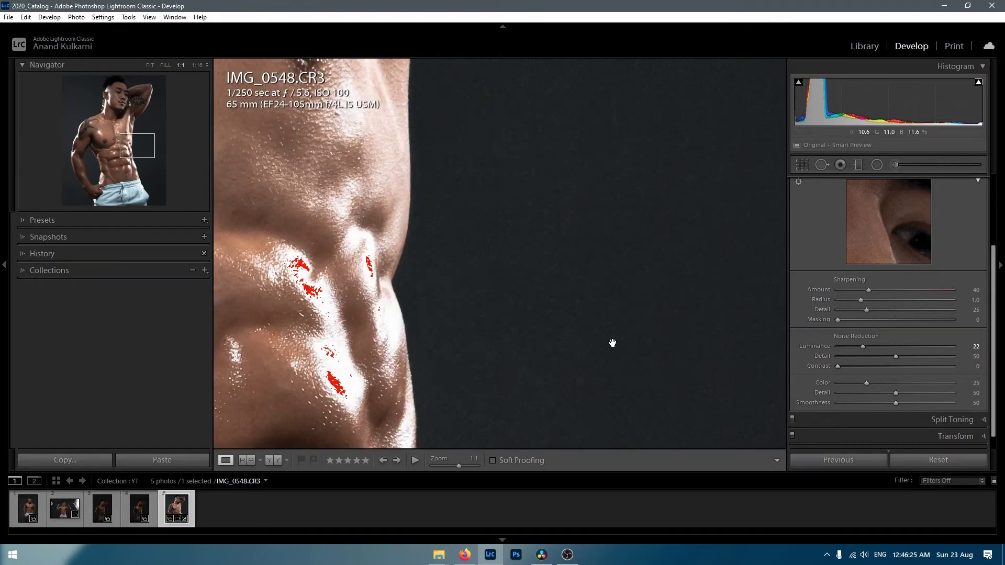
left_click_drag(867, 382, 988, 384)
left_click(465, 254)
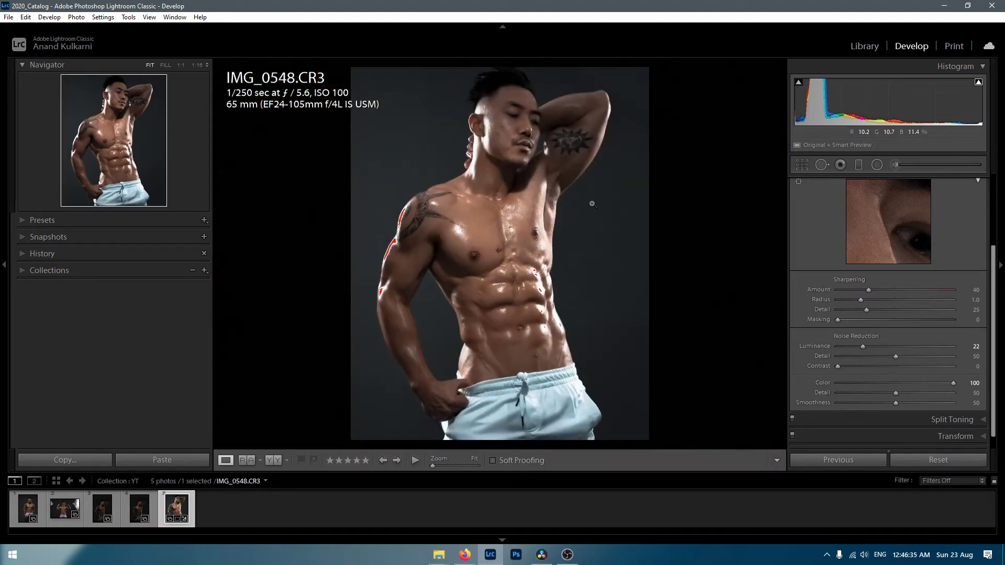
left_click(602, 117)
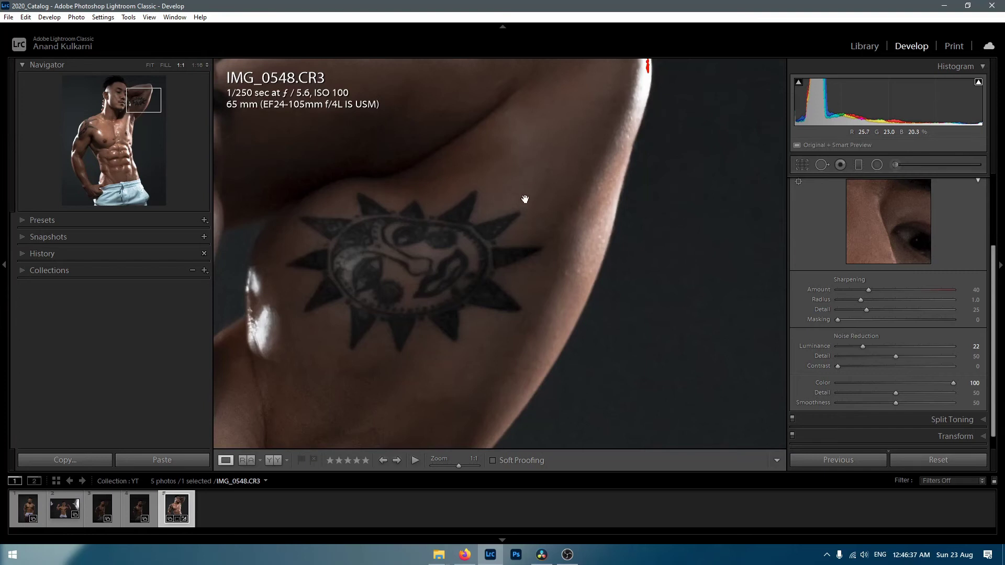
- Reduce the colour noise reduction to 26 and check the whole photo
left_click_drag(487, 285, 563, 245)
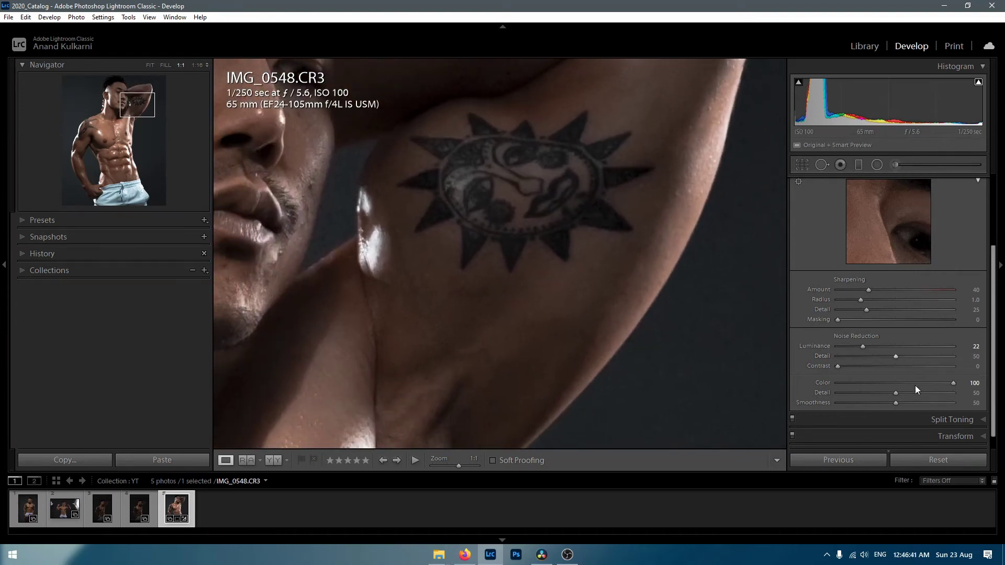
left_click_drag(953, 384, 931, 384)
left_click_drag(866, 386, 863, 386)
left_click(489, 238)
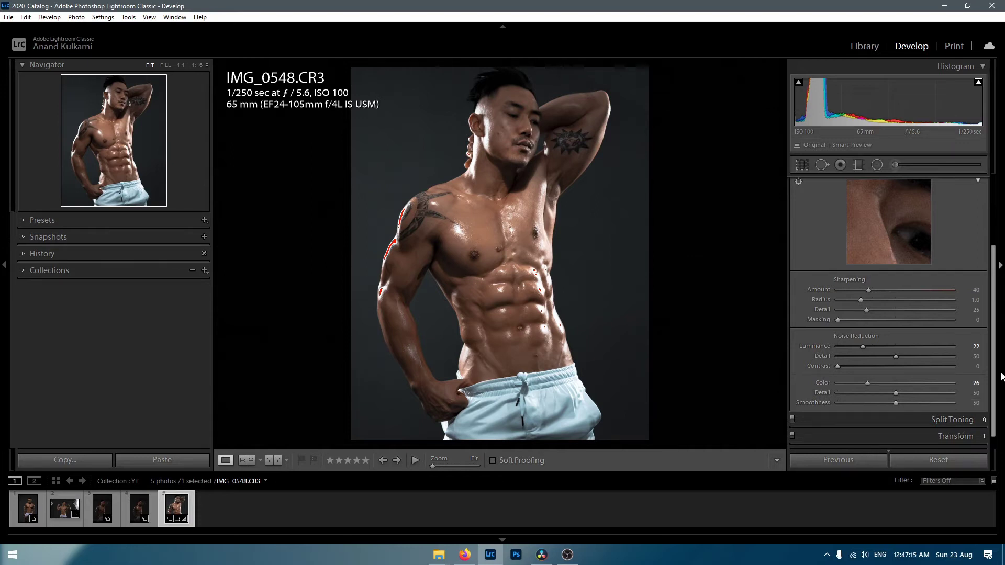
- Try split-toning the highlights at hue 104 and 192 with saturation 100, lower the saturation to 41, and reset the highlights
scroll(994, 387, "down", 1)
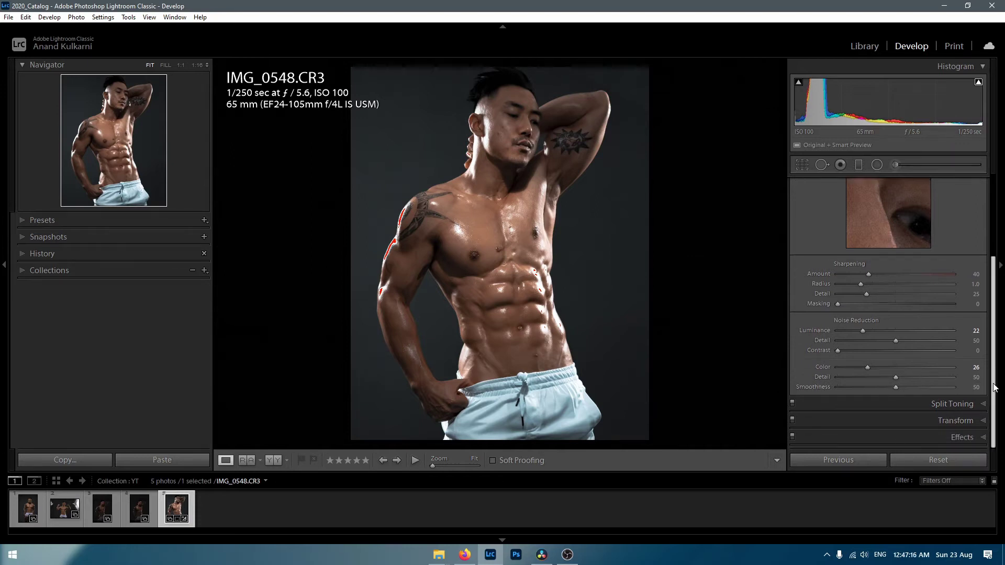
left_click(956, 404)
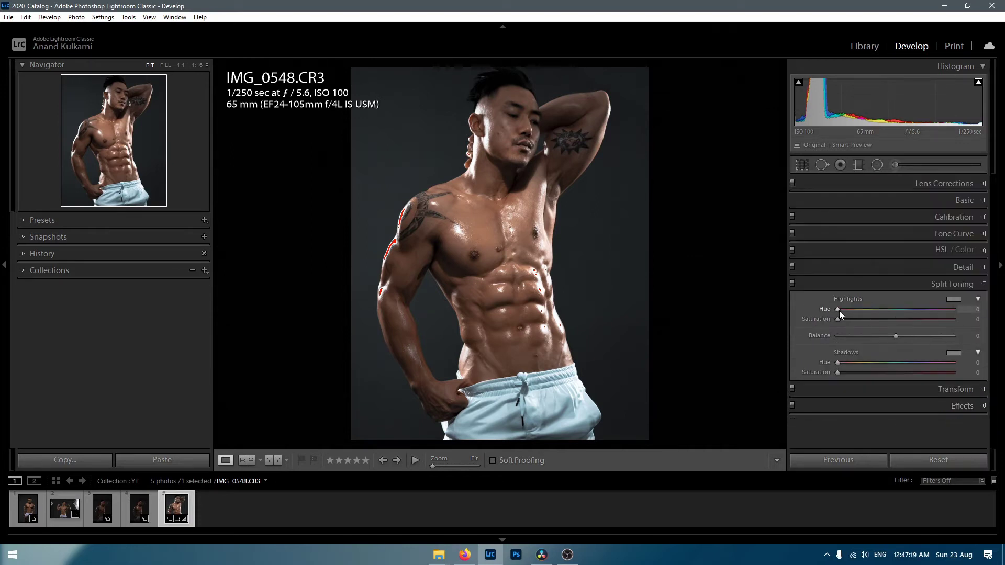
left_click_drag(840, 309, 965, 321)
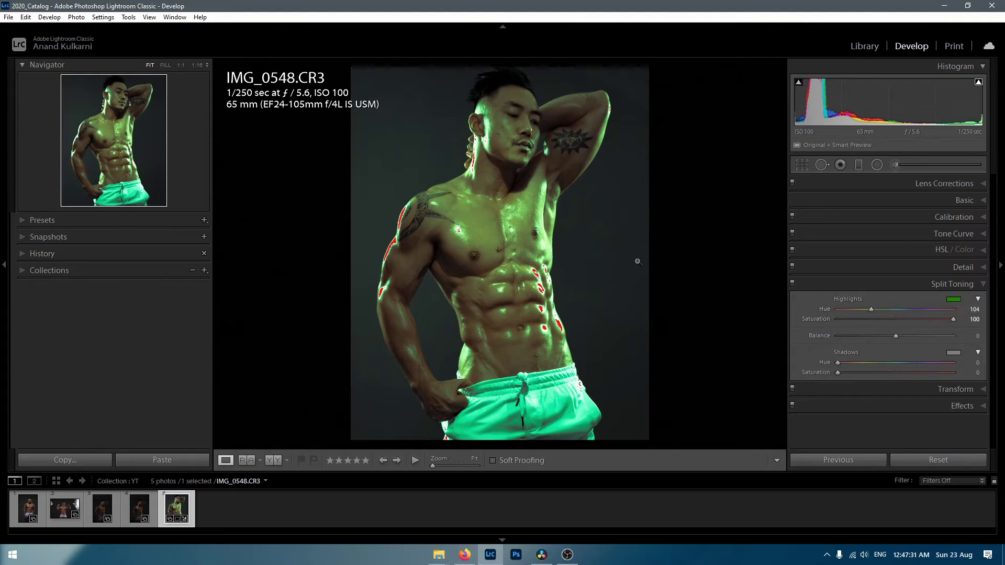
left_click_drag(871, 310, 899, 309)
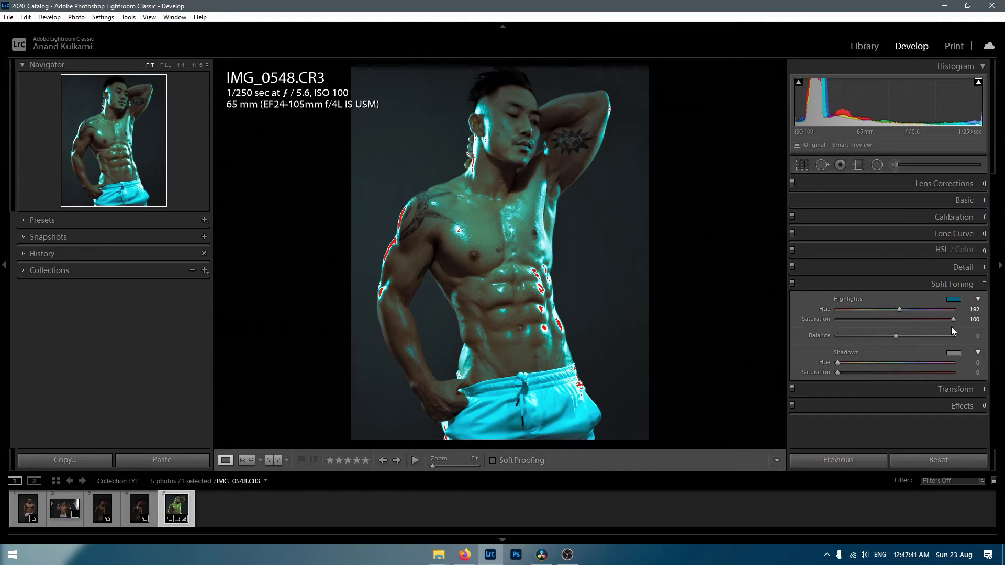
left_click_drag(951, 321, 884, 321)
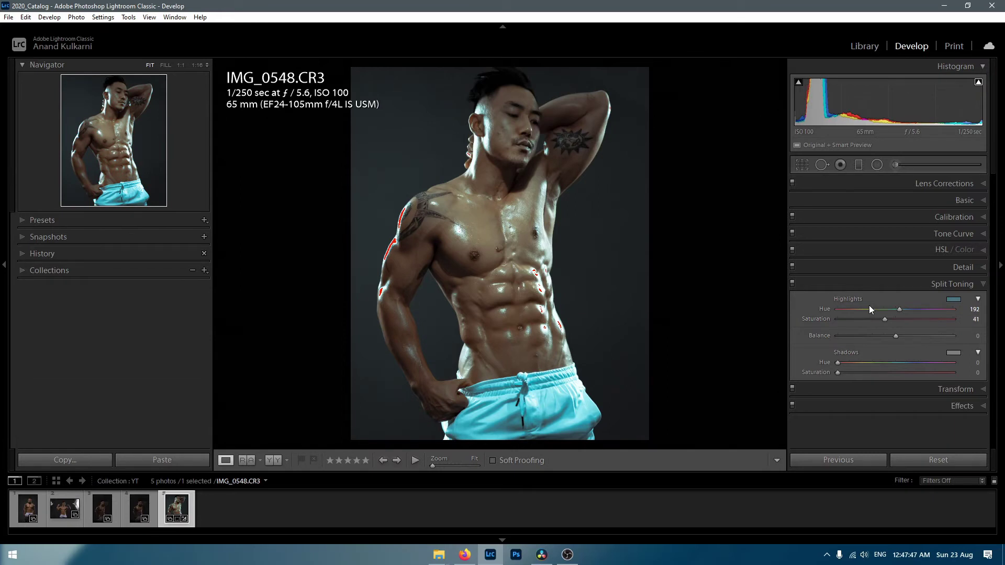
key("alt")
left_click(850, 299, "alt")
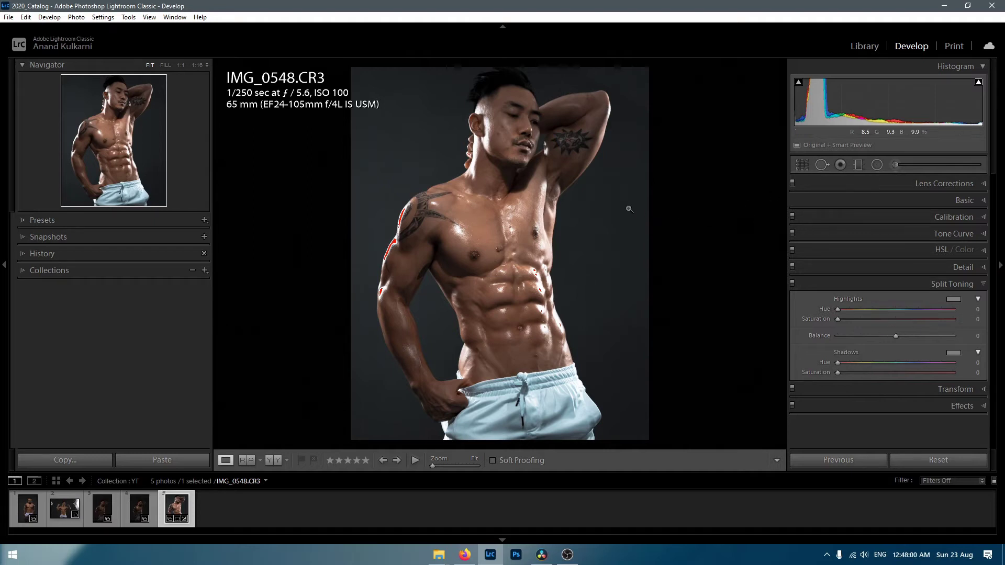
- Examine the chest skin texture at 1:1 and return to the full view
left_click(516, 230)
left_click_drag(535, 217, 490, 232)
left_click_drag(424, 205, 607, 213)
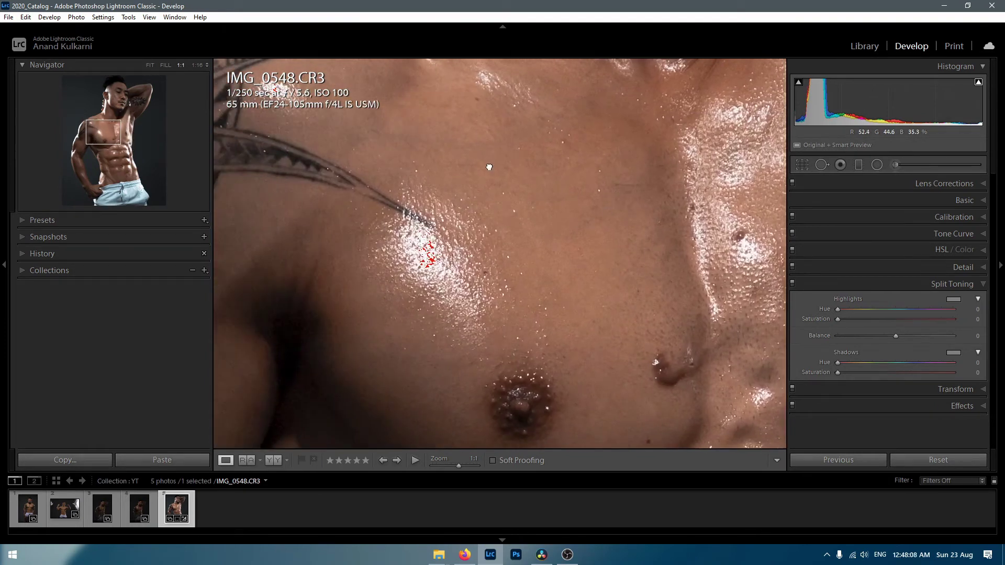
left_click_drag(489, 152, 478, 288)
left_click_drag(565, 316, 497, 227)
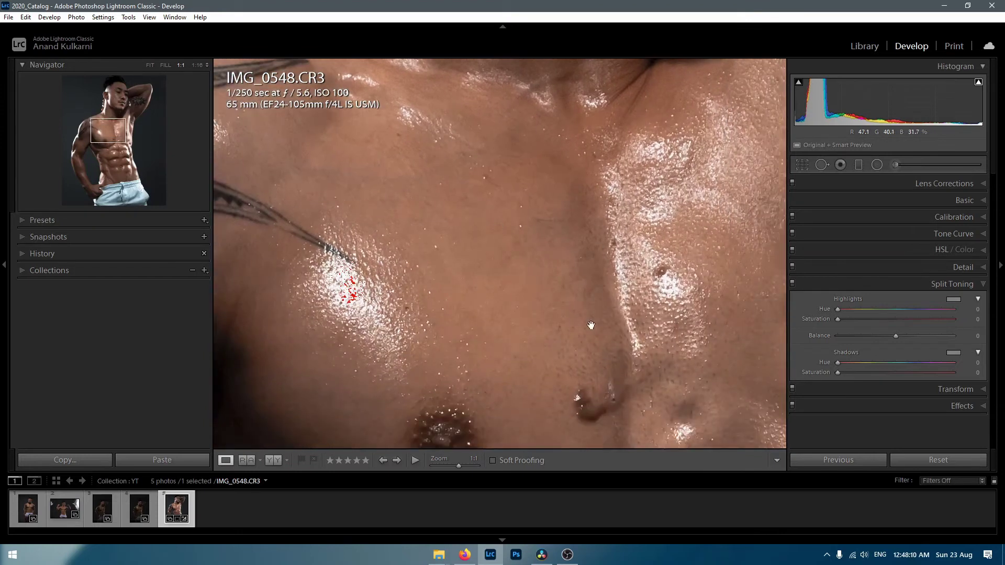
left_click_drag(717, 175, 564, 228)
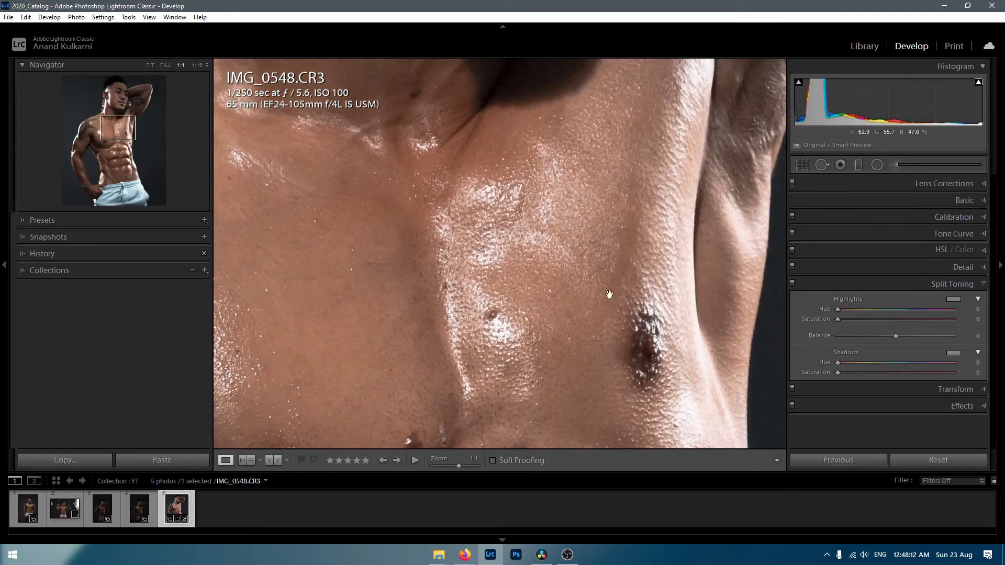
left_click(566, 263)
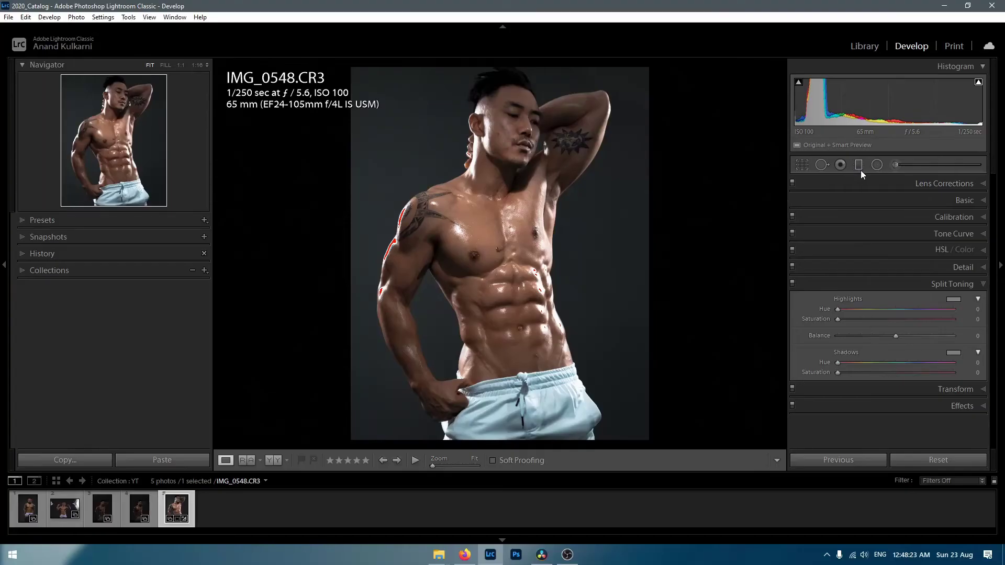
- Add a narrow vertical graduated filter just outside the photo's right edge so that its effect covers the whole image
left_click(859, 165)
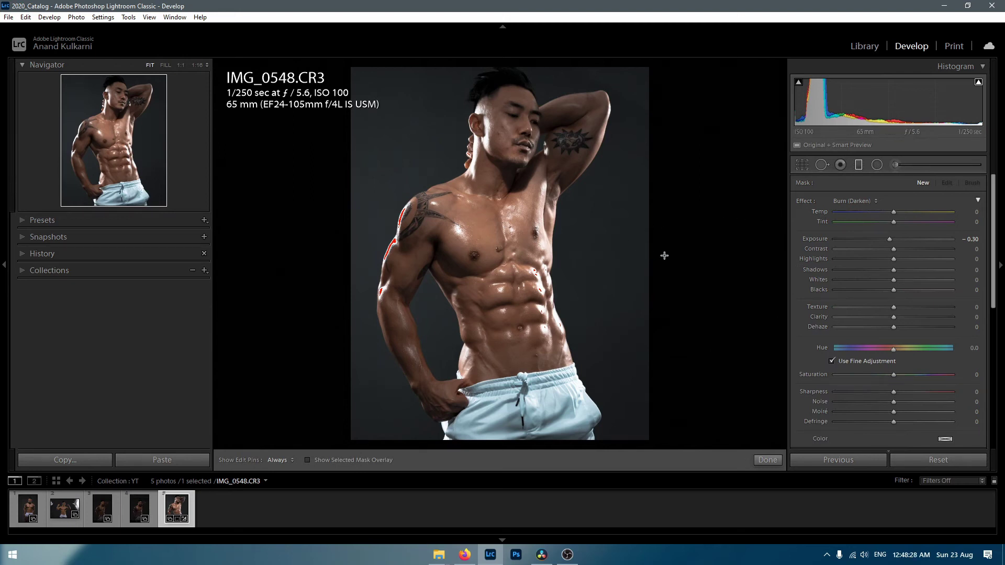
mouse_move(665, 248)
left_mouse_down()
mouse_move(698, 246)
mouse_move(683, 252)
left_mouse_up()
key("shift")
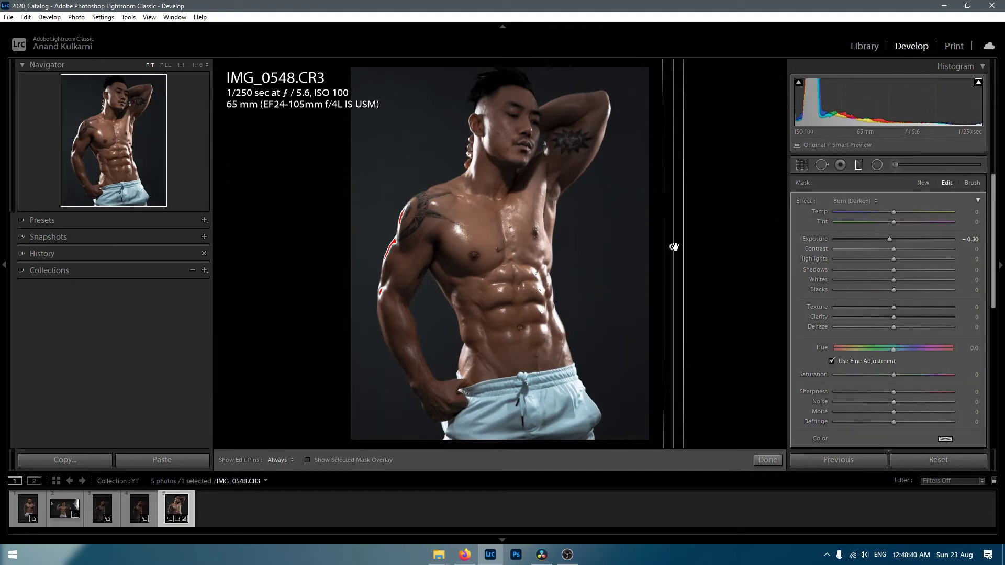
left_click_drag(629, 249, 672, 247)
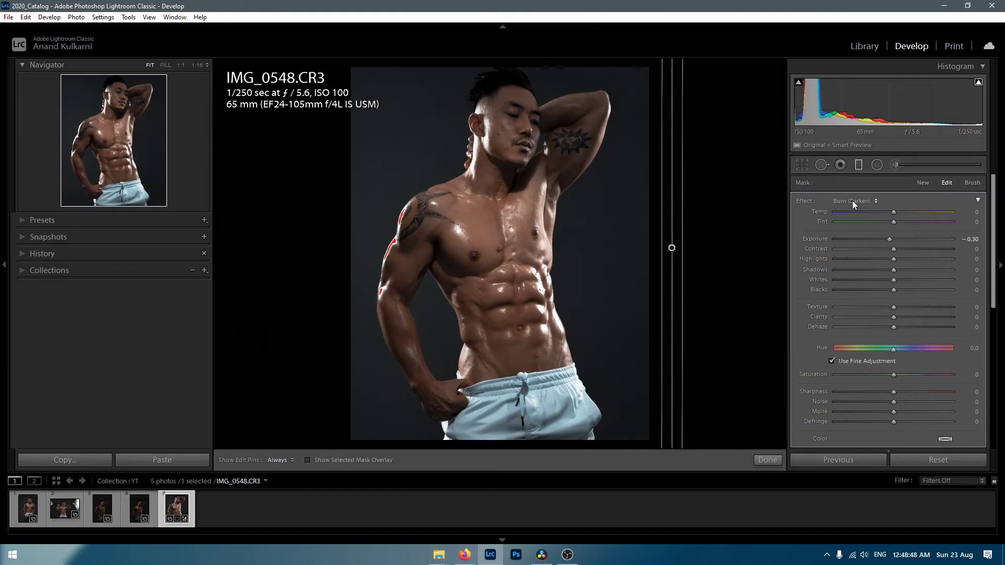
- Apply the Soften Skin (Lite) effect to the graduated filter and reset its clarity to 0
left_click(852, 202)
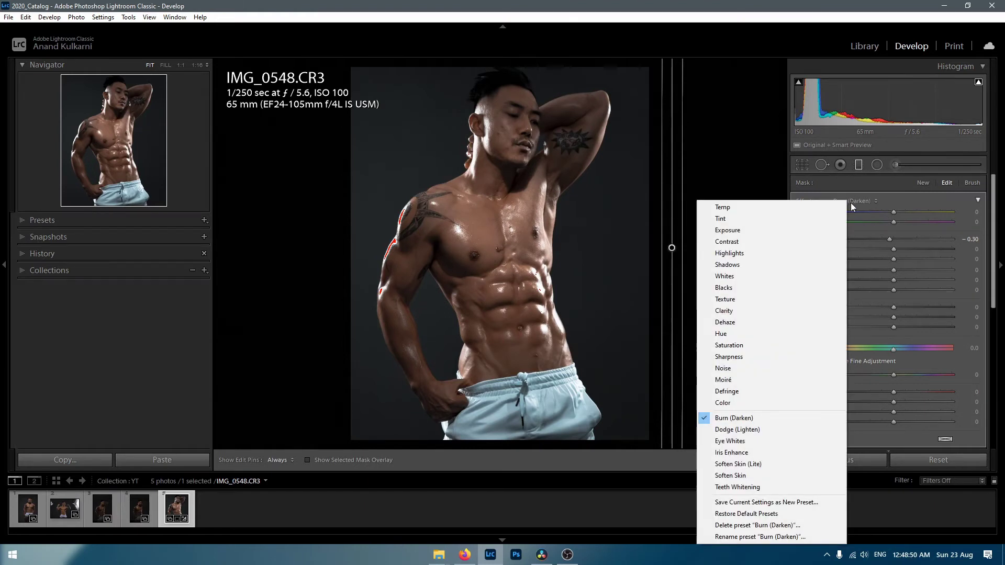
left_click(745, 465)
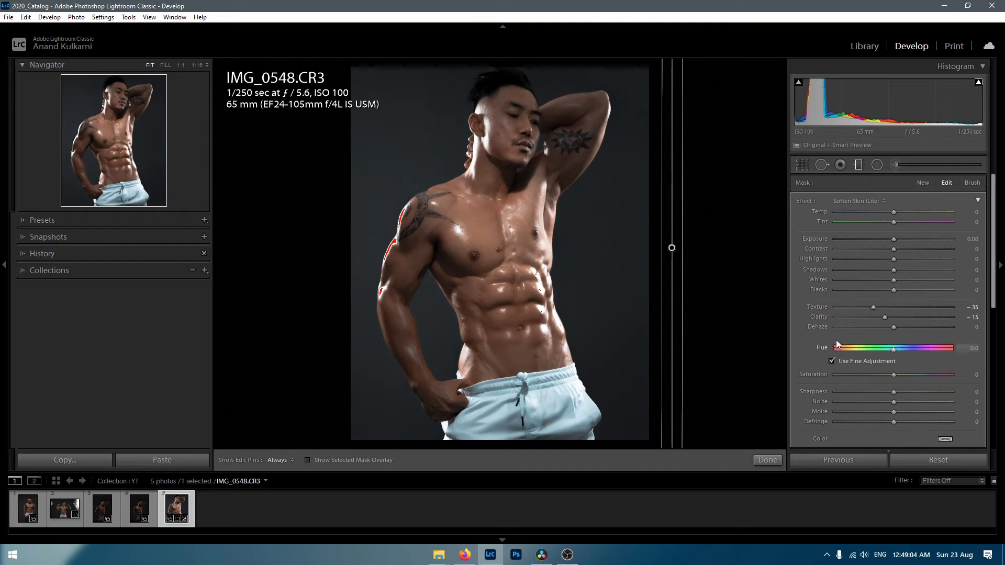
double_click(821, 317)
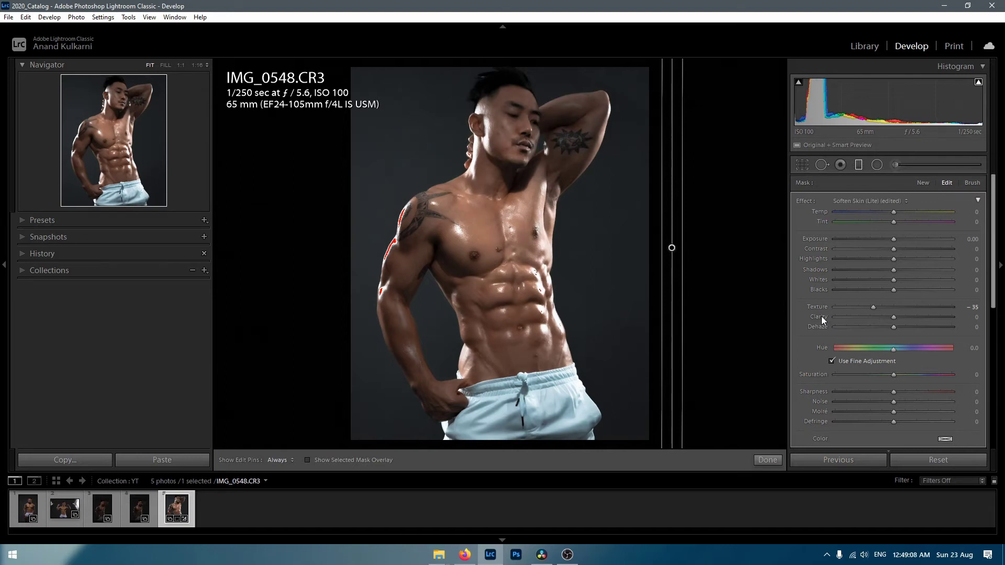
- Try the filter's texture at -100, check the chest and abdomen skin, settle on -27 and finish the filter
left_click_drag(872, 306, 778, 306)
key("space")
left_click(531, 258)
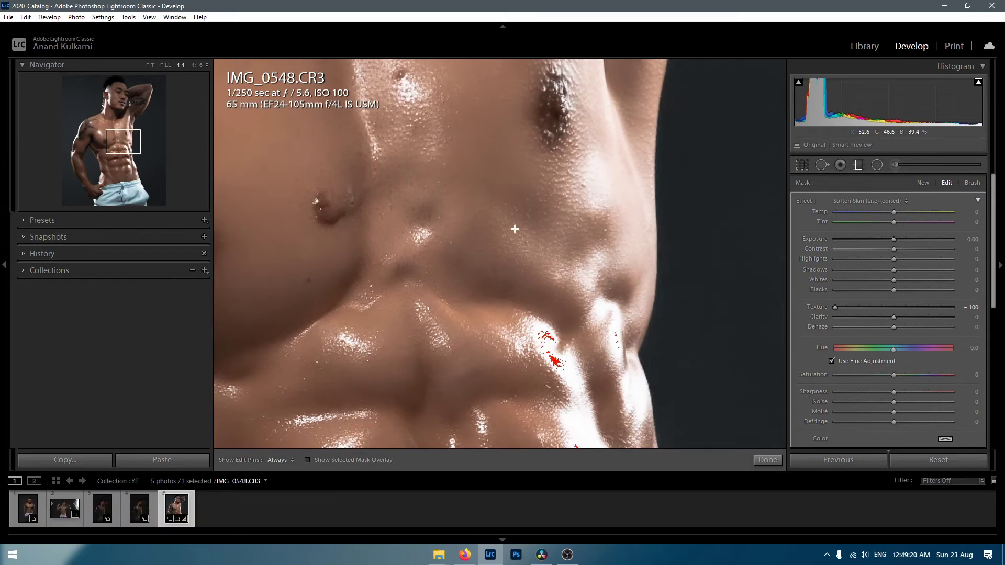
key("space")
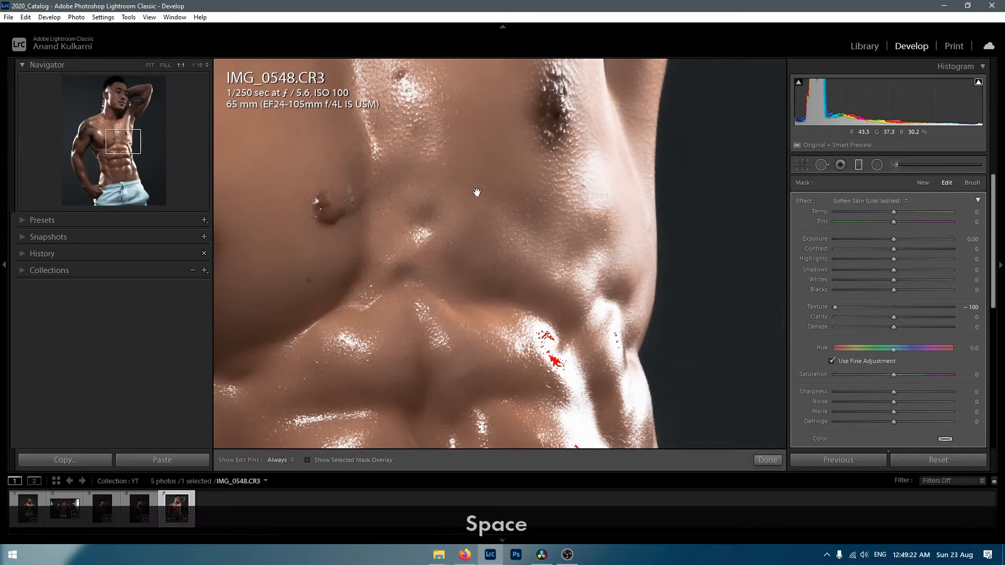
left_click_drag(462, 184, 655, 291)
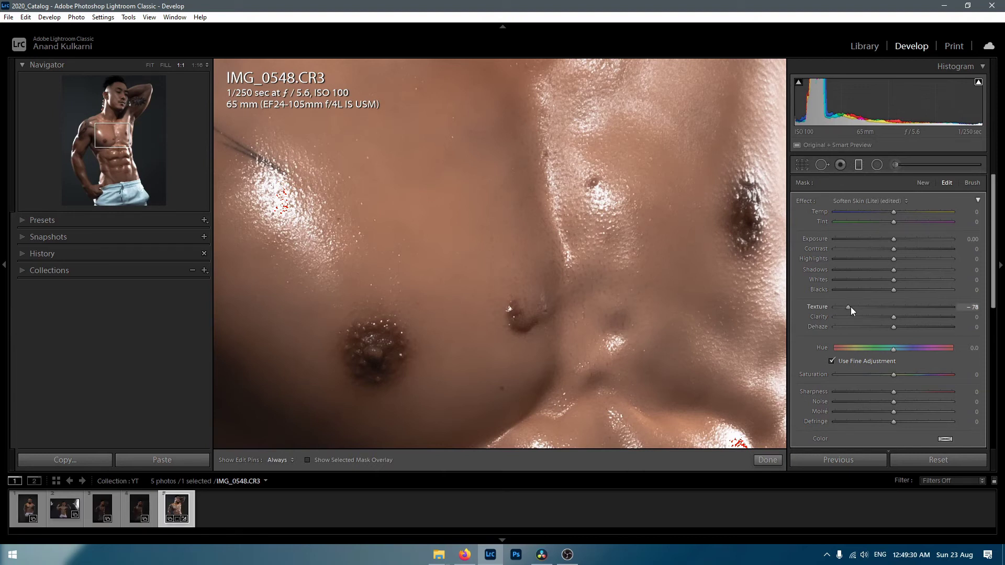
left_click_drag(859, 307, 873, 308)
key("space")
left_click(536, 236)
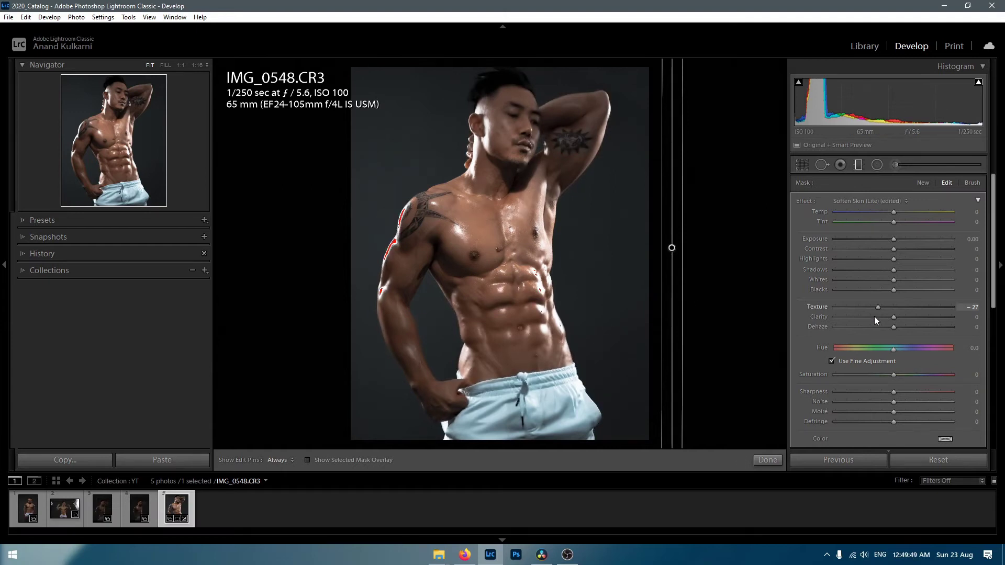
left_click(768, 460)
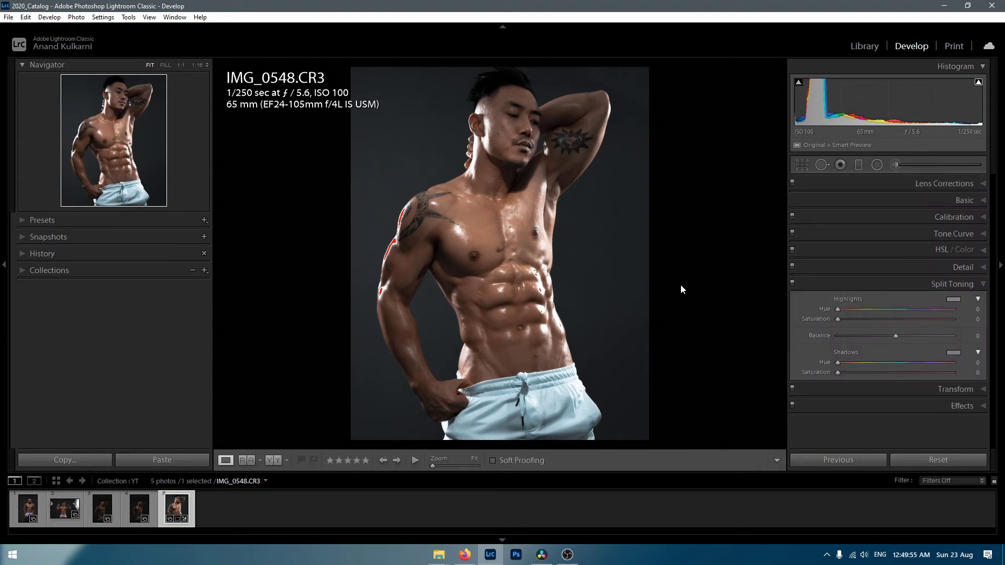
- Compare the edited photo with its unedited version several times
key("backslash")
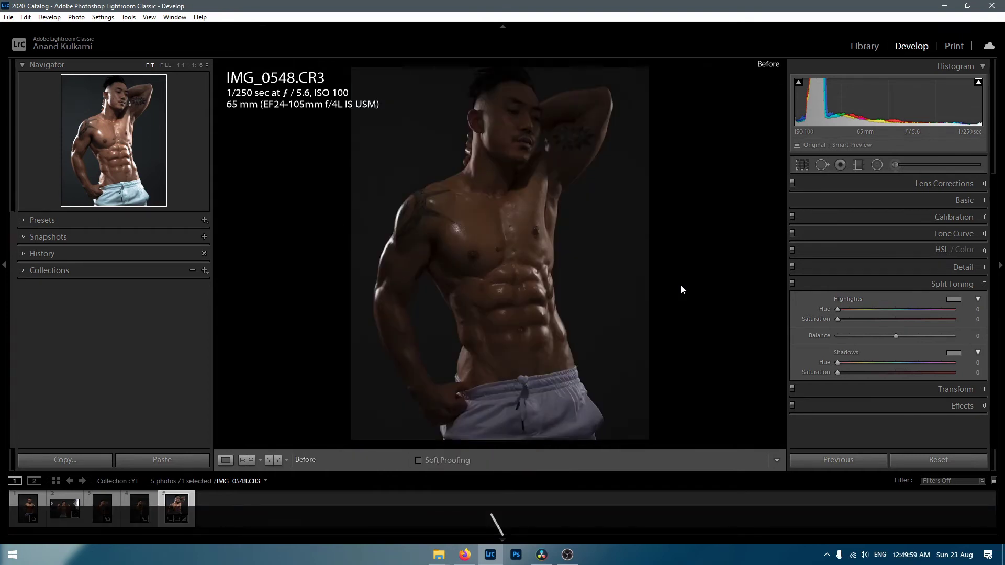
key("backslash")
key("backslash")
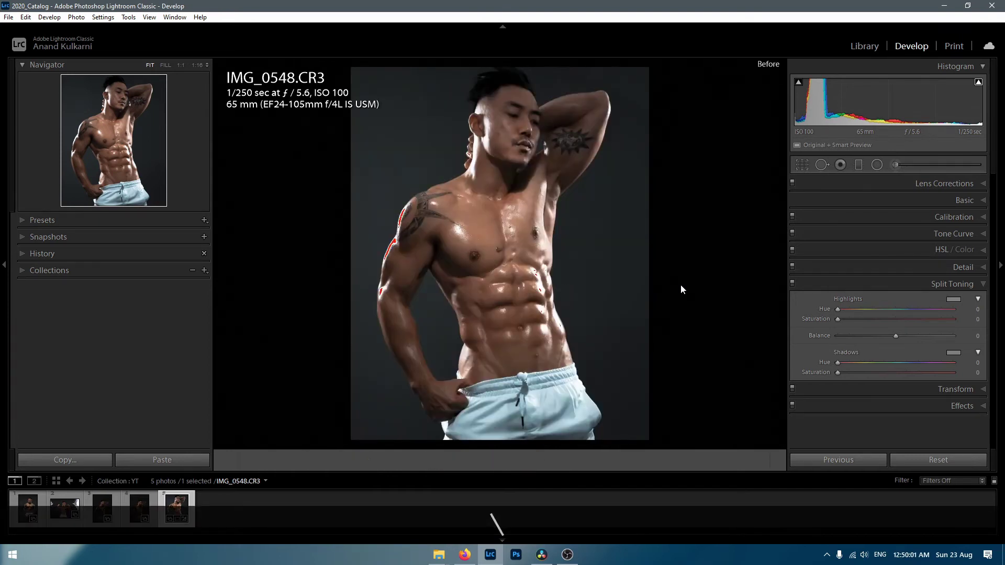
key("backslash")
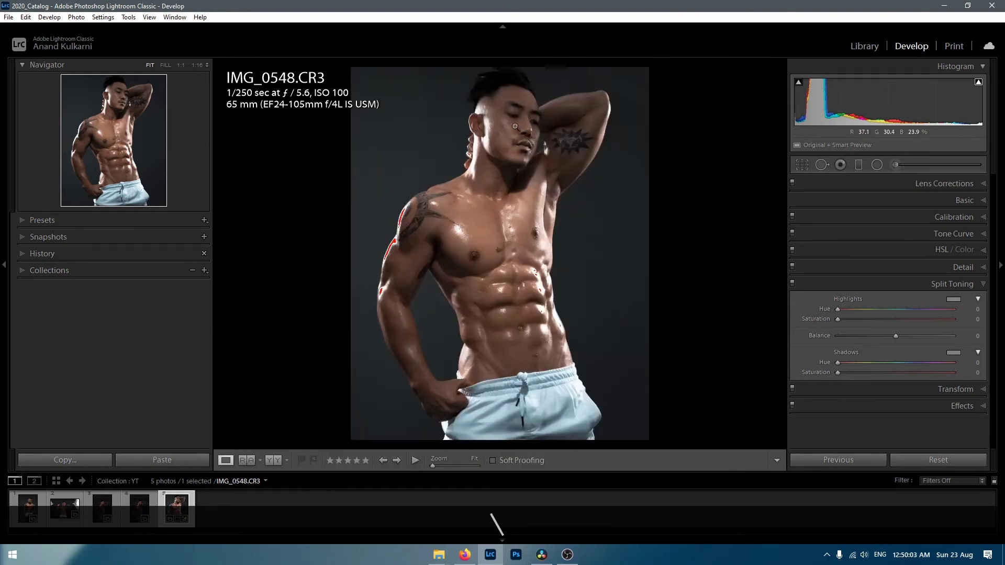
key("backslash")
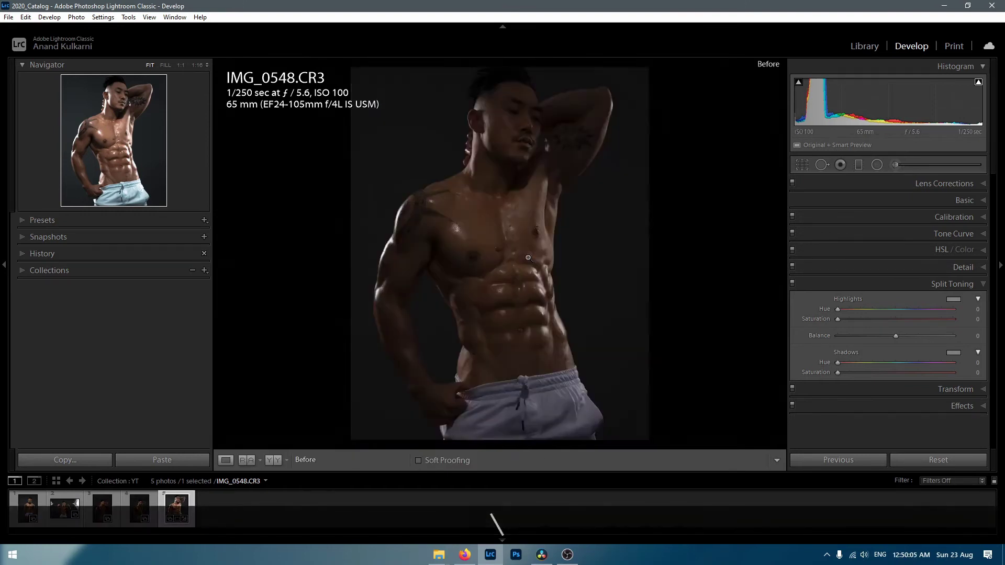
key("backslash")
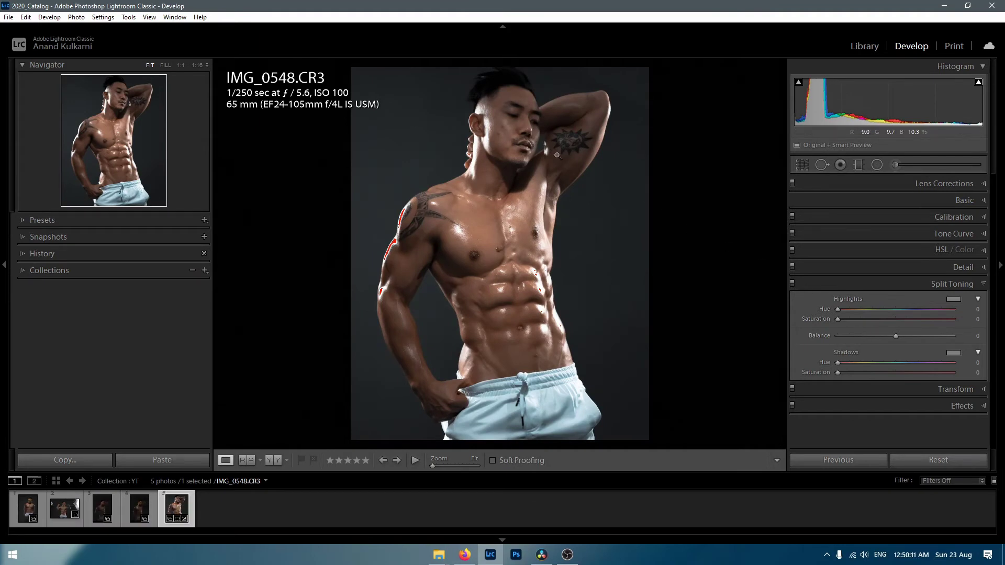
- Heal the dark blemish on the cheek with the Spot Removal tool in Heal mode at size 34
left_click(504, 124)
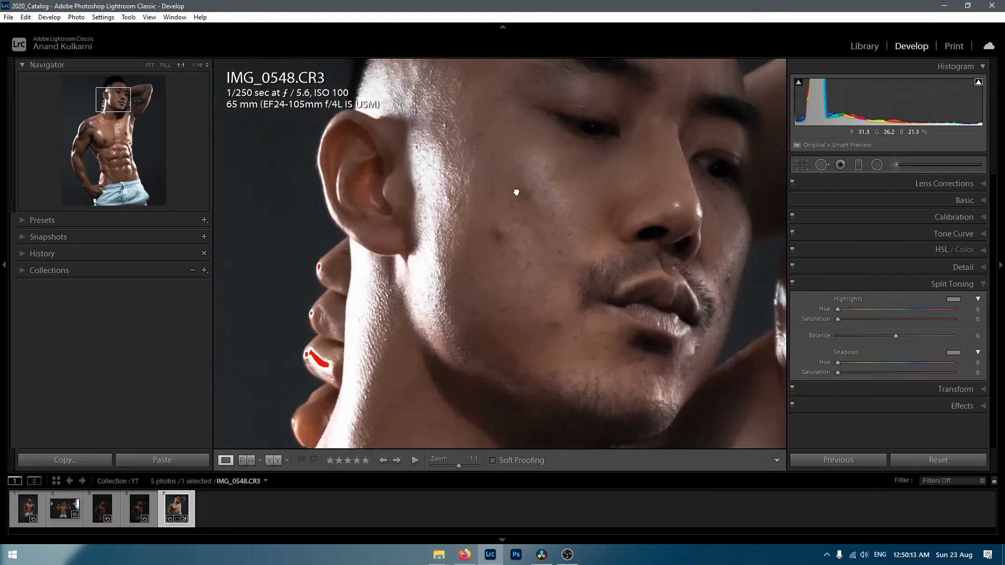
left_click_drag(501, 209, 429, 152)
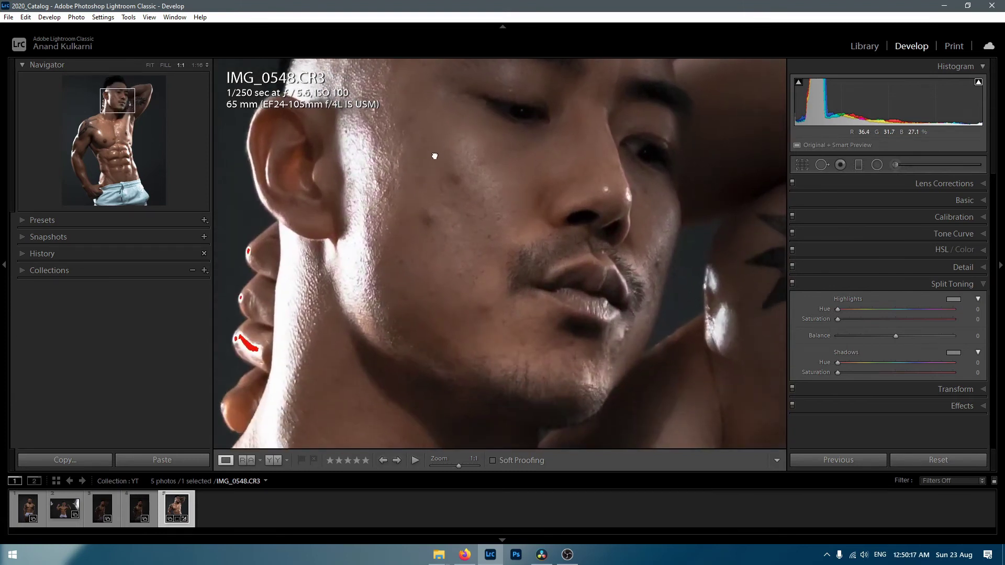
left_click_drag(447, 227, 482, 241)
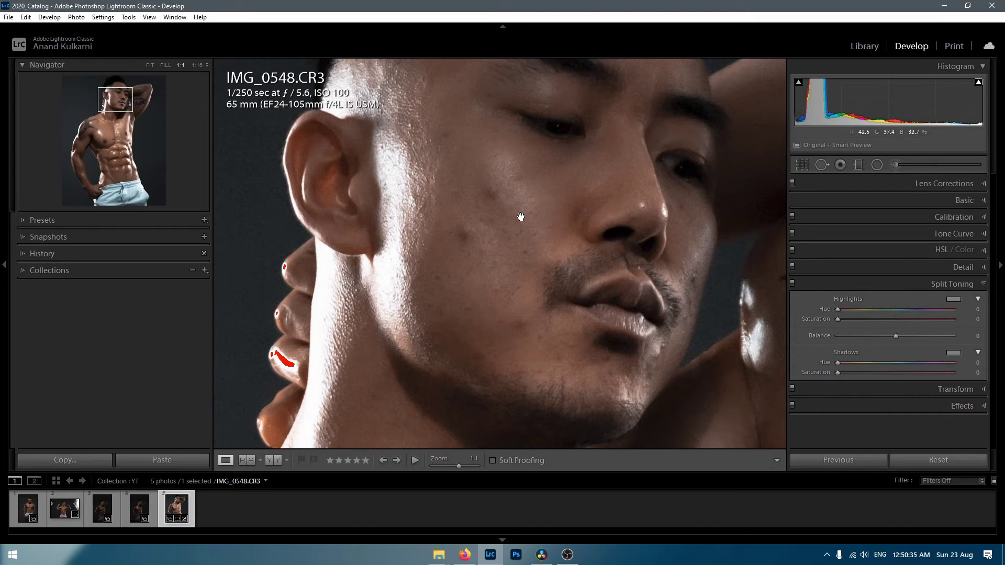
left_click_drag(521, 217, 545, 221)
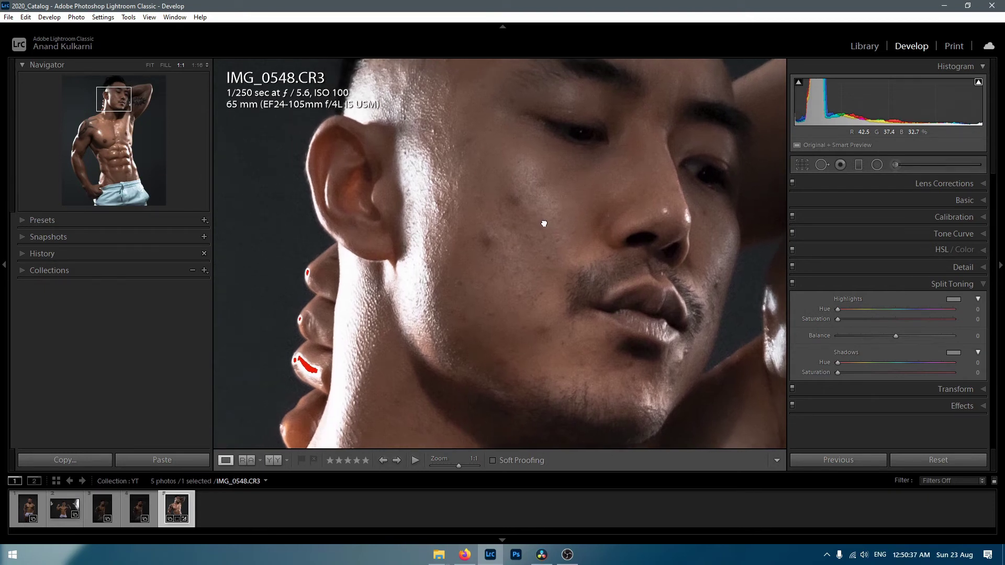
left_click(821, 165)
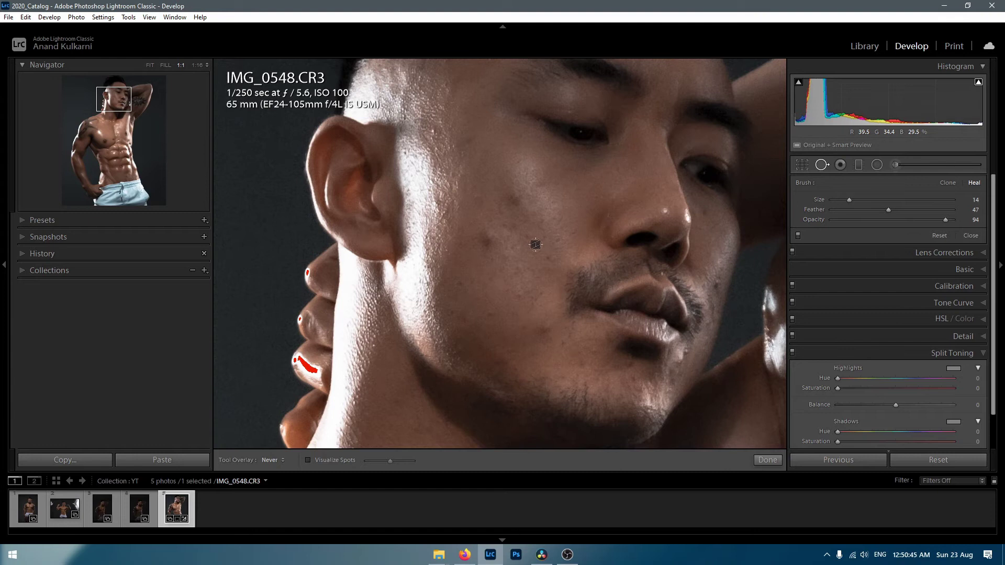
scroll(535, 245, "up", 3)
scroll(535, 244, "up", 4)
scroll(491, 239, "up", 3)
left_click(486, 242)
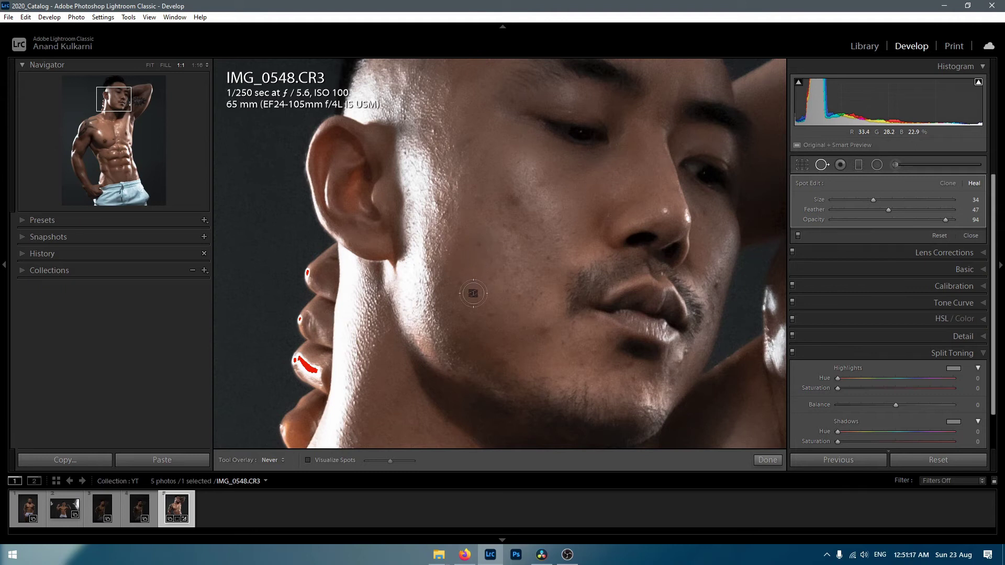
- Set the tool overlay to Auto, examine the cheek heal's target and source circles, and return the overlay to Never
left_click(271, 462)
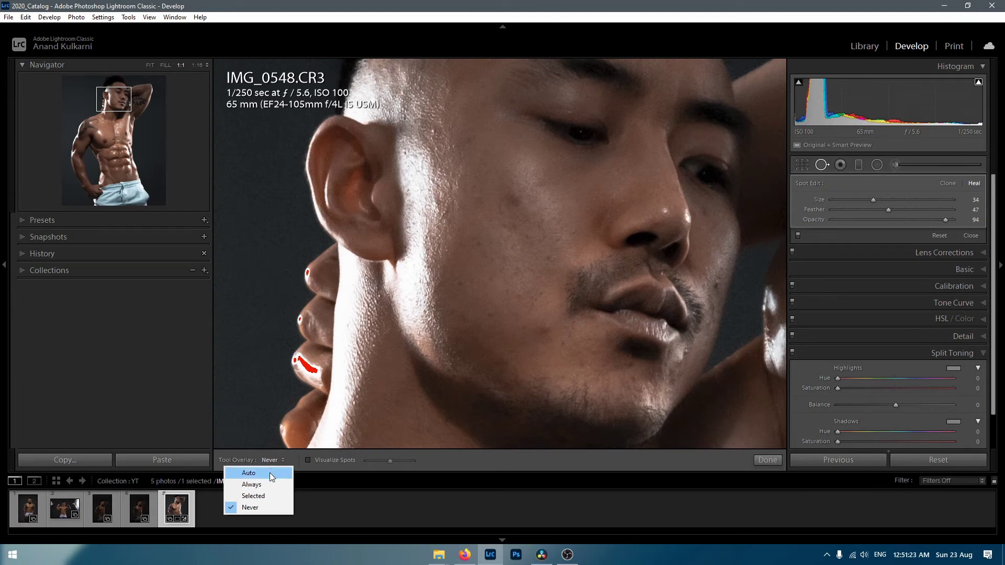
left_click(269, 472)
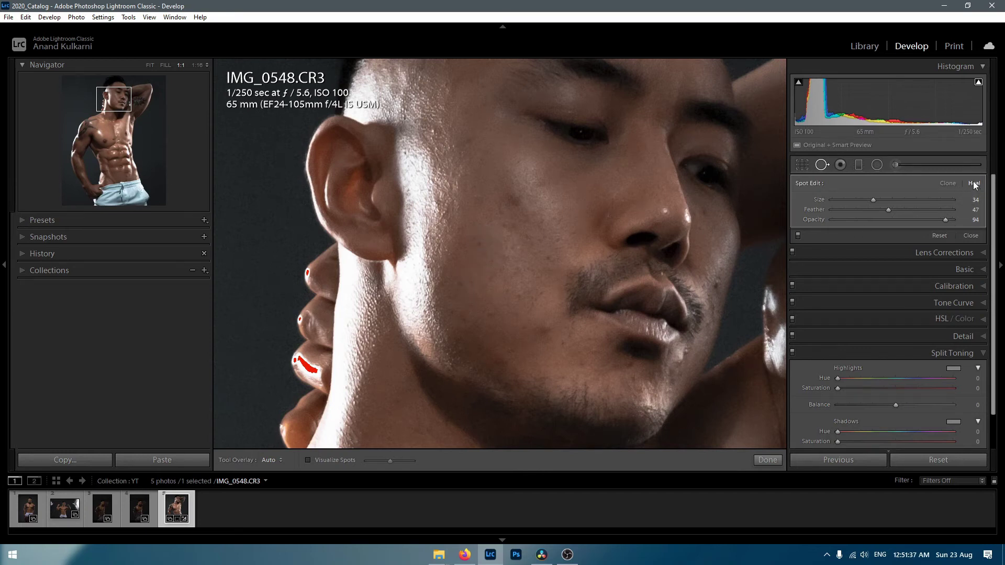
key("alt+Tab")
key("Tab")
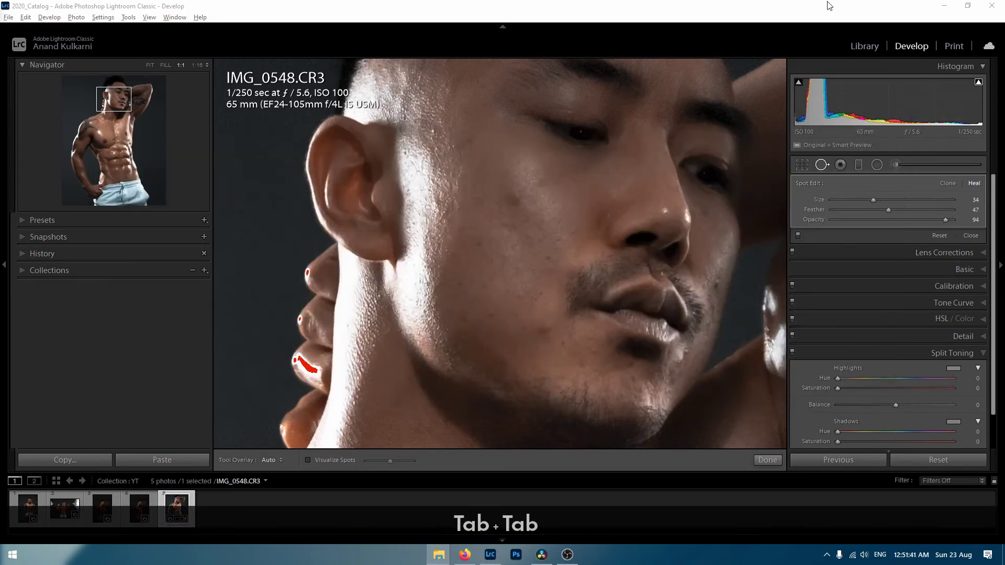
left_click(832, 10)
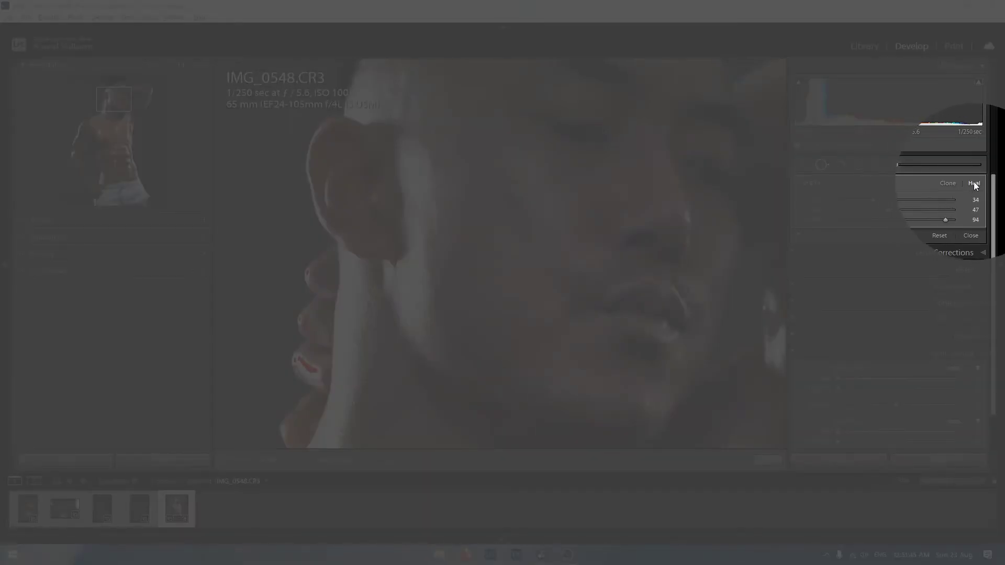
left_click(486, 241)
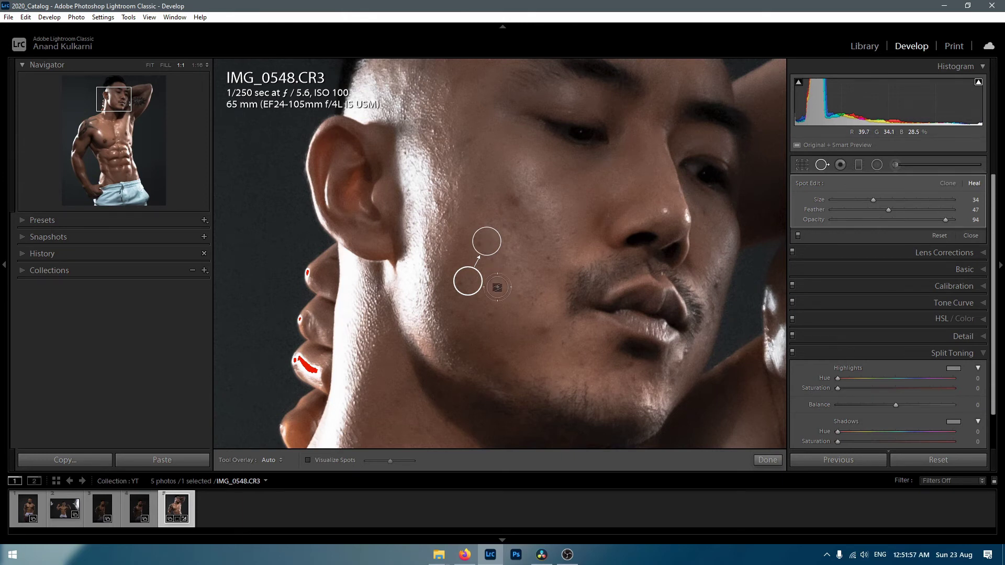
left_click_drag(464, 284, 485, 290)
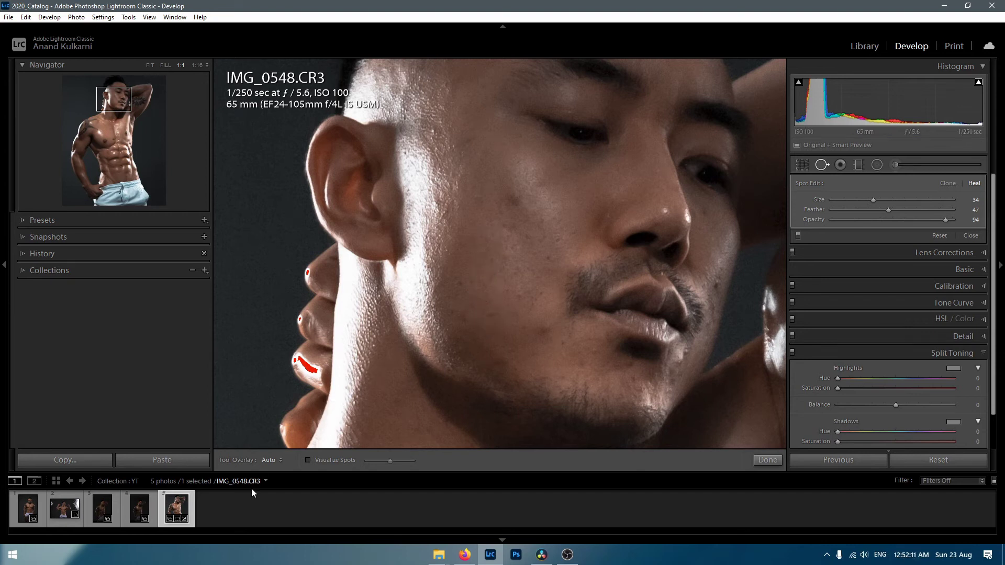
left_click(271, 462)
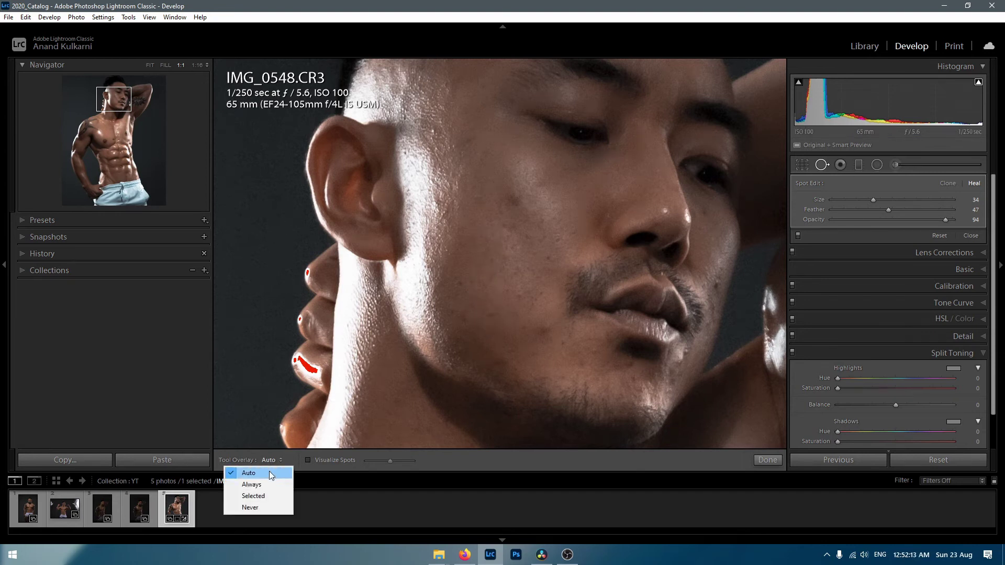
left_click(251, 507)
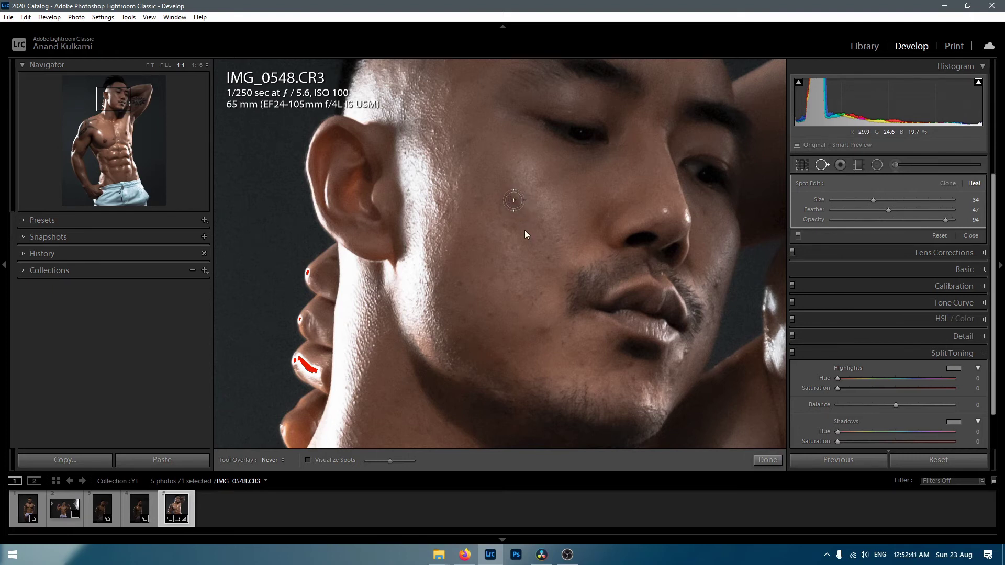
- Heal small blemishes on the cheek starting at size 19, reduce the size to 14 and undo the last change
scroll(525, 230, "down", 3)
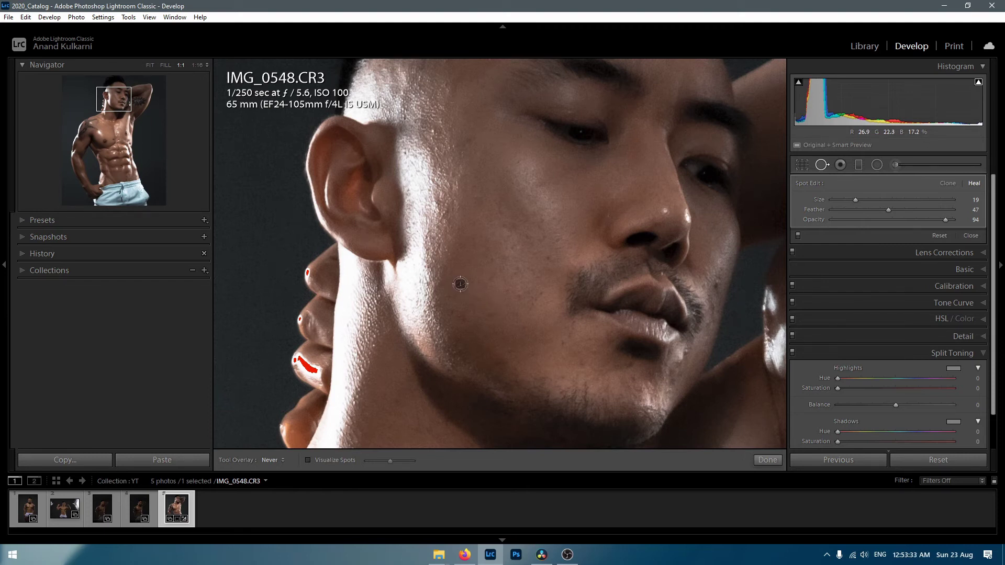
left_click(459, 284)
left_click(489, 315)
left_click(536, 287)
scroll(679, 361, "down", 5)
key("ctrl+z")
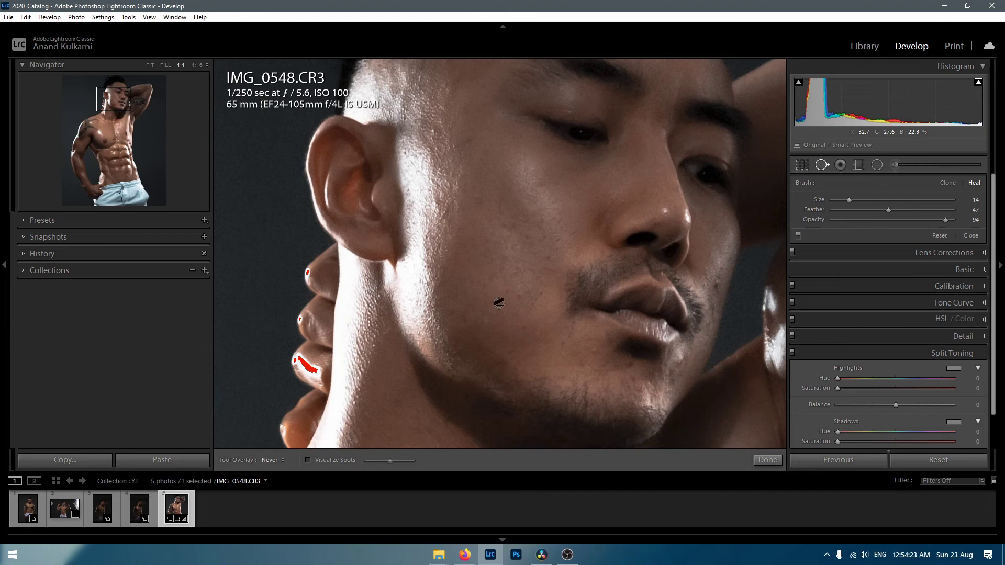
- Heal the dark spot on the lower abdomen with a short stroke at size 24 and finish the spot removal
key("space")
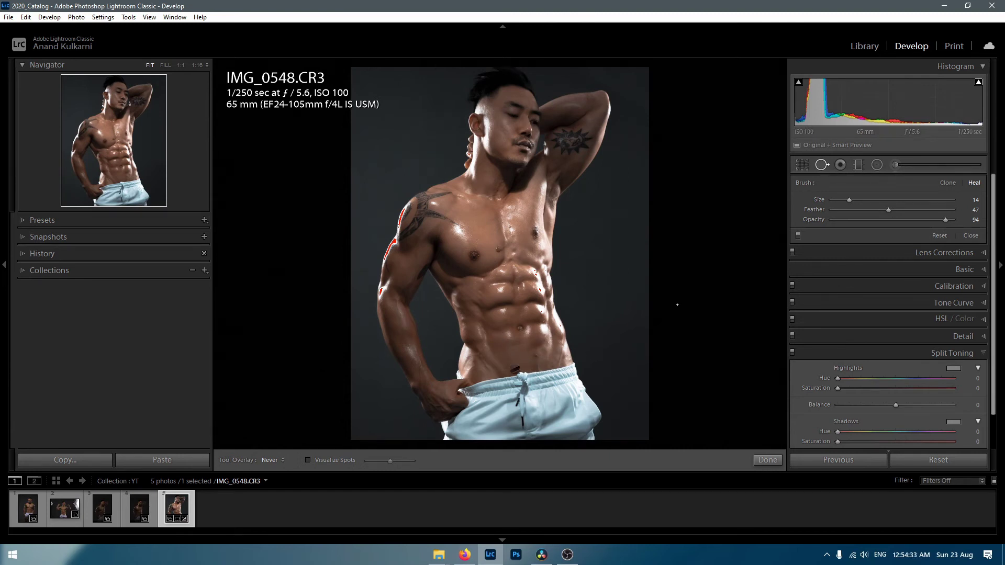
key("space")
left_click(538, 355)
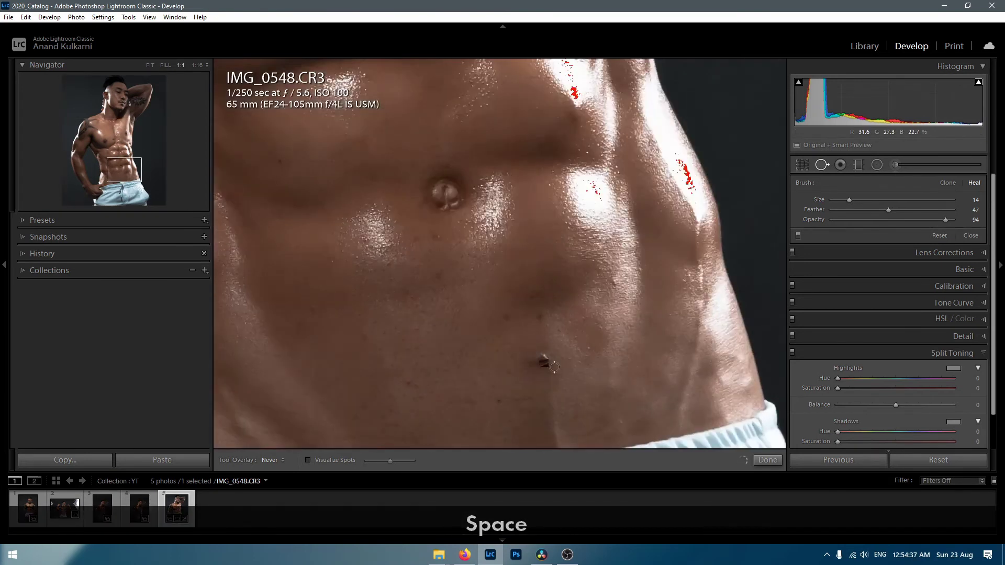
scroll(545, 352, "up", 1)
scroll(546, 352, "up", 2)
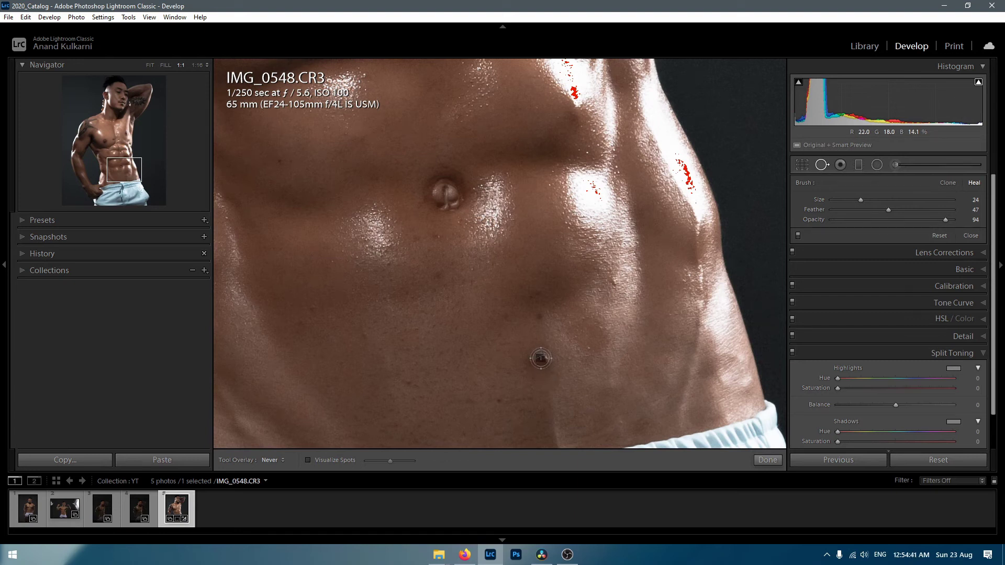
scroll(543, 360, "up", 1)
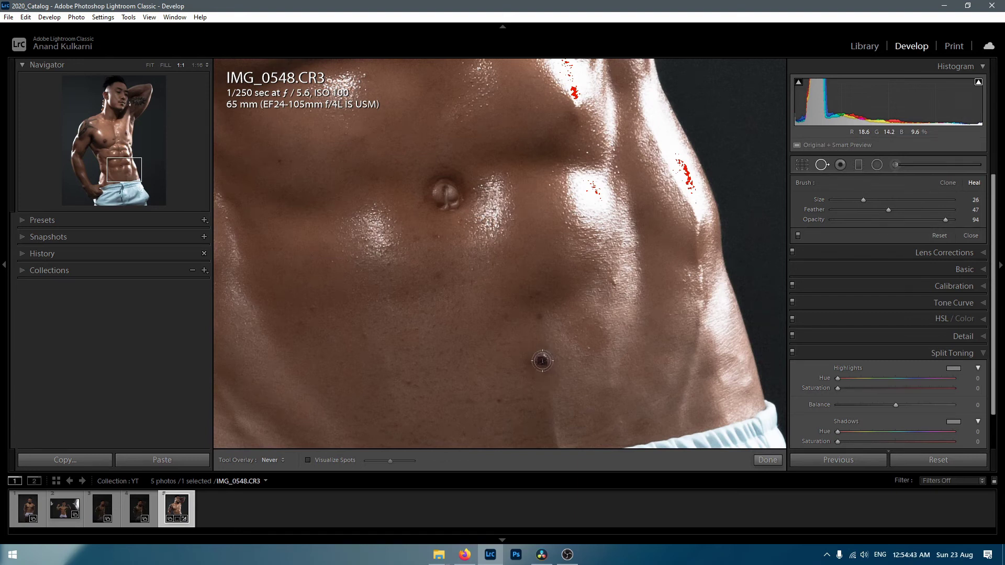
left_click_drag(546, 360, 530, 361)
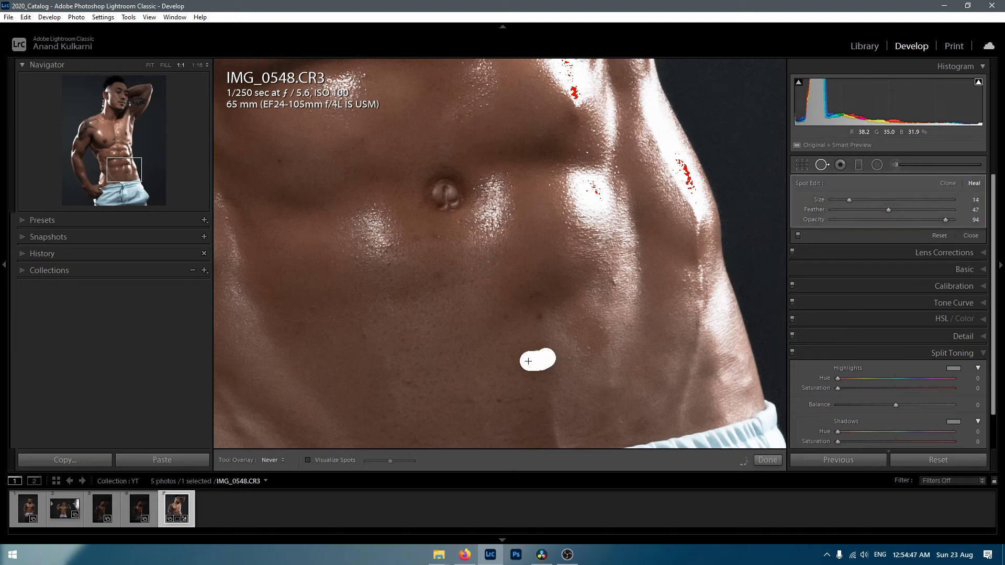
left_click_drag(528, 362, 529, 362)
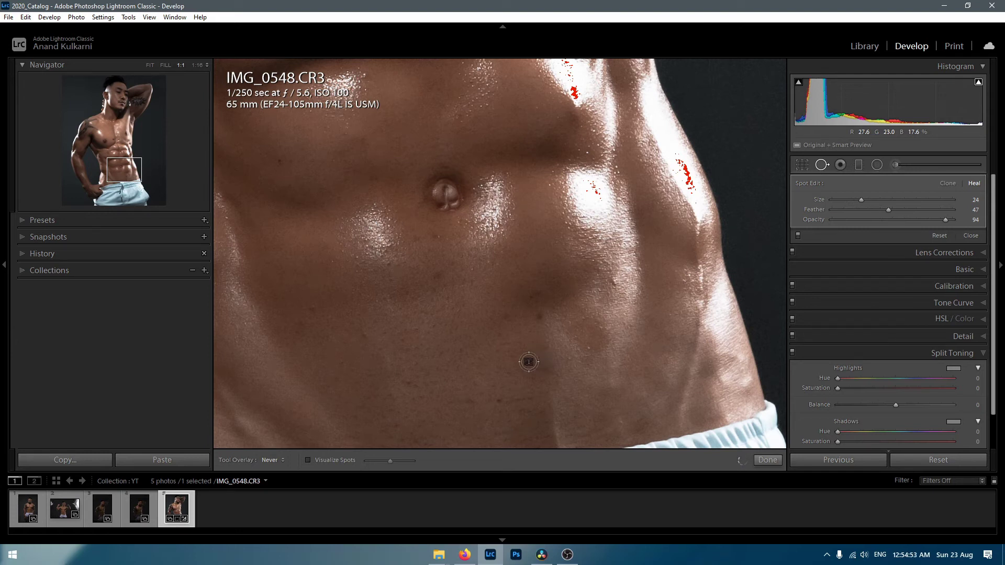
key("space")
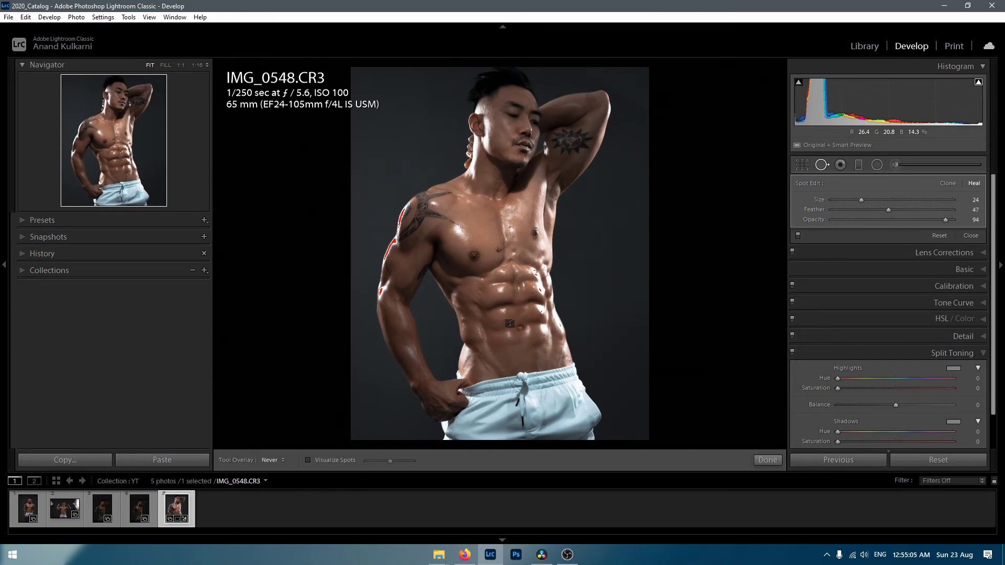
left_click(767, 460)
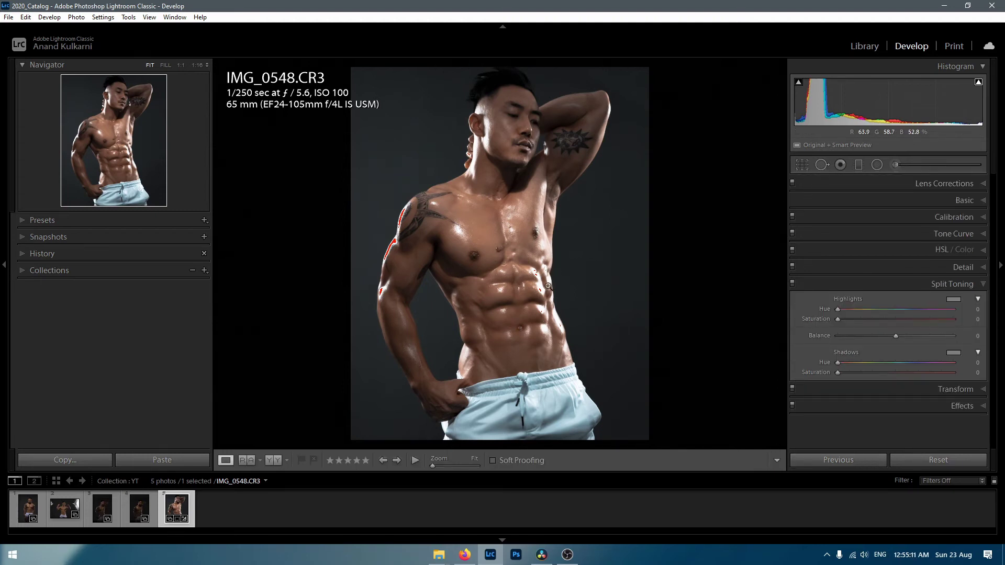
- Send the edited photo IMG_0548 to Adobe Photoshop for further editing
right_click(498, 218)
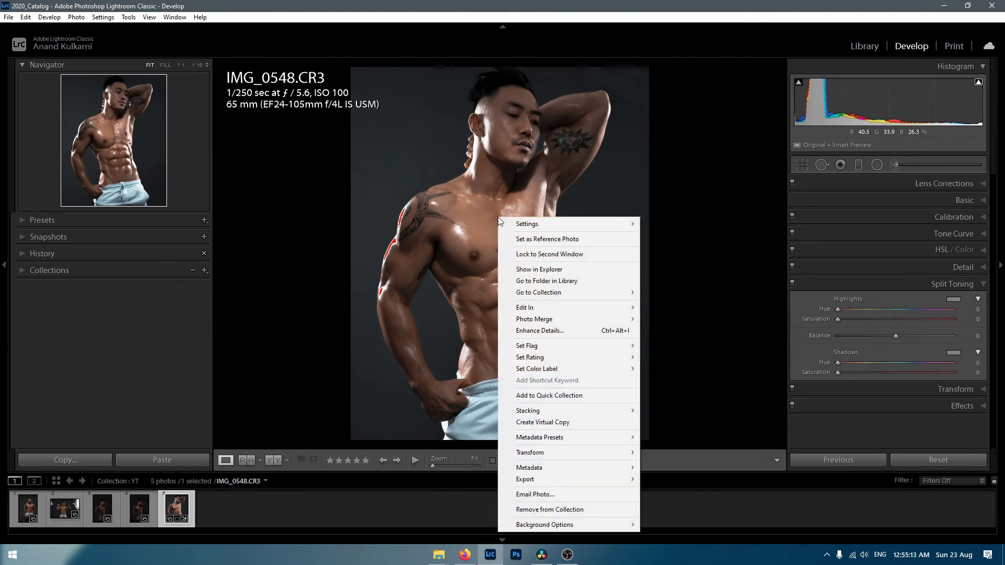
mouse_move(567, 310)
left_click(723, 309)
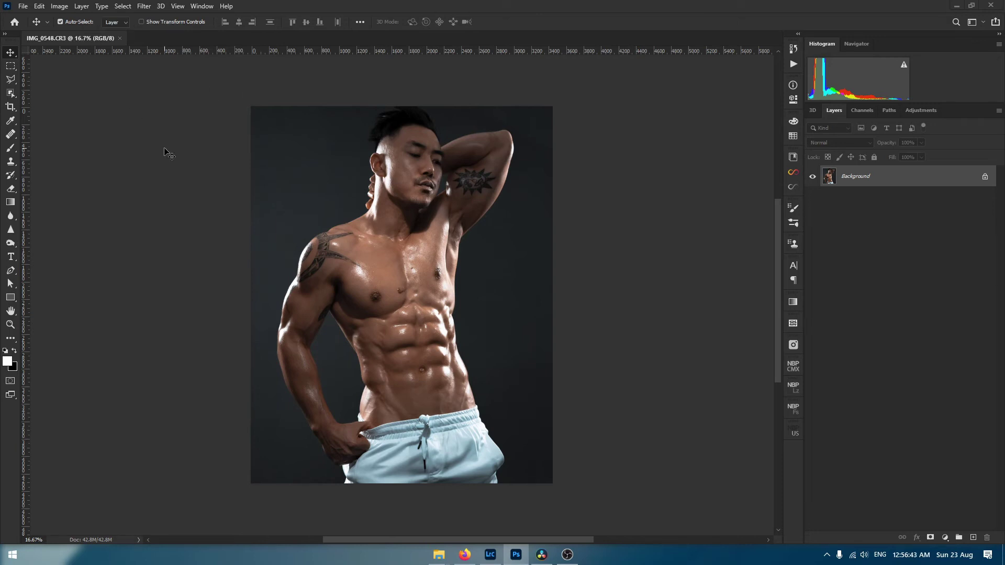
- Save the document, check the saved copy in Lightroom Classic and switch back to Photoshop
key("ctrl")
key("ctrl+s")
left_click(490, 555)
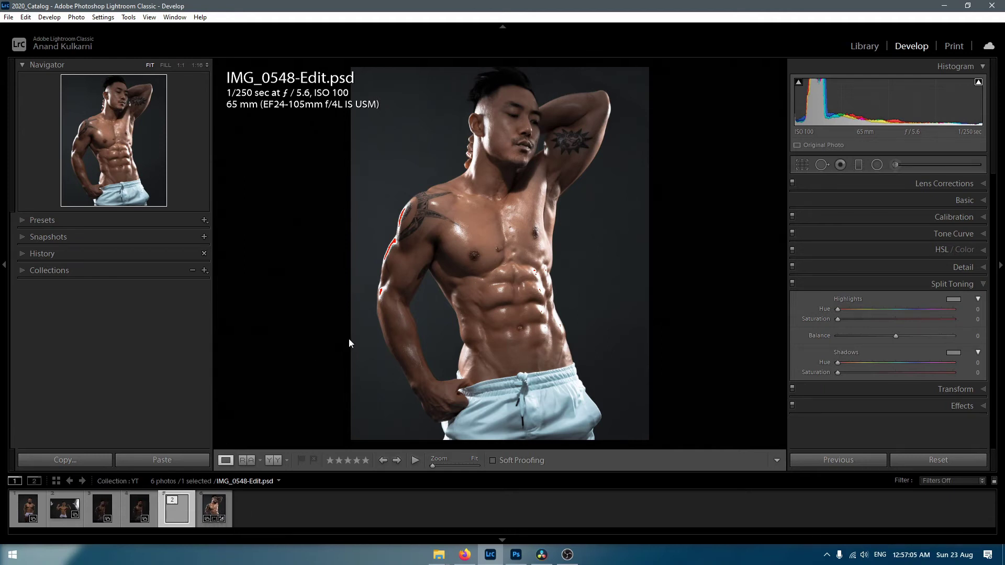
left_click(518, 558)
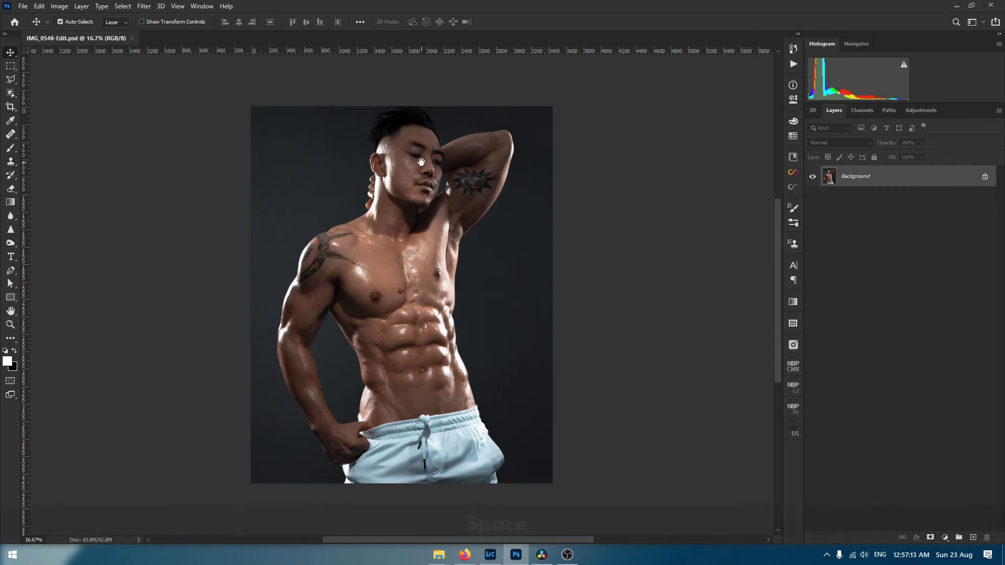
- Examine the face and torso of the photo at several magnifications, ending with the whole image in view
left_click_drag(406, 182, 428, 190)
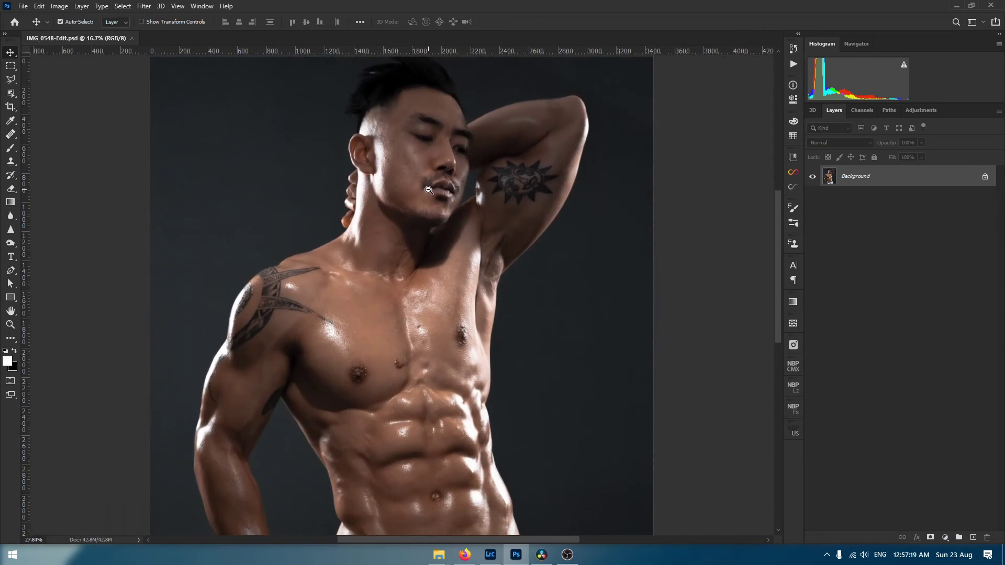
left_click_drag(428, 190, 425, 191)
key("space")
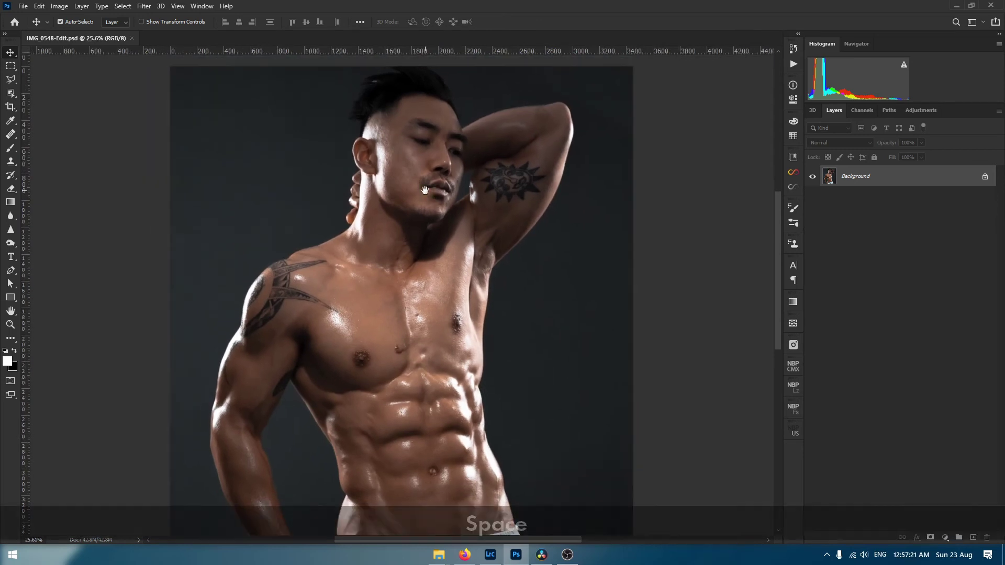
left_click_drag(406, 178, 446, 213)
left_click_drag(417, 161, 376, 164)
mouse_move(394, 327)
left_mouse_down()
mouse_move(492, 339)
mouse_move(409, 332)
left_mouse_up()
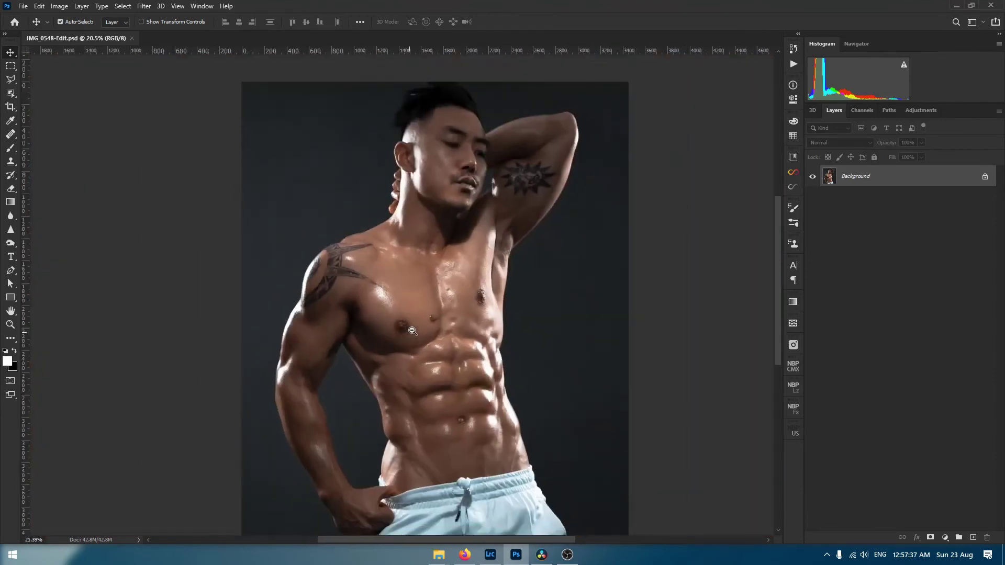
mouse_move(458, 284)
left_mouse_down()
mouse_move(518, 287)
mouse_move(456, 291)
left_mouse_up()
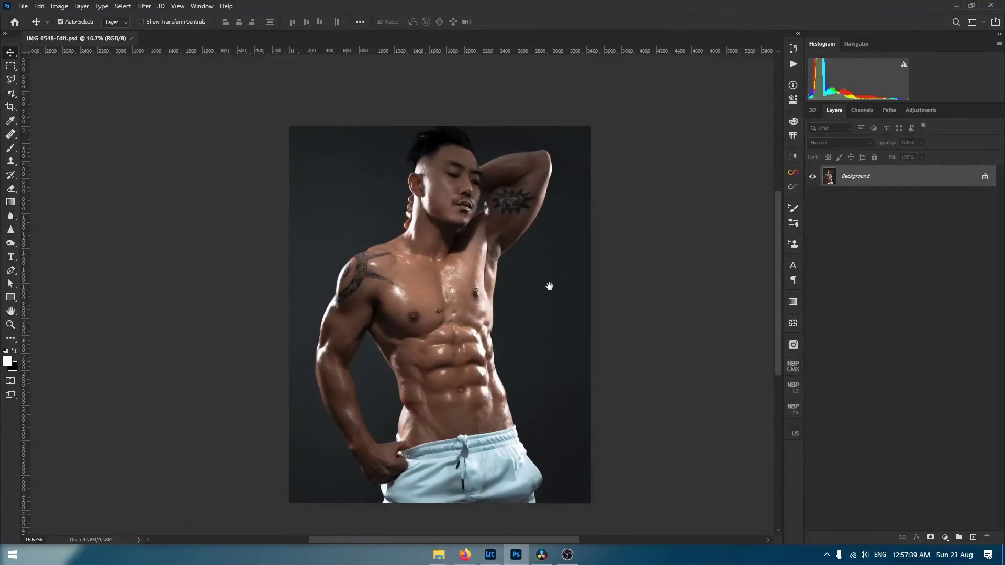
key("space")
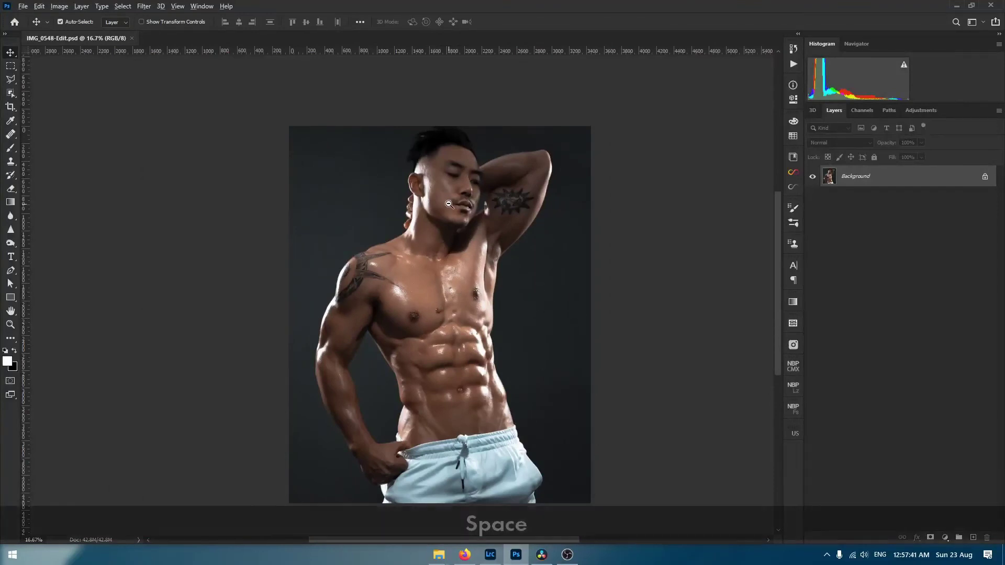
- Examine the skin texture and blemishes on the face and chest, closing in to about 105% on the chest
scroll(466, 243, "up", 5)
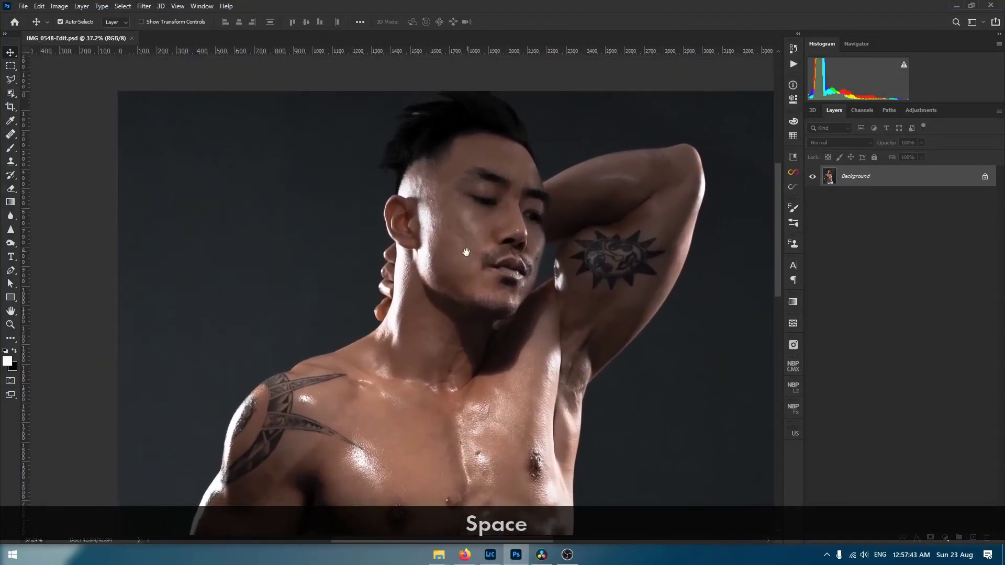
left_click_drag(464, 251, 445, 289)
left_click_drag(435, 342, 489, 227)
key("ctrl+space")
left_click_drag(444, 369, 457, 266)
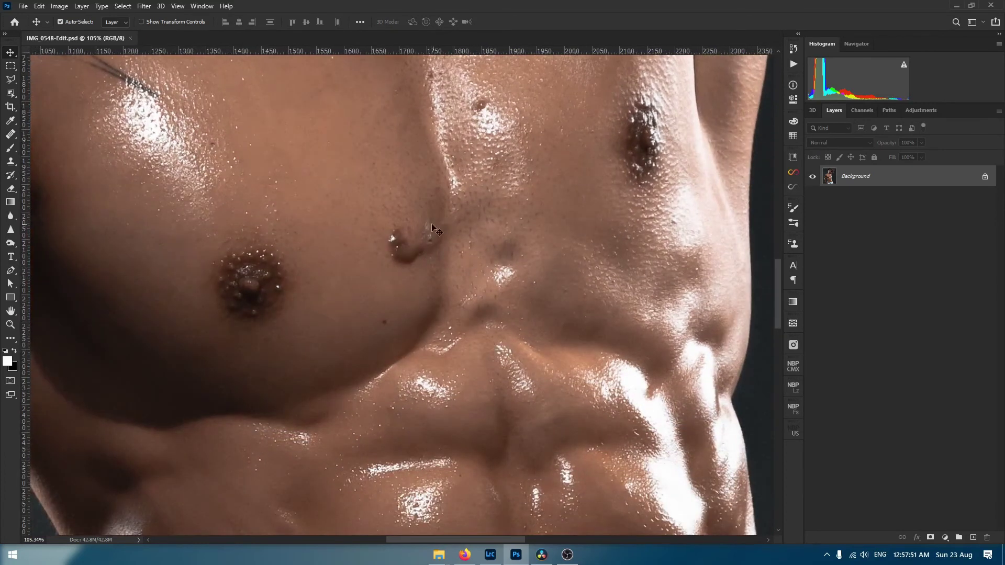
key("space")
left_click_drag(494, 160, 485, 210)
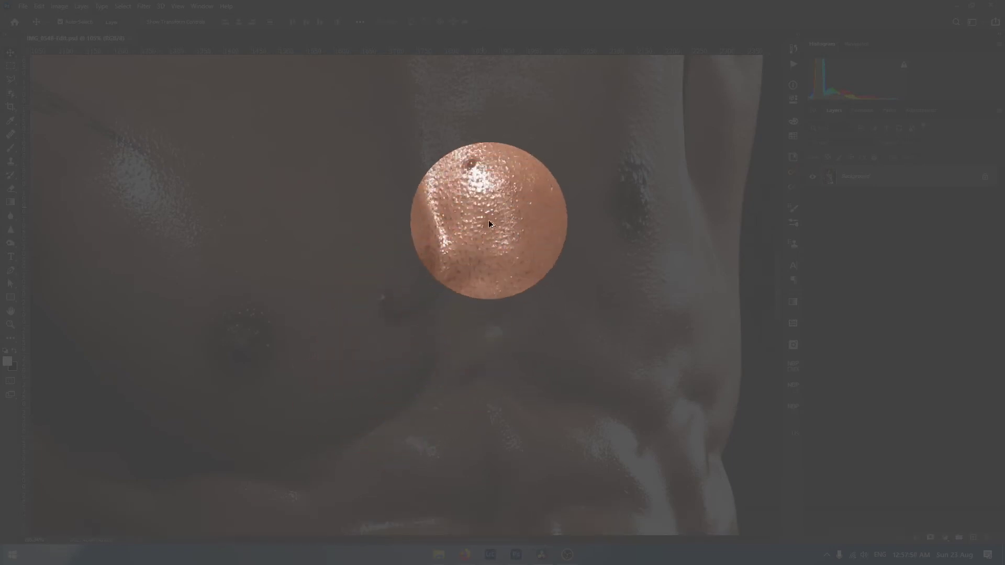
key("space")
key("space")
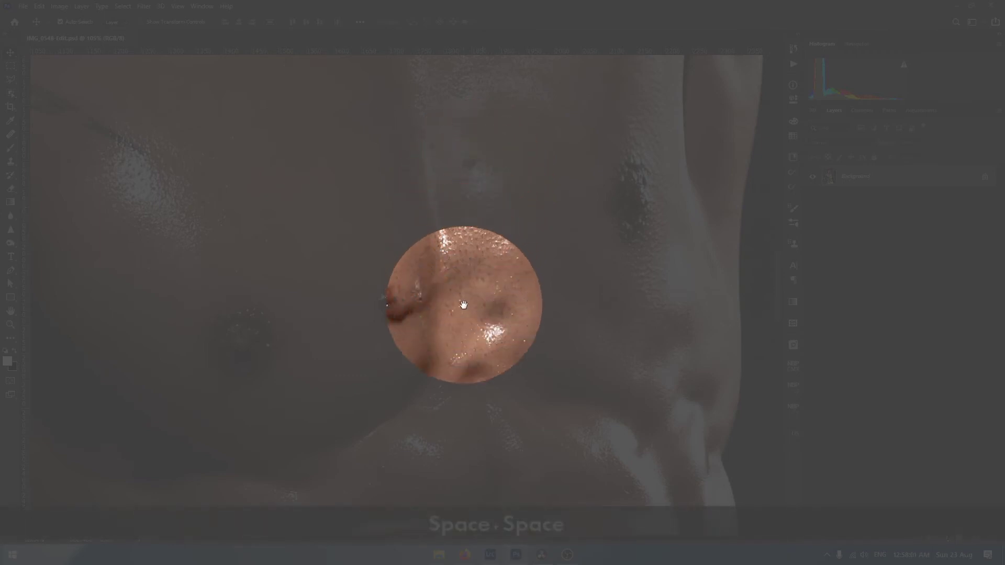
key("alt+Tab")
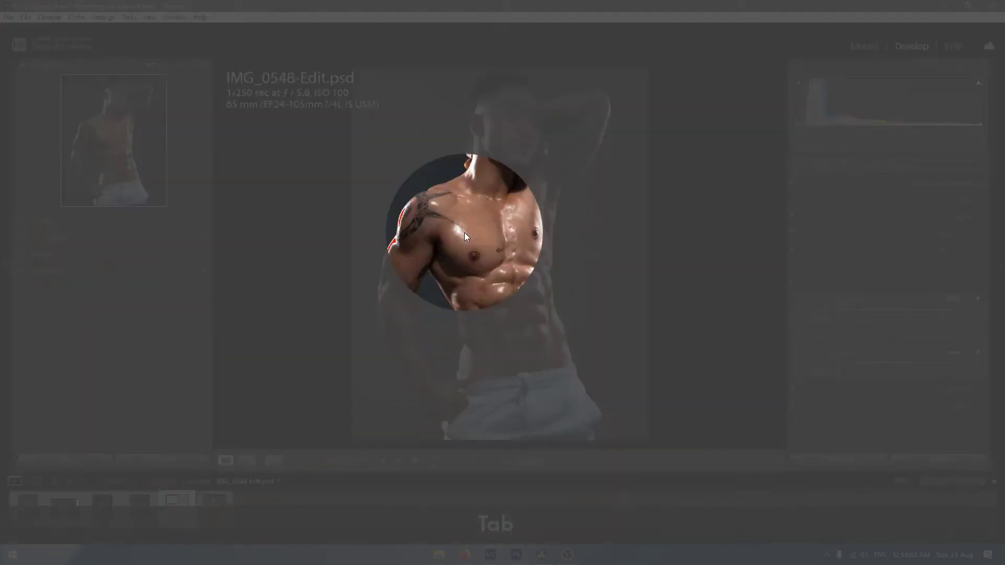
key("alt+Tab")
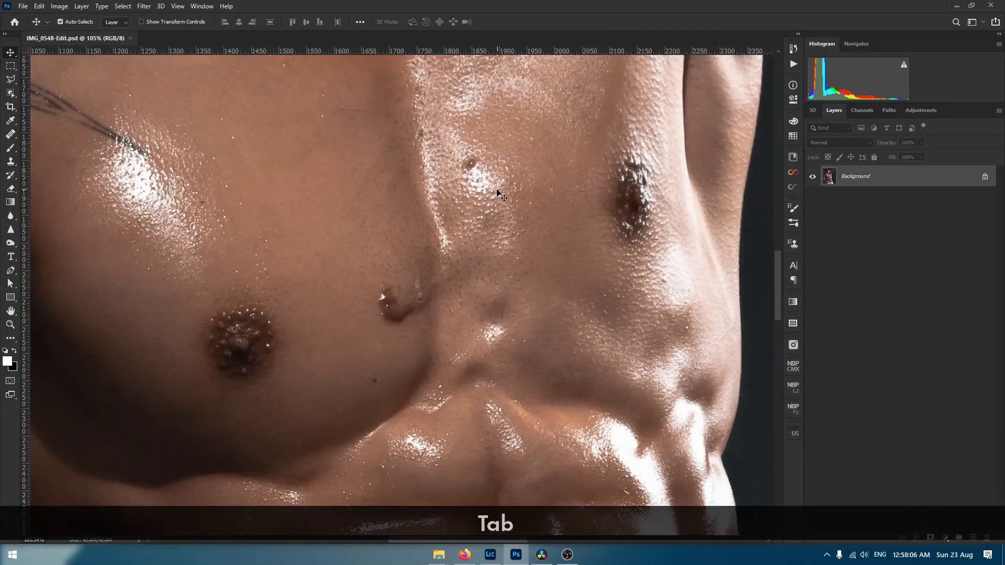
left_click_drag(500, 194, 471, 334)
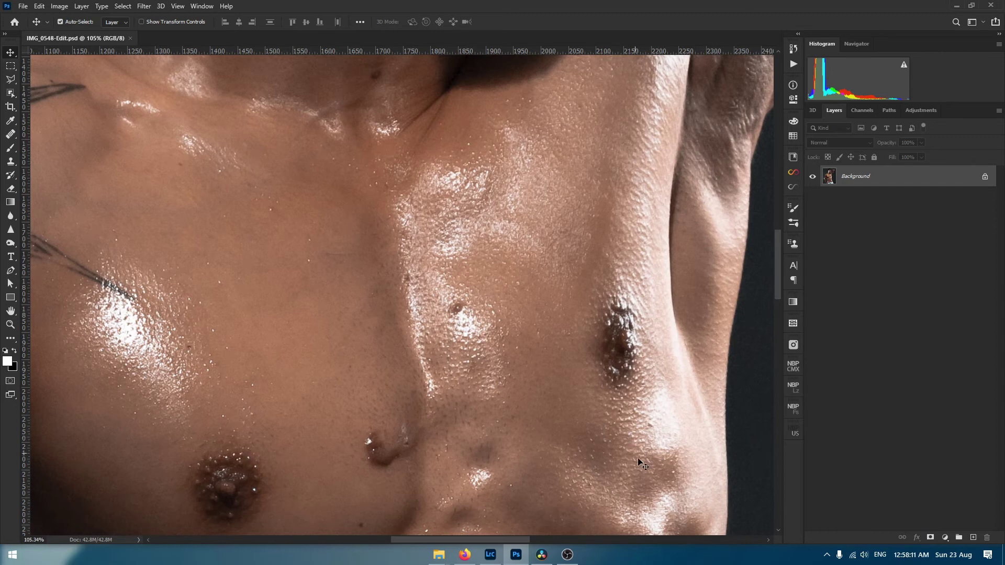
key("space")
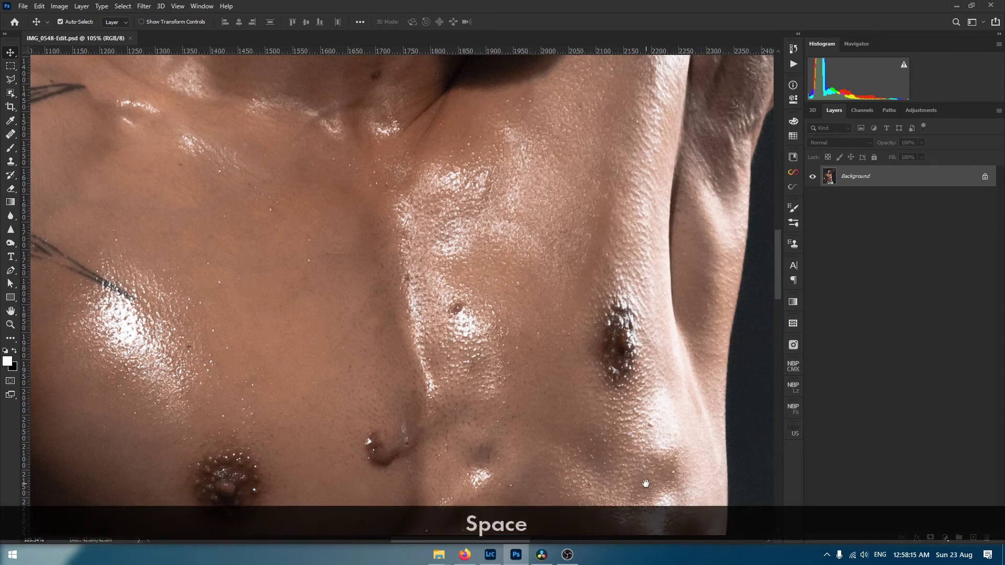
- Examine the skin of the chest, neck, face and hairline at 105% magnification
left_click_drag(647, 484, 481, 303)
left_click_drag(503, 256, 504, 346)
left_click_drag(431, 203, 461, 441)
mouse_move(556, 212)
left_mouse_down()
mouse_move(515, 318)
mouse_move(659, 386)
left_mouse_up()
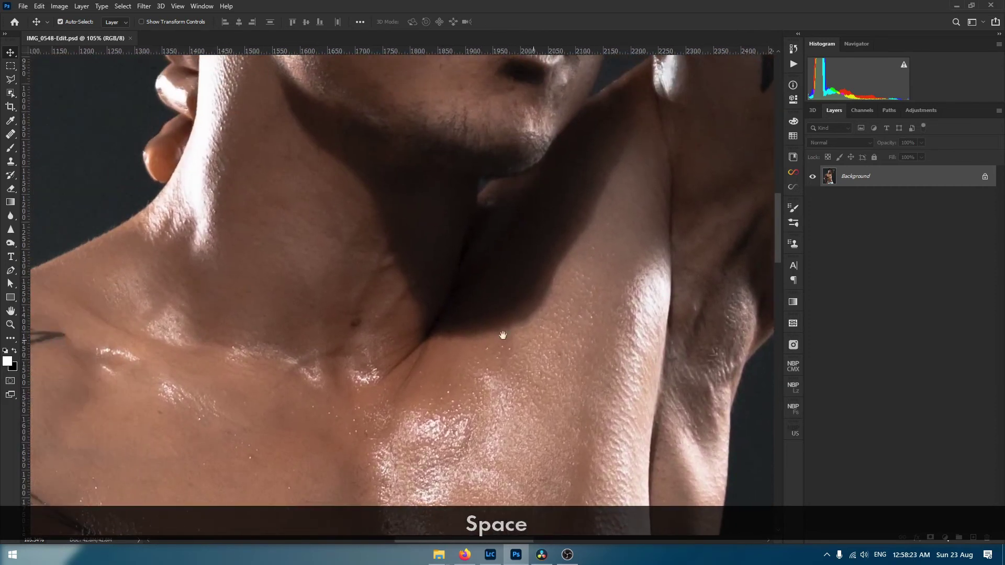
mouse_move(432, 315)
left_mouse_down()
mouse_move(505, 352)
mouse_move(498, 469)
left_mouse_up()
left_click_drag(534, 280, 491, 358)
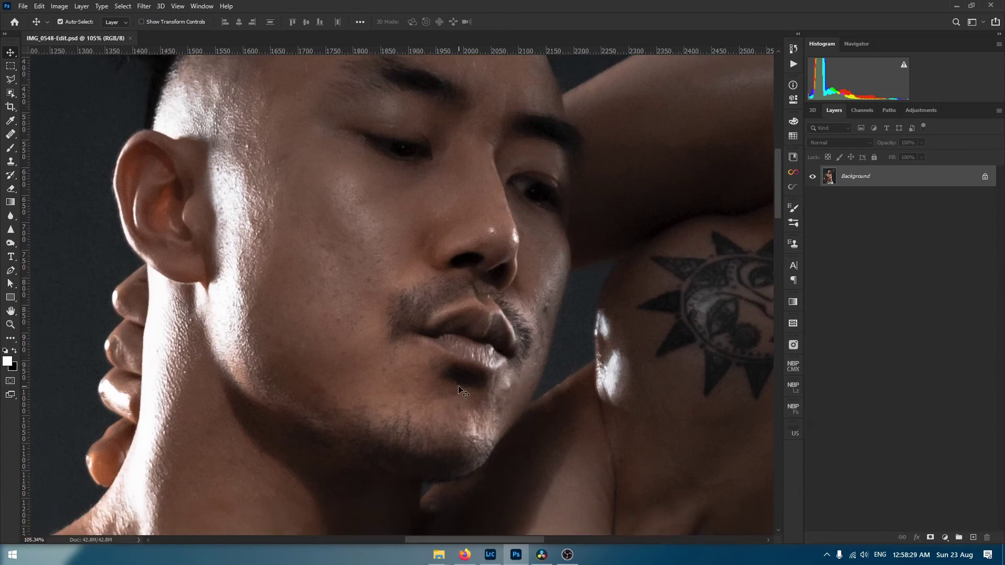
left_click_drag(339, 243, 347, 373)
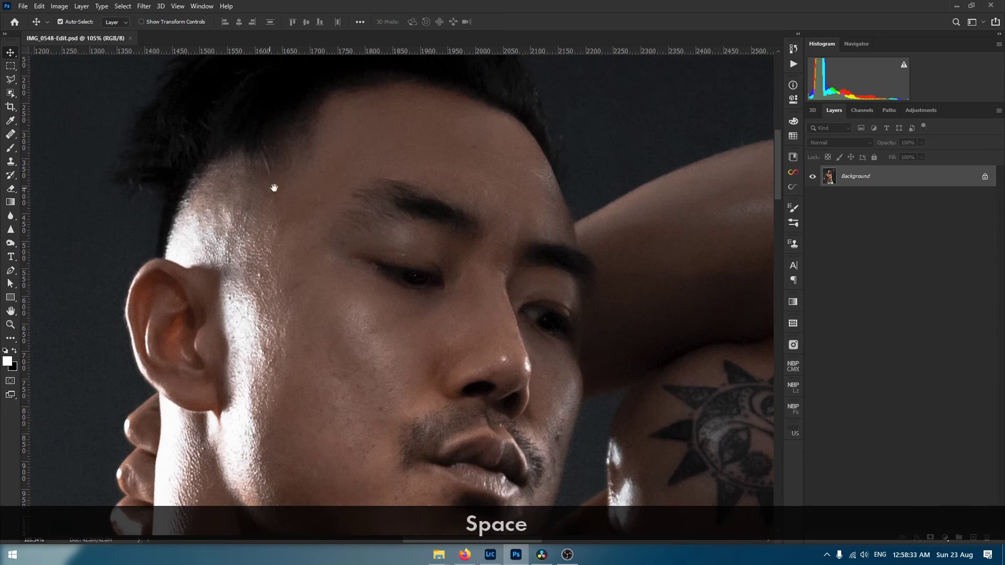
left_click_drag(289, 203, 327, 280)
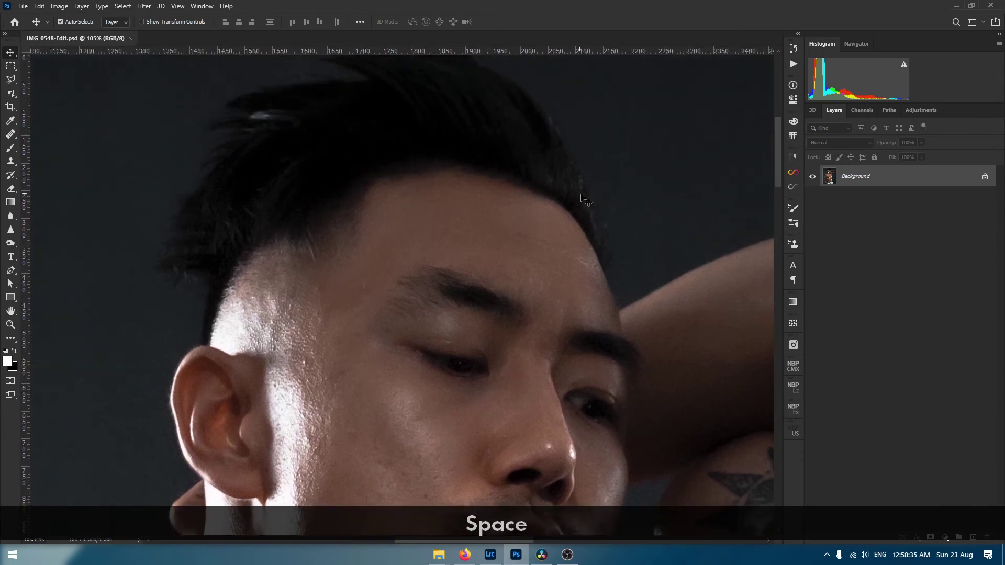
- Examine the torso from the face down over the abdomen to the shorts at 105% magnification
left_click_drag(665, 317, 318, 128)
left_click_drag(527, 381, 473, 170)
left_click_drag(361, 380, 587, 129)
left_click_drag(410, 396, 613, 148)
left_click_drag(421, 375, 421, 142)
left_click_drag(483, 373, 399, 260)
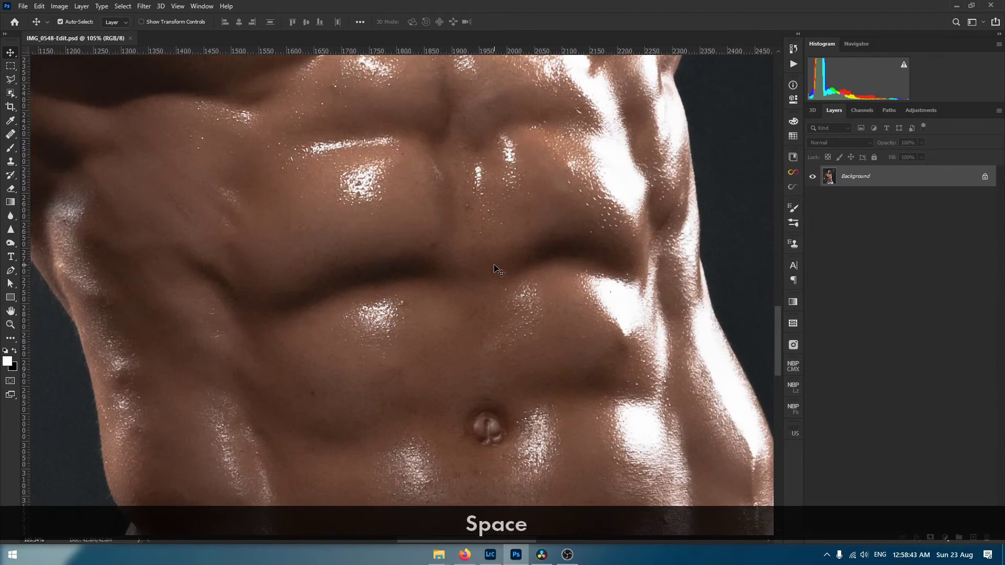
left_click_drag(511, 352, 511, 231)
left_click_drag(486, 361, 450, 237)
left_click_drag(557, 249, 450, 254)
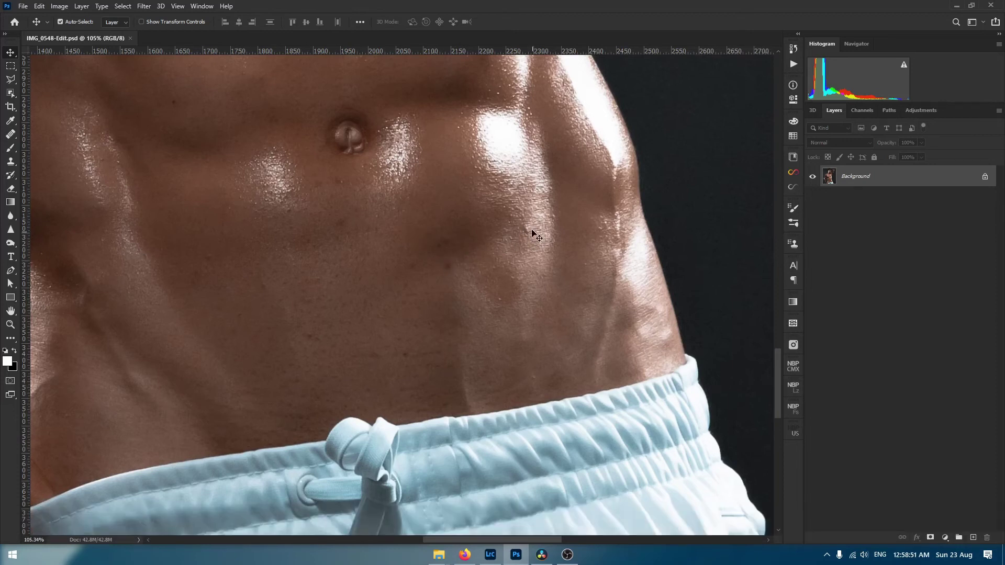
left_click_drag(332, 377, 408, 190)
left_click_drag(547, 352, 272, 208)
left_click_drag(435, 328, 403, 254)
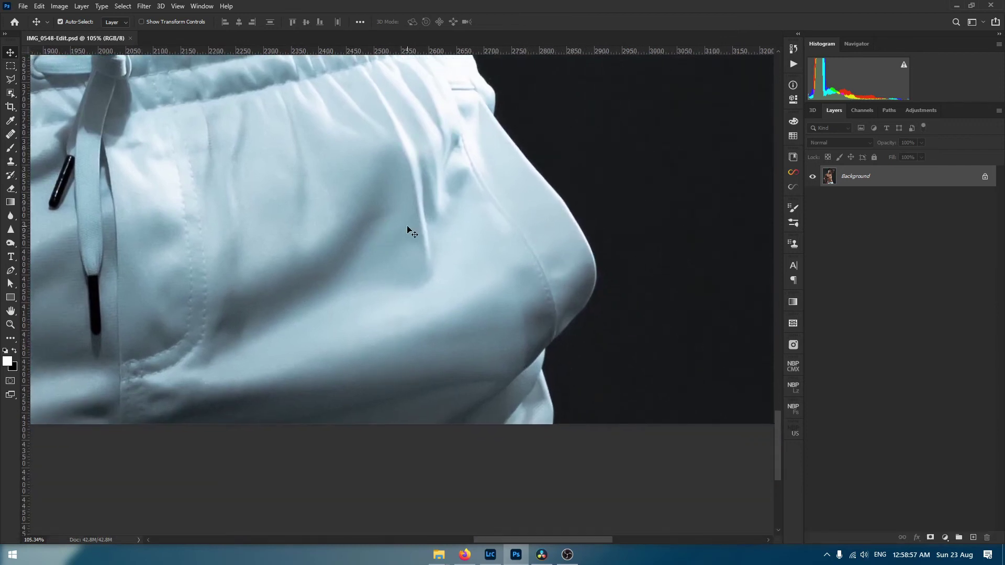
- Examine the whole image, the lowered arm and the chest at about 80%, ending on a wider view of the upper body
scroll(492, 268, "down", 10)
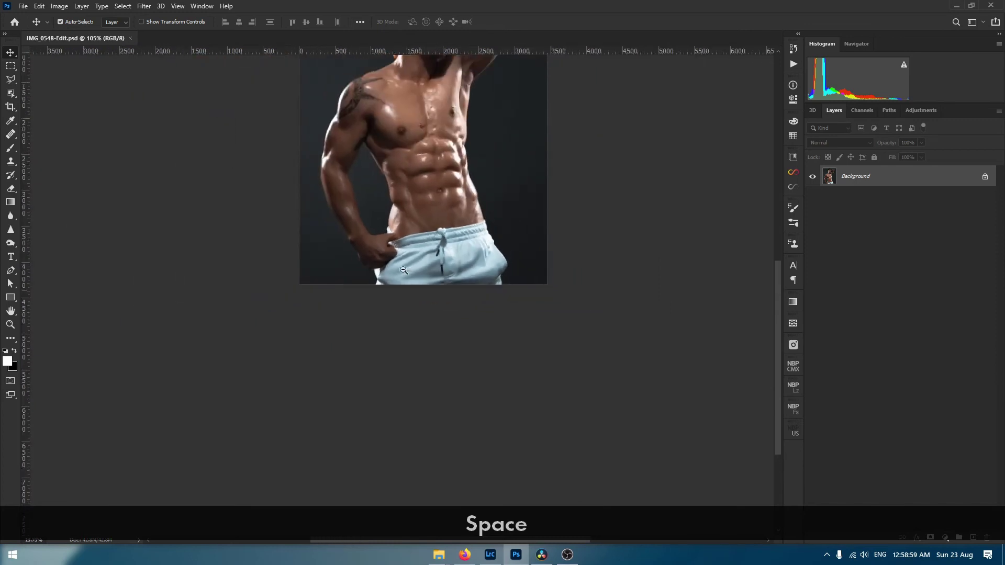
left_click_drag(441, 229, 435, 354)
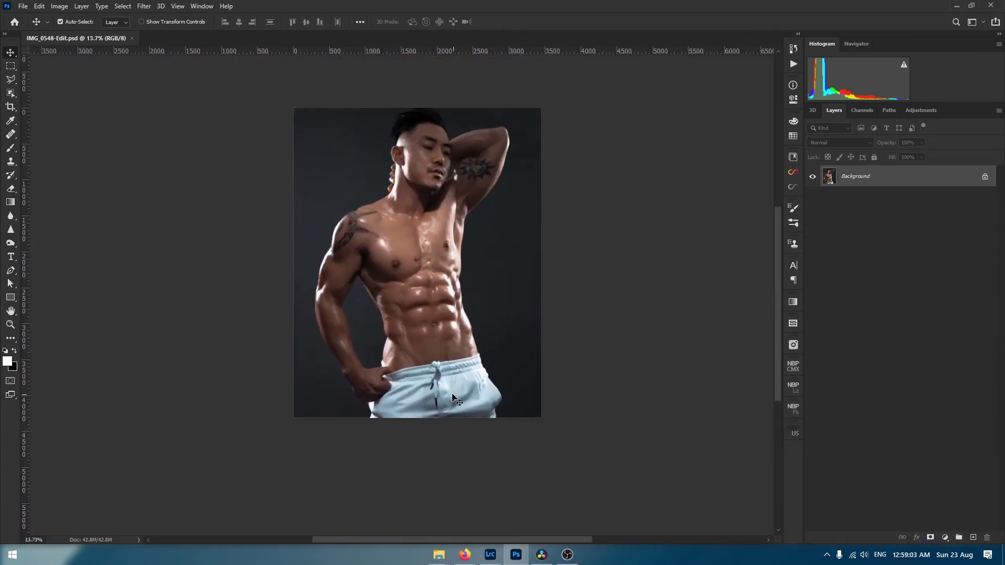
scroll(349, 382, "up", 5)
scroll(401, 384, "up", 4)
left_click_drag(392, 303, 389, 392)
left_click_drag(372, 344, 399, 456)
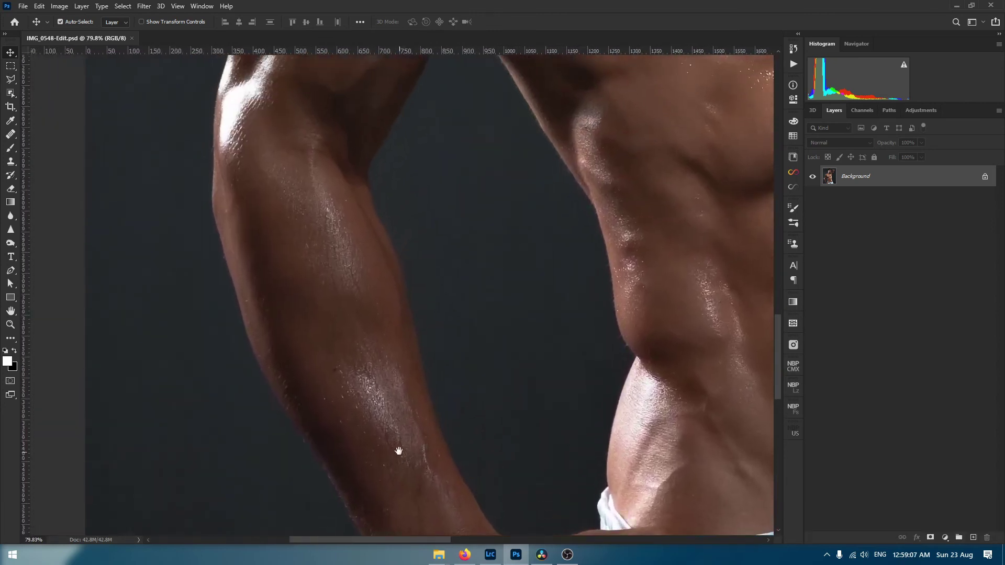
left_click_drag(335, 301, 338, 454)
left_click_drag(359, 236, 338, 441)
left_click_drag(377, 269, 367, 358)
left_click_drag(434, 246, 269, 265)
left_click_drag(550, 271, 308, 204)
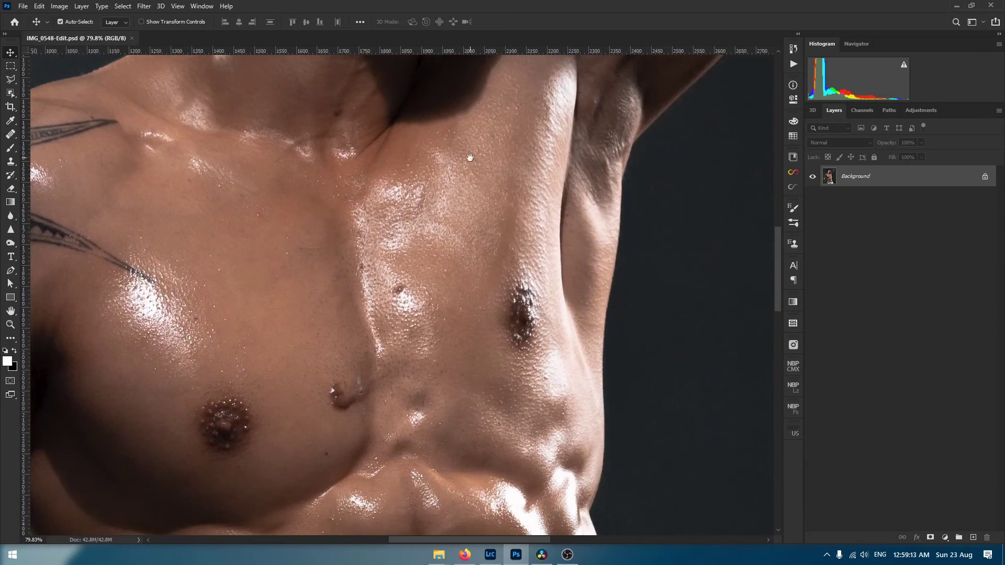
left_click_drag(470, 157, 435, 415)
mouse_move(523, 246)
left_mouse_down()
mouse_move(530, 307)
mouse_move(494, 422)
mouse_move(523, 262)
left_mouse_up()
scroll(563, 263, "down", 5)
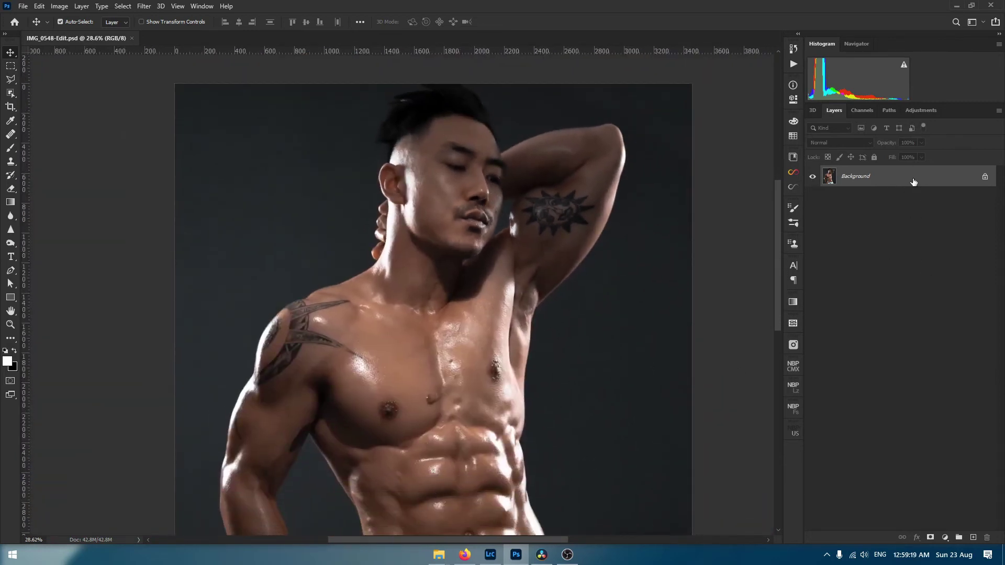
left_click_drag(920, 190, 972, 538)
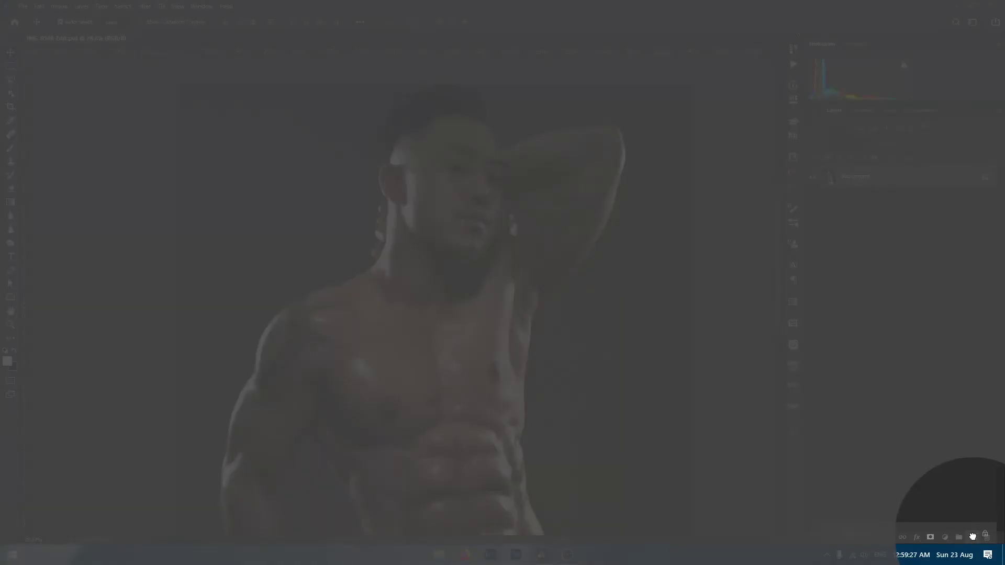
mouse_move(973, 538)
left_mouse_down()
mouse_move(974, 528)
mouse_move(973, 538)
left_mouse_up()
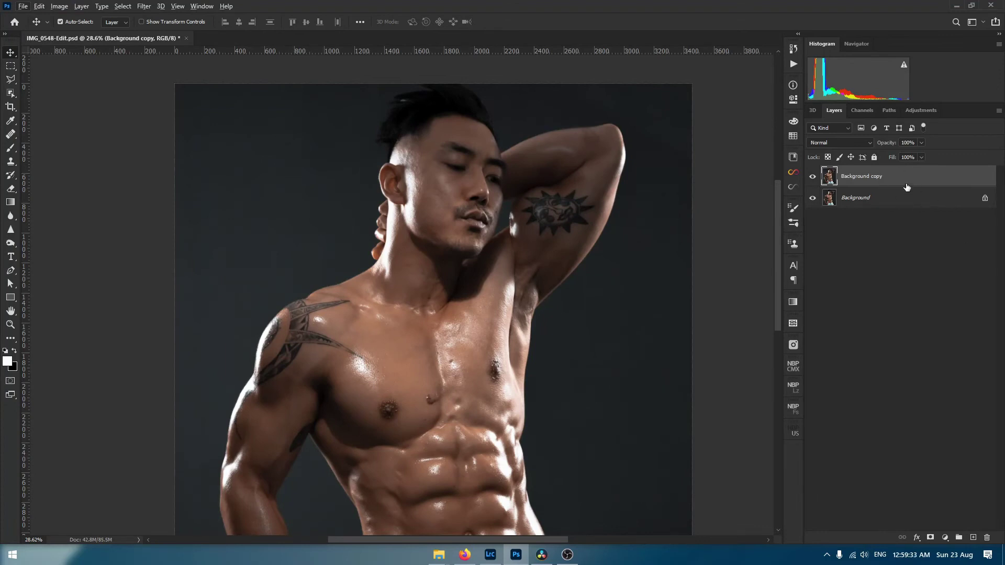
key("ctrl+z")
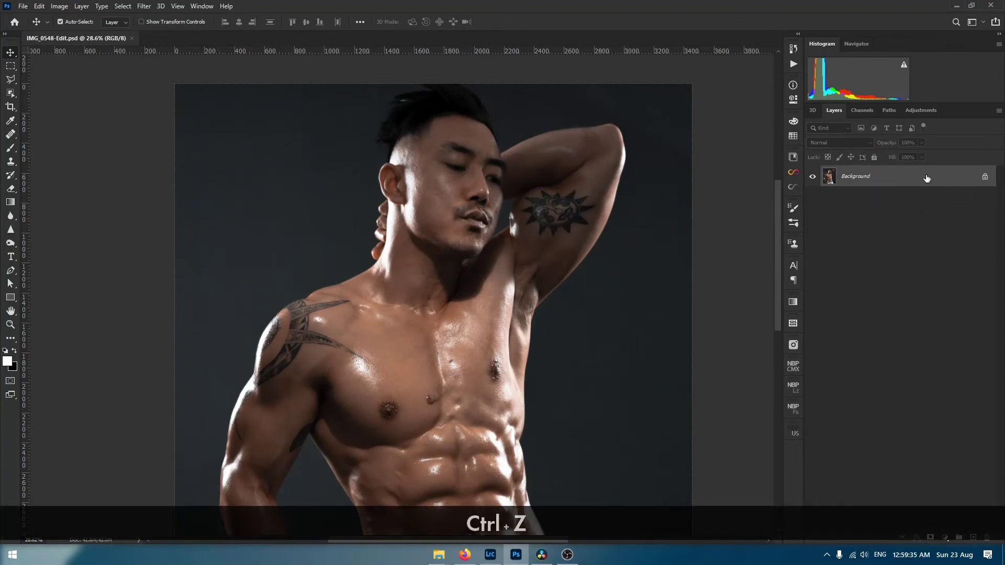
- Duplicate the Background layer and save the document
key("ctrl+j")
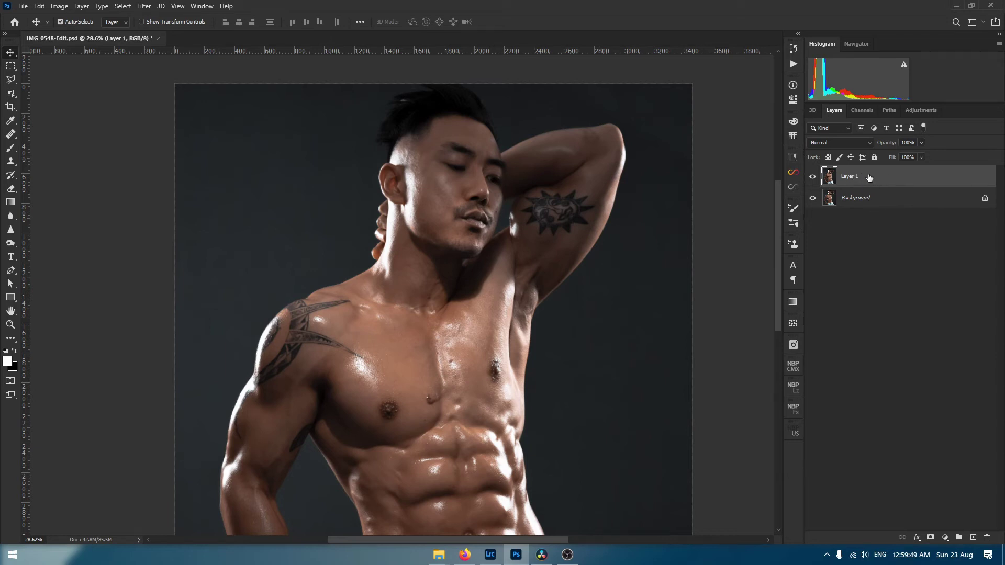
key("ctrl+s")
key("ctrl+s")
- Add a new empty layer above the duplicated photo layer and name it Heal
left_click(974, 538)
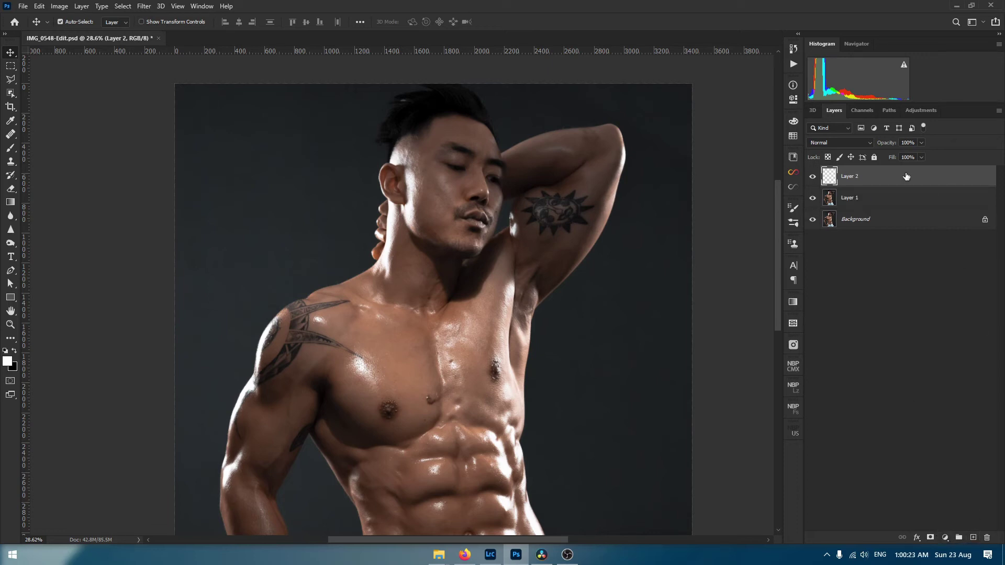
double_click(855, 178)
type("Heal")
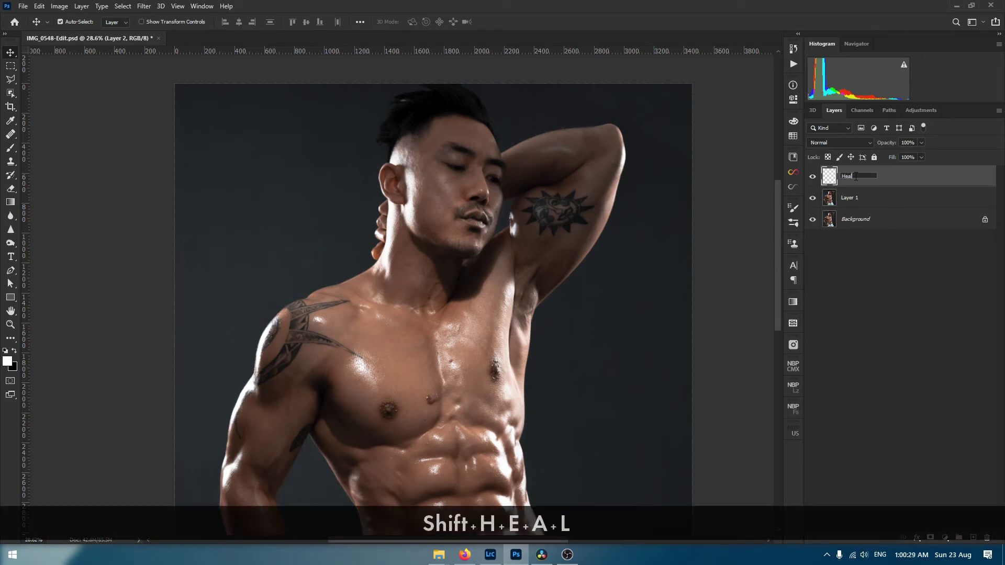
key("Return")
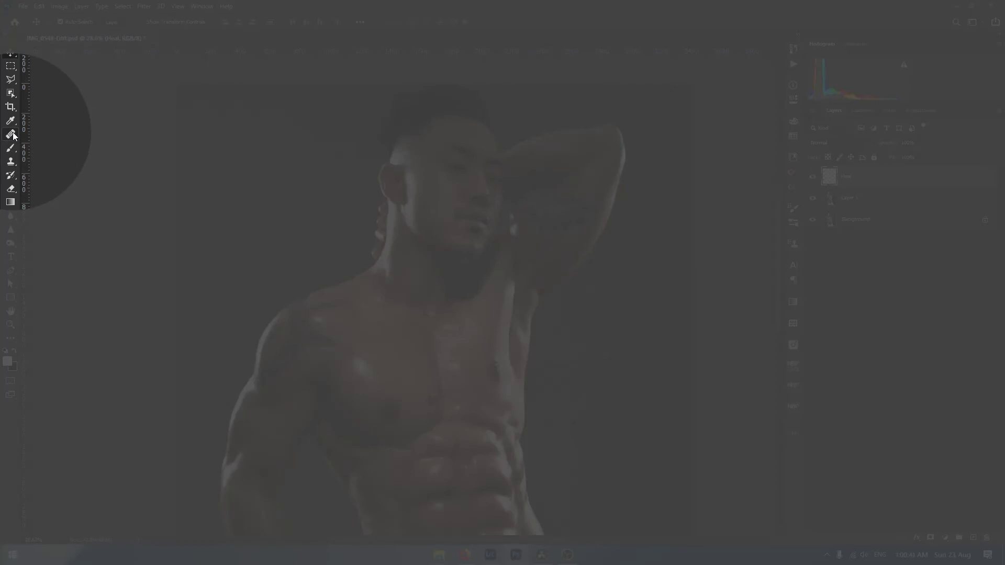
- Choose the Healing Brush Tool and try brush sizes over the cheek beside the ear, ending at 73 px
left_click(12, 137)
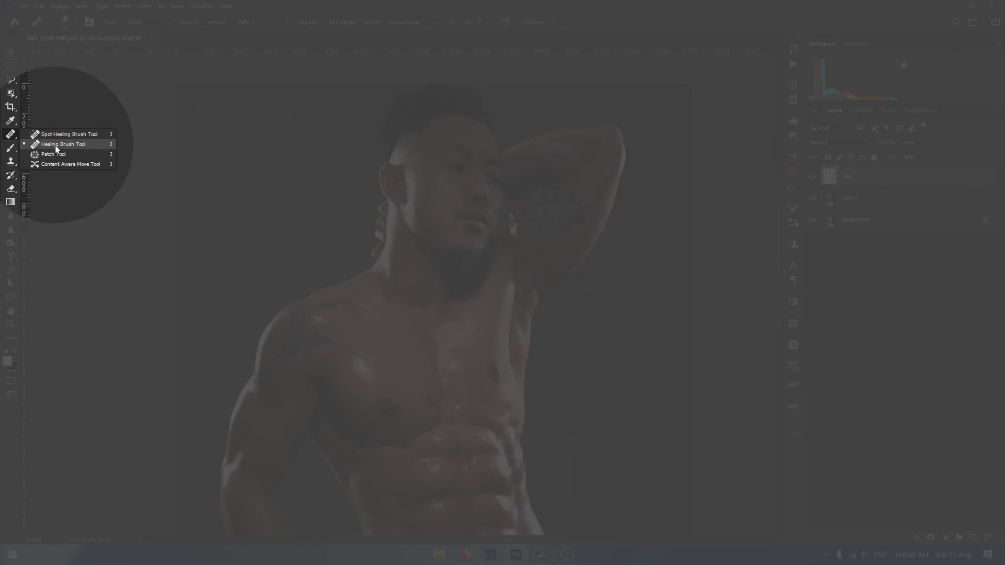
left_click(55, 146)
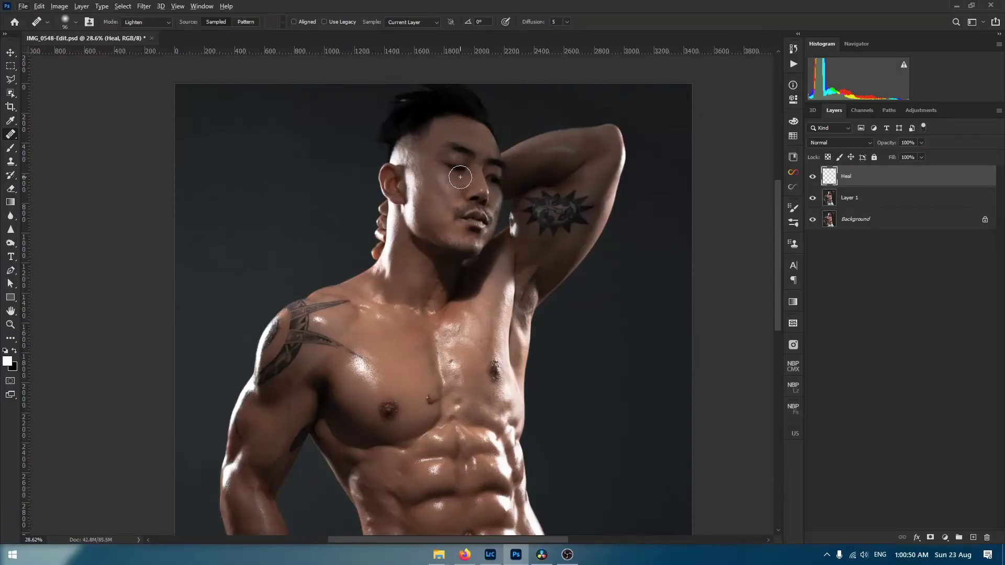
mouse_move(410, 167)
left_mouse_down()
mouse_move(495, 173)
mouse_move(417, 212)
left_mouse_up()
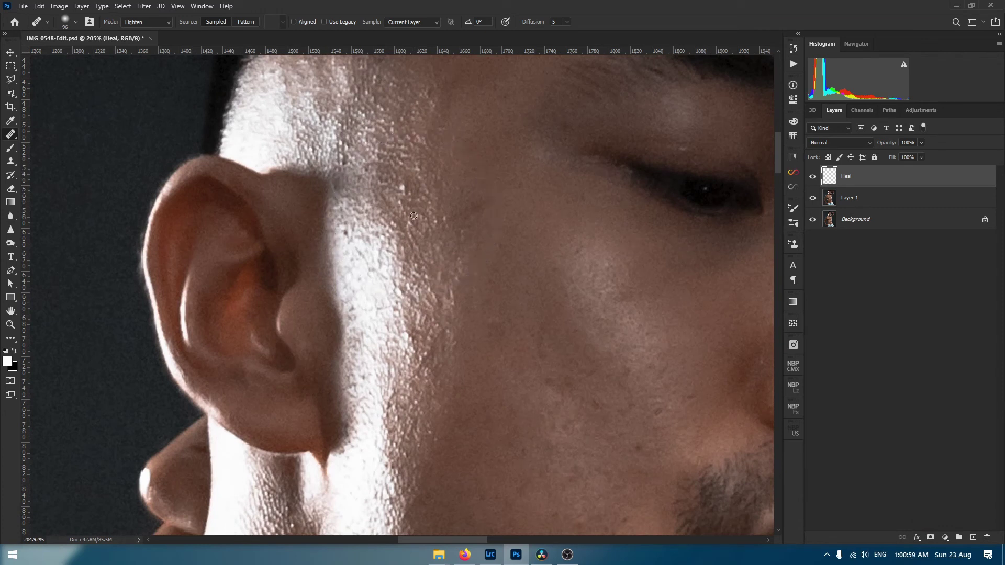
mouse_move(413, 215)
left_mouse_down()
mouse_move(372, 221)
mouse_move(402, 230)
mouse_move(379, 229)
mouse_move(391, 227)
mouse_move(397, 143)
mouse_move(403, 184)
mouse_move(416, 162)
mouse_move(414, 133)
mouse_move(409, 300)
mouse_move(405, 92)
mouse_move(401, 250)
mouse_move(410, 77)
mouse_move(402, 218)
mouse_move(400, 29)
mouse_move(375, 40)
left_mouse_up()
left_click_drag(428, 234, 561, 231)
left_click_drag(530, 235, 530, 235)
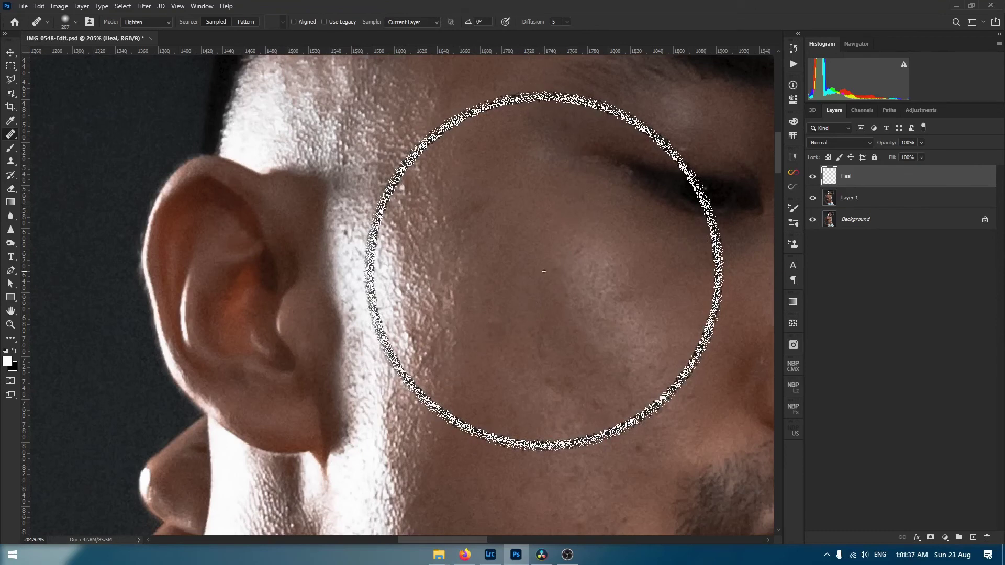
left_click_drag(482, 235, 403, 261)
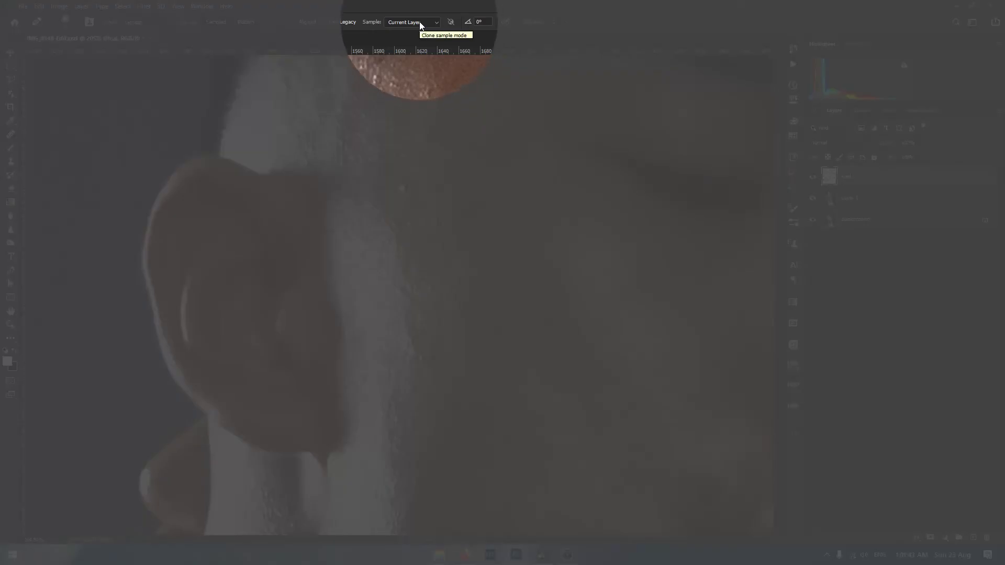
- Set the Healing Brush to sample Current & Below and try healing the bright temple spot at 26 px from nearby skin
left_click(411, 23)
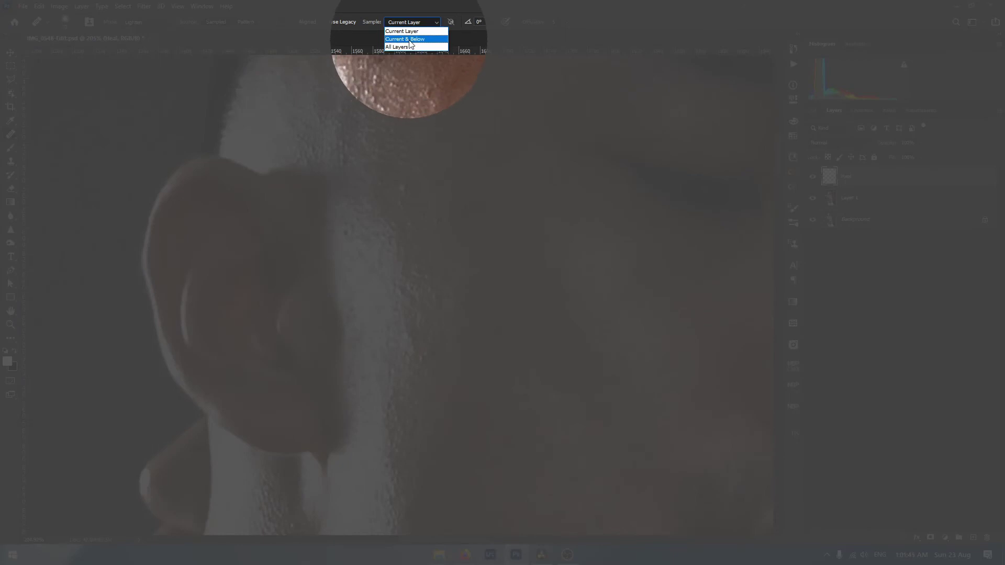
left_click(410, 39)
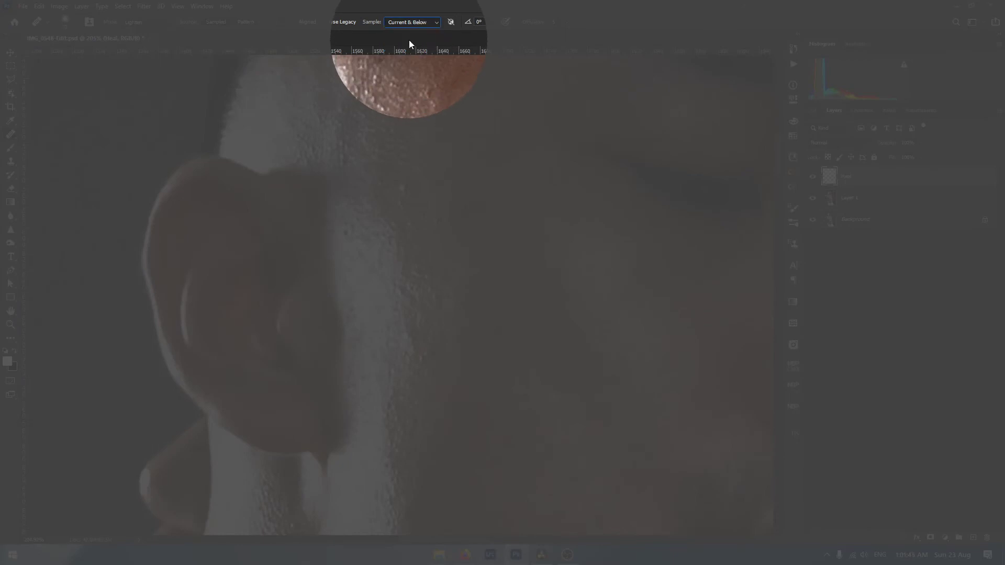
key("Escape")
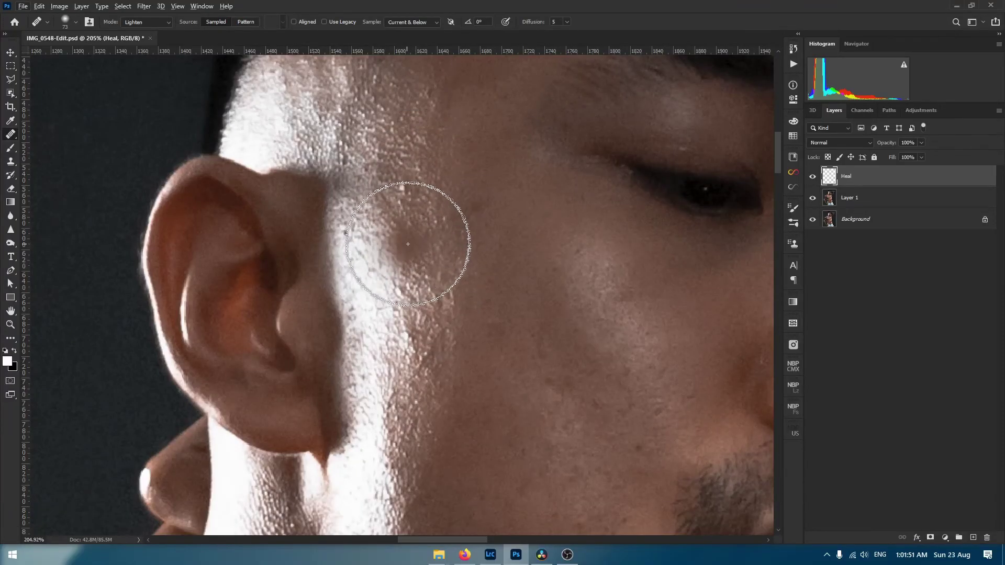
mouse_move(408, 244)
left_mouse_down()
mouse_move(416, 245)
mouse_move(398, 246)
left_mouse_up()
left_click(418, 226, "alt")
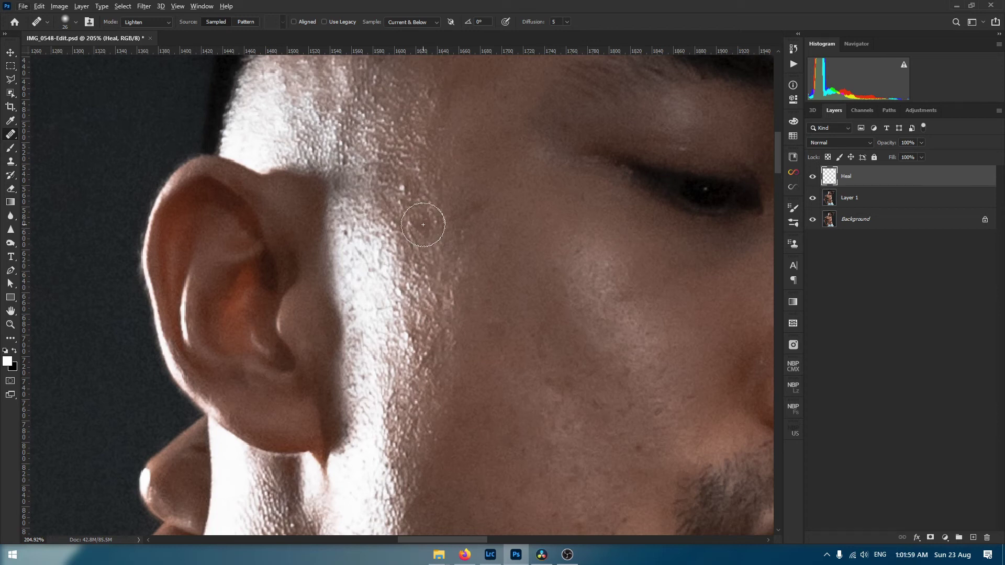
left_click(420, 231, "alt")
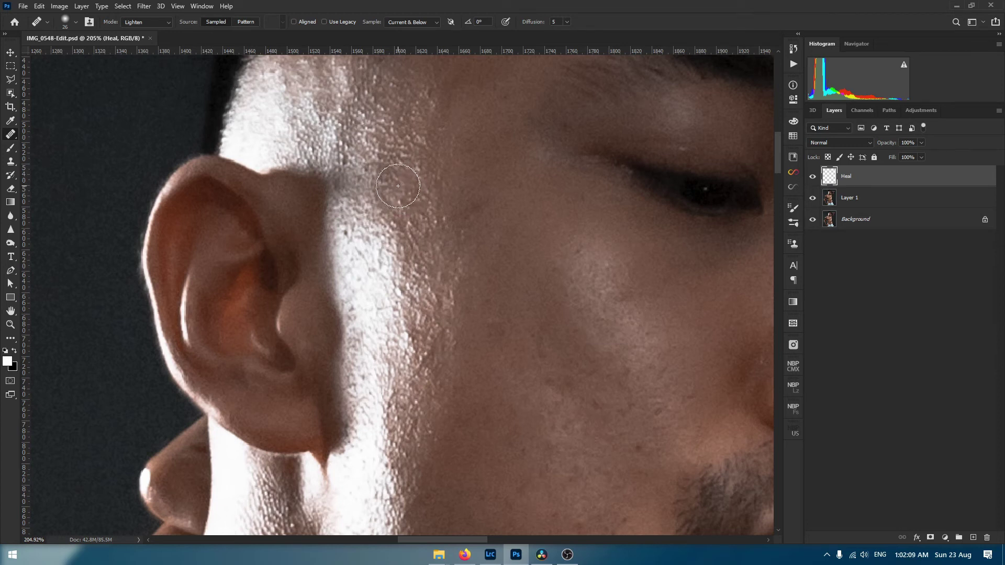
left_click_drag(401, 188, 405, 192)
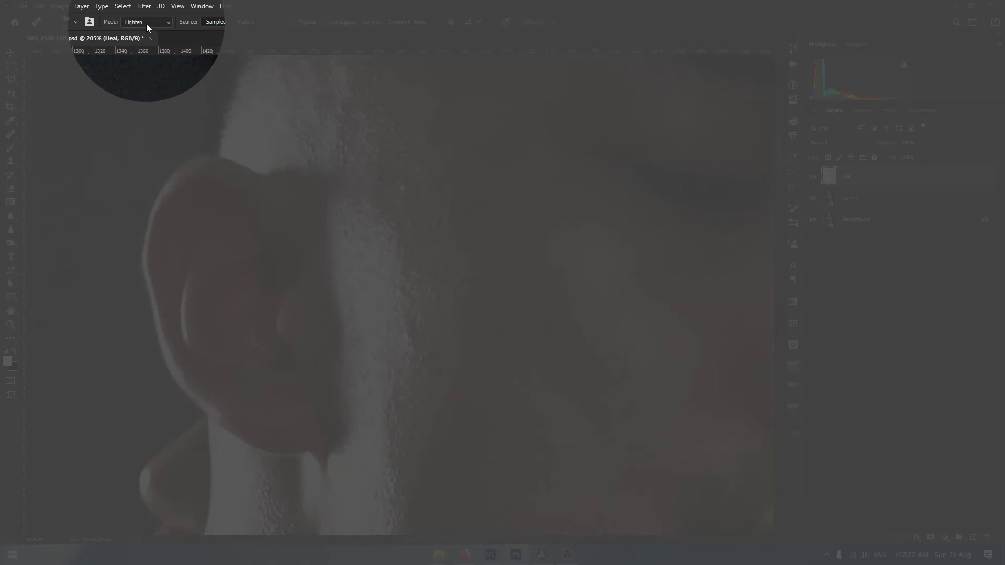
- Set the Healing Brush mode to Normal and heal the bright temple spot with clean skin sampled just above it
left_click(146, 24)
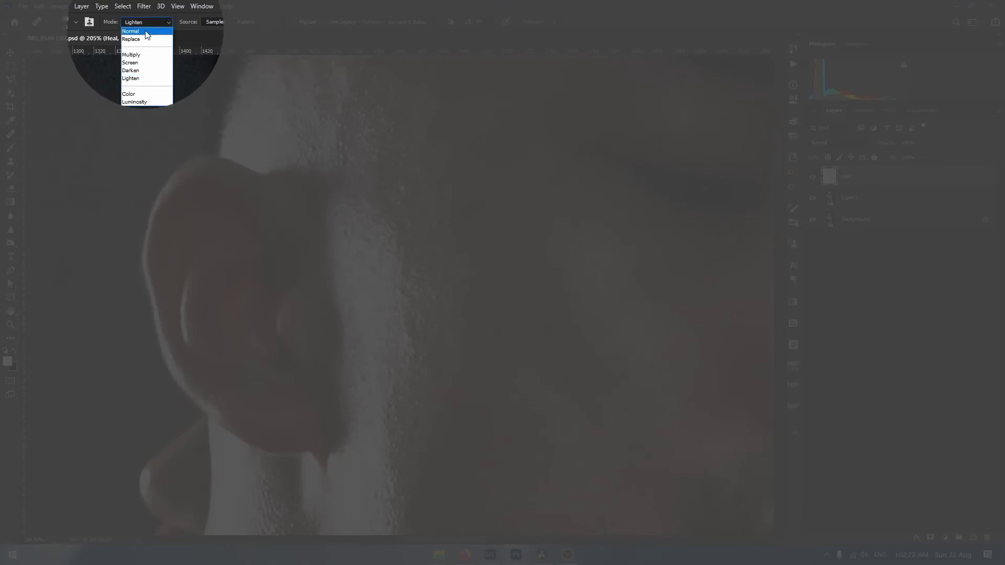
left_click(146, 31)
key("Escape")
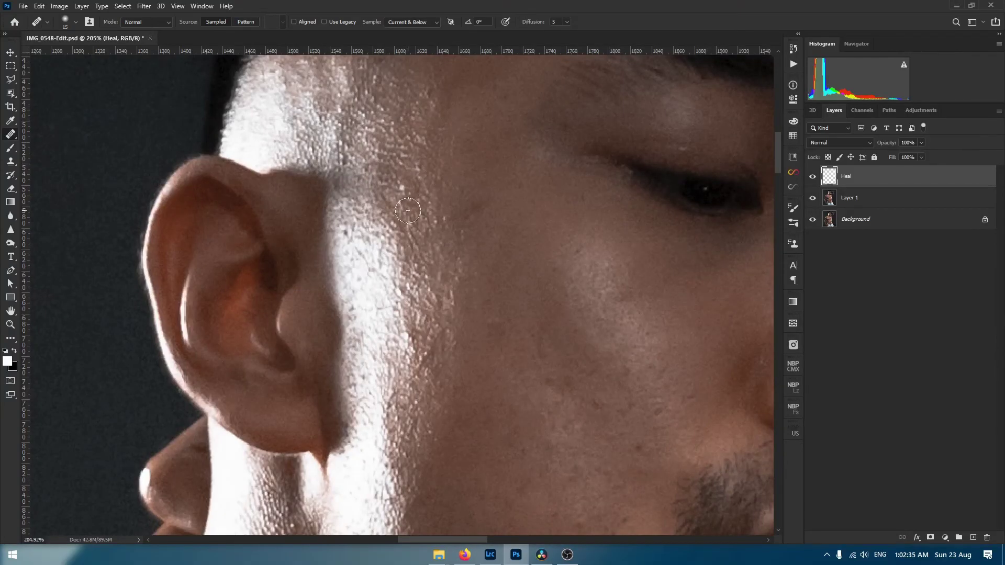
left_click_drag(415, 213, 419, 220)
left_click(407, 169, "alt")
left_click(405, 192)
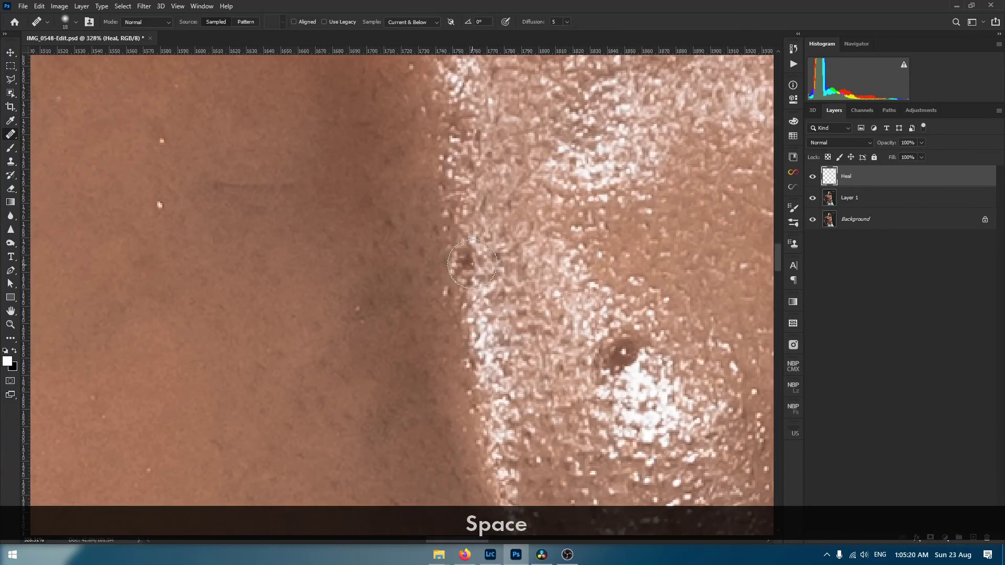
- Heal the small dark spot at the centre of the chest and the skin beside the nearby mole
left_click(472, 263)
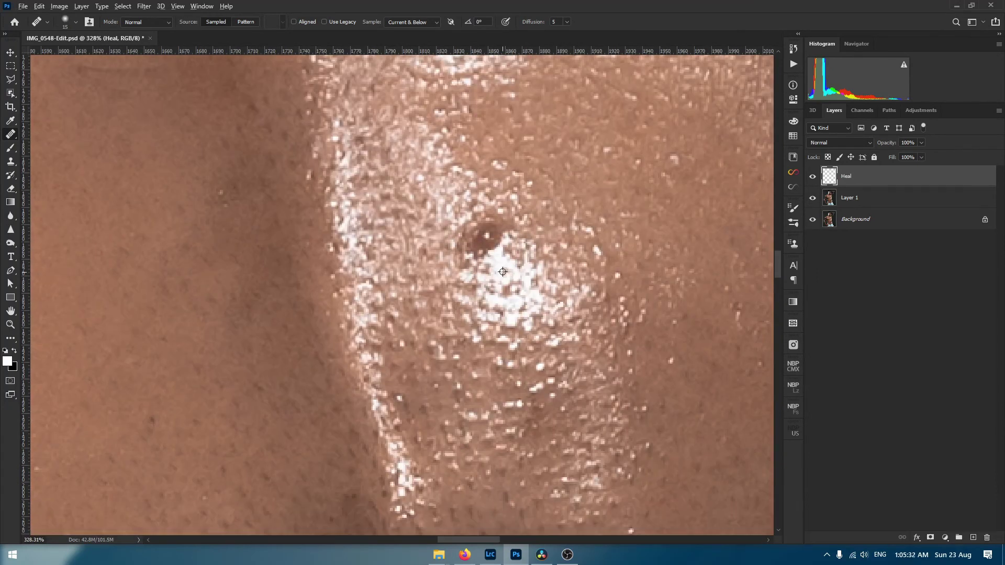
left_click(460, 226)
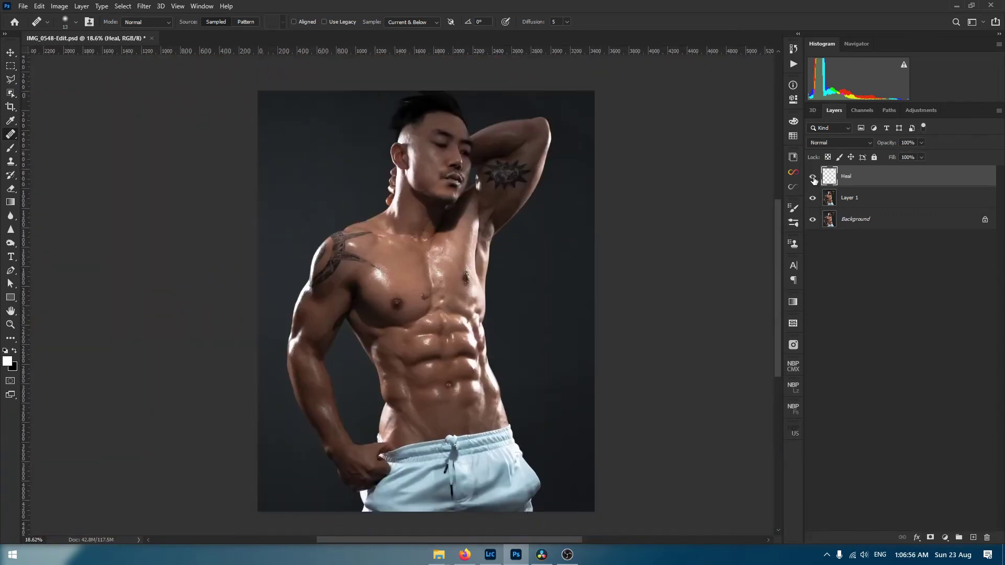
- Save the document and check the healed torso up close, finishing with the whole photo in view
key("ctrl+s")
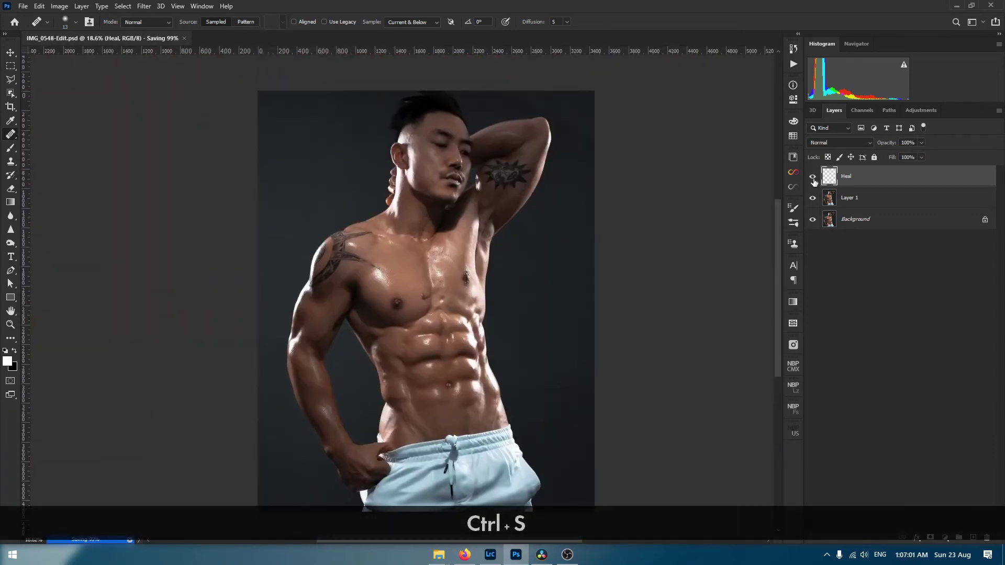
key("space")
scroll(529, 285, "up", 5)
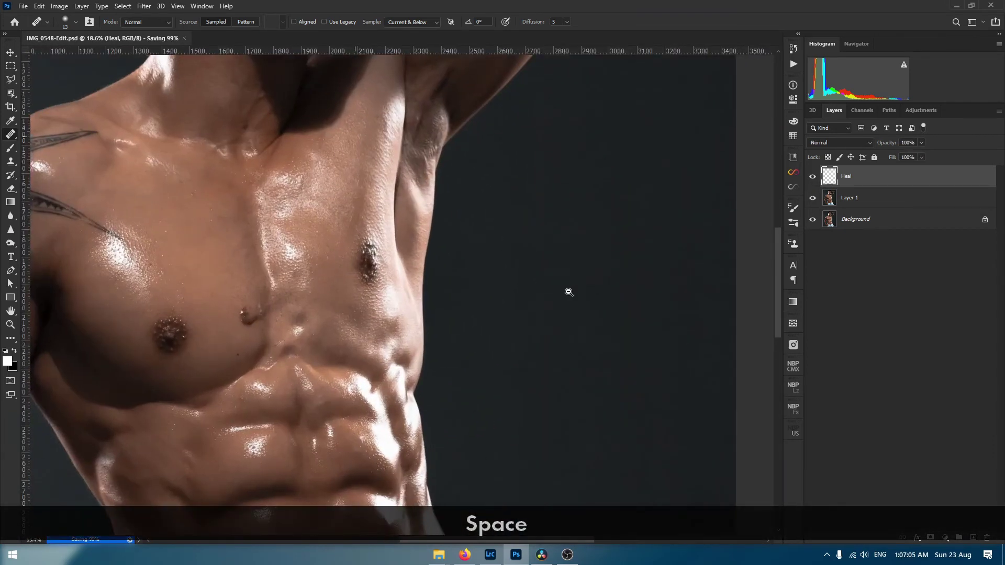
scroll(579, 280, "up", 3)
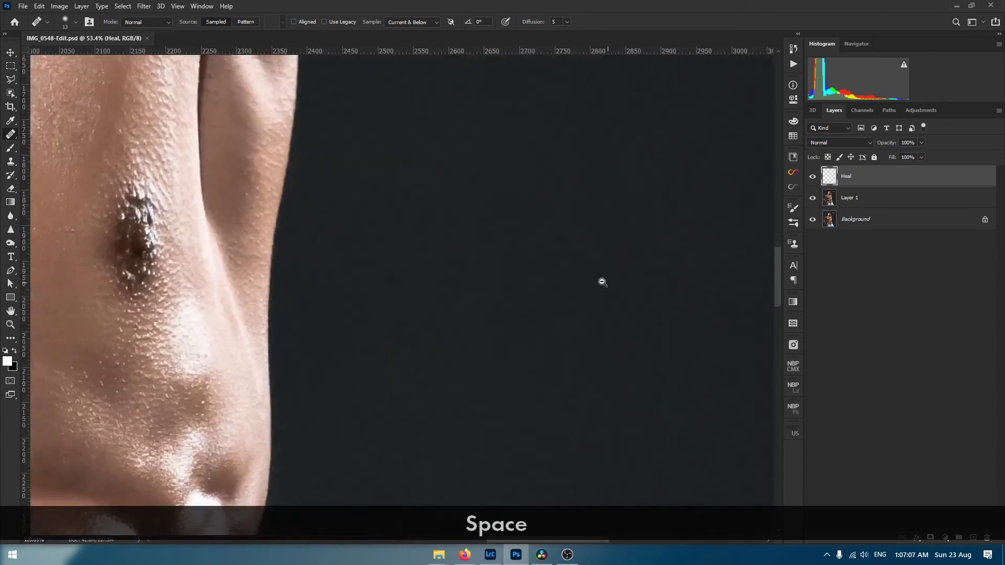
scroll(605, 283, "down", 8)
left_click_drag(459, 261, 424, 241)
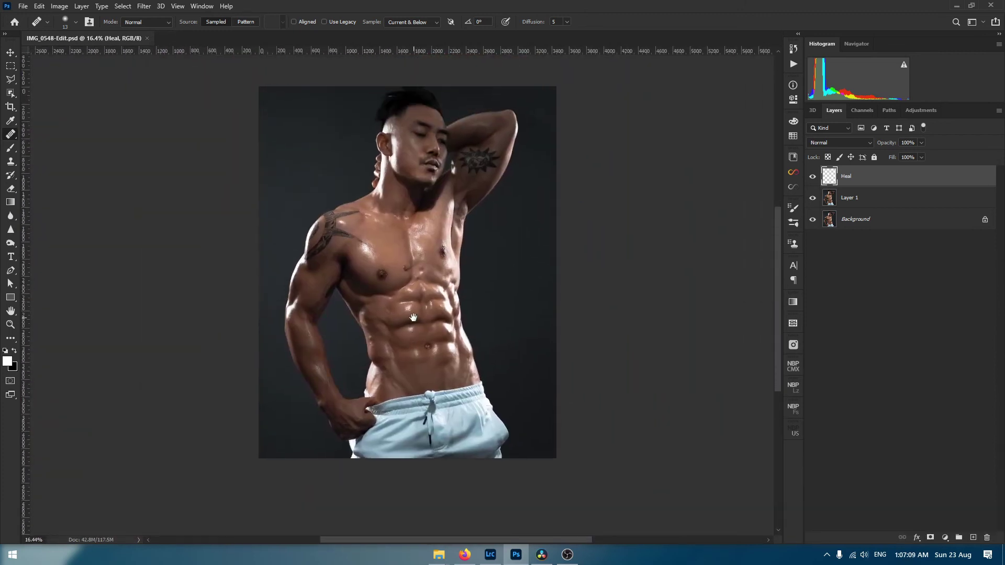
key("ctrl+0")
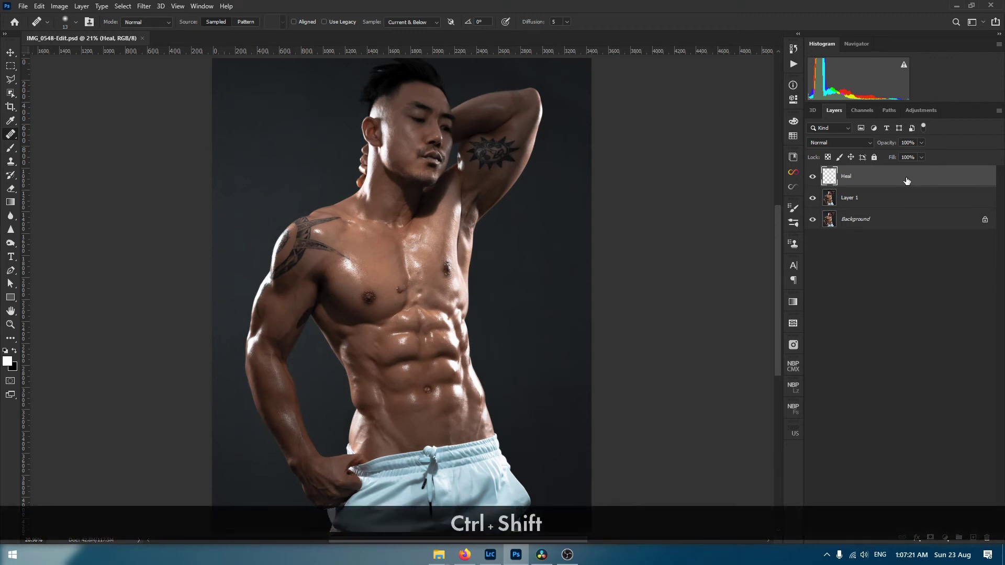
- Stamp all visible layers into a new merged layer on top and name it Surface Blur
key("ctrl+alt+shift+e")
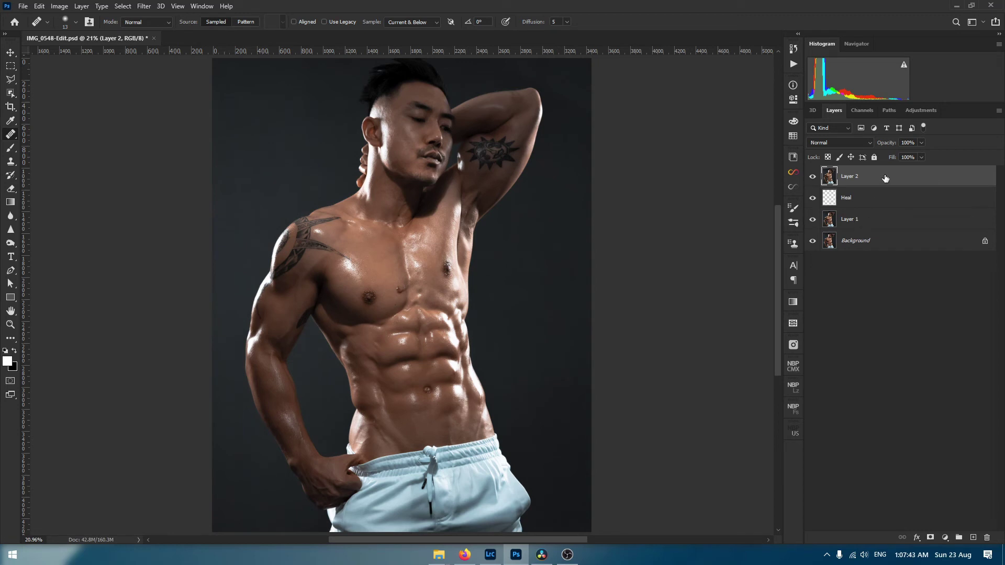
double_click(851, 179)
type("Surfac")
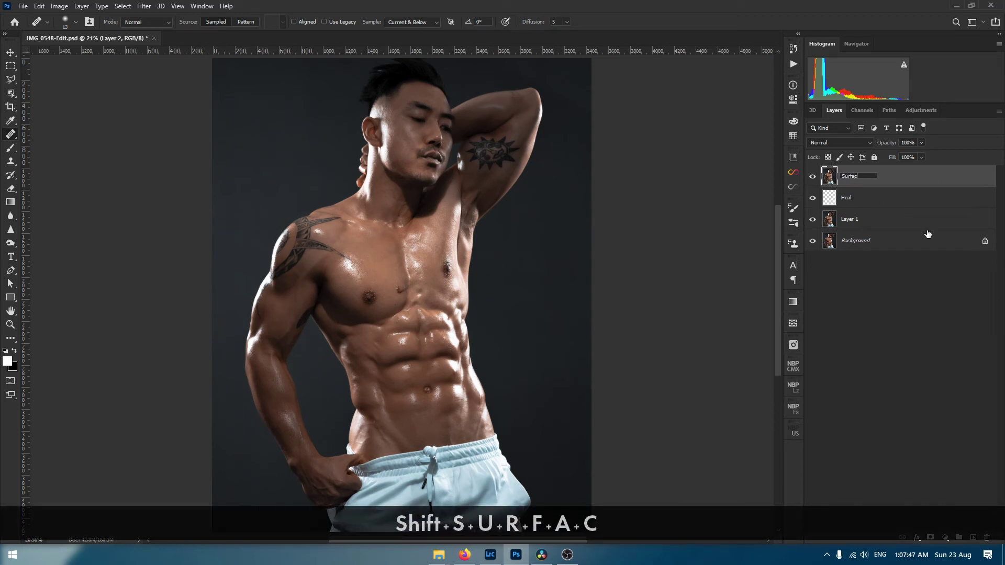
type("e Blur")
key("Return")
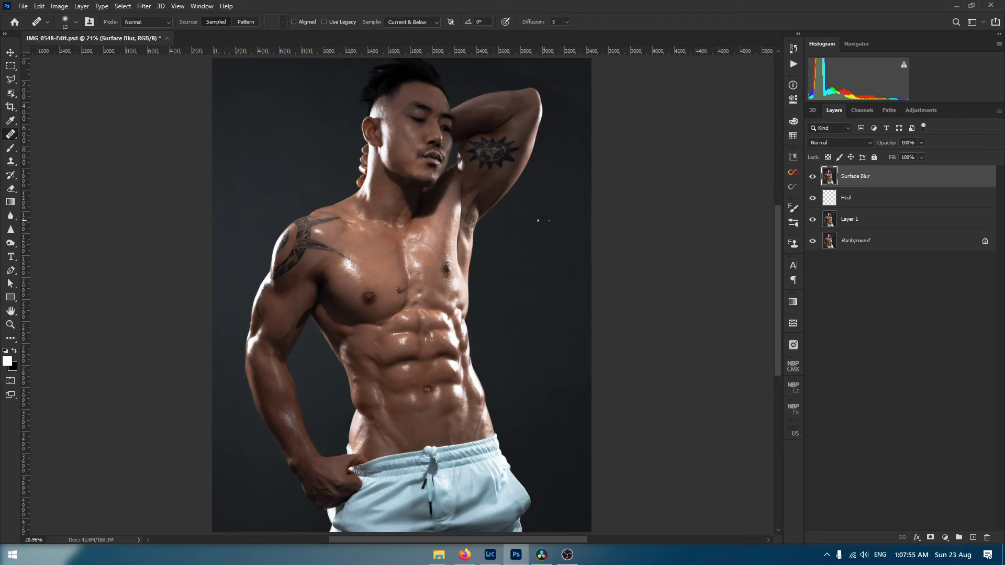
- Start the Surface Blur filter on the merged Surface Blur layer, viewing the backdrop beside the torso at 100%
key("space")
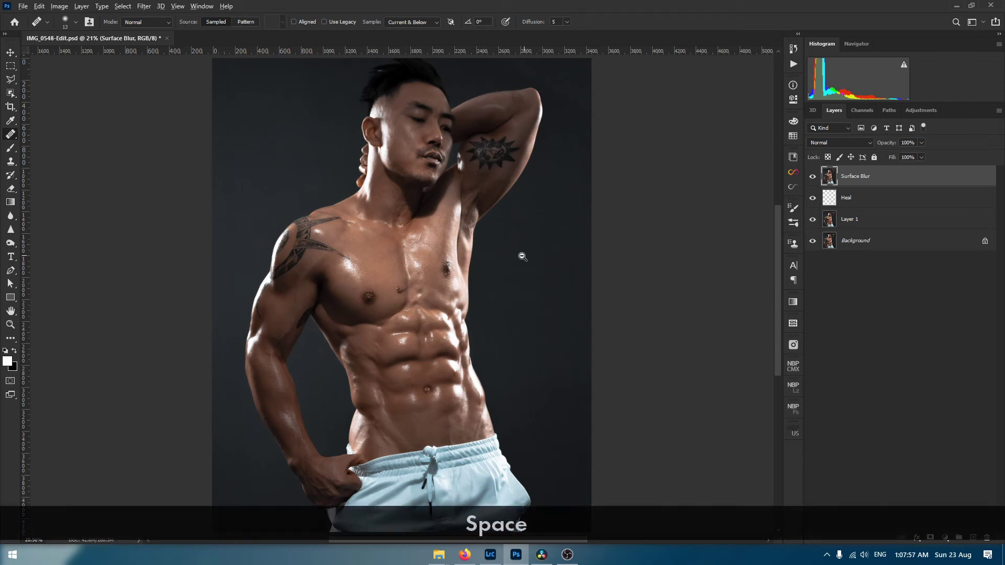
scroll(583, 258, "up", 6)
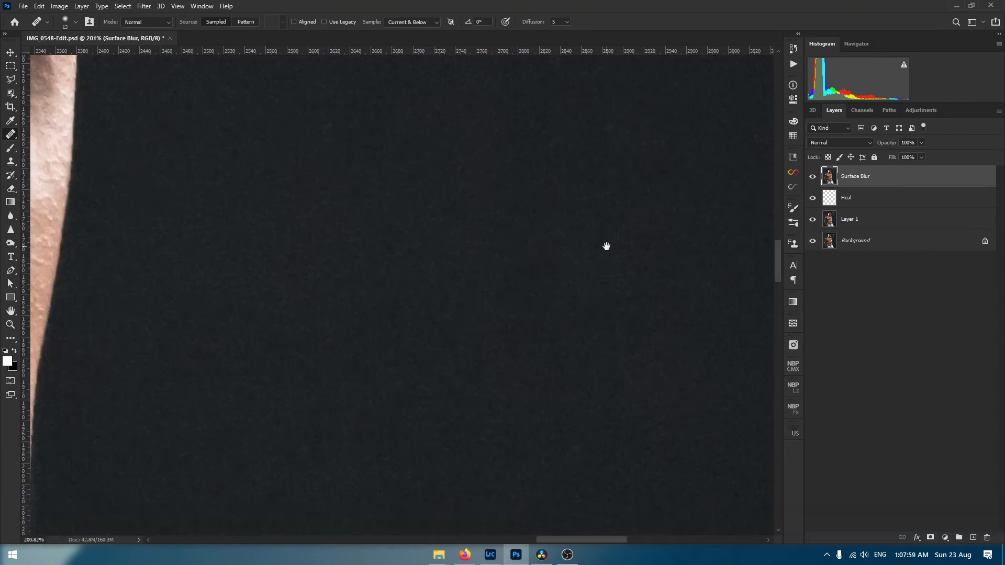
scroll(602, 245, "down", 4)
mouse_move(501, 257)
left_mouse_down()
mouse_move(478, 290)
mouse_move(460, 294)
left_mouse_up()
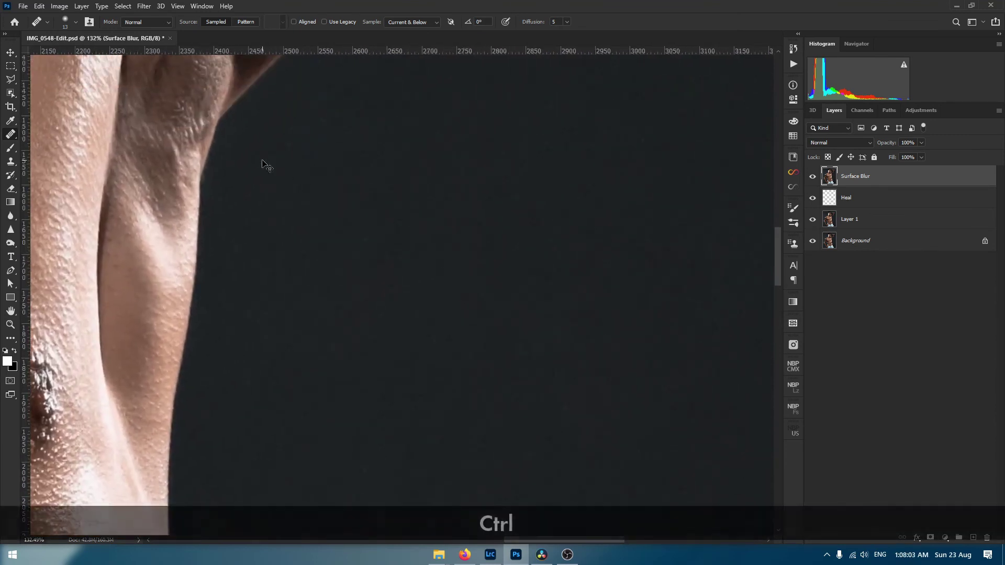
key("ctrl+1")
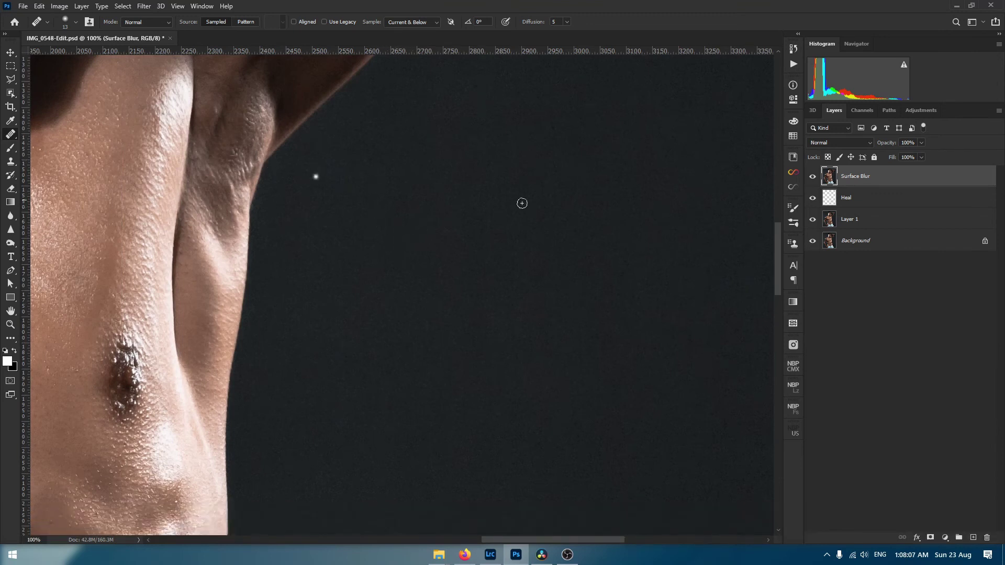
left_click(142, 6)
mouse_move(178, 124)
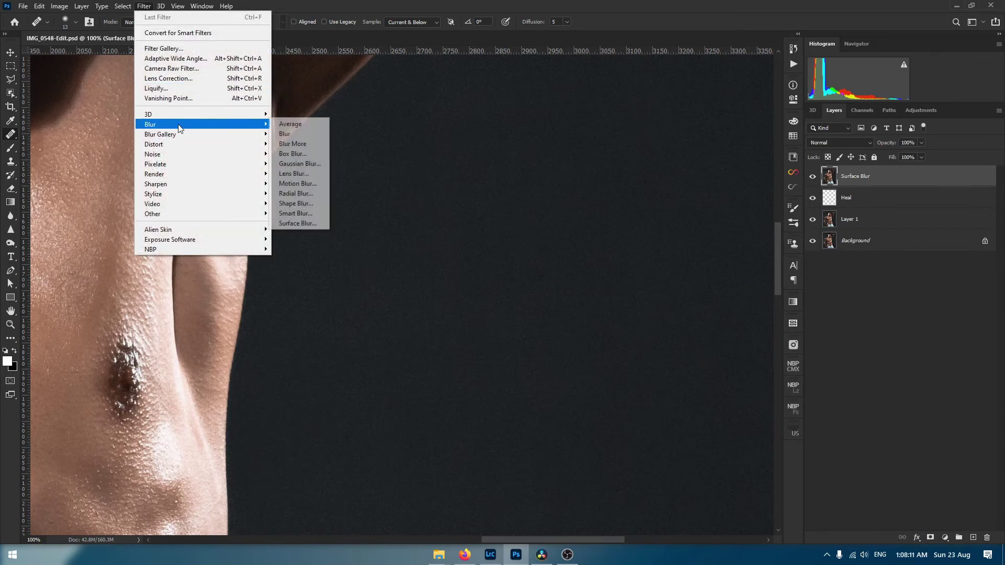
left_click(298, 223)
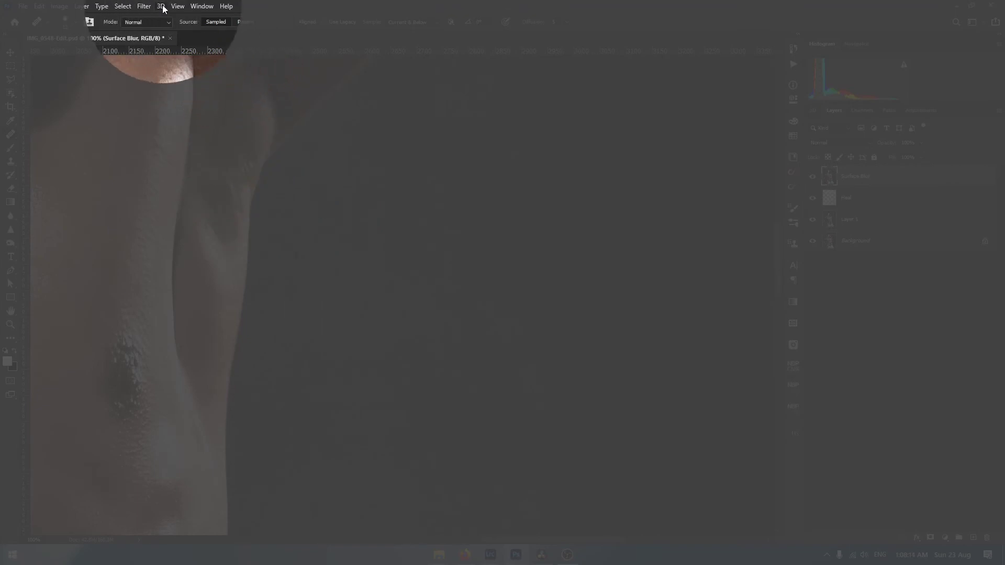
left_click(143, 6)
mouse_move(157, 124)
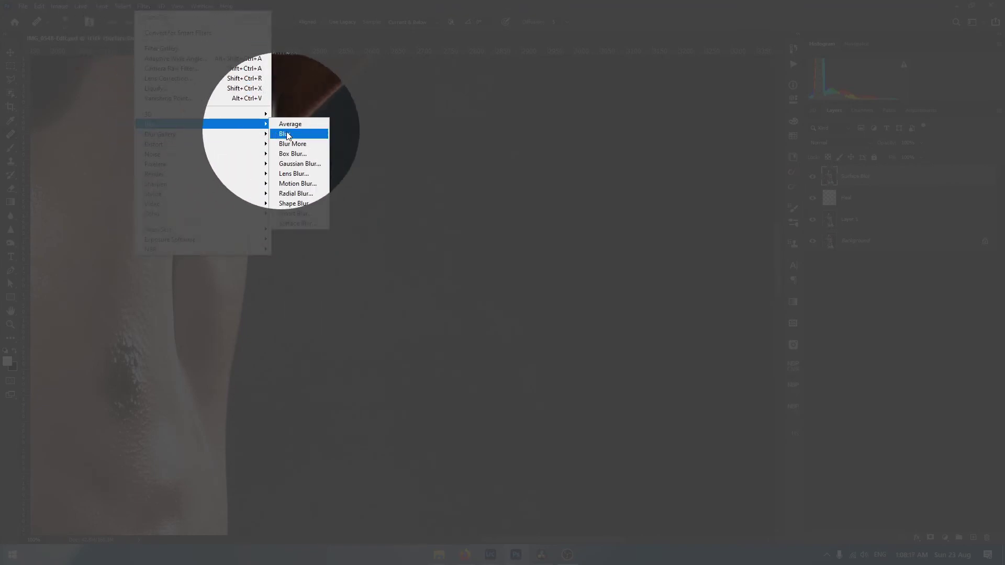
left_click(298, 224)
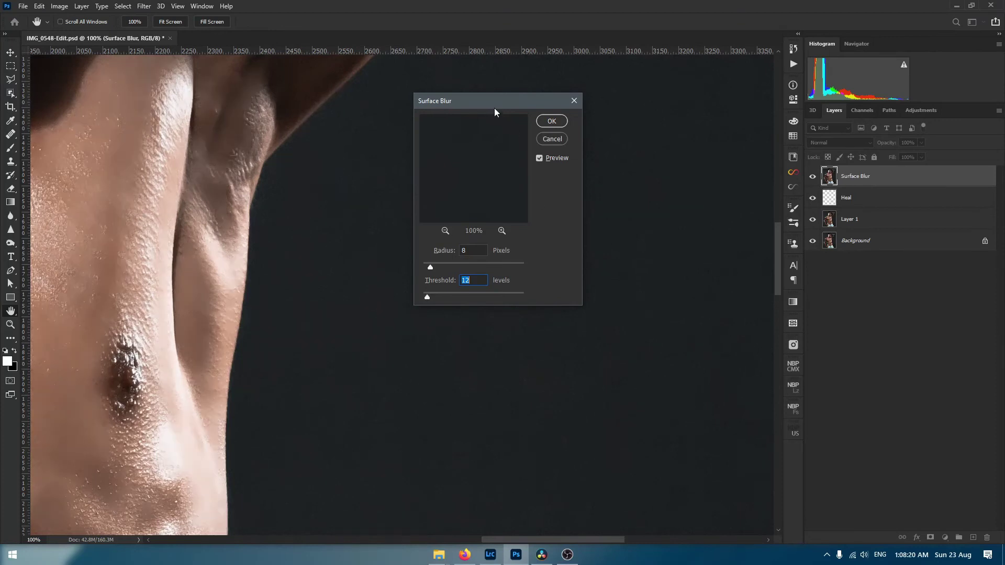
left_click_drag(495, 106, 695, 139)
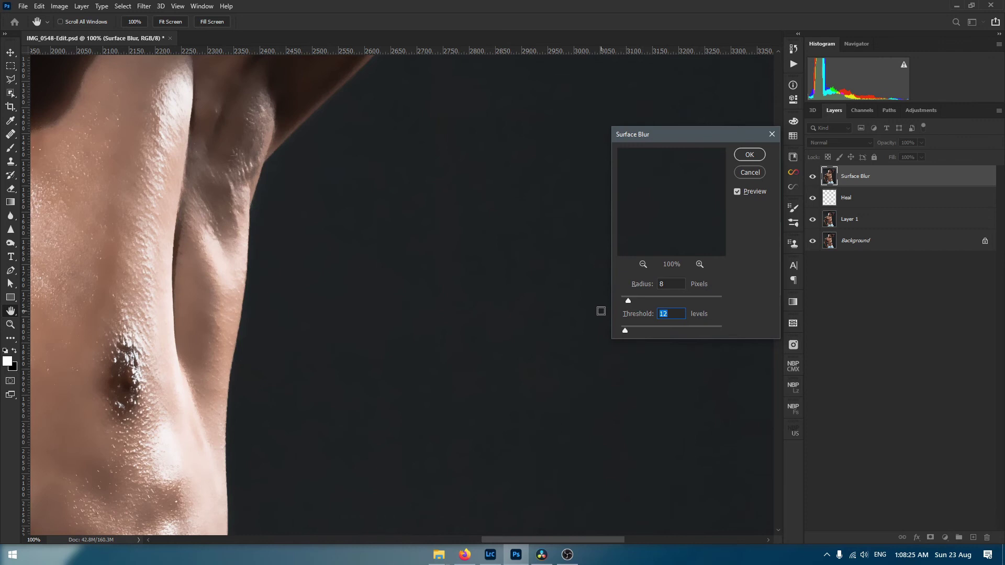
- Fine-tune the blur's radius and threshold to smooth the backdrop, comparing with the preview off, and apply the filter
left_click_drag(626, 331, 596, 331)
left_click(736, 191)
left_click(737, 192)
left_click_drag(629, 301, 632, 300)
left_click(633, 300)
left_click(738, 192)
left_click(636, 301)
left_click(623, 331)
left_click(623, 331)
left_click_drag(623, 331, 624, 331)
left_click_drag(625, 331, 622, 332)
left_click(748, 157)
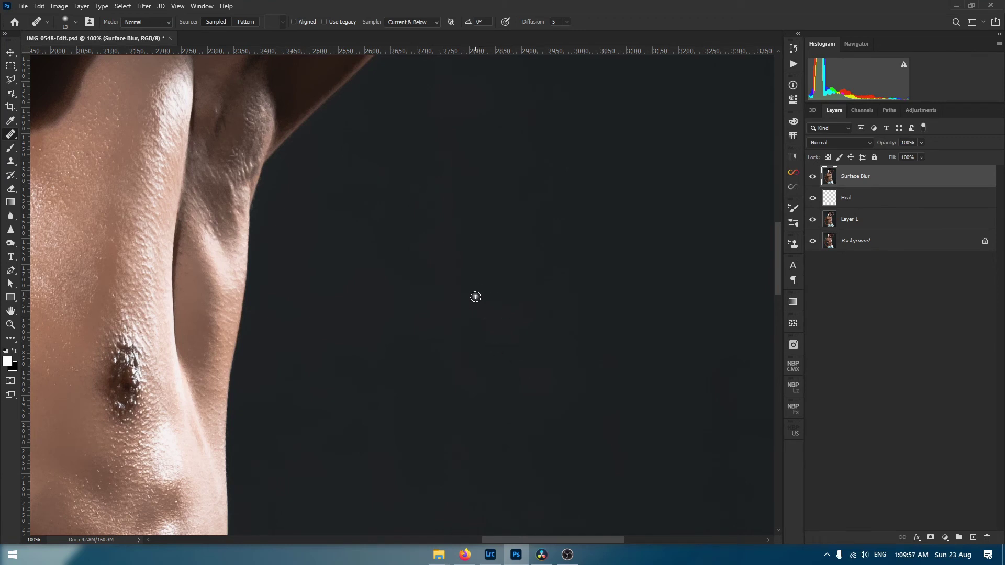
- Compare the photo with and without the Surface Blur layer across the torso and backdrop
key("ctrl+space")
left_click_drag(501, 279, 423, 289)
left_click_drag(477, 322, 482, 302)
left_click_drag(544, 293, 572, 287)
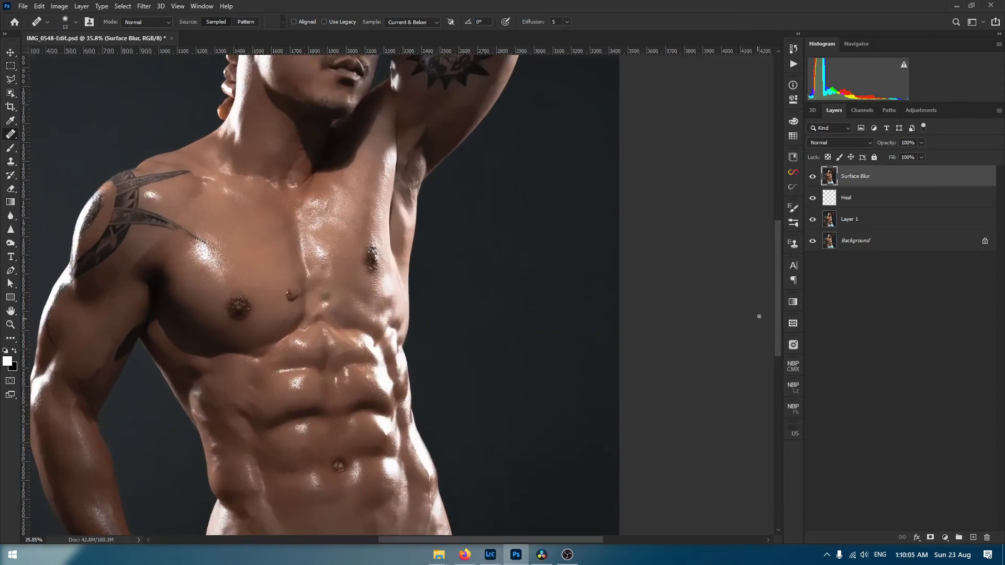
left_click(813, 177)
left_click(812, 177)
left_click(812, 177)
left_click(812, 177)
left_click(813, 176)
left_click(813, 177)
left_click(813, 178)
left_click(813, 177)
- Lower the Surface Blur layer's opacity to 52% and compare the full photo with and without the layer
left_click(921, 143)
mouse_move(893, 158)
left_mouse_down()
mouse_move(883, 160)
mouse_move(899, 158)
left_mouse_up()
left_click_drag(398, 313, 382, 315)
left_click_drag(369, 372, 401, 314)
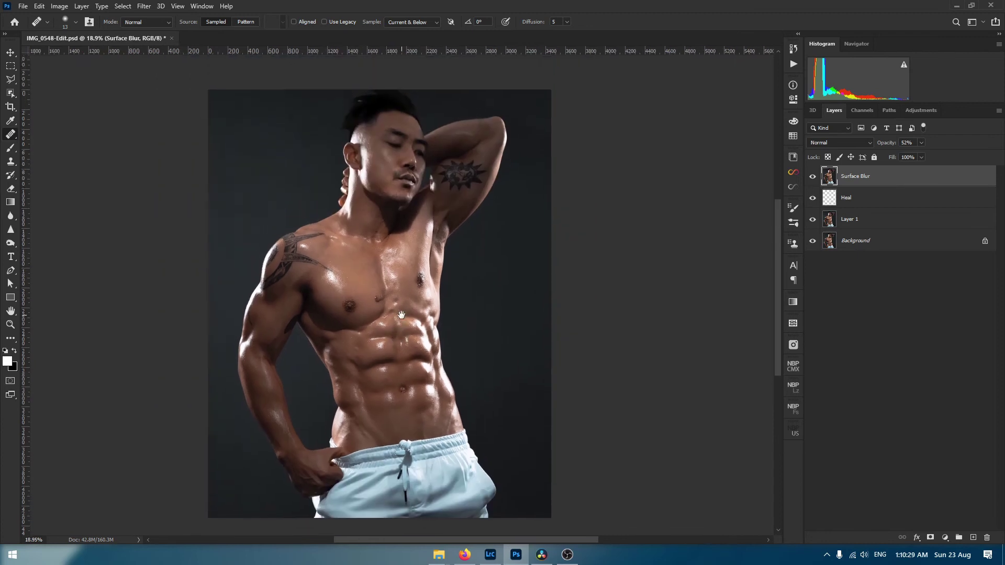
left_click(813, 178)
left_click(812, 178)
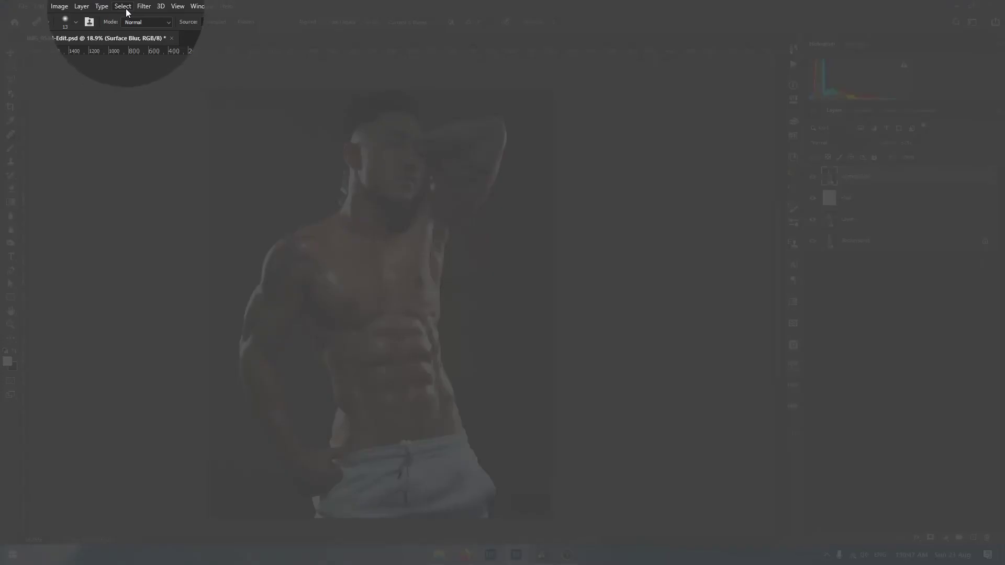
- Start a Color Range selection, sample the dark backdrop beside the torso, and set the fuzziness to 16
left_click(123, 6)
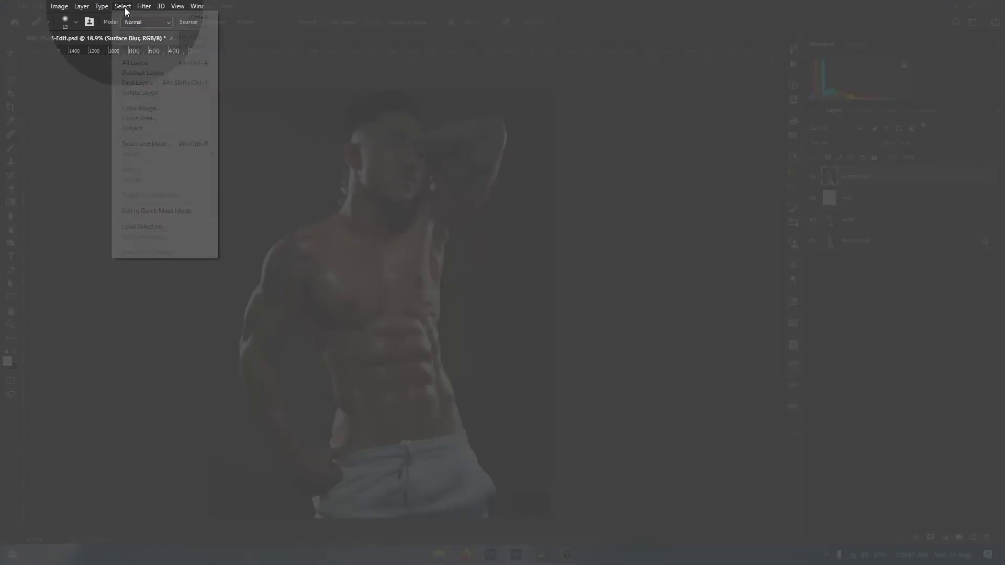
left_click(137, 109)
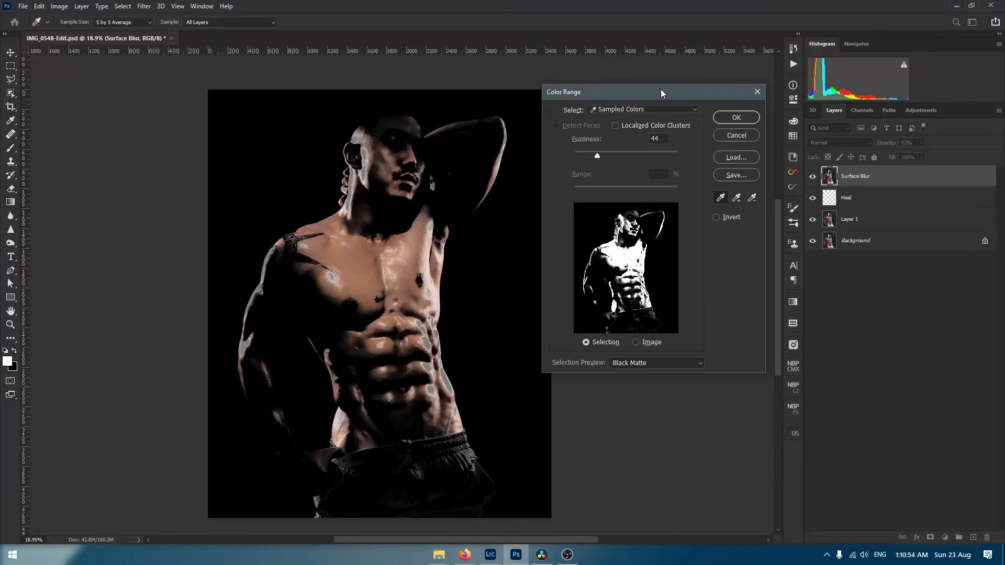
left_click_drag(662, 90, 689, 103)
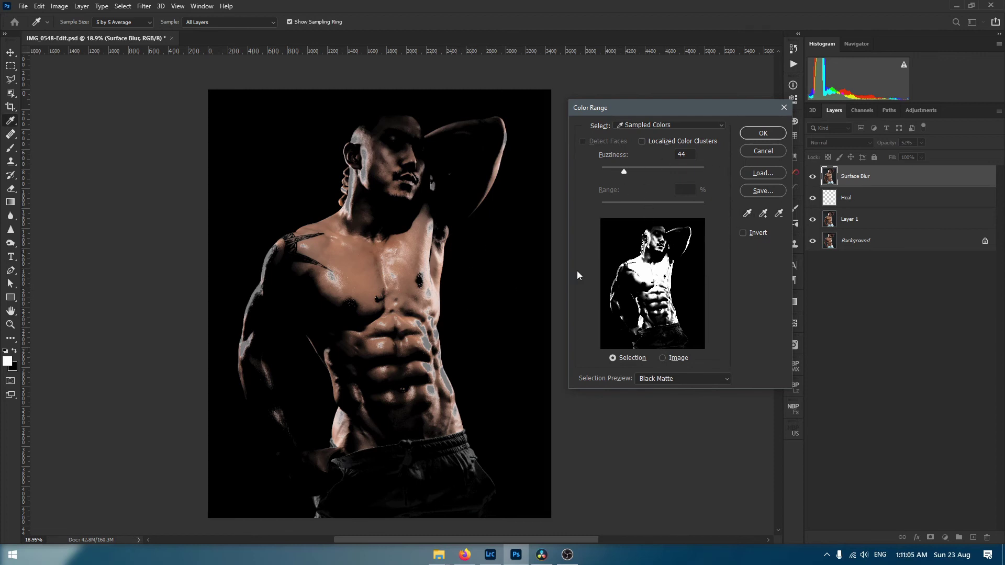
left_click(488, 282)
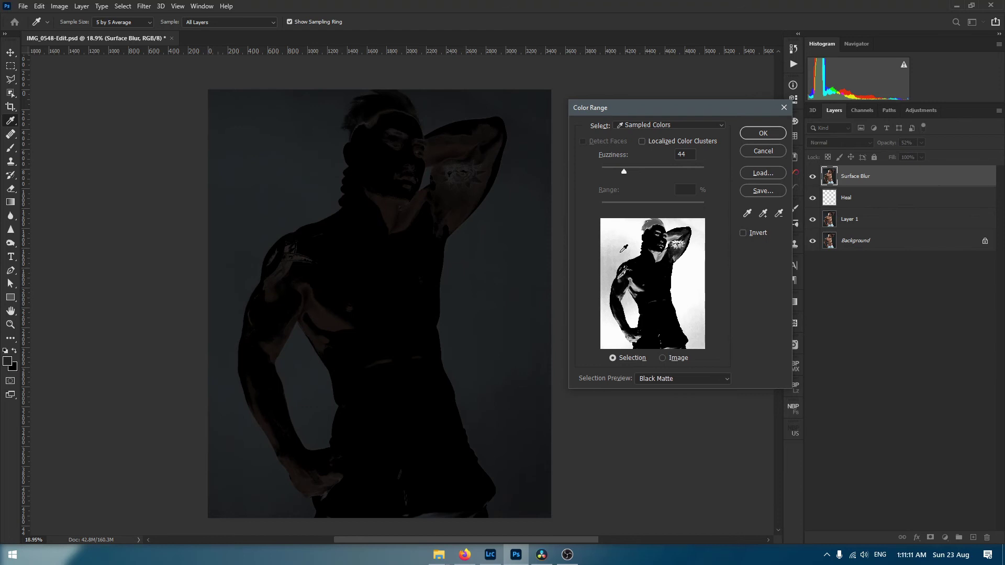
left_click_drag(623, 172, 608, 172)
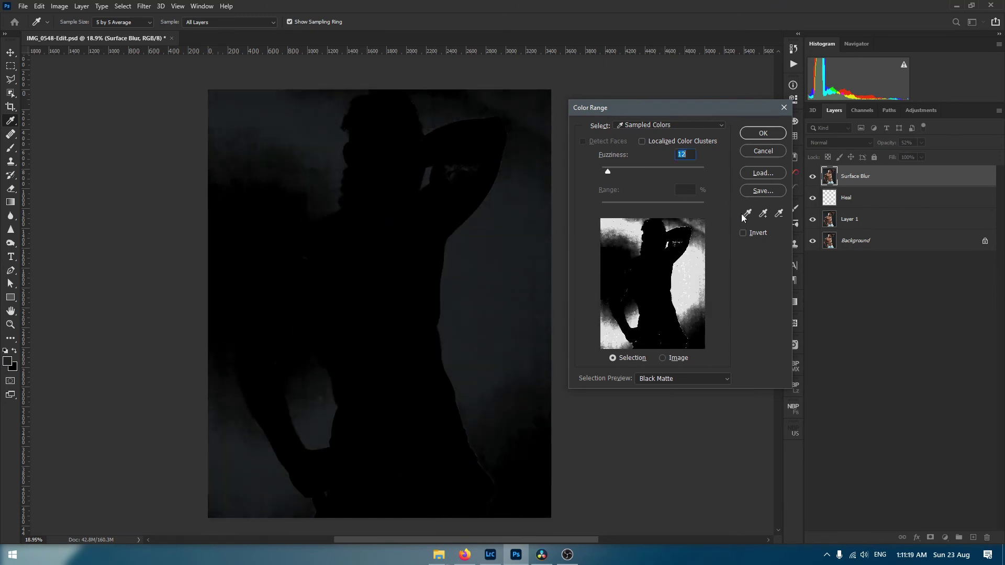
left_click_drag(609, 172, 610, 171)
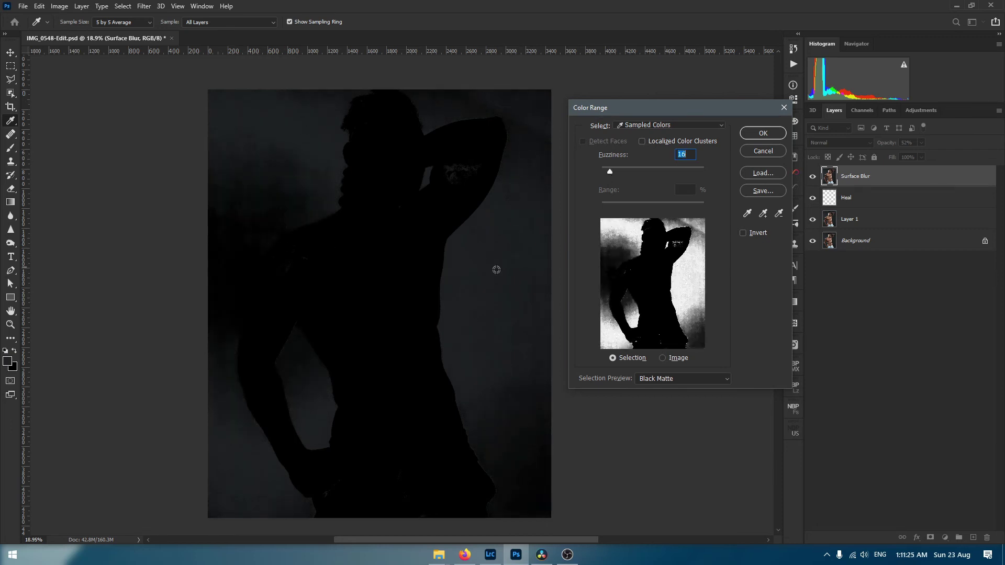
- Add the remaining backdrop tones on both sides of the figure and inside the bent arm to the Color Range sample
left_click(764, 214)
left_click_drag(479, 252, 521, 430)
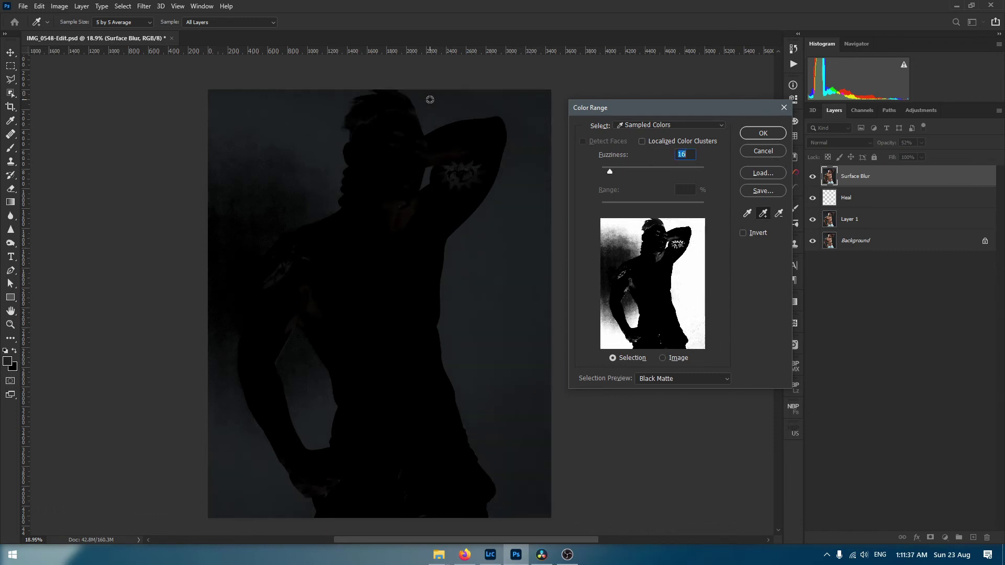
left_click_drag(265, 135, 256, 172)
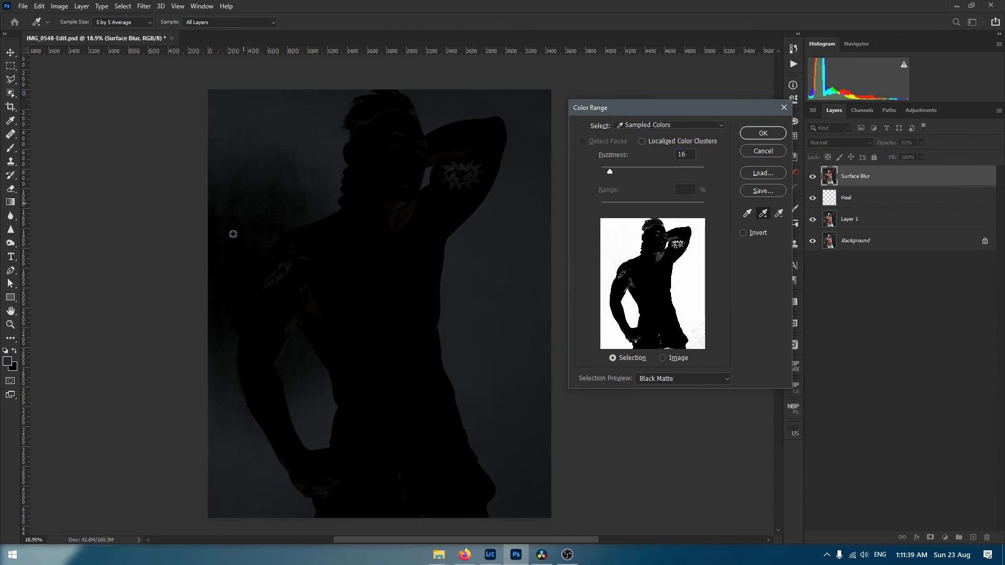
left_click(218, 324)
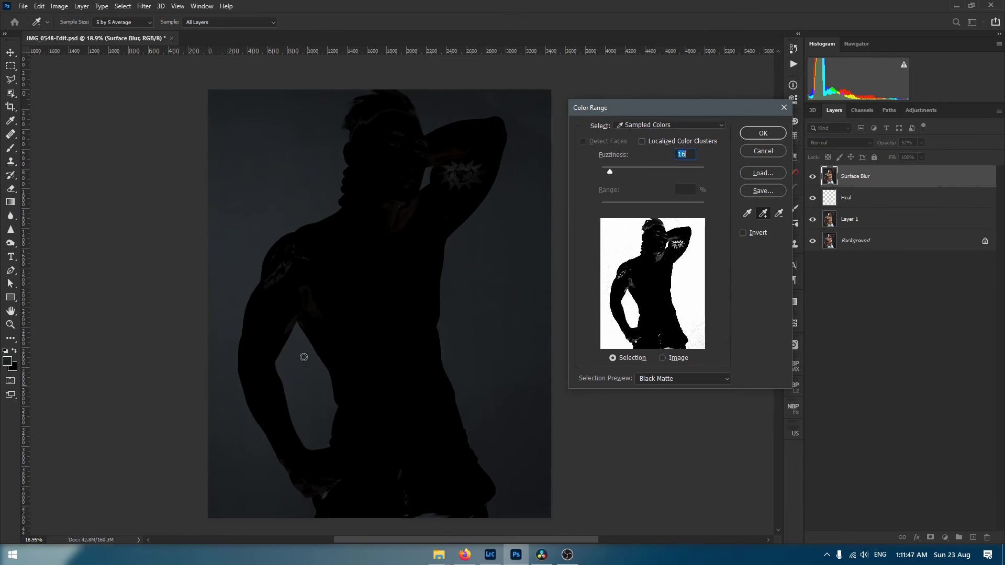
left_click_drag(300, 348, 316, 404)
- Set the Color Range fuzziness to 22 and create the backdrop selection
left_click_drag(610, 171, 607, 172)
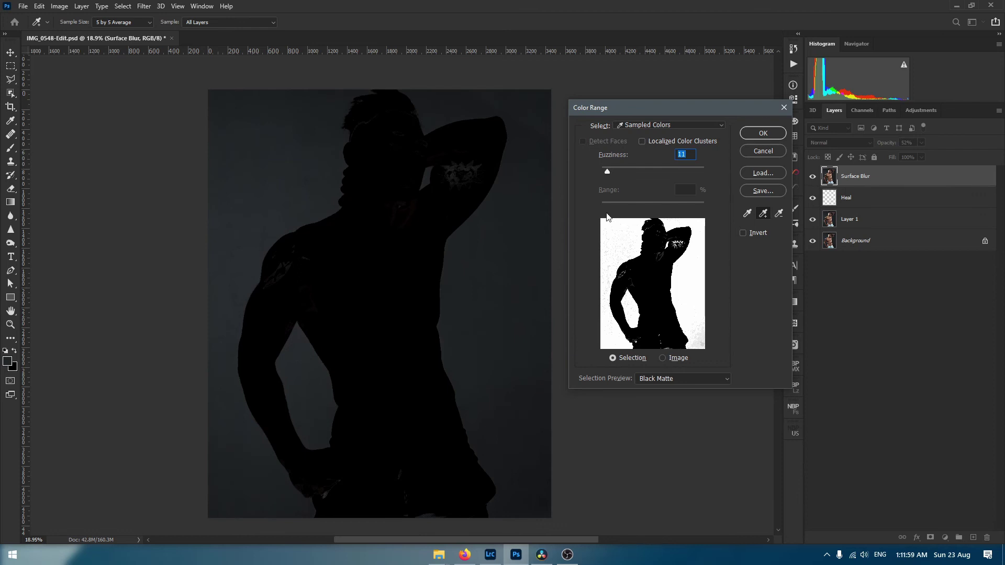
left_click_drag(608, 171, 613, 171)
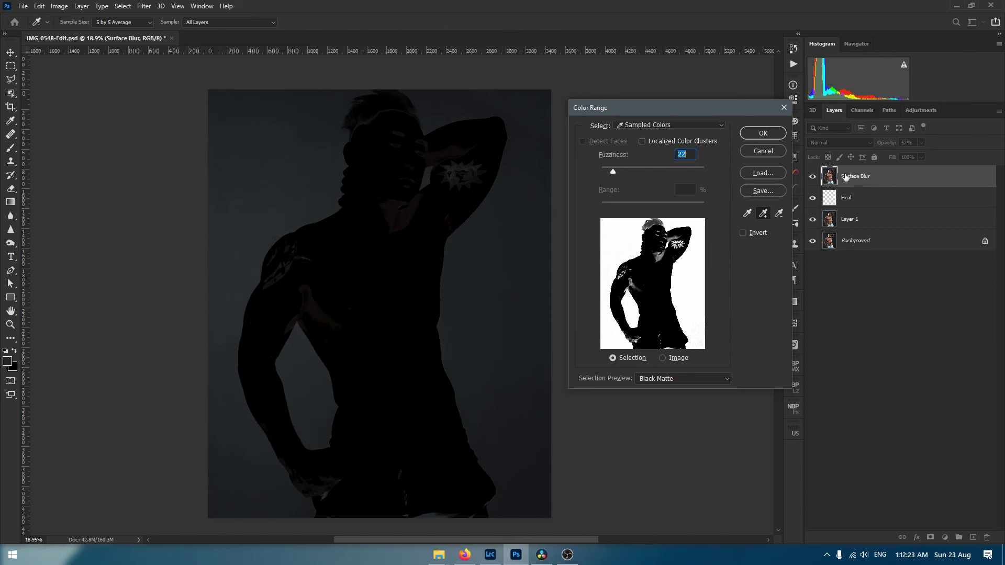
left_click(762, 134)
- Add a layer mask from the backdrop selection to the Surface Blur layer and show the mask on its own
key("j")
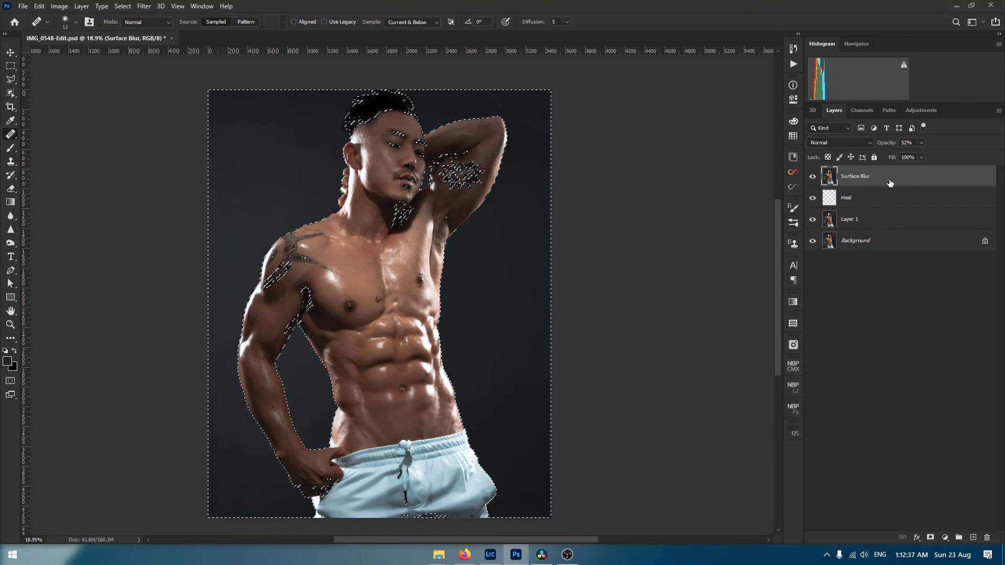
left_click(931, 538)
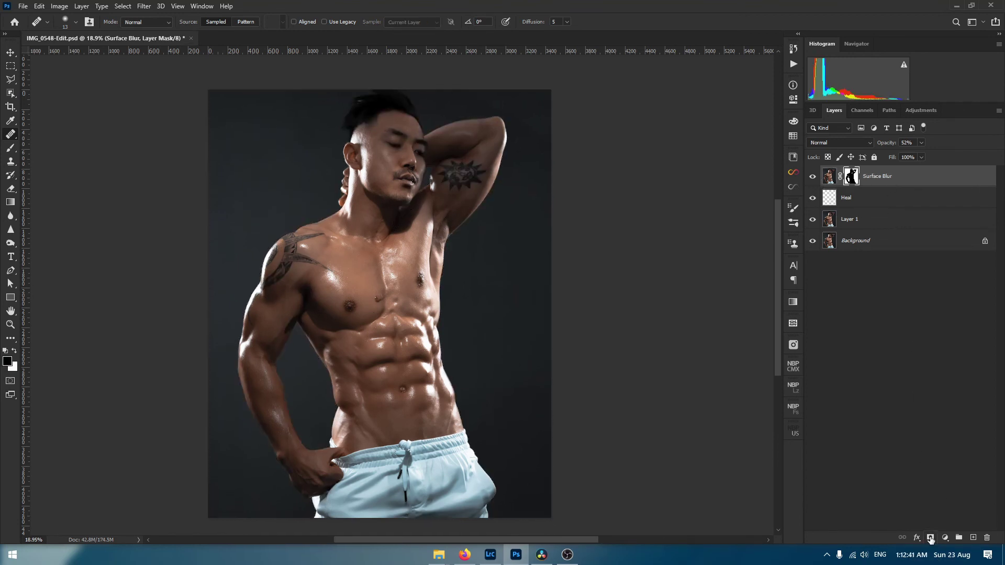
left_click(851, 178, "alt")
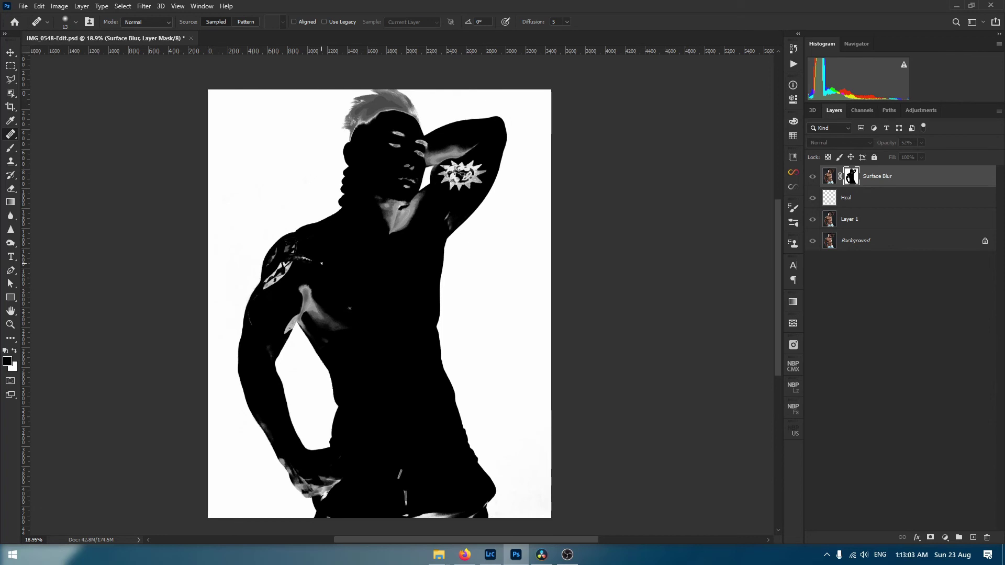
- Set up the Brush tool with the Soft Round preset at 150 px and colours ready for painting the layer mask
key("b")
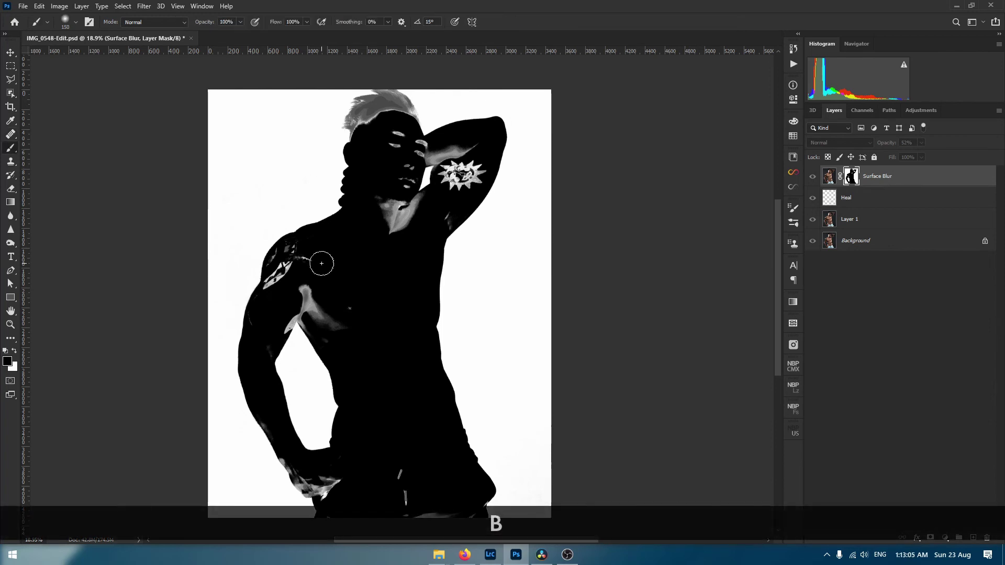
left_click(16, 354)
left_click(89, 22)
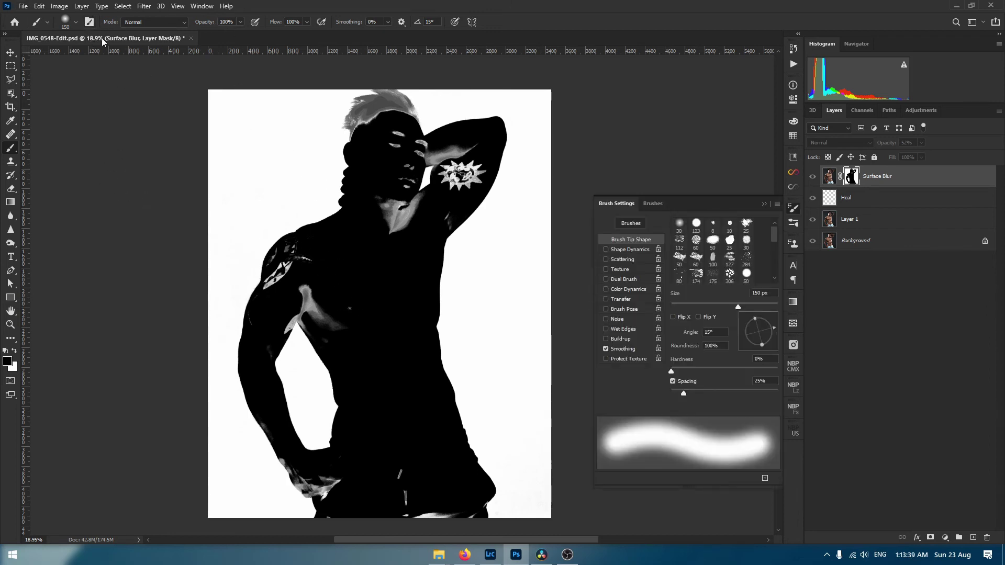
left_click_drag(714, 201, 697, 139)
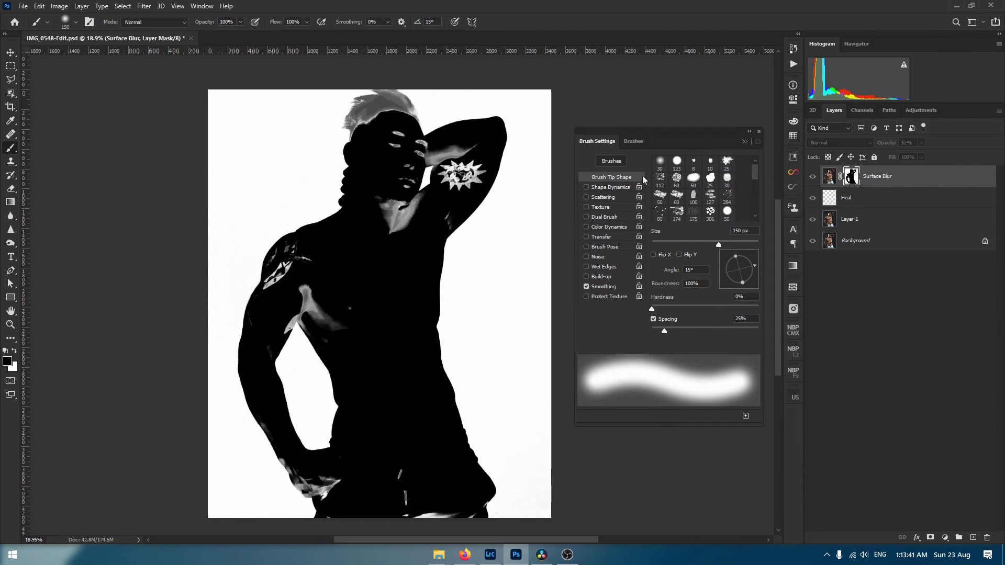
left_click(633, 140)
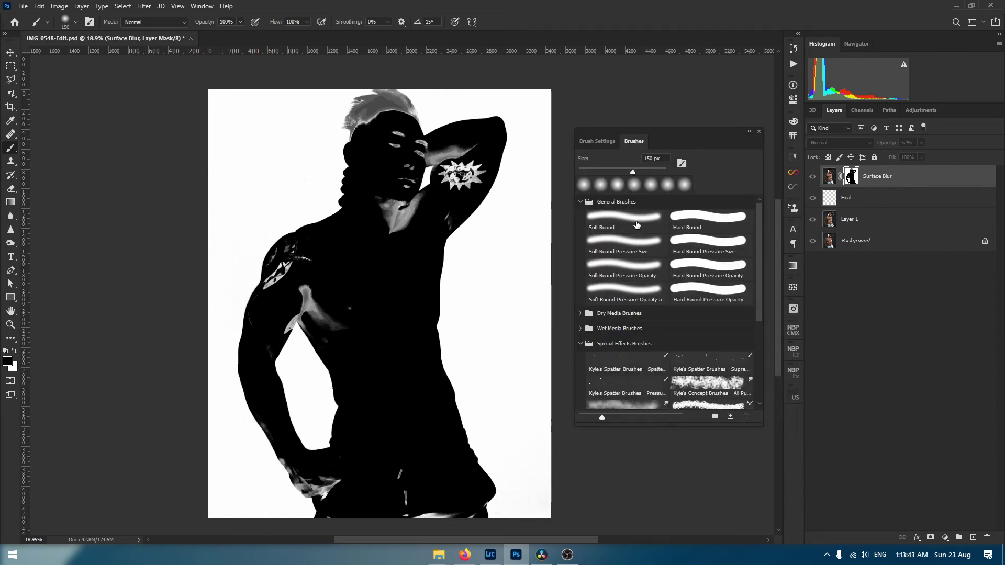
left_click(616, 221)
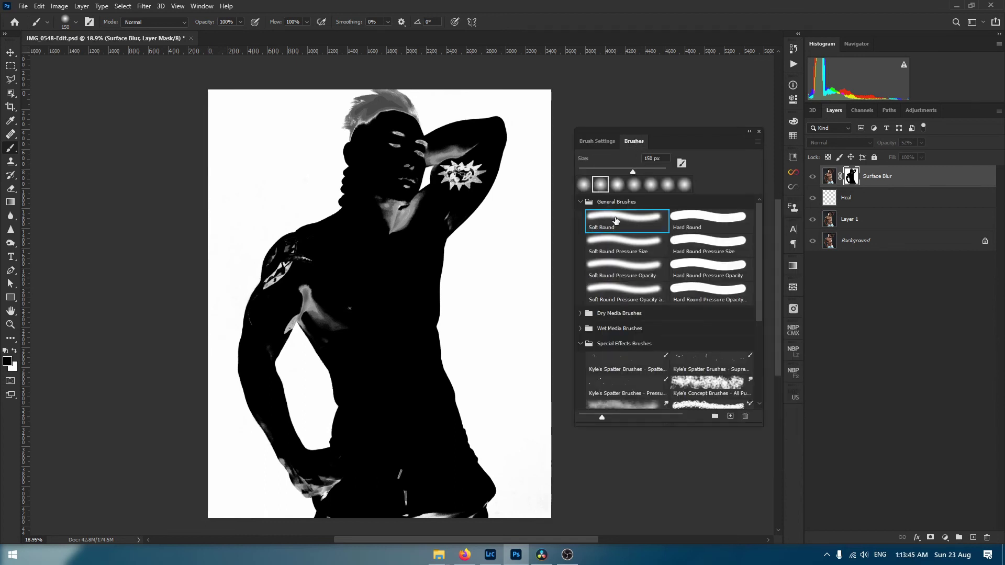
left_click(759, 132)
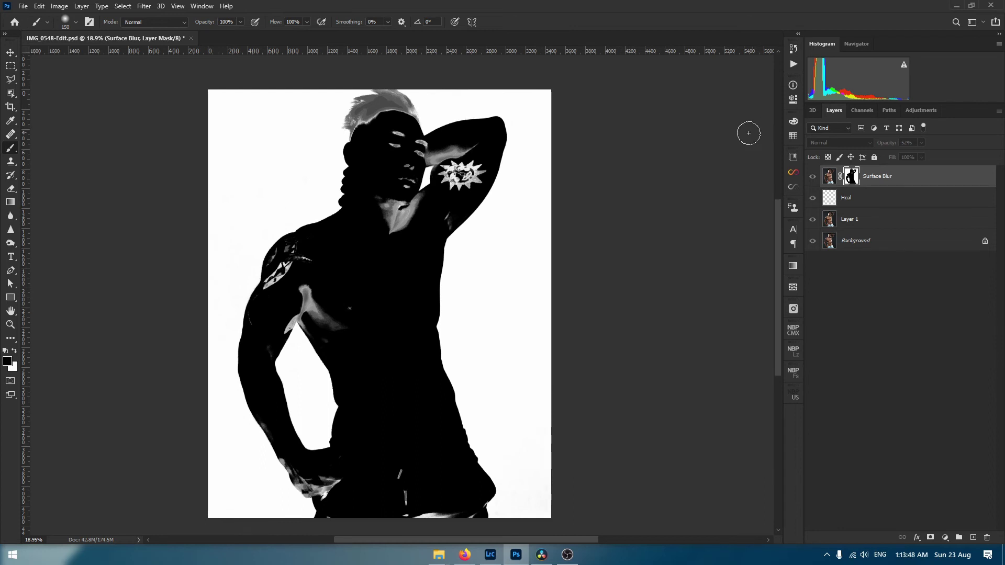
- Paint black on the Surface Blur mask over the tattoo and grey areas of the raised arm, using a larger soft brush
right_click(455, 185, "alt")
mouse_move(455, 186)
left_mouse_down()
mouse_move(475, 189)
mouse_move(460, 186)
mouse_move(472, 187)
mouse_move(457, 133)
left_mouse_up()
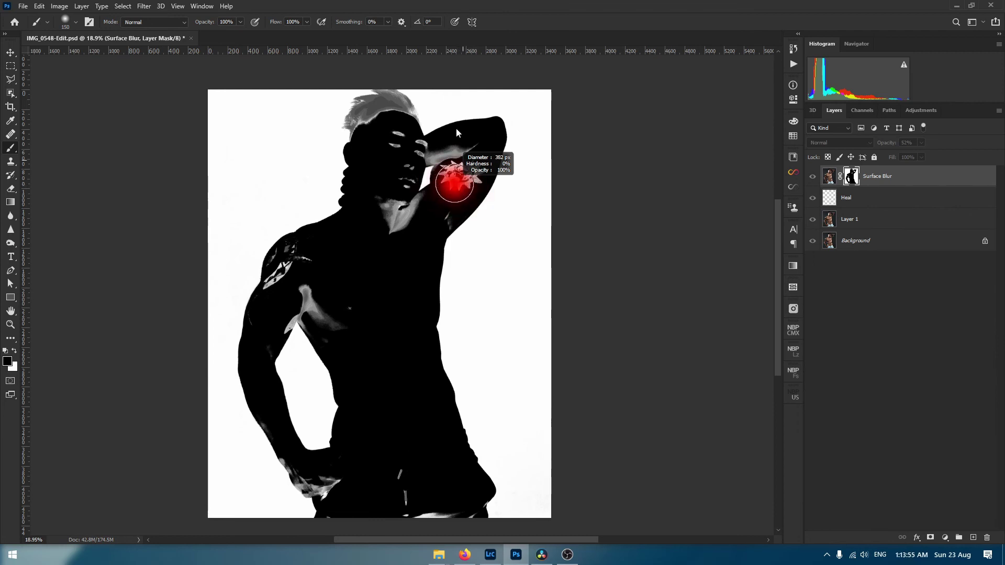
mouse_move(469, 181)
left_mouse_down()
mouse_move(458, 304)
mouse_move(453, 102)
mouse_move(452, 145)
left_mouse_up()
left_click_drag(444, 107, 431, 71)
mouse_move(452, 181)
left_mouse_down()
mouse_move(473, 174)
mouse_move(468, 188)
mouse_move(482, 170)
mouse_move(441, 175)
mouse_move(458, 187)
mouse_move(451, 195)
mouse_move(452, 165)
mouse_move(473, 147)
mouse_move(414, 154)
mouse_move(458, 150)
mouse_move(419, 158)
mouse_move(452, 148)
left_mouse_up()
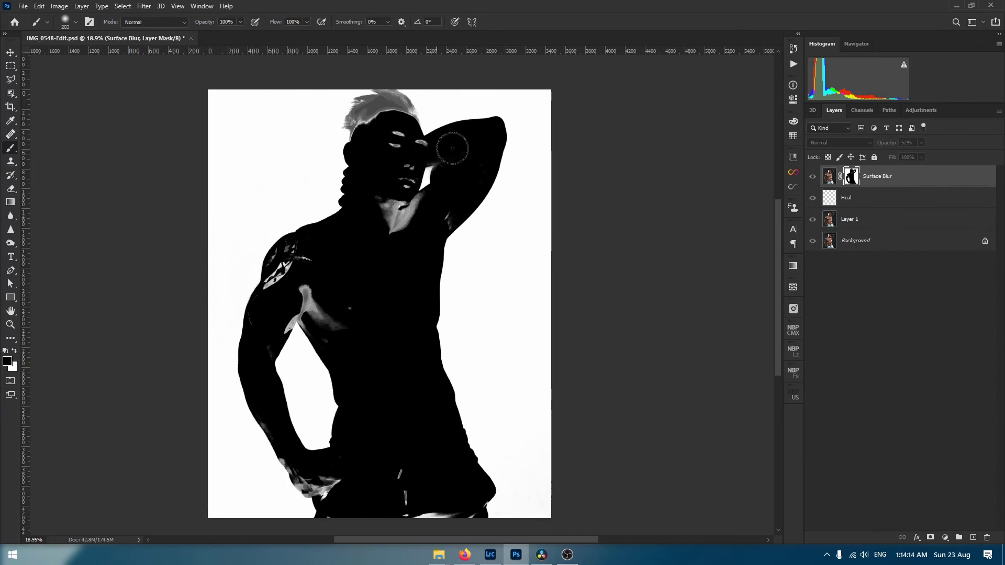
- Paint the light patches on the face, neck, raised armpit, tattooed shoulder and chest black on the mask with a 150 px brush
right_click(422, 150, "alt")
mouse_move(414, 145)
left_mouse_down()
mouse_move(386, 143)
mouse_move(398, 137)
mouse_move(411, 165)
mouse_move(380, 219)
mouse_move(391, 192)
mouse_move(399, 220)
mouse_move(420, 202)
left_mouse_up()
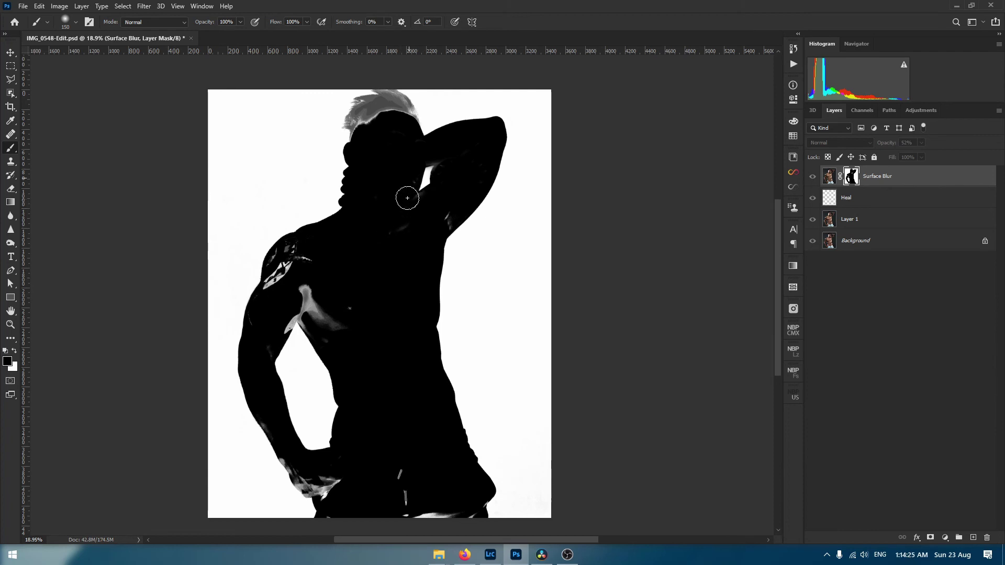
left_click_drag(449, 213, 420, 232)
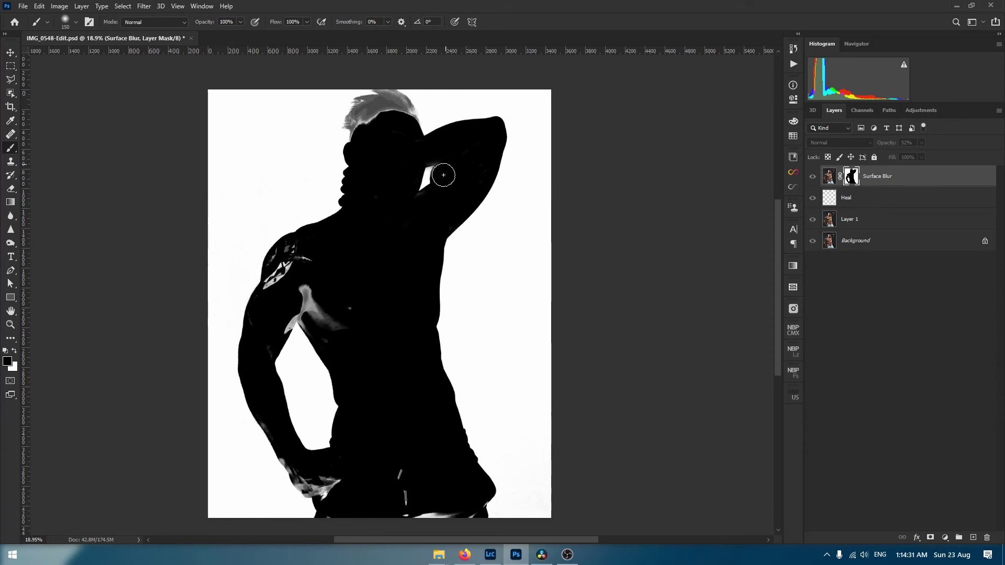
mouse_move(327, 271)
left_mouse_down()
mouse_move(301, 261)
mouse_move(266, 291)
mouse_move(279, 258)
mouse_move(296, 248)
mouse_move(293, 258)
mouse_move(283, 252)
mouse_move(276, 274)
mouse_move(318, 277)
mouse_move(289, 301)
mouse_move(301, 306)
mouse_move(284, 332)
mouse_move(311, 298)
mouse_move(341, 322)
mouse_move(307, 313)
mouse_move(326, 330)
mouse_move(304, 311)
mouse_move(328, 333)
mouse_move(305, 317)
mouse_move(352, 349)
left_mouse_up()
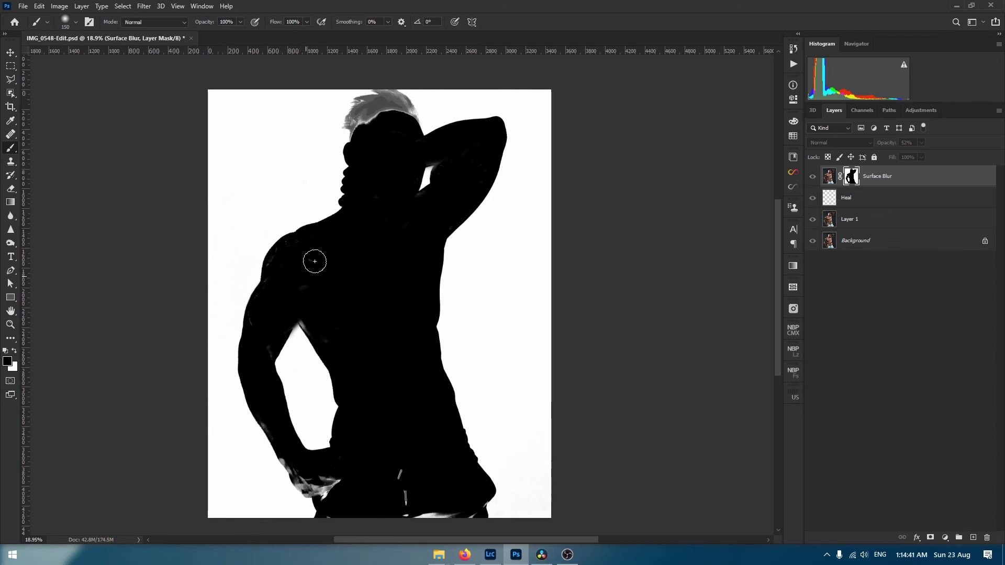
- Paint out the small light specks along the outer upper arm and shoulder on the mask with a small brush
key("ctrl+space")
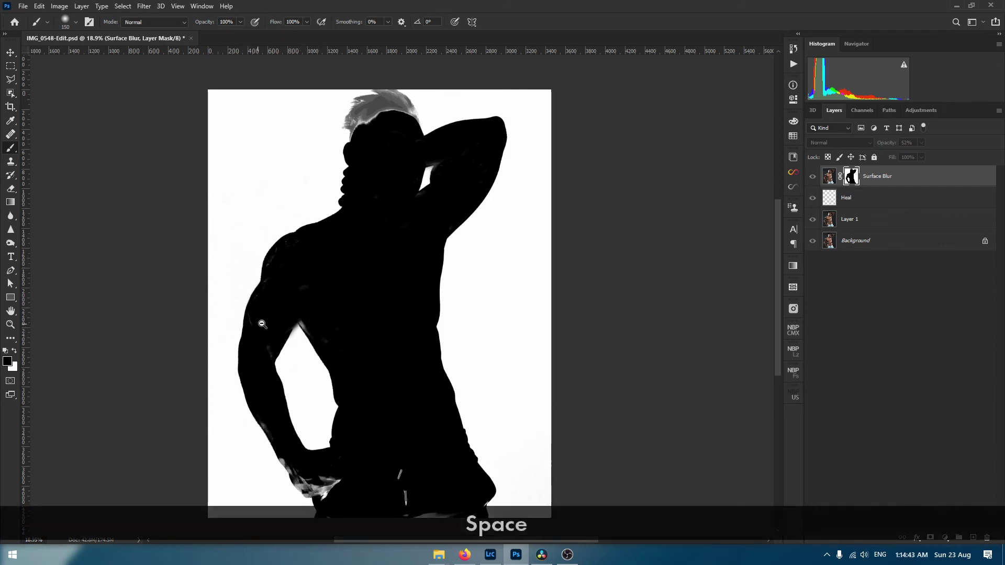
left_click_drag(259, 323, 315, 324)
mouse_move(274, 285)
left_mouse_down()
mouse_move(257, 301)
mouse_move(235, 283)
mouse_move(249, 328)
left_mouse_up()
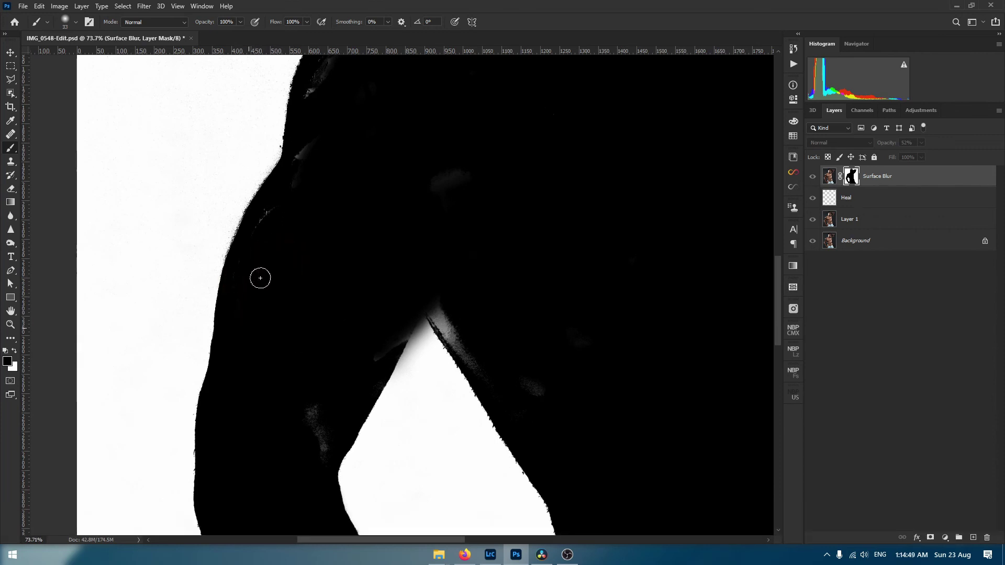
left_click_drag(276, 211, 270, 222)
mouse_move(314, 144)
left_mouse_down()
mouse_move(292, 171)
mouse_move(363, 206)
mouse_move(291, 343)
left_mouse_up()
key("space")
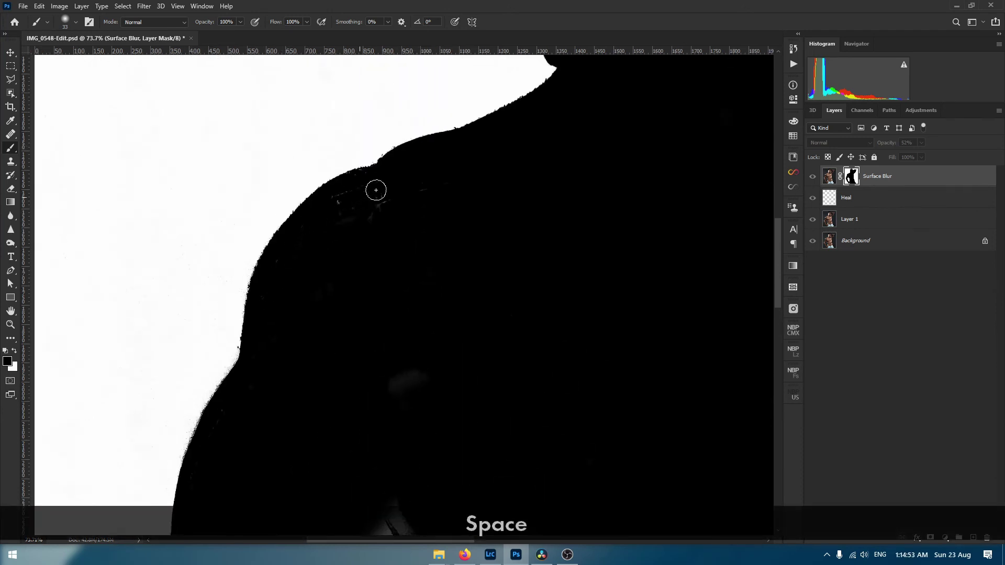
- Paint black over the remaining grey patches on the chest, around the lowered arm's armpit and along its inner side
key("space")
left_click_drag(471, 354, 422, 205)
left_click_drag(403, 247, 422, 252)
key("space")
left_click_drag(504, 312, 430, 186)
mouse_move(345, 188)
left_mouse_down()
mouse_move(320, 201)
mouse_move(330, 194)
left_mouse_up()
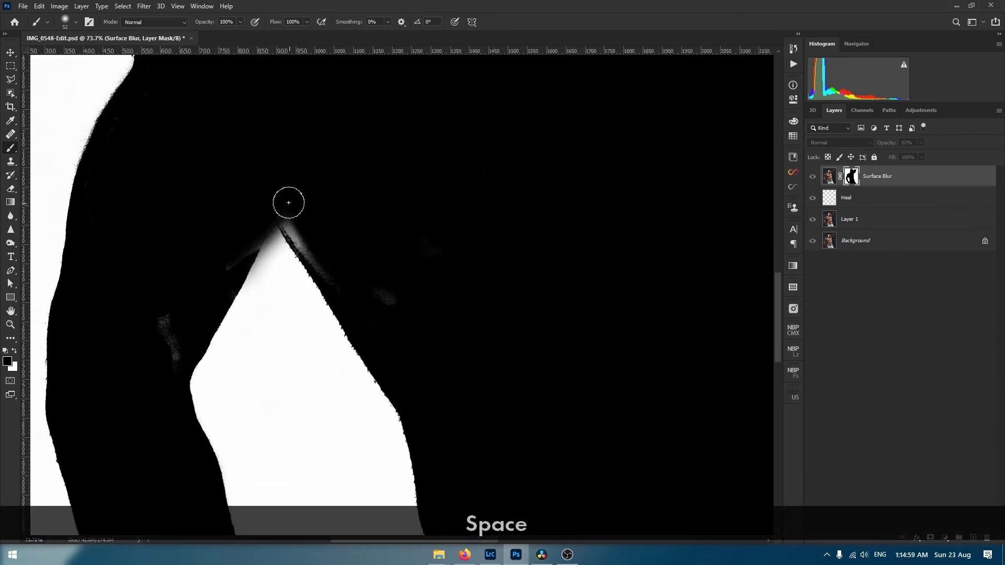
mouse_move(312, 249)
left_mouse_down()
mouse_move(278, 208)
mouse_move(382, 307)
mouse_move(349, 266)
mouse_move(355, 236)
mouse_move(239, 241)
left_mouse_up()
mouse_move(147, 332)
left_mouse_down()
mouse_move(175, 329)
mouse_move(186, 343)
left_mouse_up()
- Paint the lowered forearm, hand and shorts solid black on the mask with a 150 px soft brush
key("space")
scroll(315, 272, "down", 5)
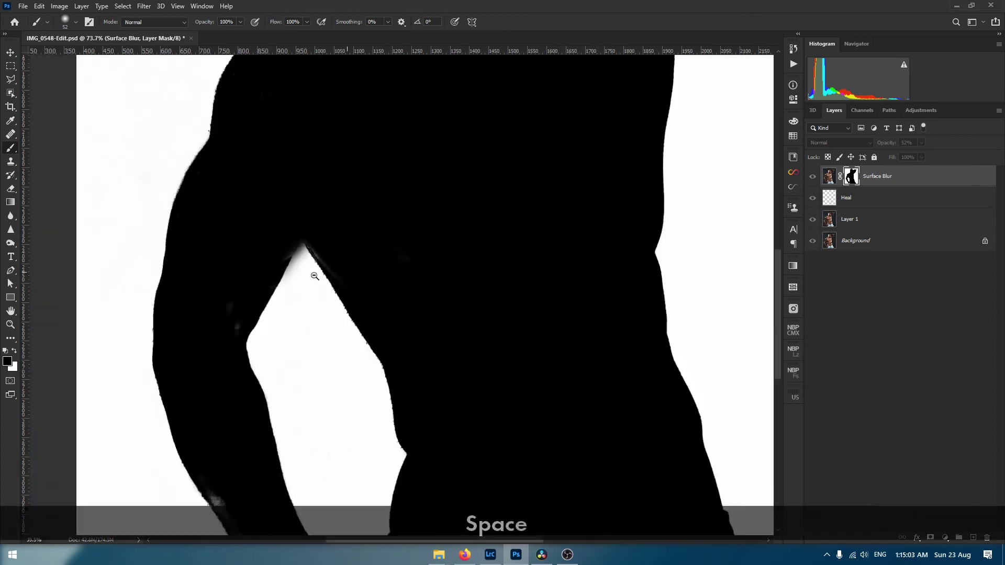
left_click_drag(343, 358, 351, 181)
mouse_move(373, 299)
left_mouse_down()
mouse_move(384, 312)
mouse_move(378, 305)
mouse_move(403, 306)
mouse_move(369, 304)
left_mouse_up()
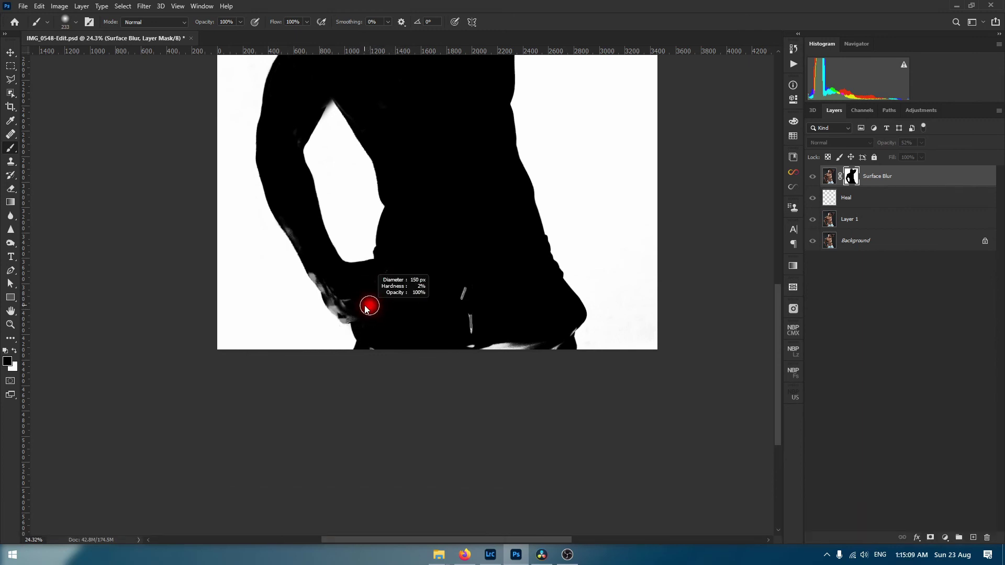
mouse_move(318, 269)
left_mouse_down()
mouse_move(332, 295)
mouse_move(359, 314)
mouse_move(298, 240)
mouse_move(317, 200)
left_mouse_up()
left_click_drag(395, 225, 324, 215)
mouse_move(390, 270)
left_mouse_down()
mouse_move(397, 330)
mouse_move(448, 338)
mouse_move(401, 340)
mouse_move(473, 321)
mouse_move(478, 348)
left_mouse_up()
- Paint the grey hair area black on the mask with a brush of about 224 px and return to the normal image view
left_click_drag(395, 191, 372, 365)
left_click_drag(352, 287, 356, 388)
right_click(336, 203, "alt")
mouse_move(328, 205)
left_mouse_down()
mouse_move(362, 178)
mouse_move(371, 191)
mouse_move(380, 187)
mouse_move(359, 173)
mouse_move(345, 179)
mouse_move(323, 209)
mouse_move(328, 192)
mouse_move(362, 180)
mouse_move(380, 201)
mouse_move(353, 183)
mouse_move(335, 209)
left_mouse_up()
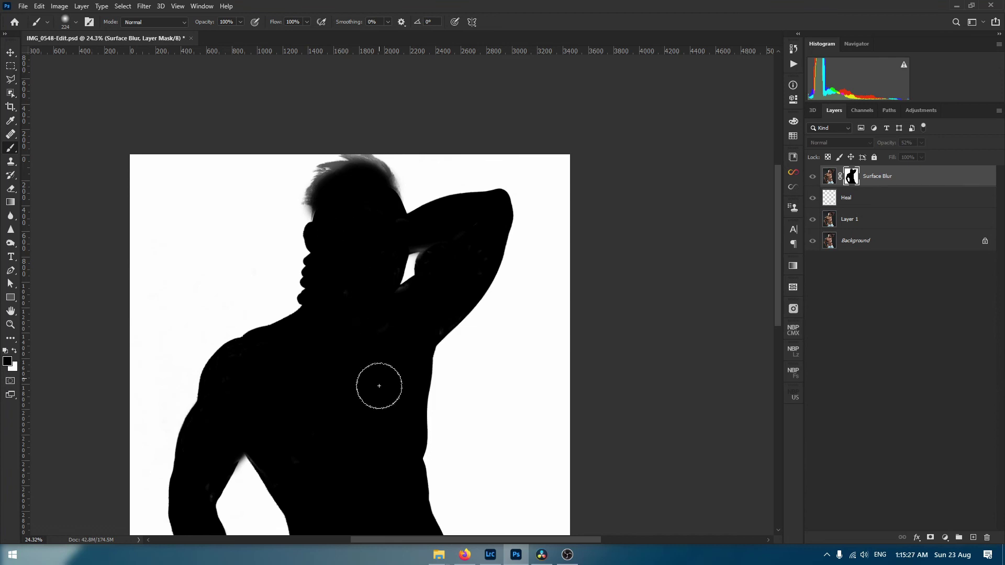
left_click_drag(382, 348, 294, 353)
left_click_drag(357, 401, 349, 286)
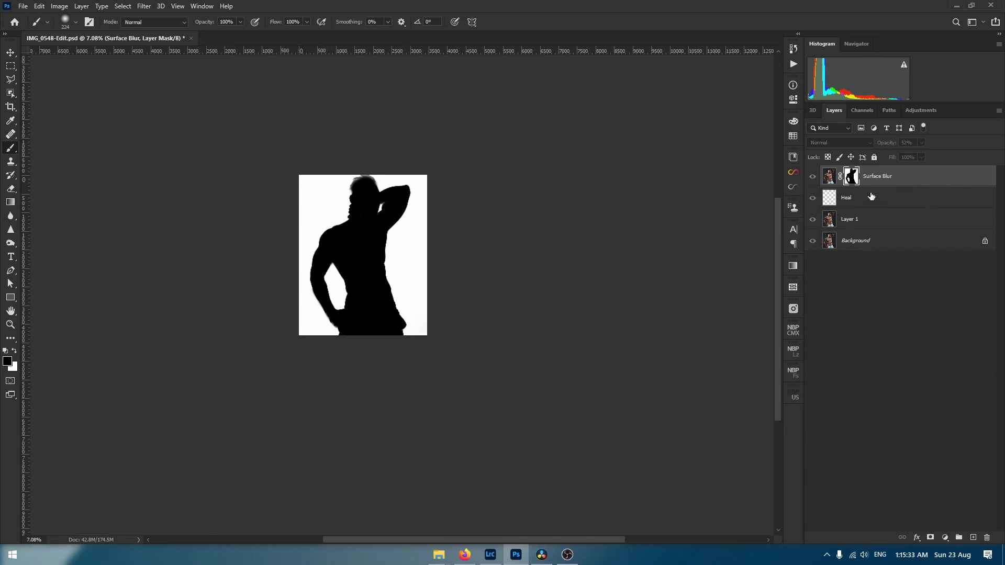
left_click(853, 179, "alt")
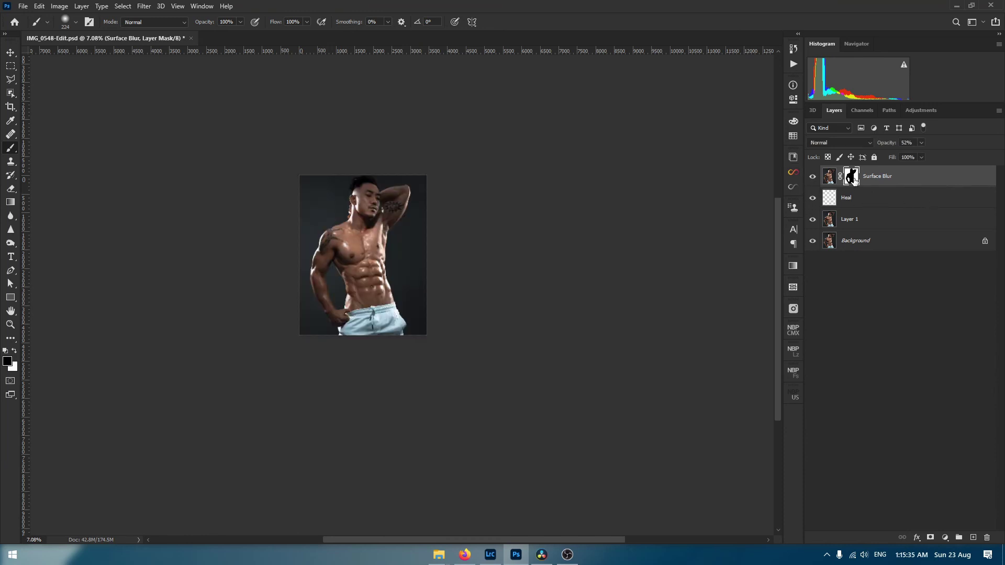
- Compare the backdrop beside the torso with the Surface Blur layer off and on, and raise the layer's opacity to 100%
mouse_move(374, 225)
left_mouse_down()
mouse_move(484, 237)
mouse_move(363, 220)
left_mouse_up()
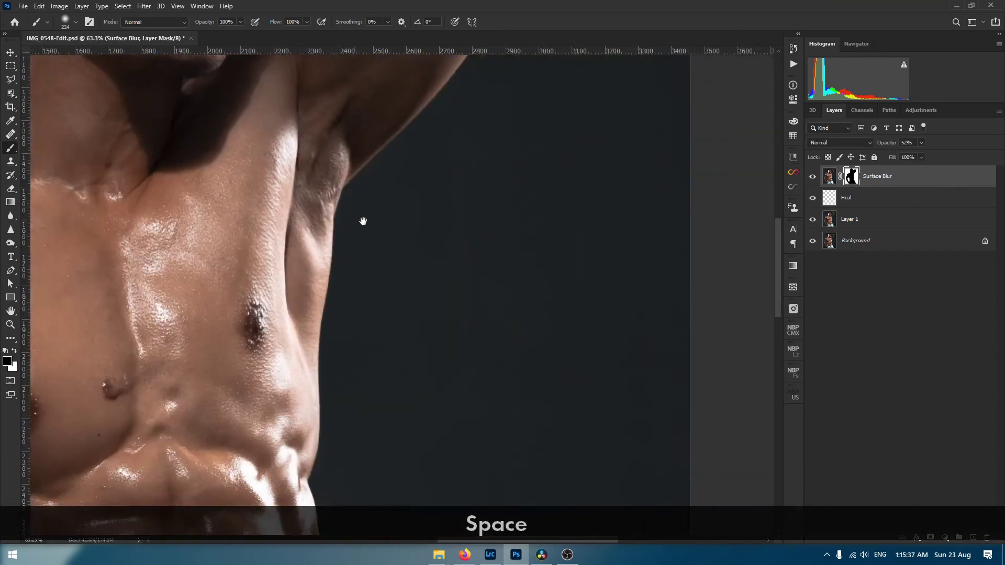
left_click(812, 179)
left_click(813, 179)
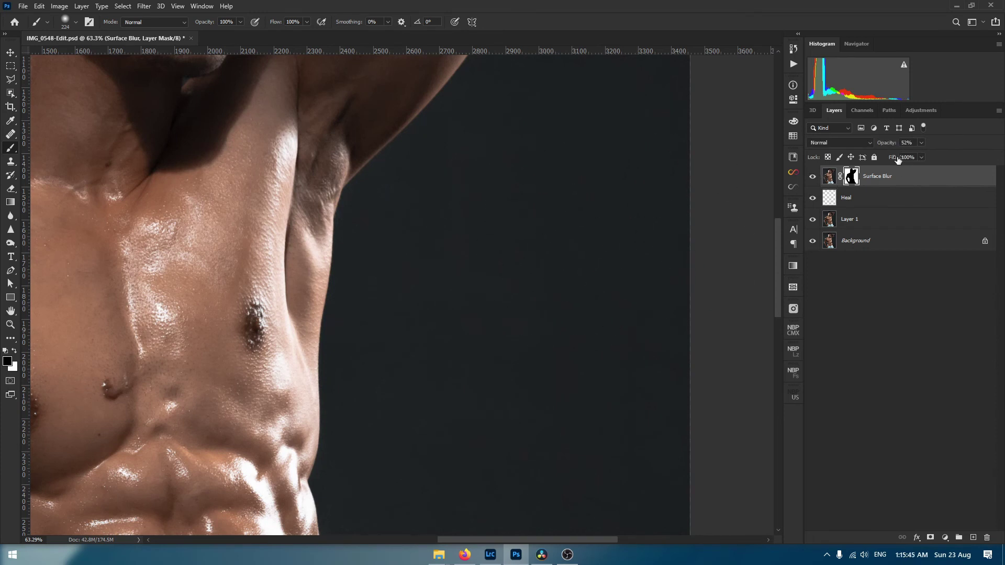
left_click(831, 176)
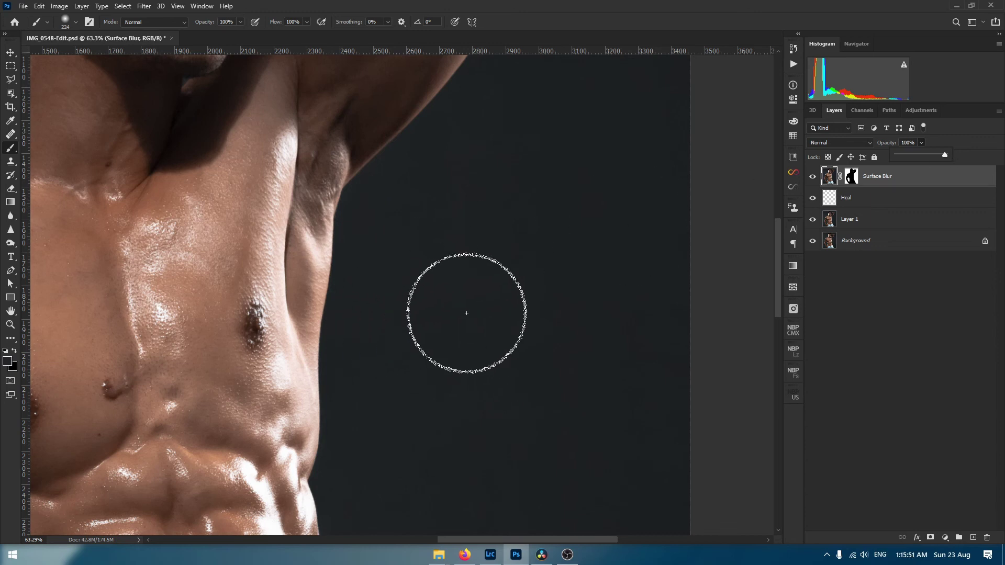
- Compare the whole photo with the Surface Blur layer off and on to judge the backdrop smoothing
left_click_drag(456, 321, 345, 333)
left_click_drag(406, 368, 440, 284)
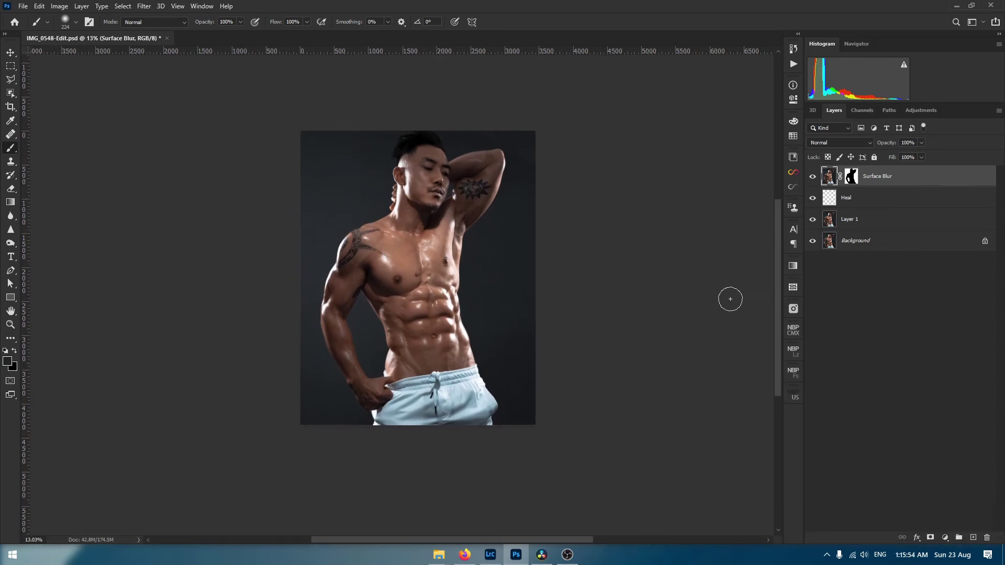
left_click(813, 178)
left_click(813, 178)
key("ctrl+0")
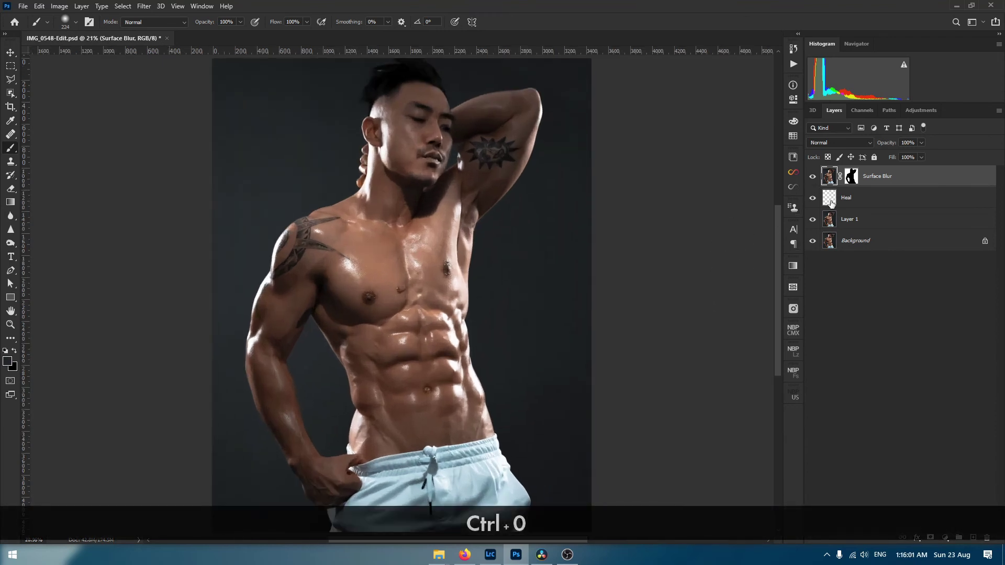
left_click(813, 178)
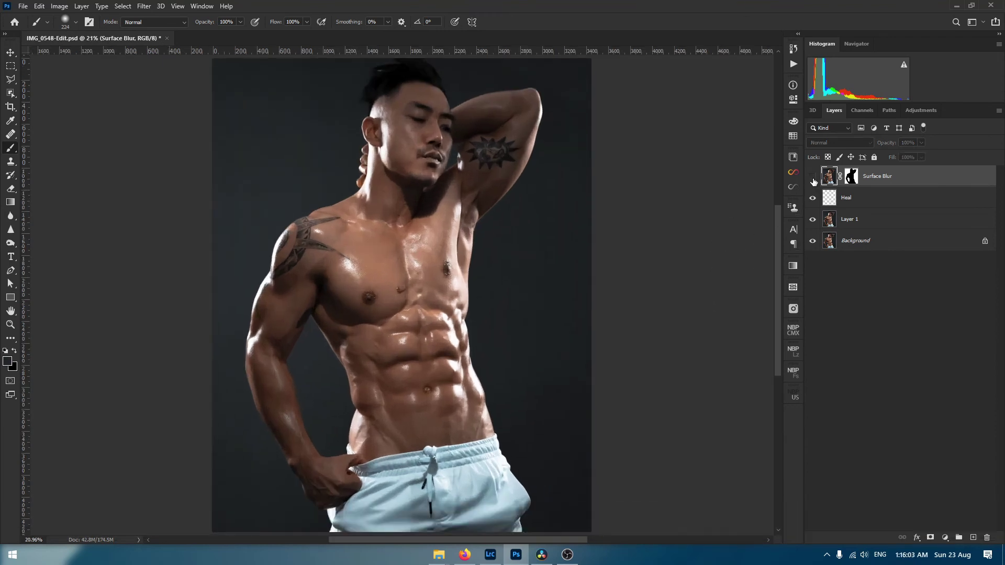
left_click(813, 178)
mouse_move(543, 336)
left_mouse_down()
mouse_move(674, 323)
mouse_move(529, 341)
mouse_move(553, 339)
left_mouse_up()
key("ctrl+0")
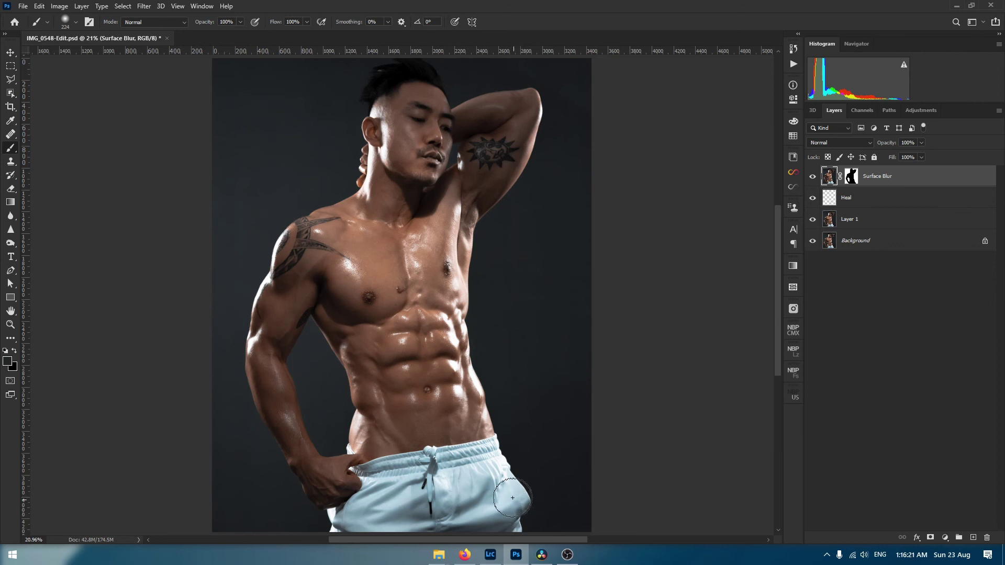
- Save the document and stamp all visible layers into a new layer at the top of the stack
key("ctrl")
key("ctrl+s")
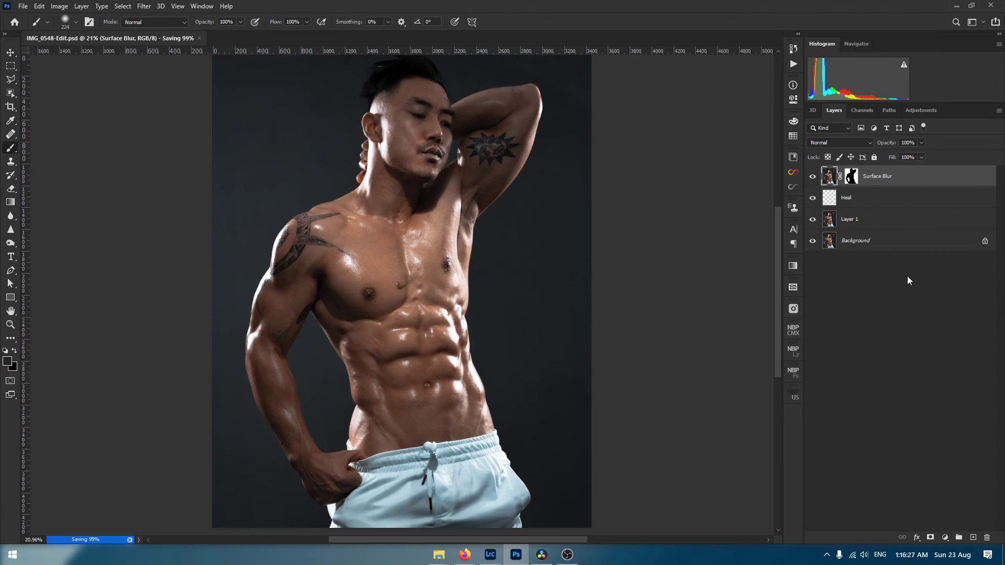
key("ctrl")
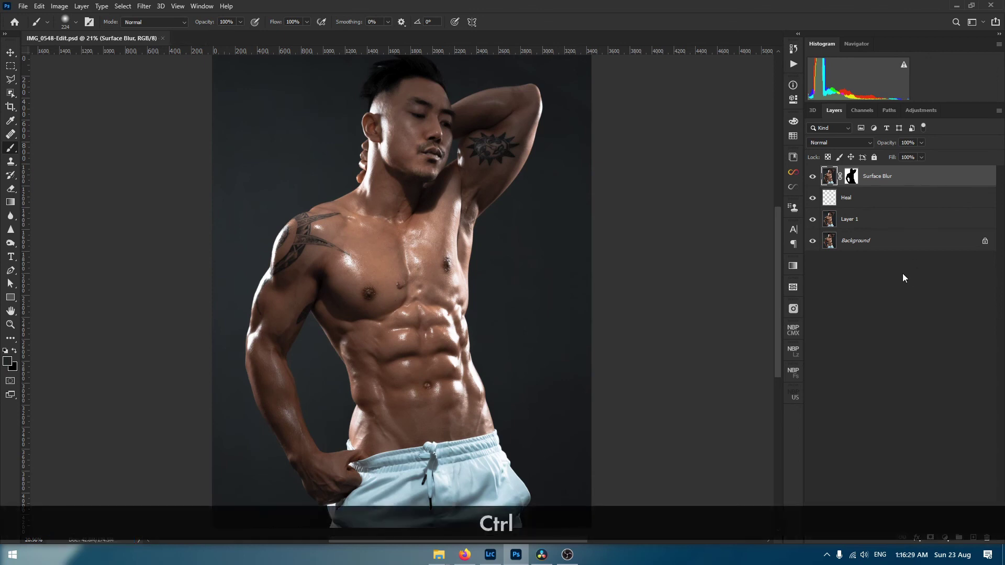
key("shift")
key("ctrl+shift+alt+e")
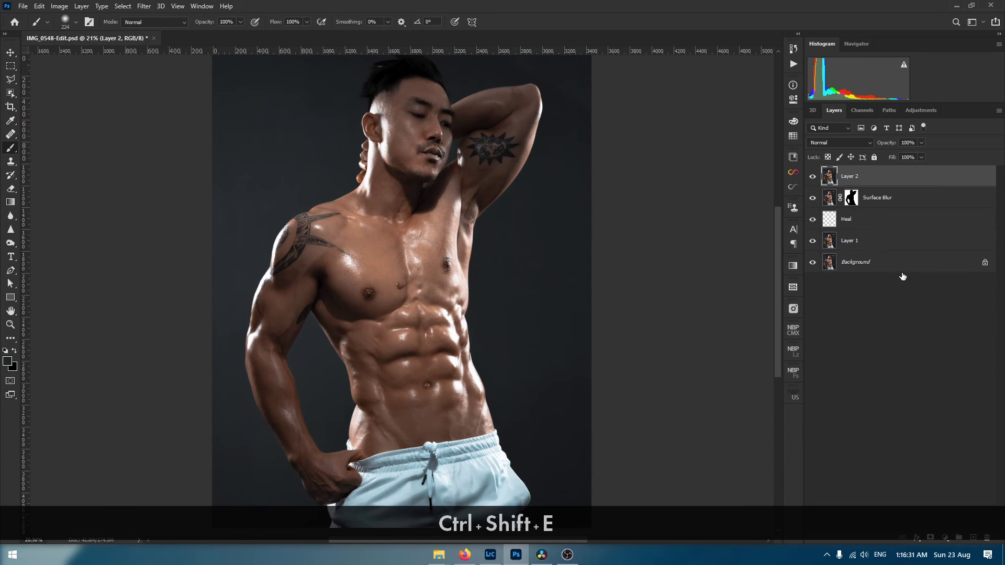
- Convert the stamped top layer, Layer 2, to a smart object
right_click(829, 178)
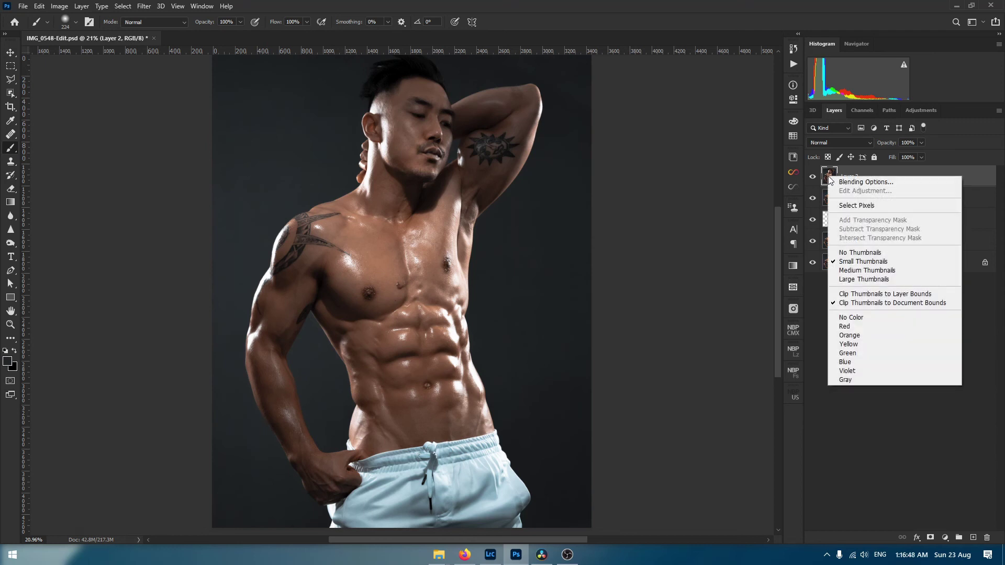
right_click(968, 170)
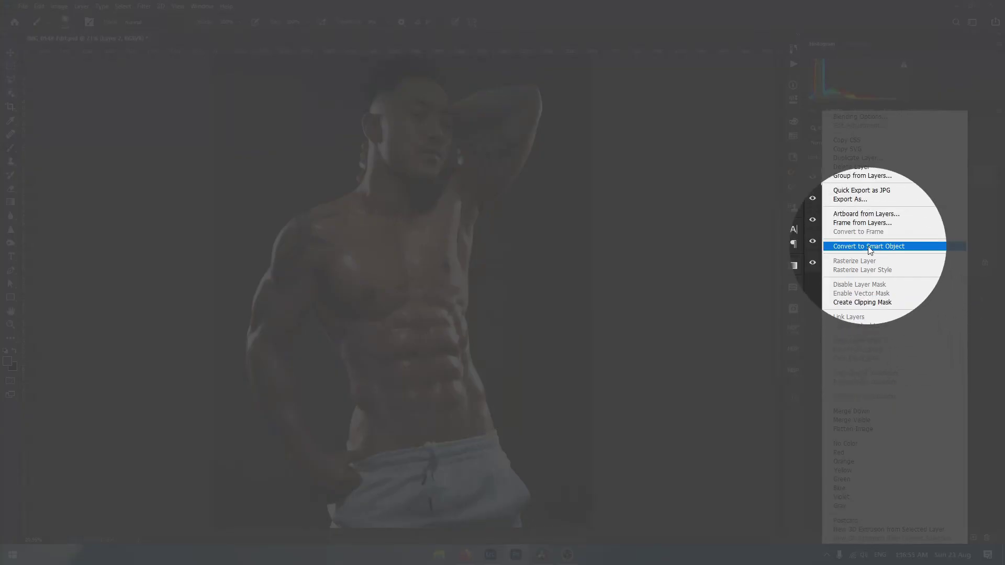
left_click(869, 247)
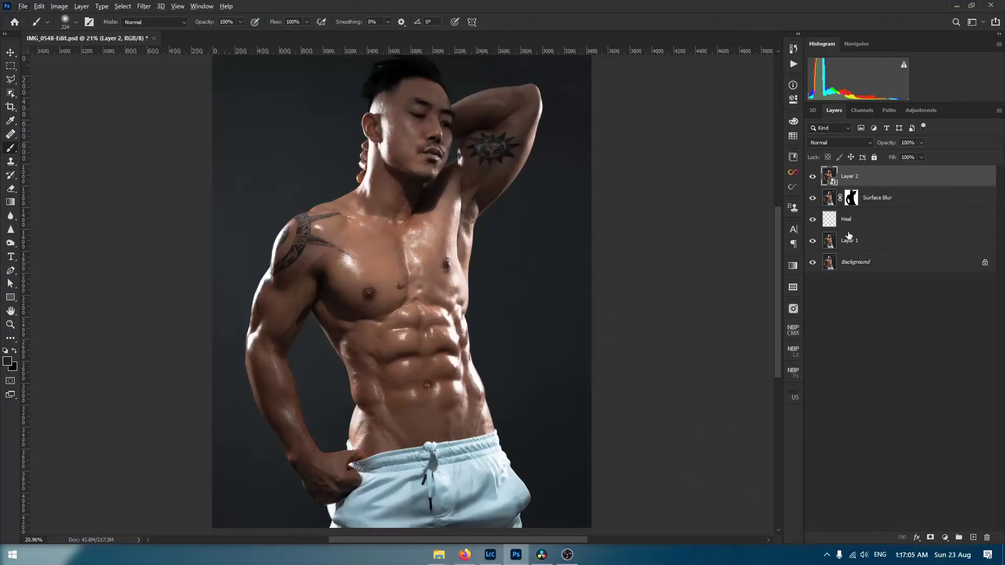
- Open the Liquify filter on the Layer 2 smart object and move its window so the whole photo and all settings are accessible
left_click(145, 6)
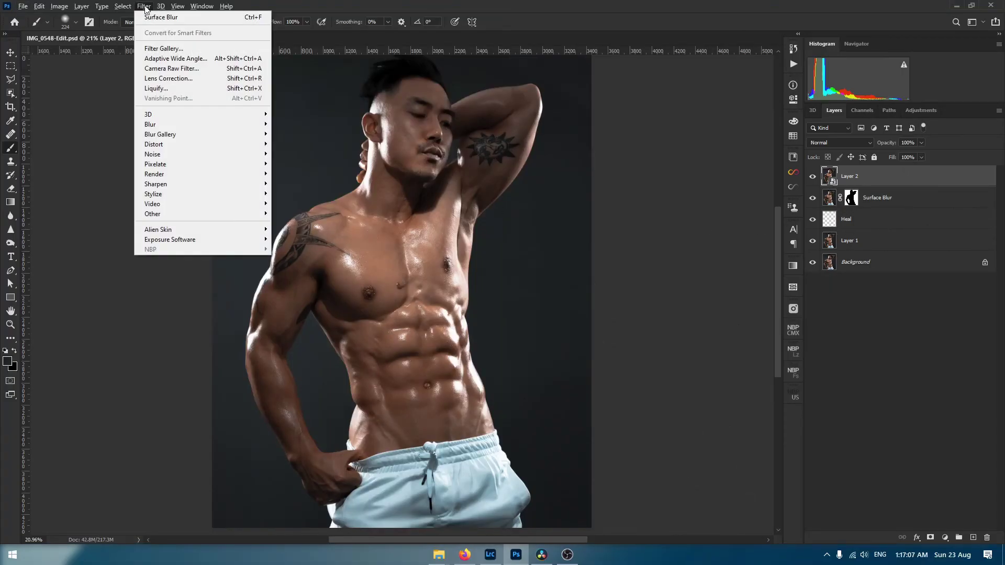
left_click(178, 89)
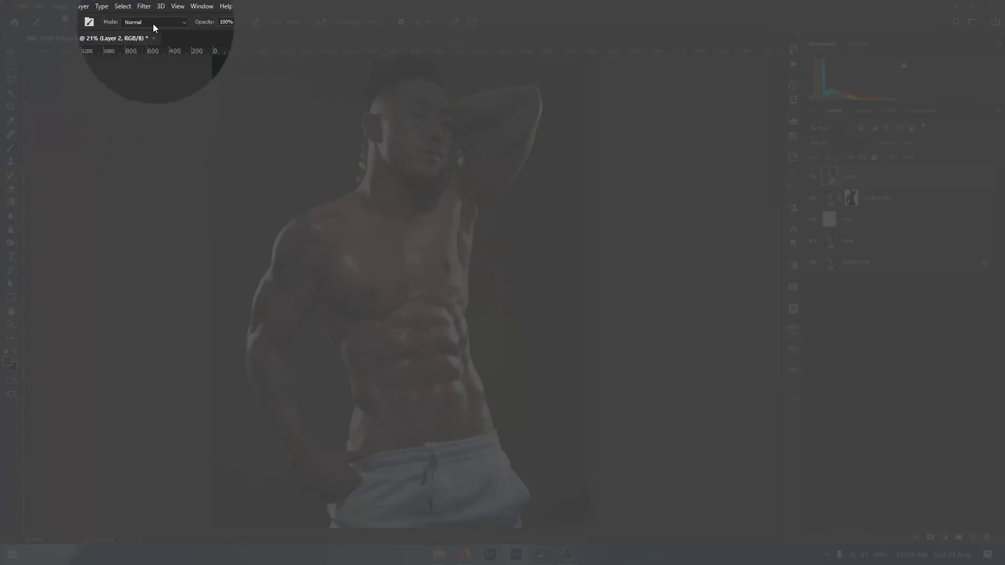
left_click(145, 6)
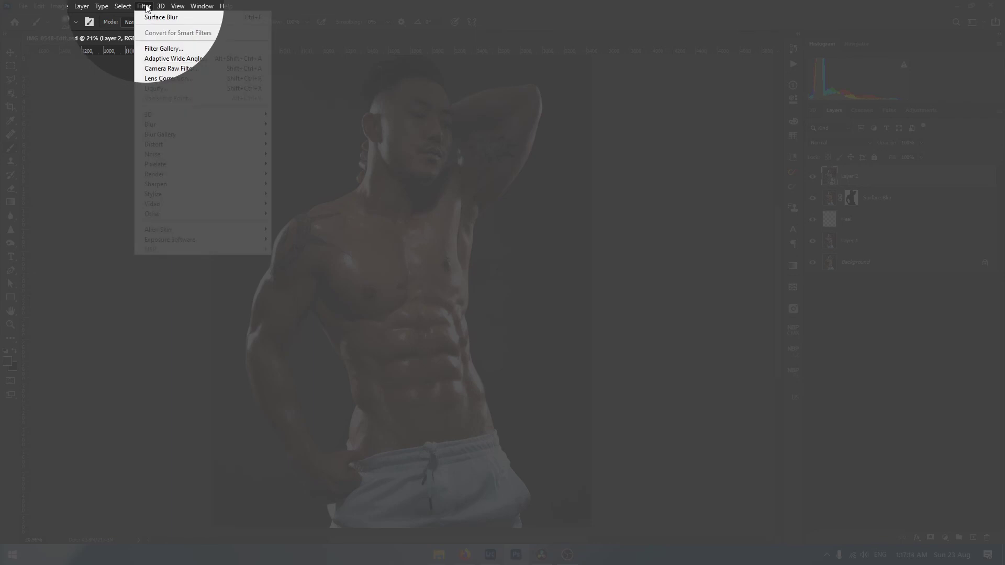
left_click(166, 89)
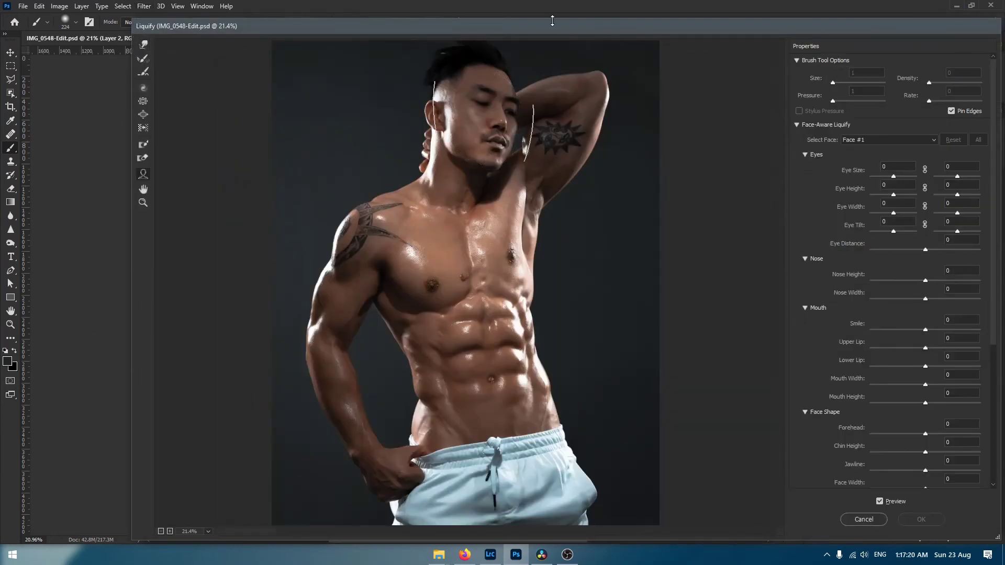
mouse_move(579, 25)
left_mouse_down()
mouse_move(525, 24)
mouse_move(502, 9)
mouse_move(519, 12)
left_mouse_up()
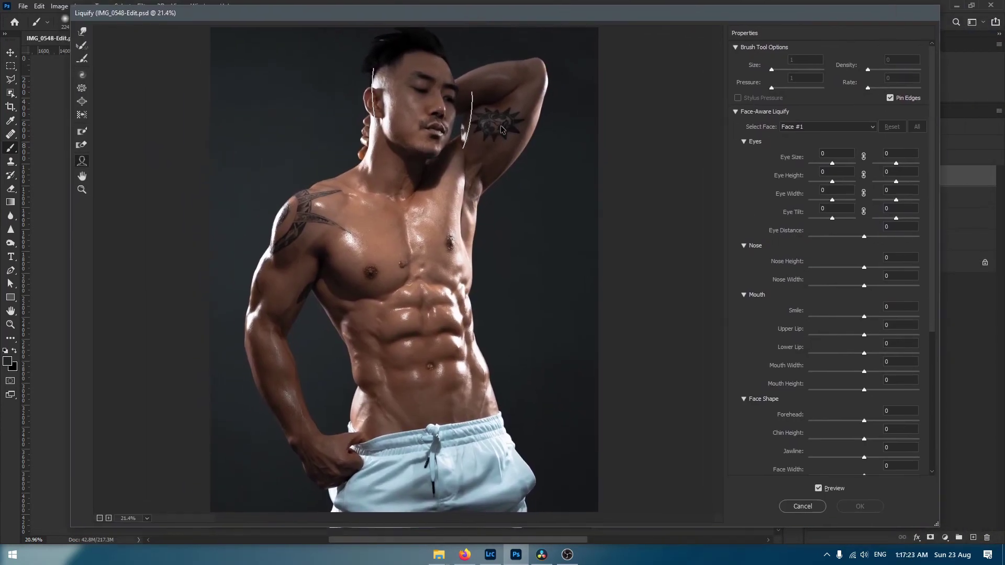
mouse_move(392, 133)
mouse_move(439, 117)
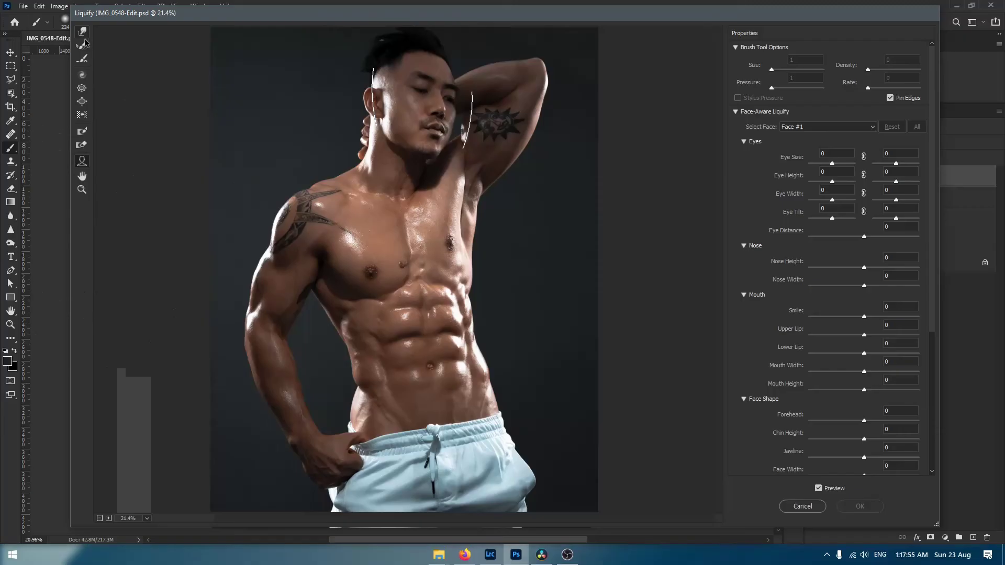
- Push in the bulging outer edge of the shorts with the Forward Warp tool at a brush size of 559
left_click(83, 33)
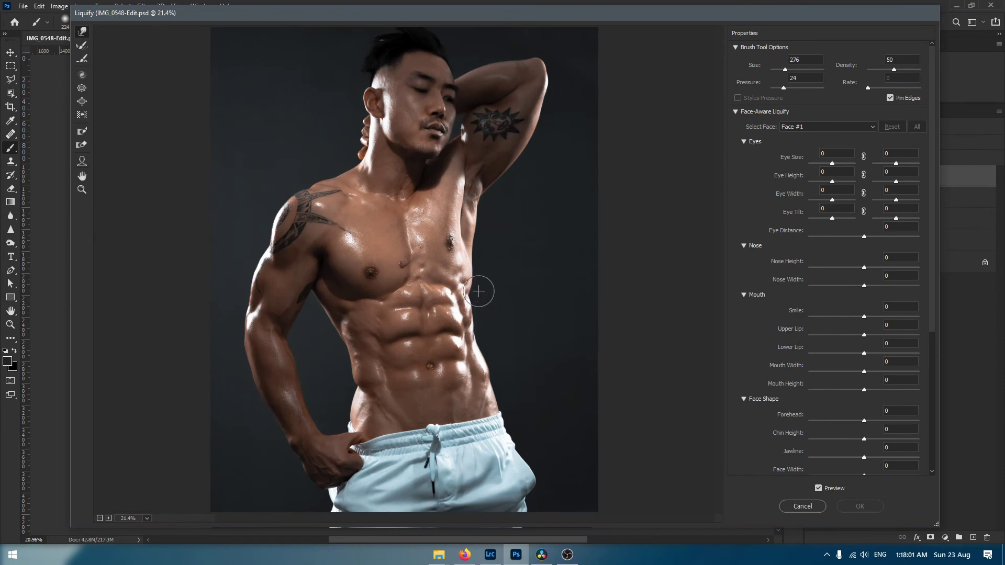
left_click_drag(478, 291, 513, 292)
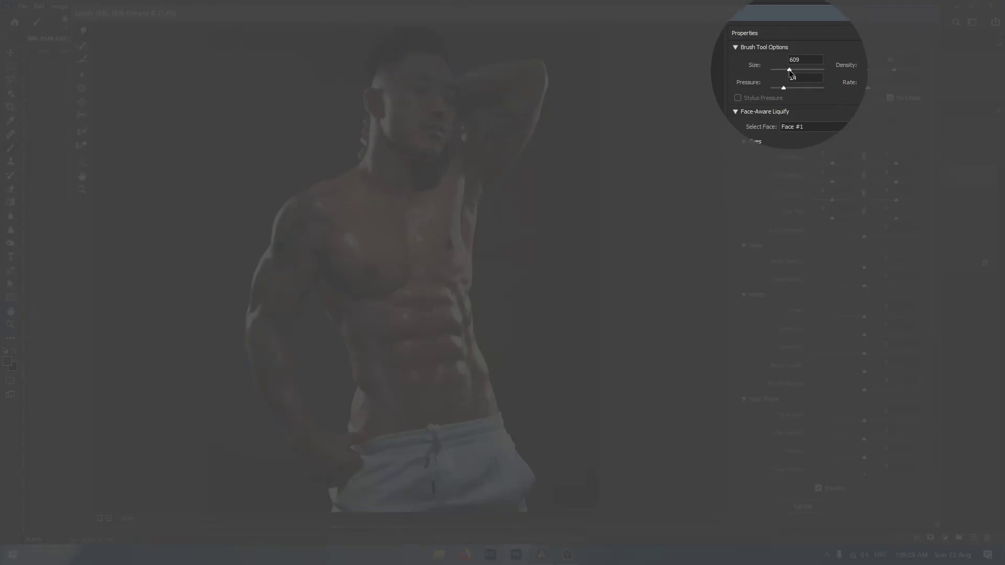
left_click_drag(789, 70, 785, 70)
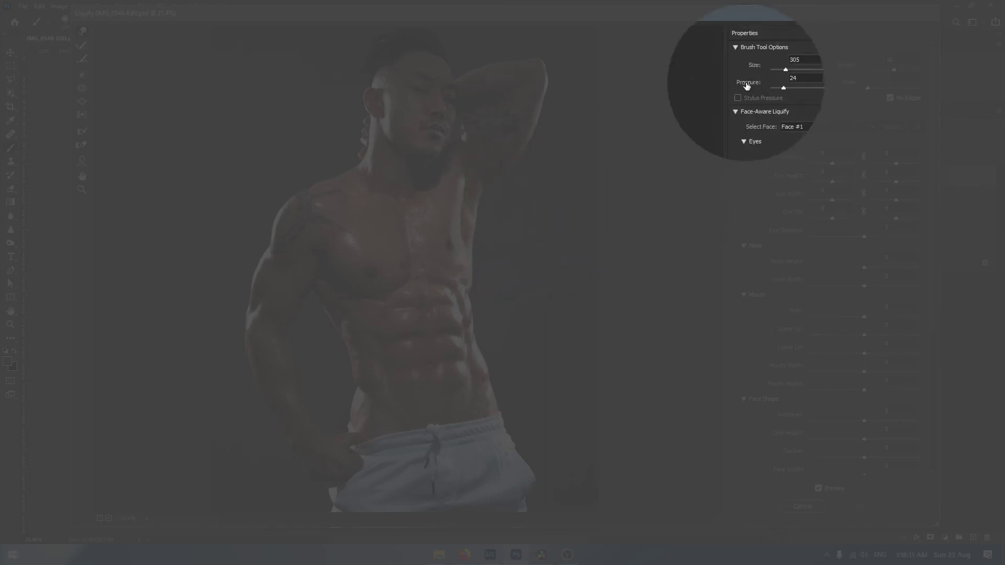
left_click_drag(787, 70, 791, 70)
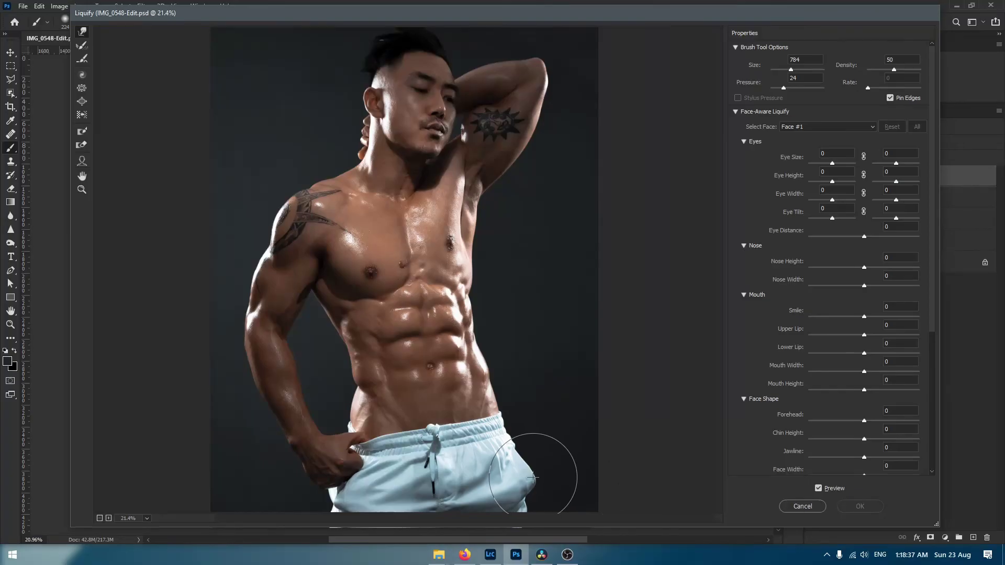
left_click_drag(531, 472, 538, 477)
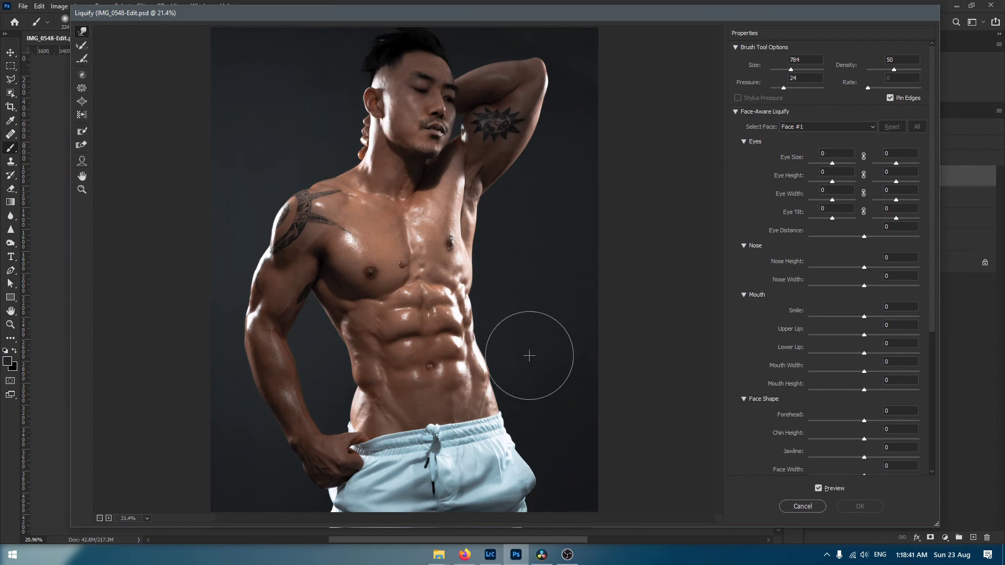
left_click_drag(529, 356, 505, 359)
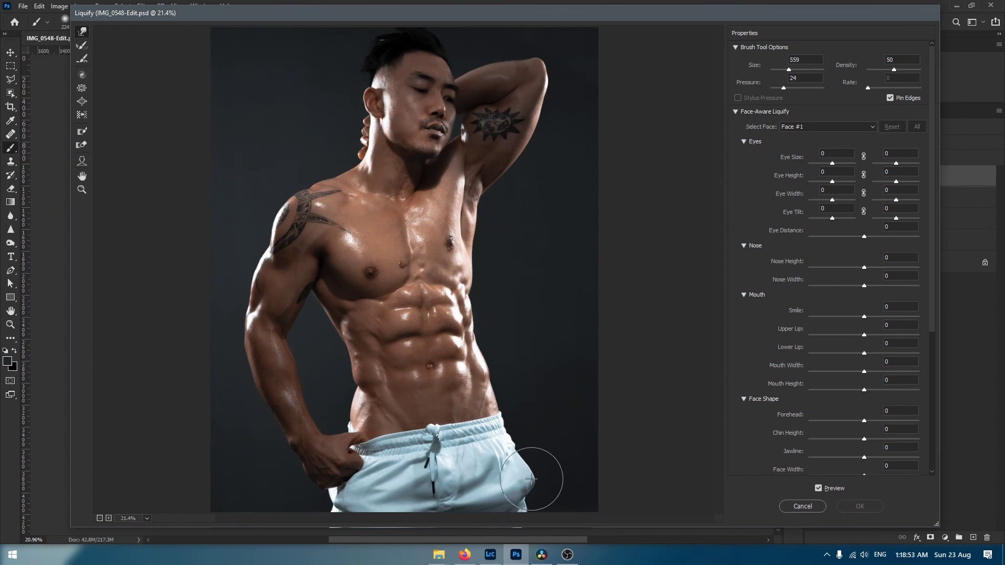
left_click_drag(508, 478, 516, 478)
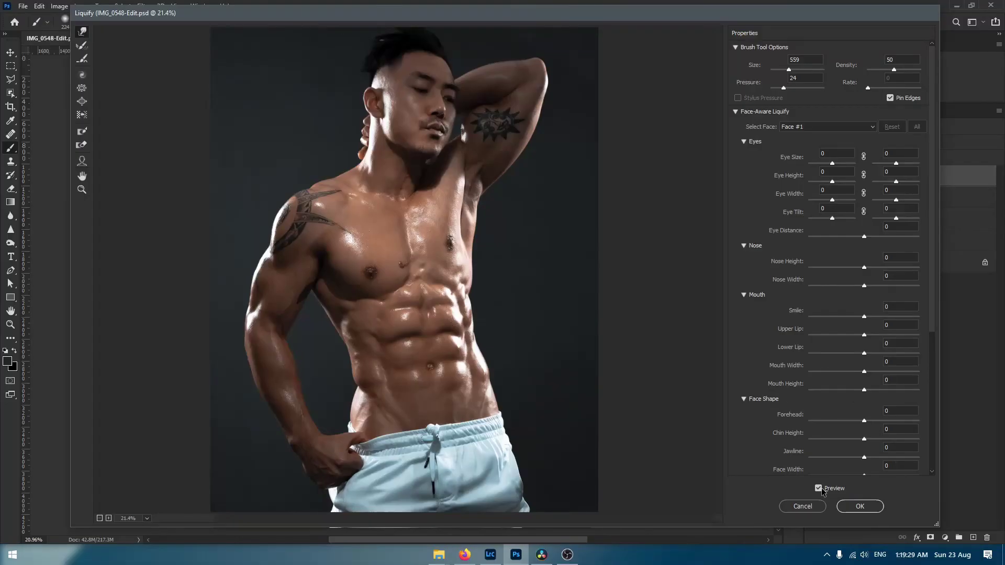
- Compare the shorts with the Liquify preview off and on, and apply the filter
left_click(819, 488)
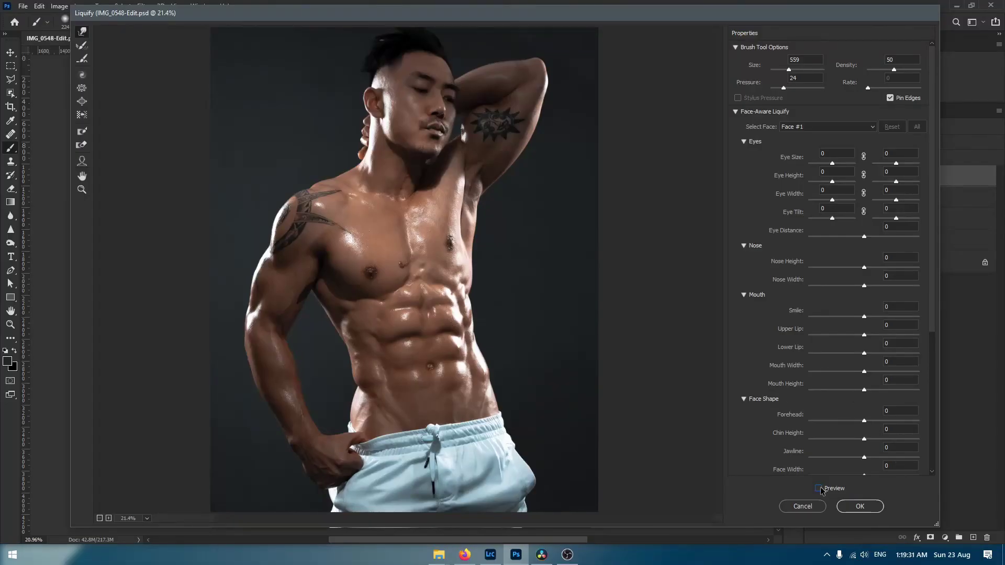
left_click(819, 488)
left_click(820, 487)
left_click(819, 488)
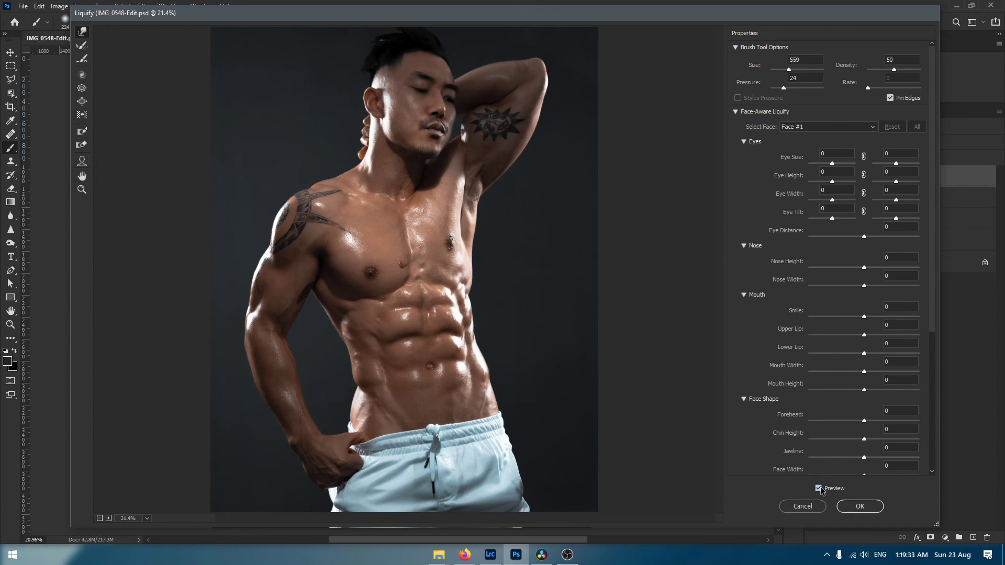
left_click(819, 488)
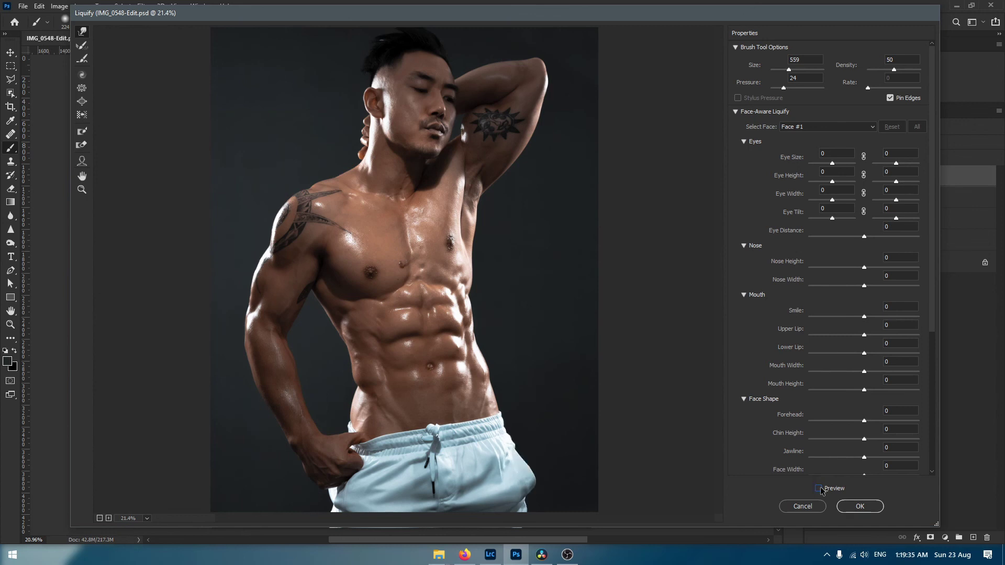
left_click(819, 488)
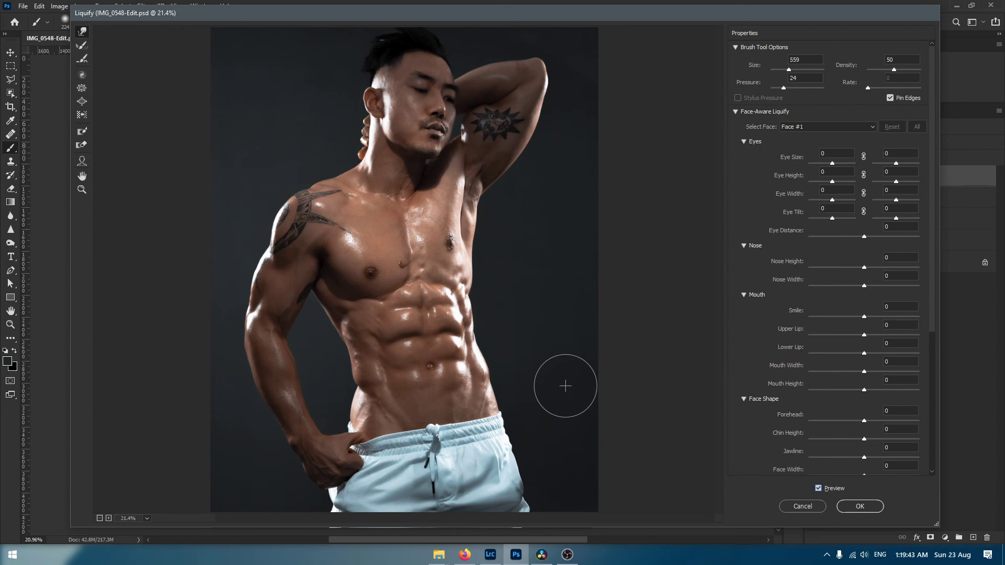
left_click(860, 506)
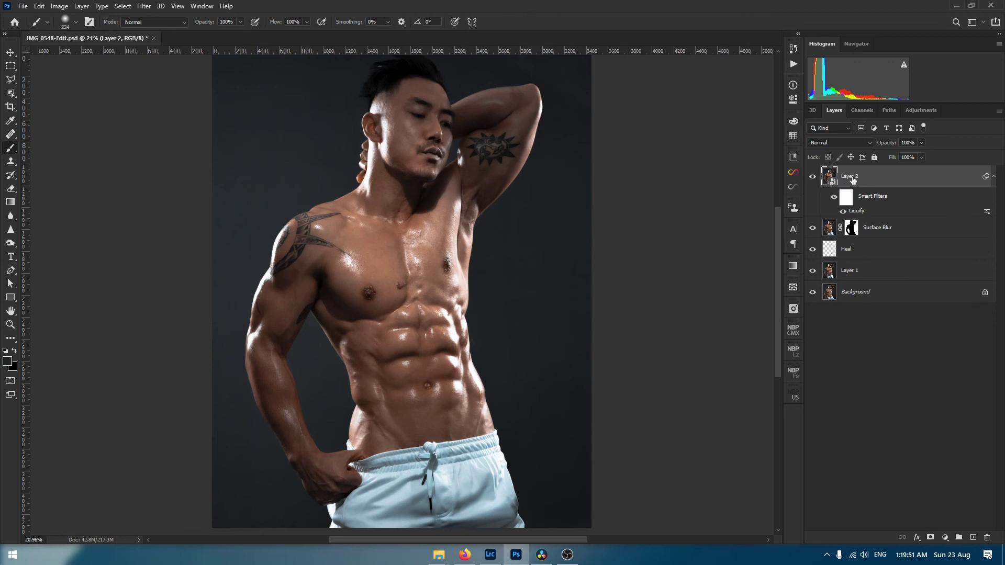
- Save the retouched document and switch to Lightroom Classic
key("ctrl+s")
mouse_move(490, 558)
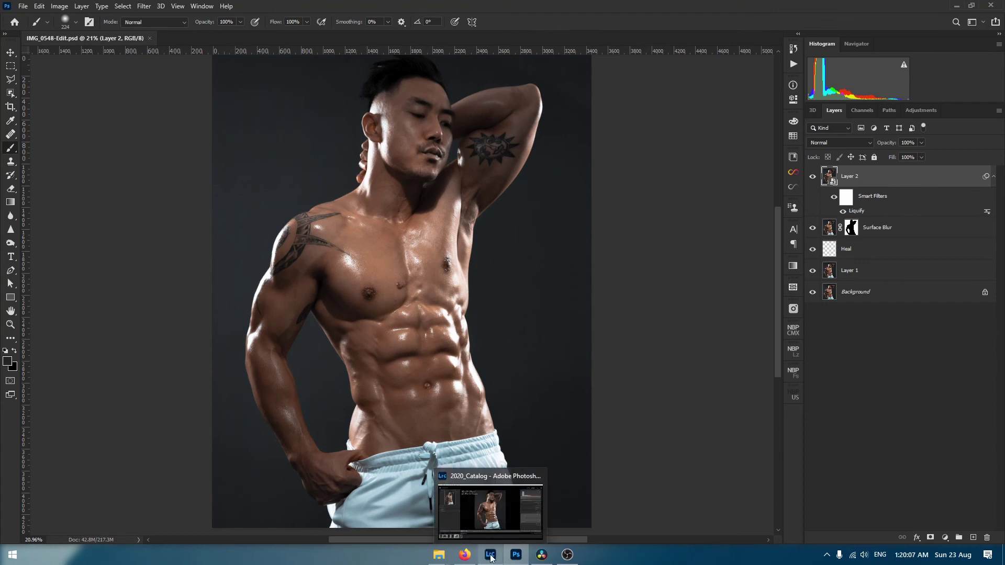
left_click(490, 558)
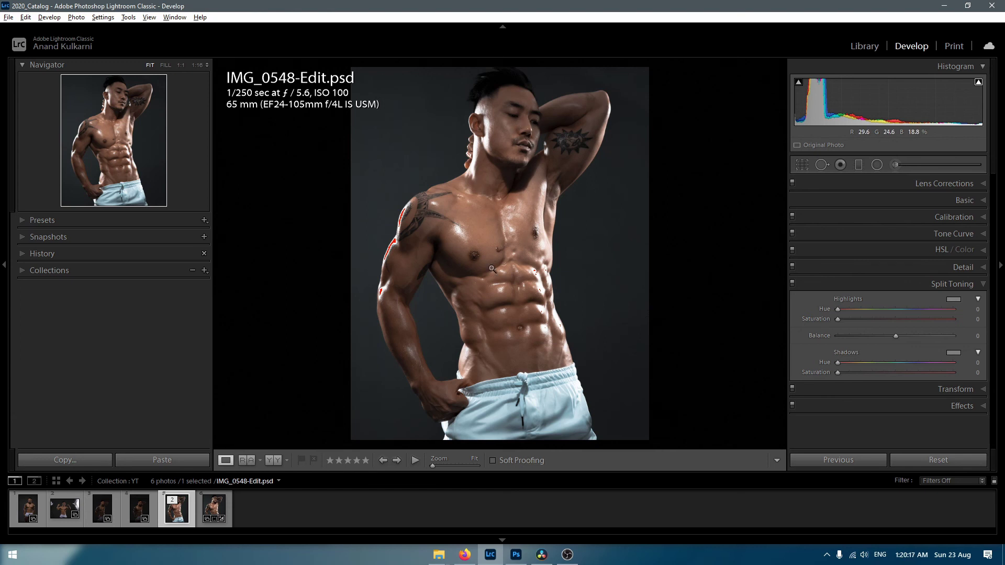
- Examine IMG_0548-Edit.psd at 1:1 around the torso and backdrop, and compare the full photo with the original IMG_0548.CR3
left_click(591, 259)
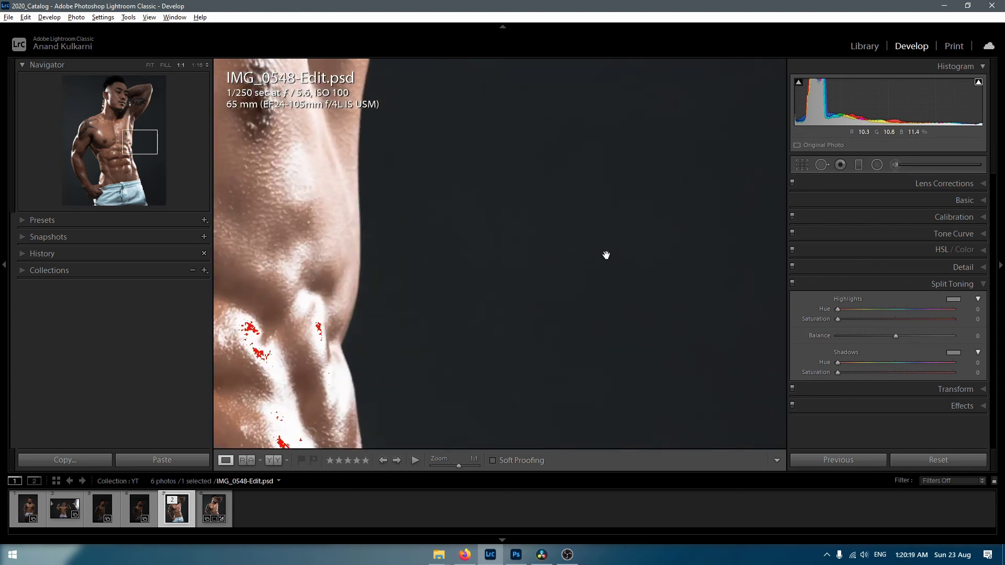
left_click_drag(606, 255, 511, 294)
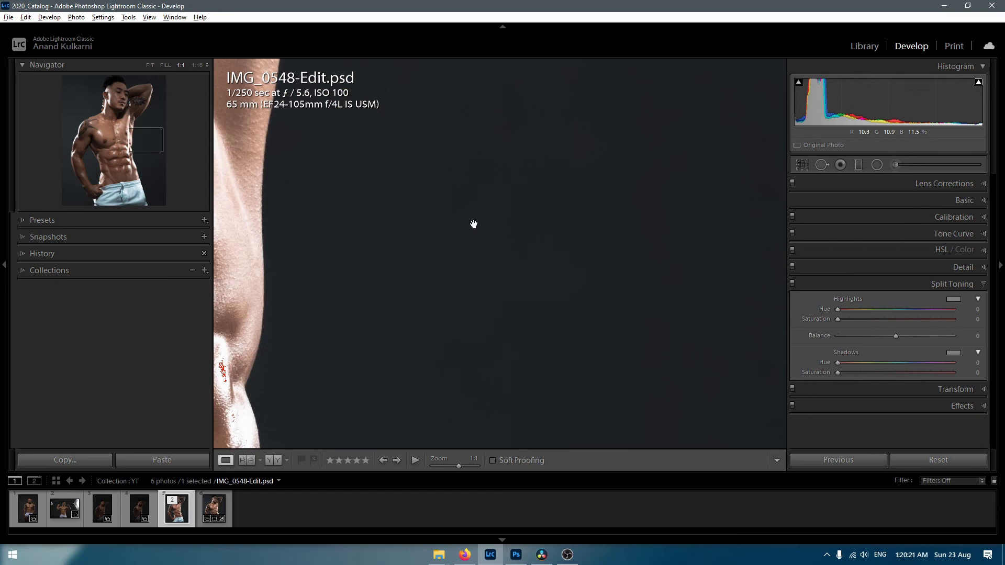
left_click(468, 261)
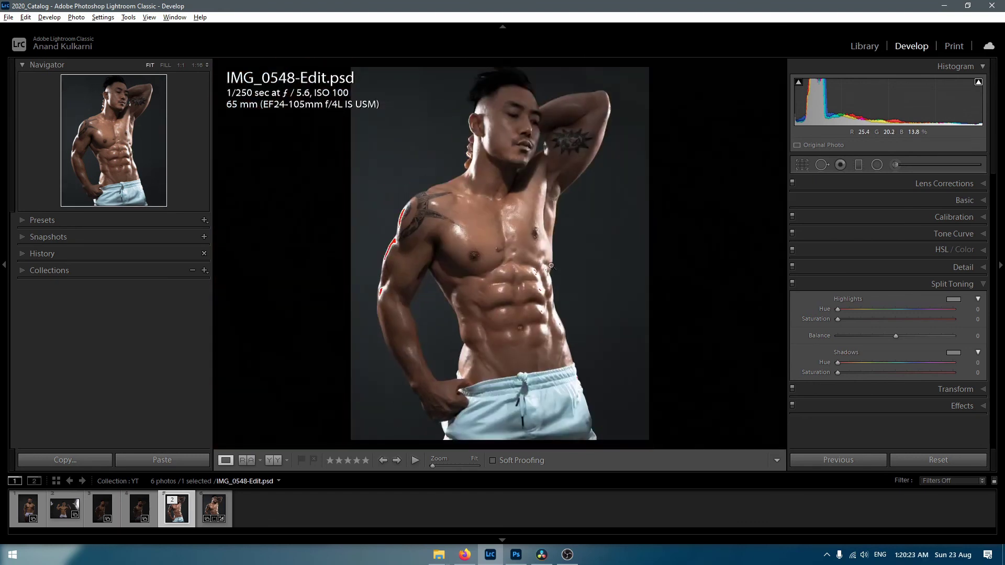
left_click(211, 508)
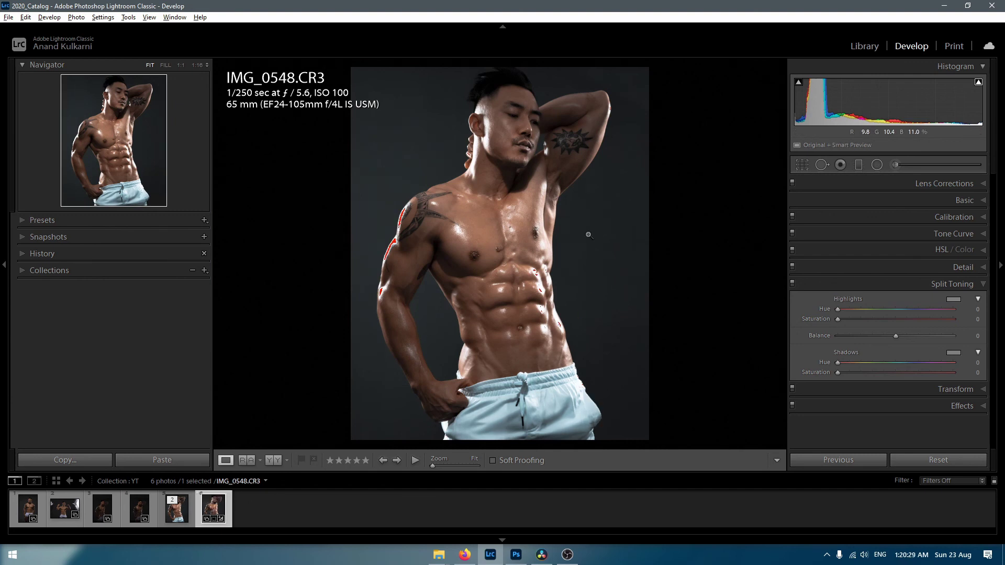
left_click(181, 518)
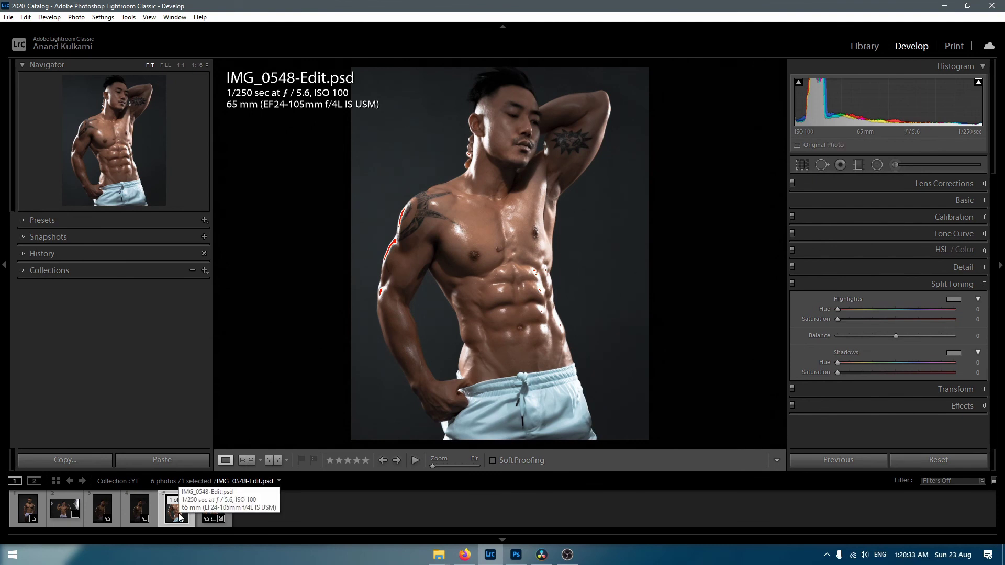
left_click(550, 247)
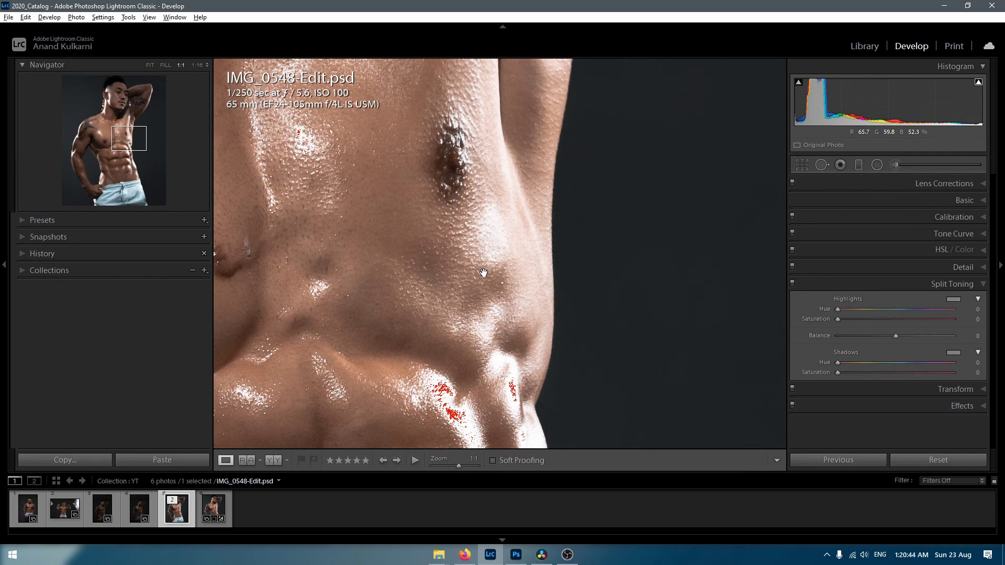
left_click(479, 245)
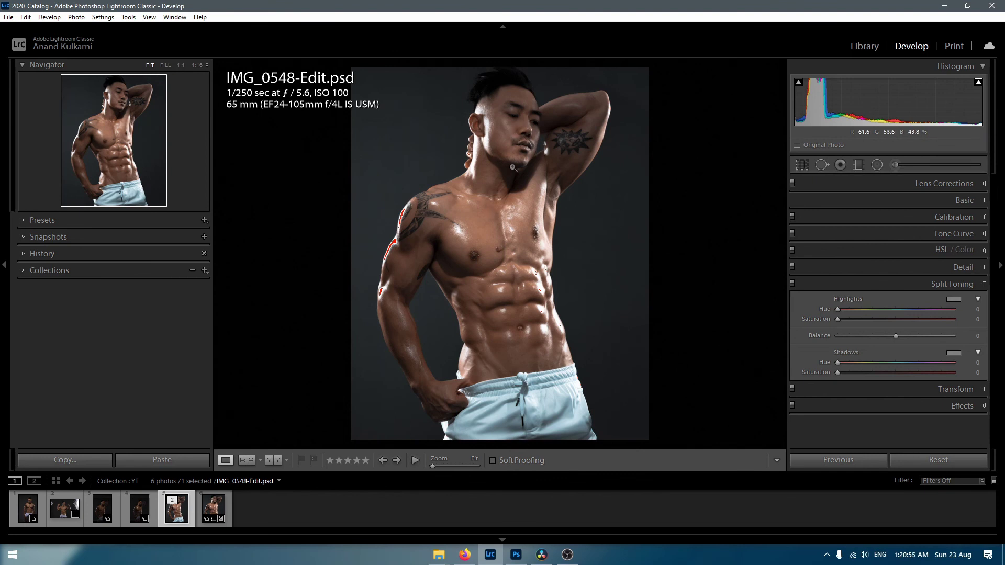
- Fit a radial filter around the head, tilted to follow the face, and set its effect to Dodge (Lighten)
left_click(877, 165)
mouse_move(512, 129)
left_mouse_down()
mouse_move(559, 186)
mouse_move(540, 179)
left_mouse_up()
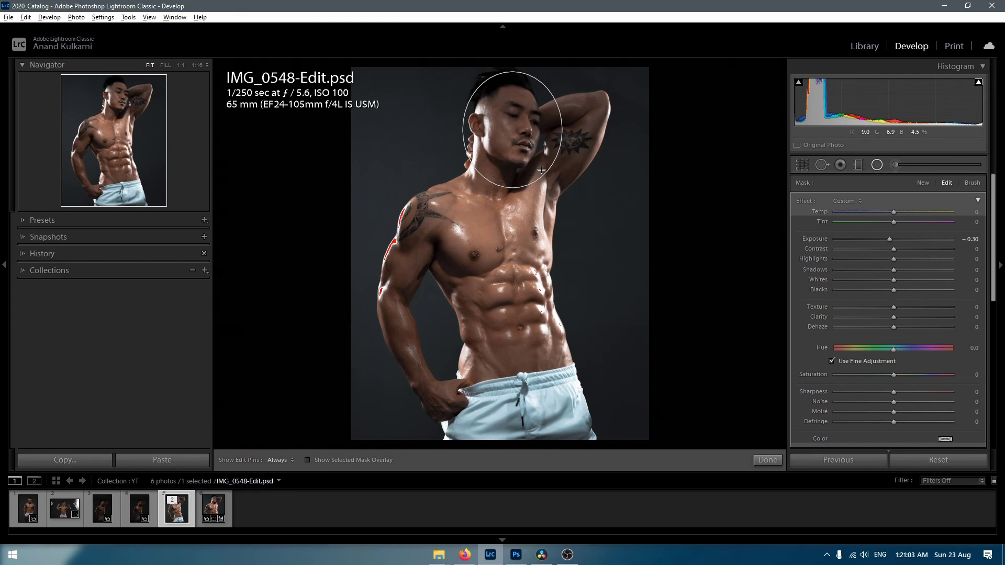
left_click_drag(512, 130, 469, 126)
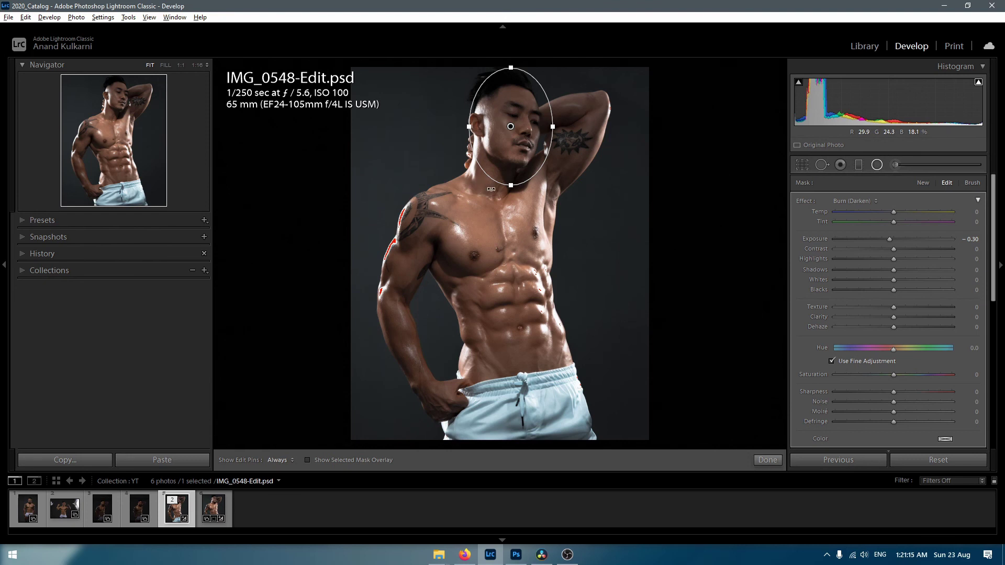
left_click_drag(490, 188, 519, 190)
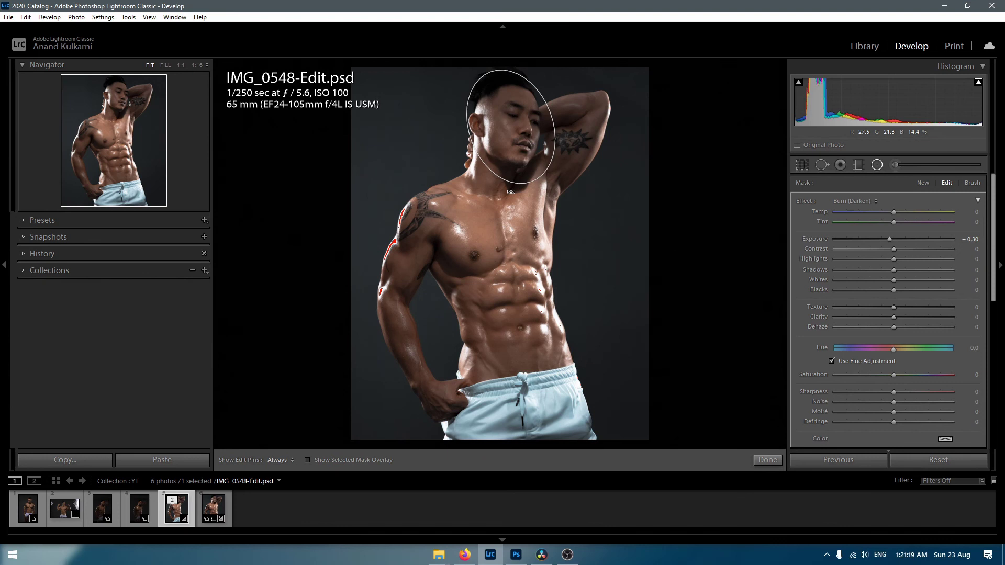
left_click(866, 202)
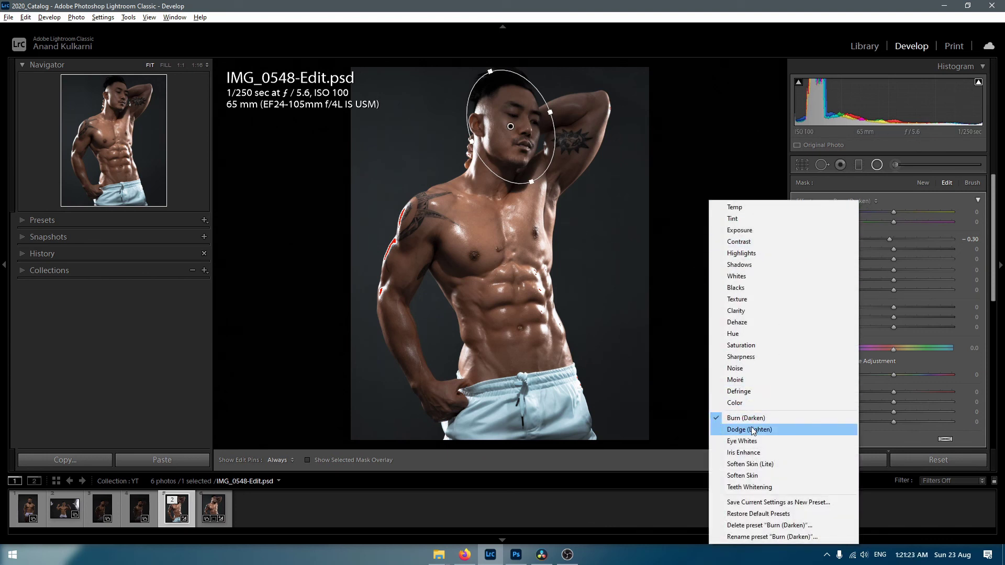
left_click(753, 431)
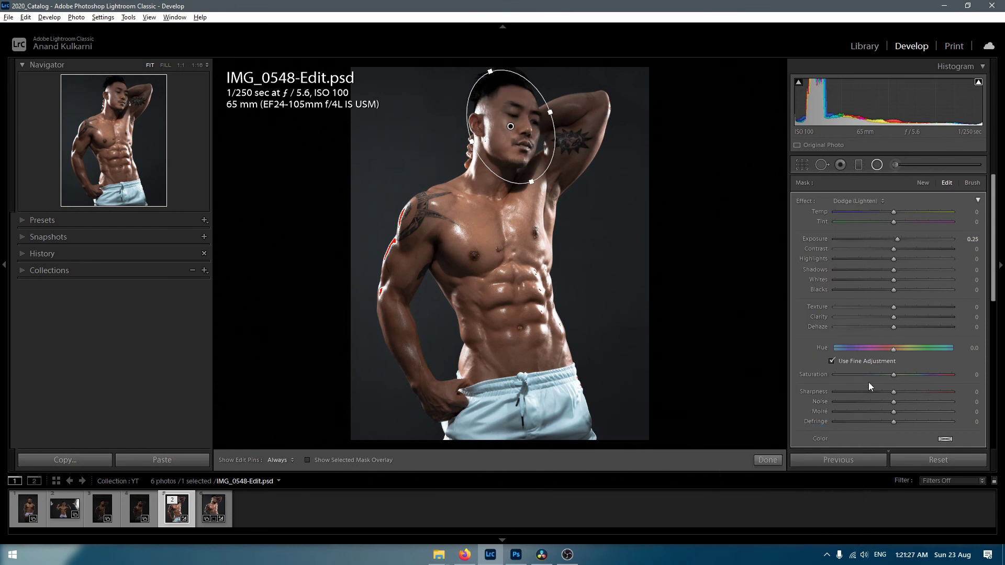
- Toggle the head radial filter's Invert option off and back on, and shift the filter slightly up and left over the face
left_click_drag(995, 293, 995, 327)
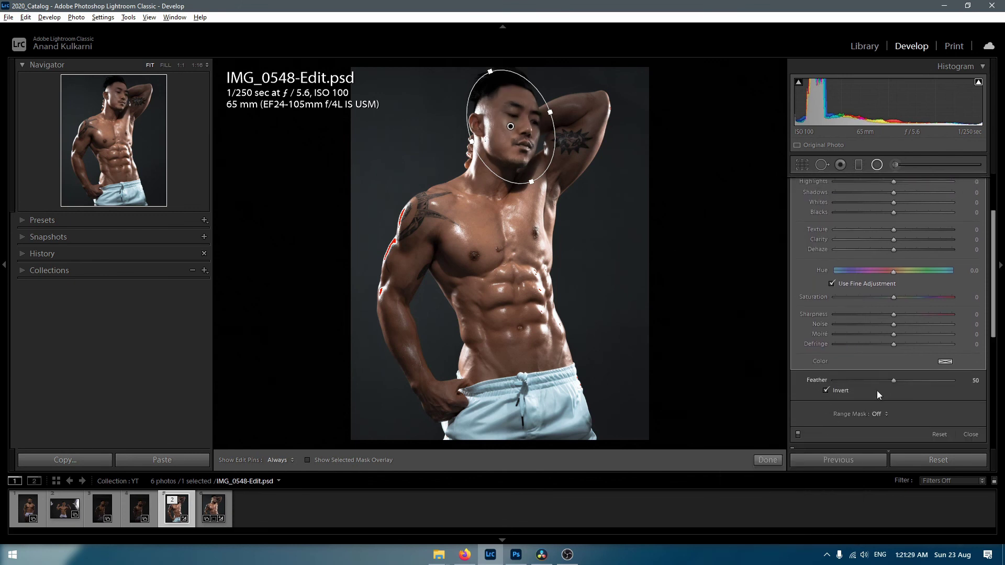
left_click(826, 391)
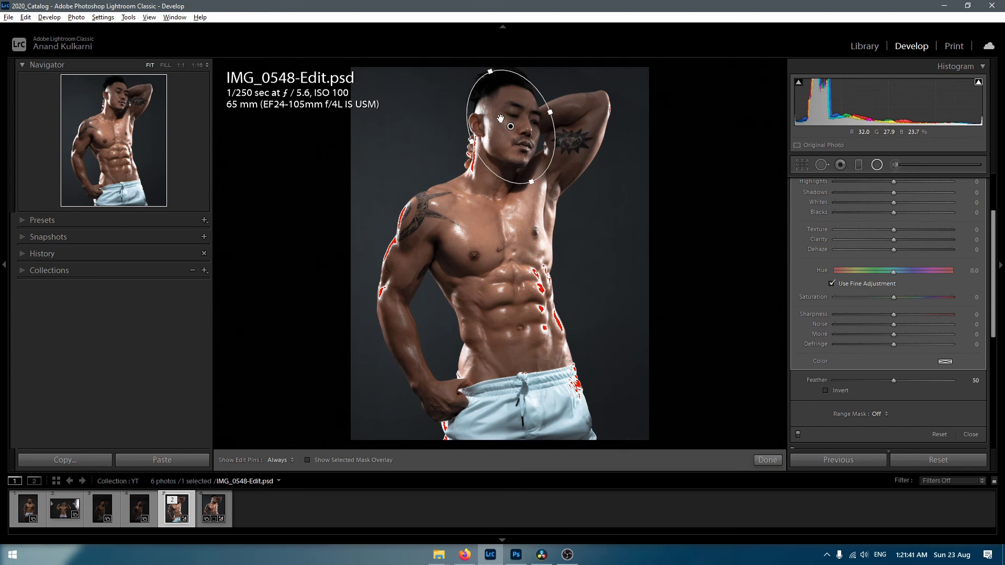
left_click(826, 390)
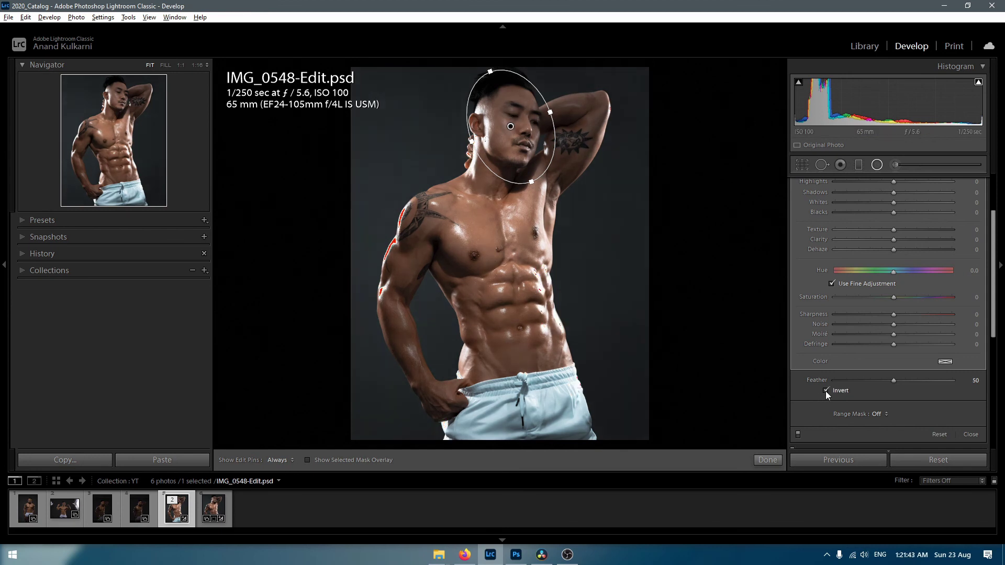
mouse_move(511, 126)
left_mouse_down()
mouse_move(514, 134)
mouse_move(509, 124)
left_mouse_up()
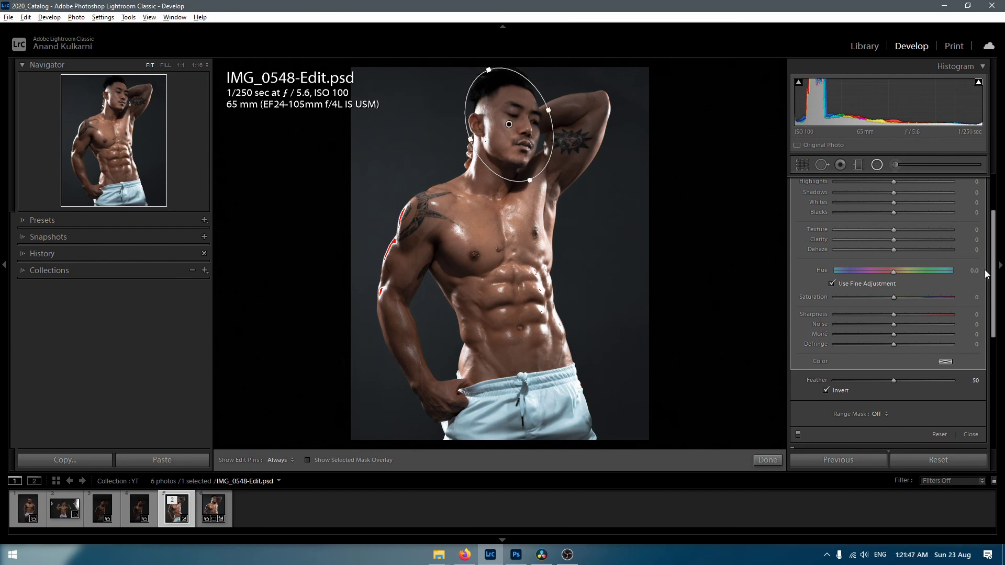
- Set the head filter's Exposure to 0.36, Contrast to 29 and Highlights to 23
scroll(992, 263, "up", 3)
left_click_drag(893, 239, 899, 239)
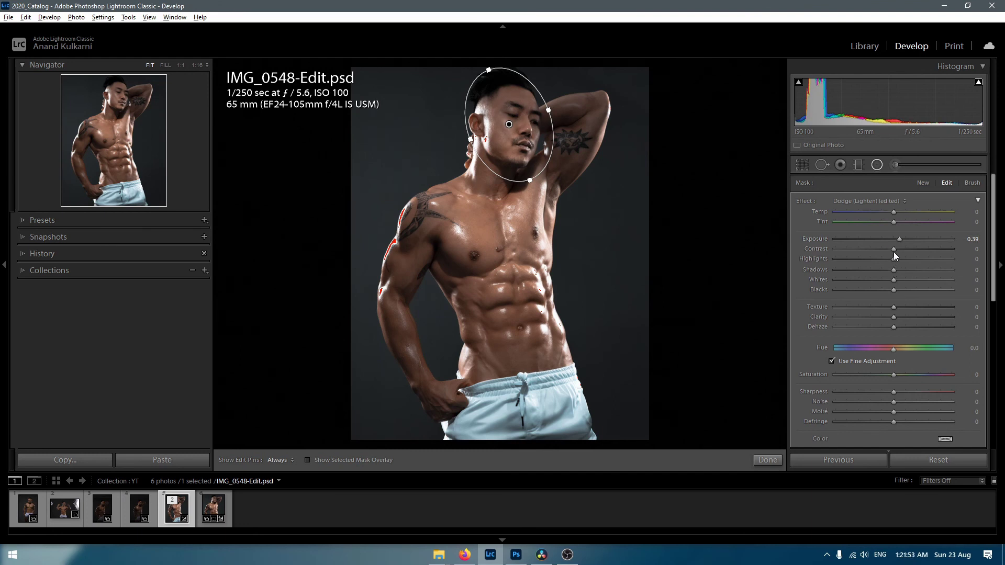
mouse_move(910, 250)
left_mouse_down()
mouse_move(897, 241)
mouse_move(907, 259)
left_mouse_up()
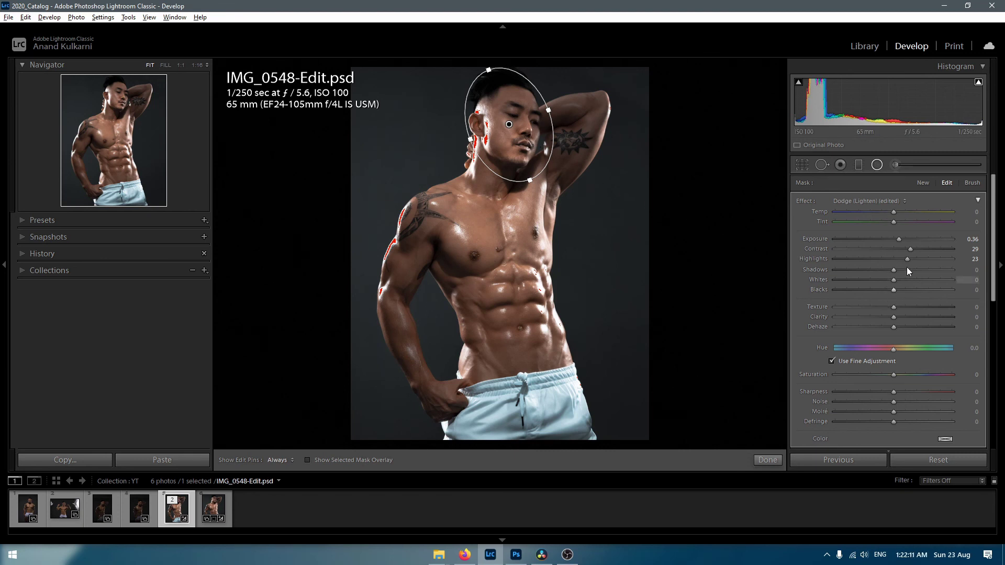
- Reset the head filter's Whites after a trial reduction, set Shadows to 13 and Clarity to 9, and finish the filter
left_click_drag(886, 281, 870, 285)
double_click(823, 280)
left_click_drag(893, 270, 901, 274)
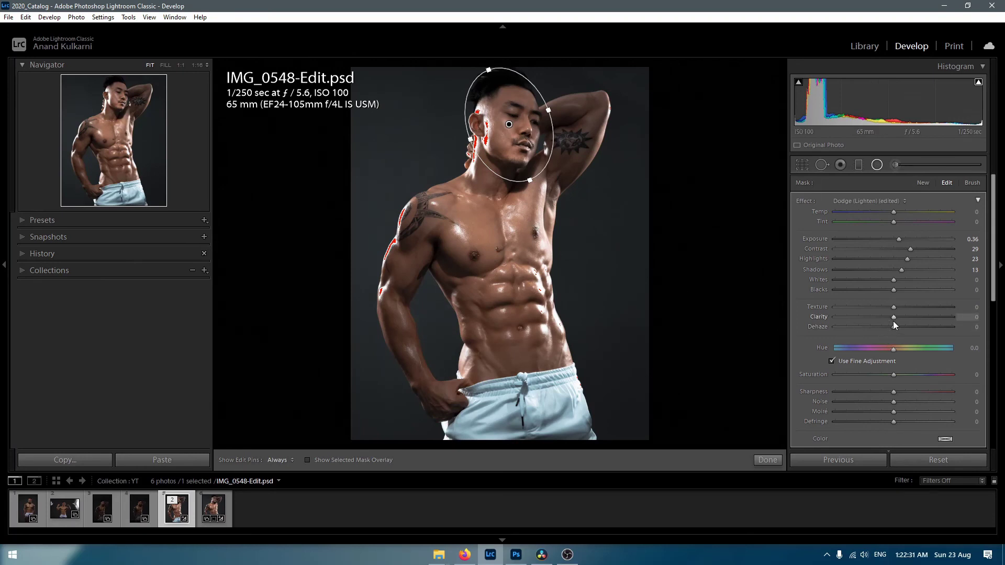
left_click_drag(894, 316, 903, 318)
left_click_drag(900, 318, 900, 319)
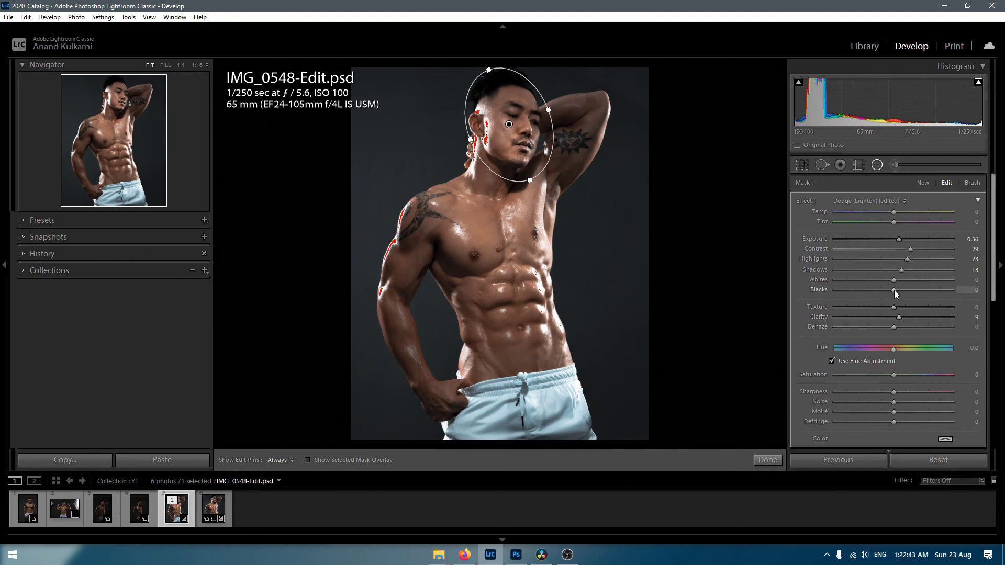
left_click(772, 460)
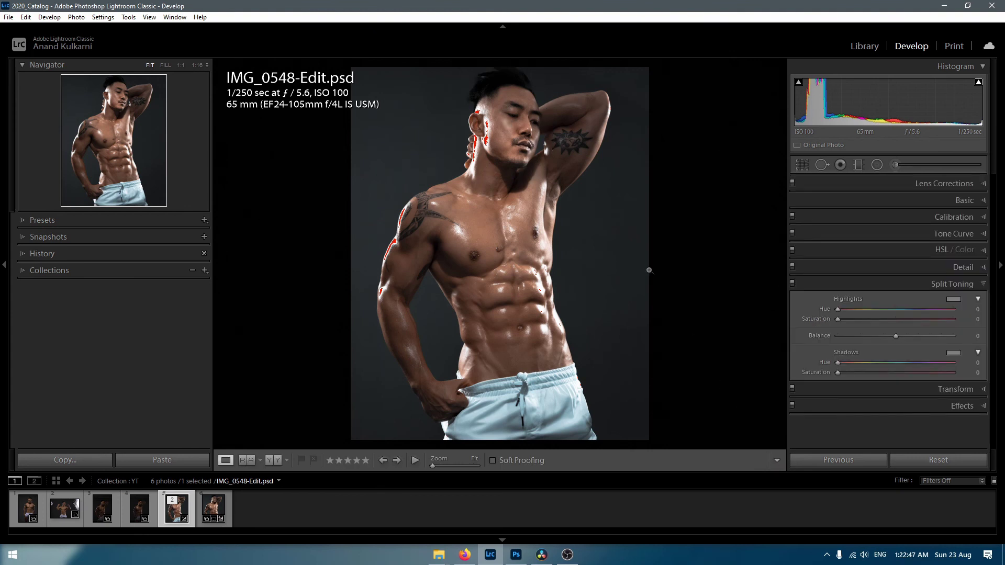
- Compare the edited photo with its Before view, and inspect the torso, raised arm and backdrop at 1:1
key("backslash")
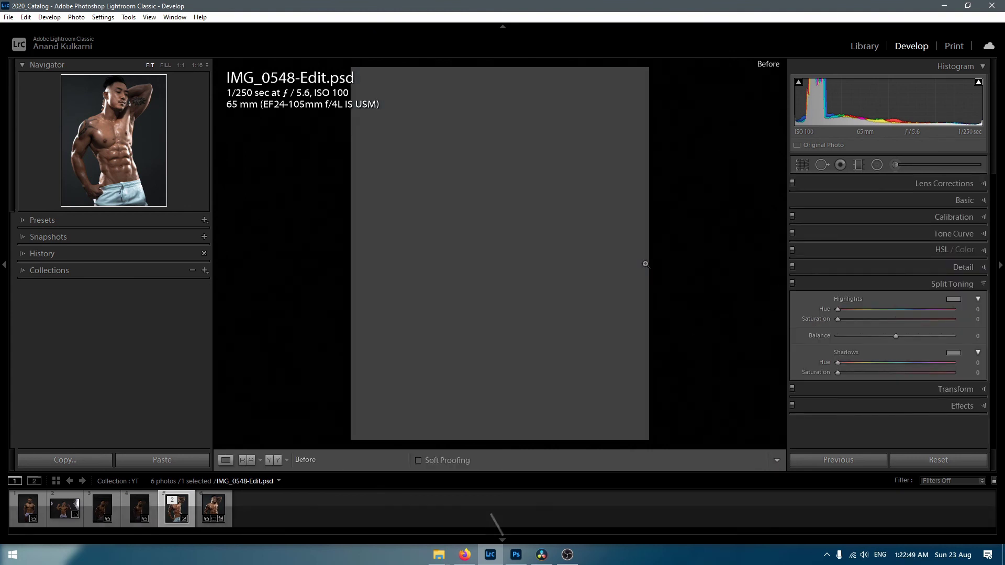
key("backslash")
key("backslash")
key("backslash")
key("backslash")
key("backslash")
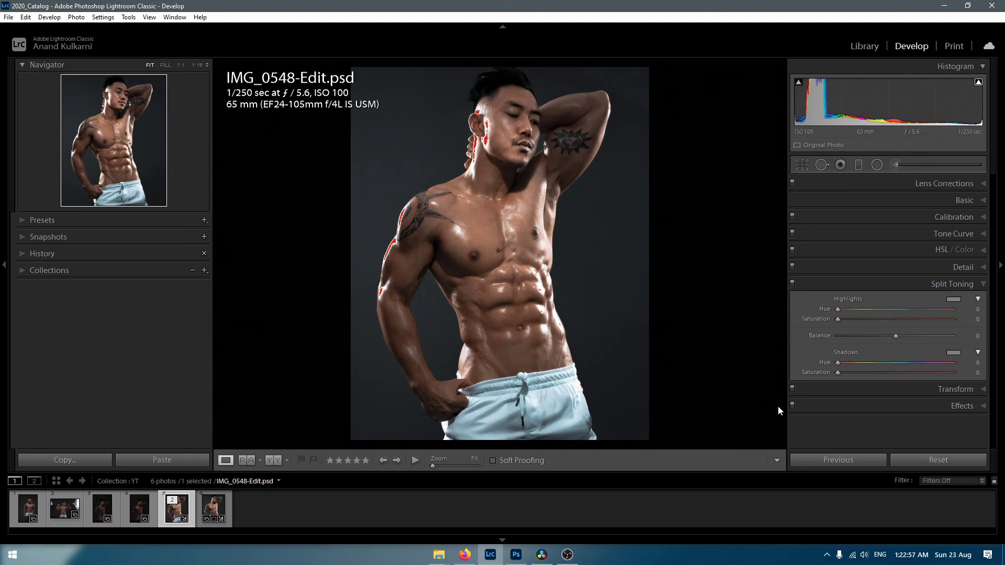
left_click(569, 284)
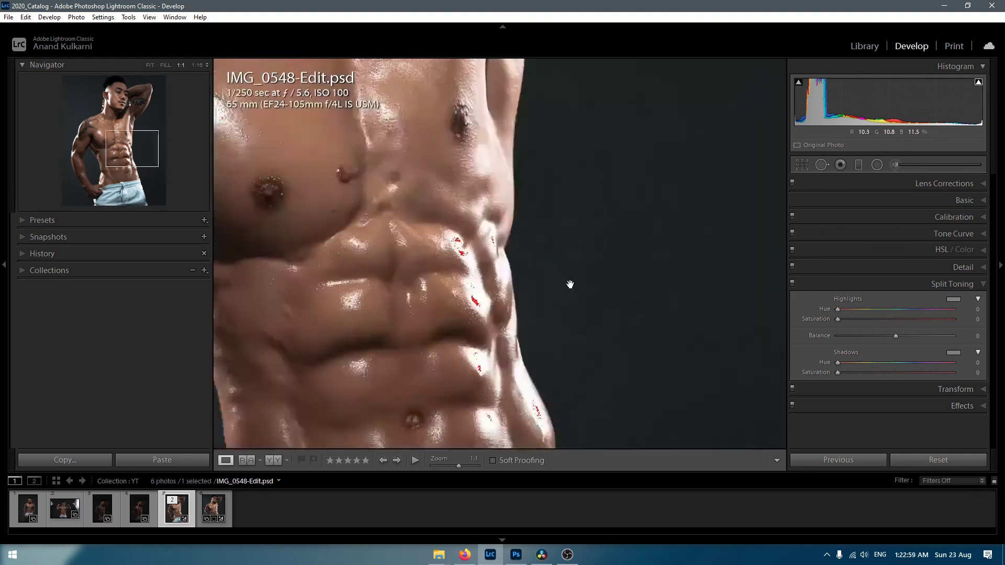
left_click_drag(496, 187, 455, 387)
left_click_drag(462, 169, 515, 294)
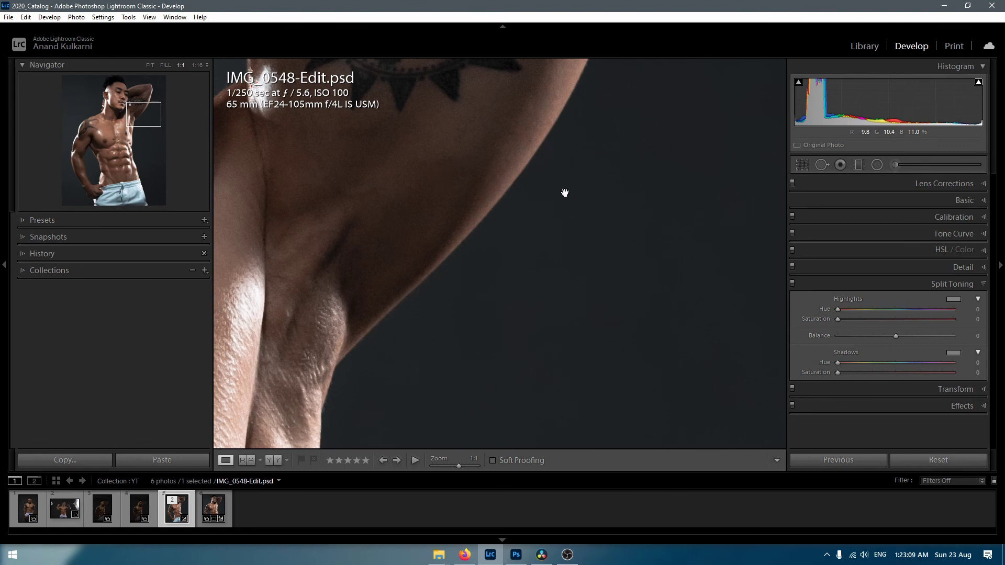
left_click(398, 247)
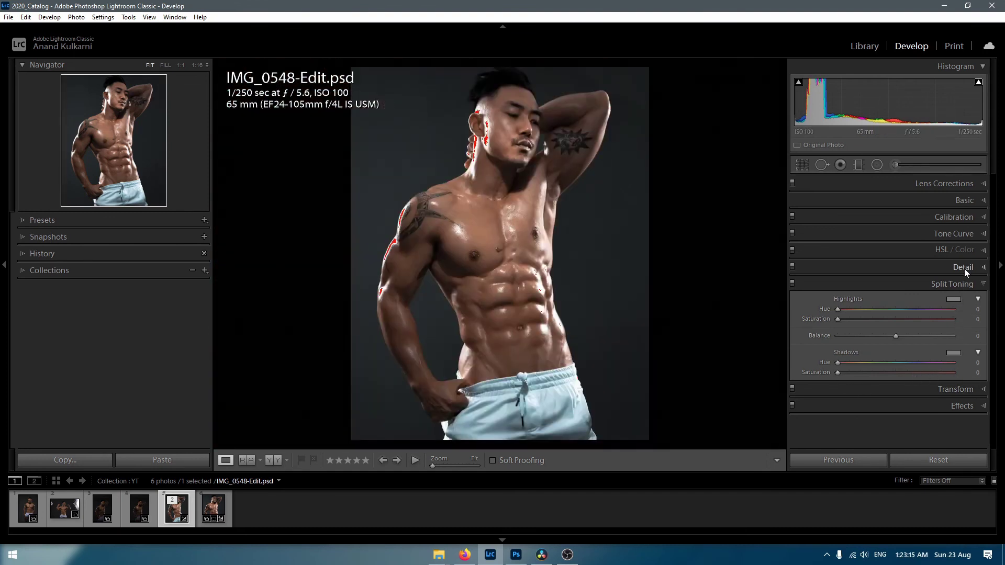
- Add film grain with an Amount of 7 to IMG_0548-Edit.psd, judging it at 1:1 beside the torso
left_click(959, 406)
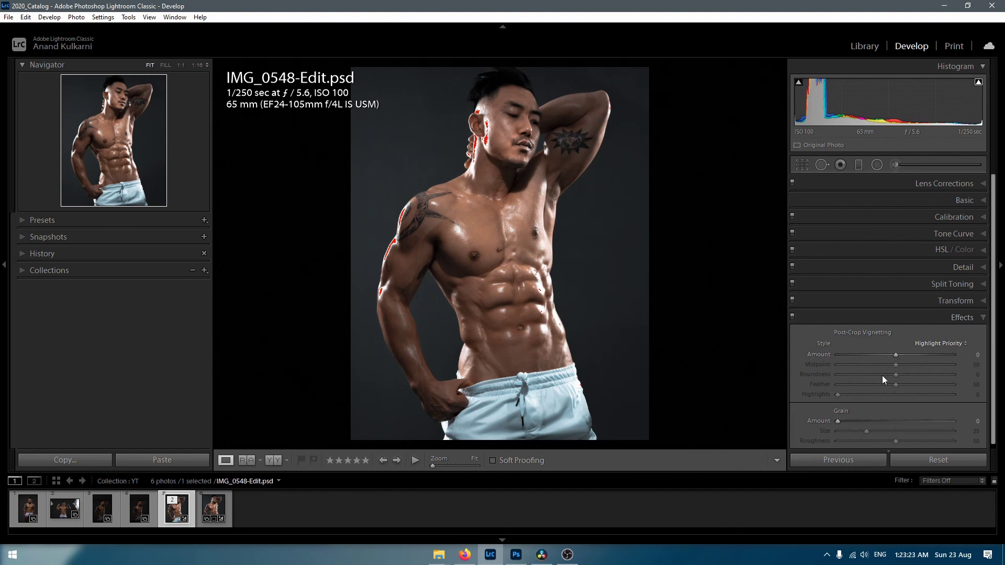
left_click_drag(839, 421, 840, 422)
left_click(576, 253)
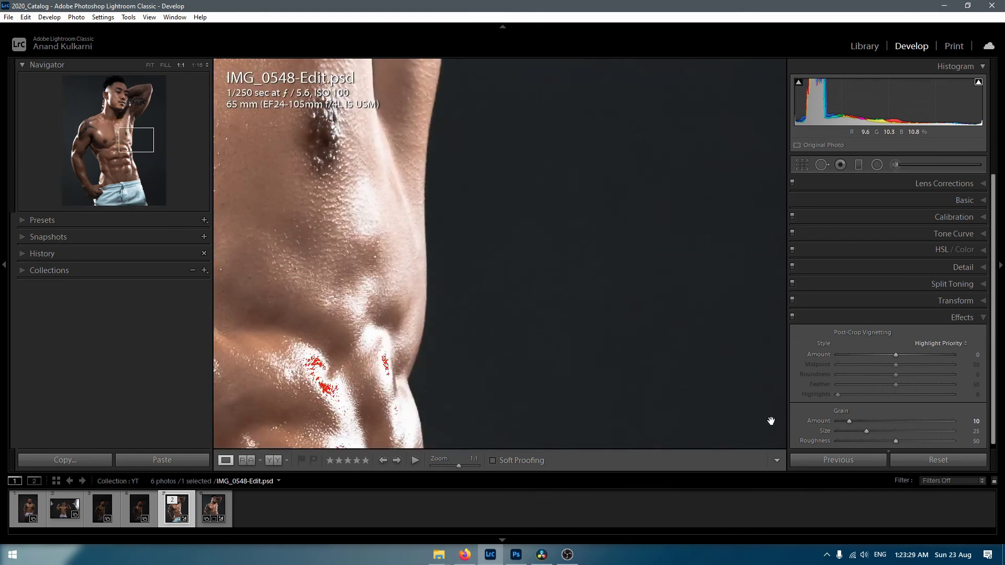
left_click_drag(849, 421, 843, 422)
left_click(495, 250)
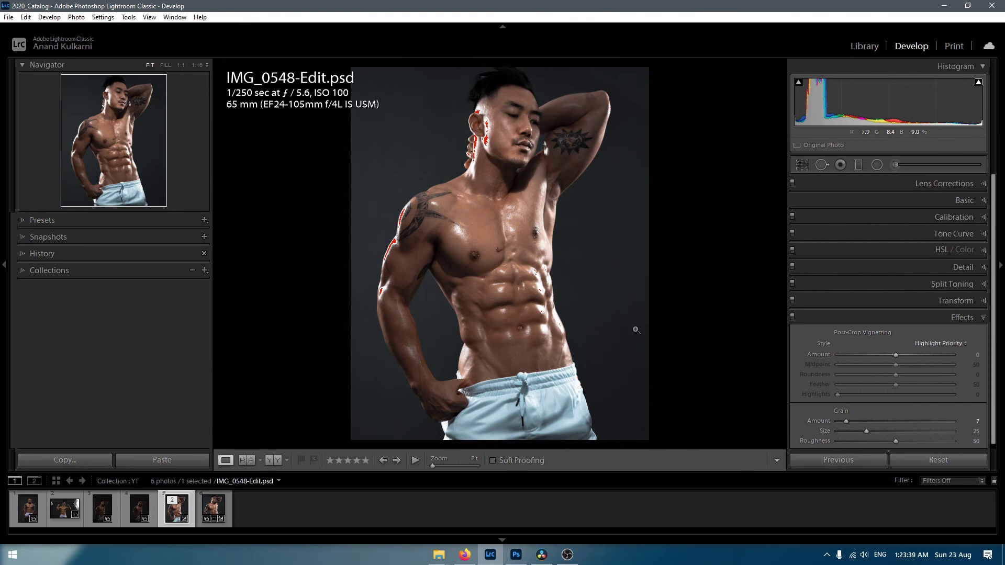
- Examine the skin and backdrop of IMG_0548-Edit.psd at 1:1, and compare them with the original IMG_0548.CR3
left_click(571, 210)
left_click_drag(509, 220, 539, 209)
left_click(208, 508)
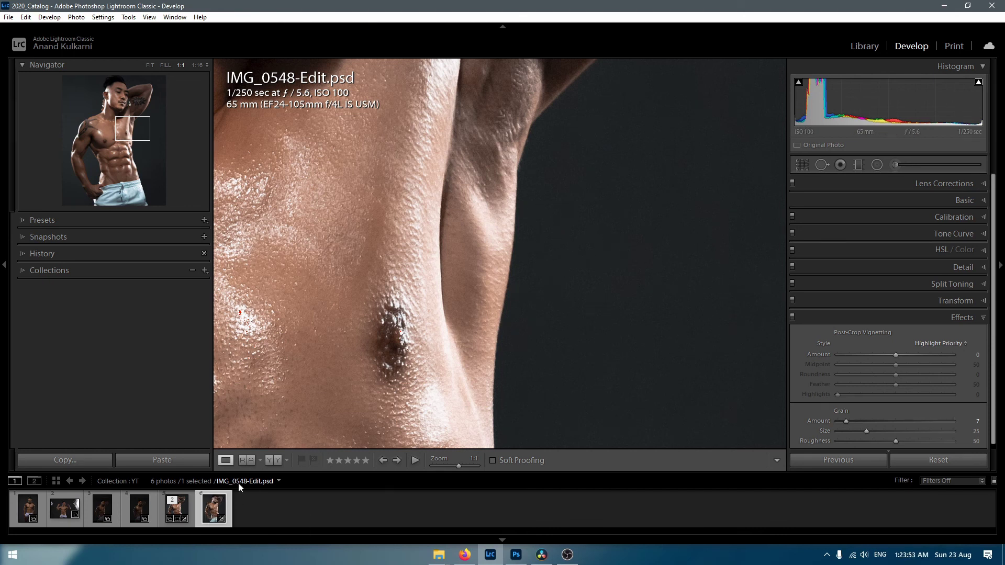
left_click(509, 261)
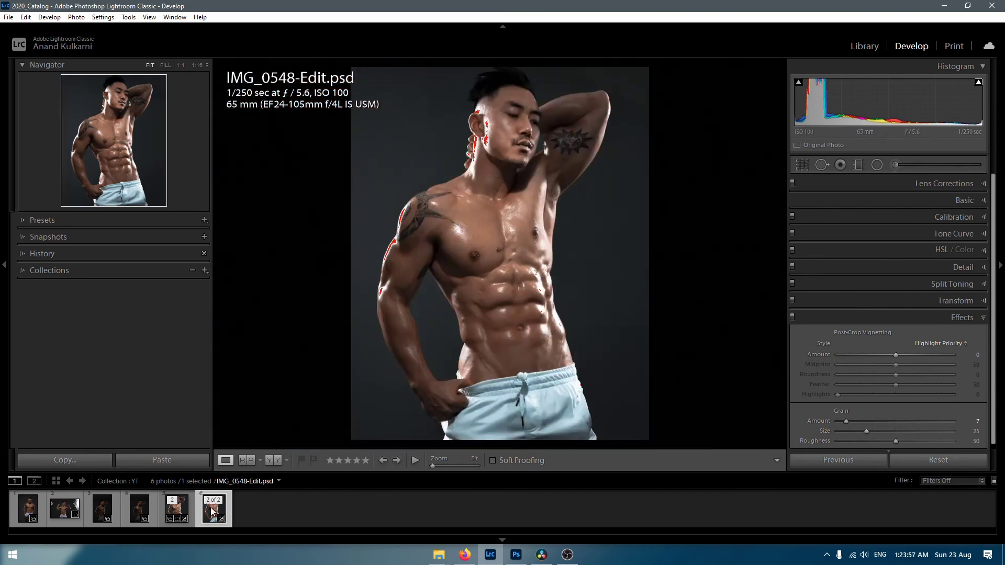
left_click(172, 512)
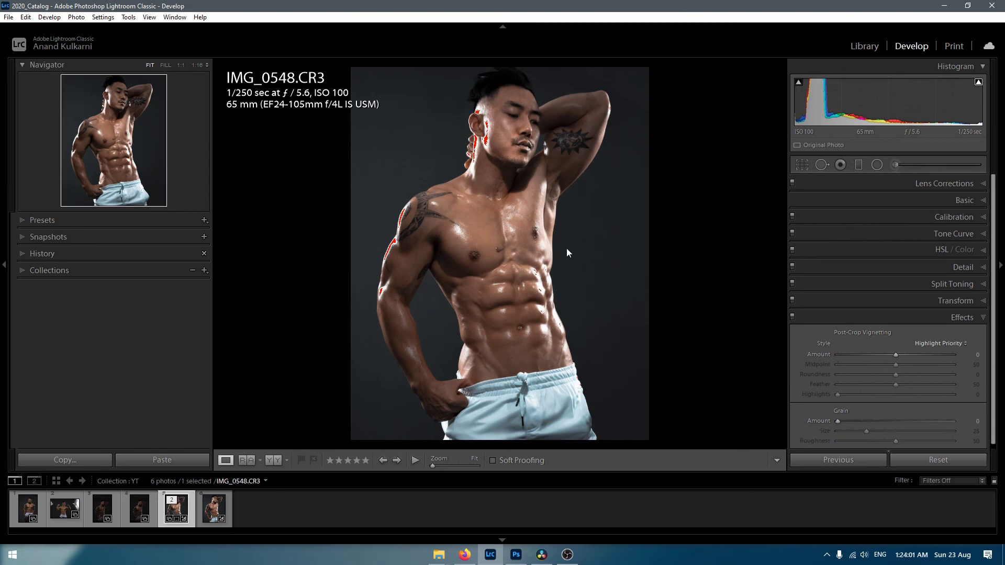
left_click(572, 243)
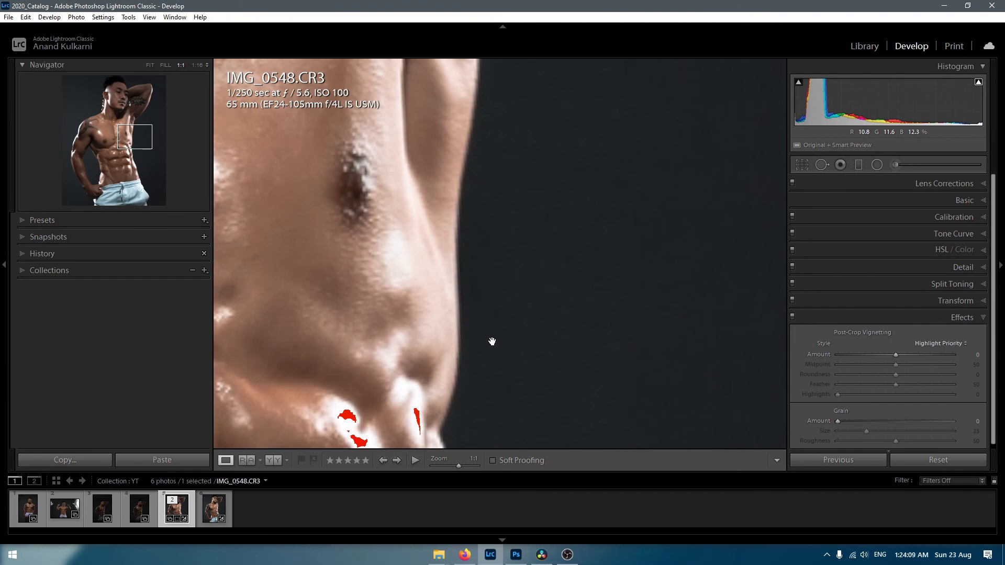
left_click(209, 516)
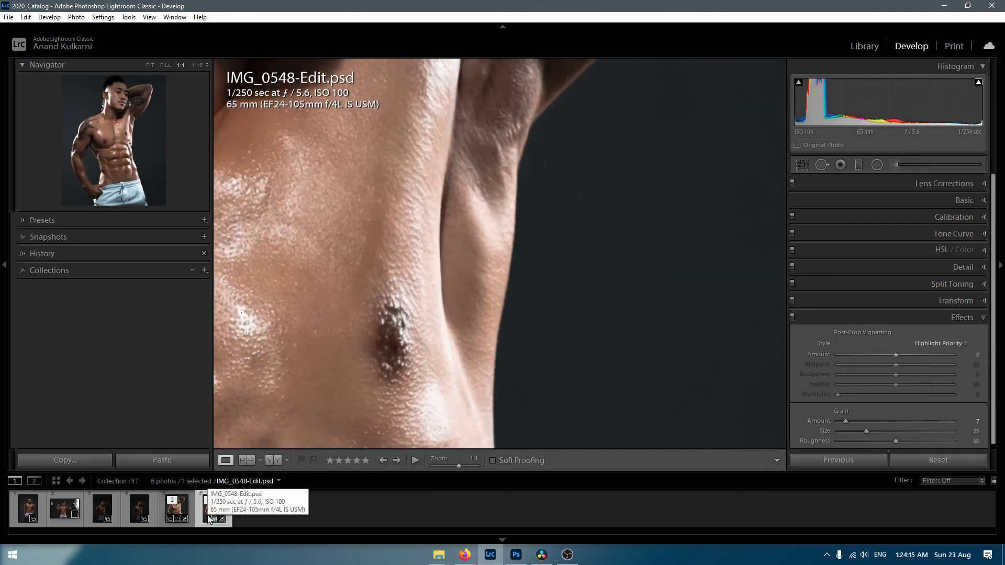
left_click(599, 321)
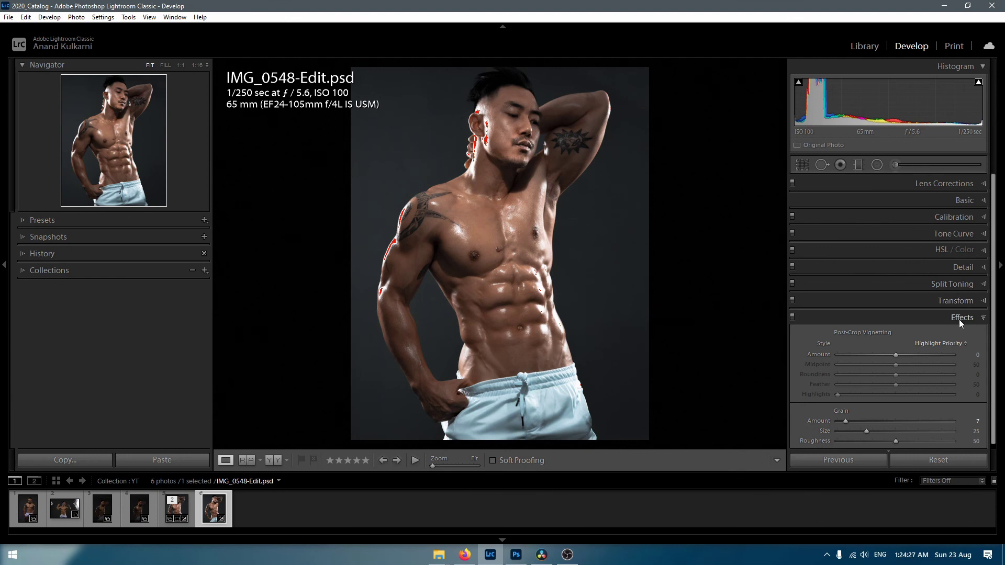
- Darken the photo's edges with a Highlight Priority post-crop vignette, Amount −38
left_click_drag(895, 356, 872, 366)
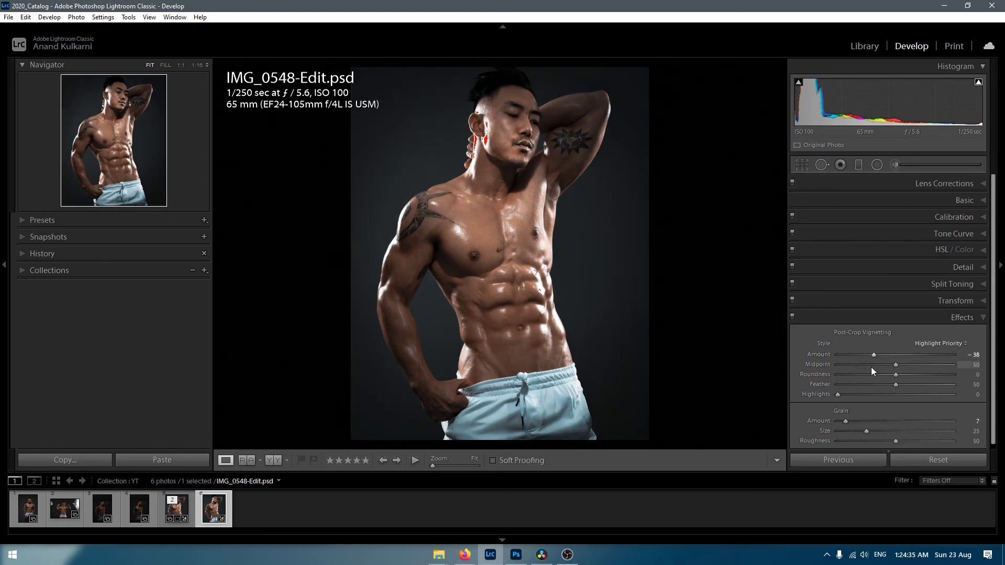